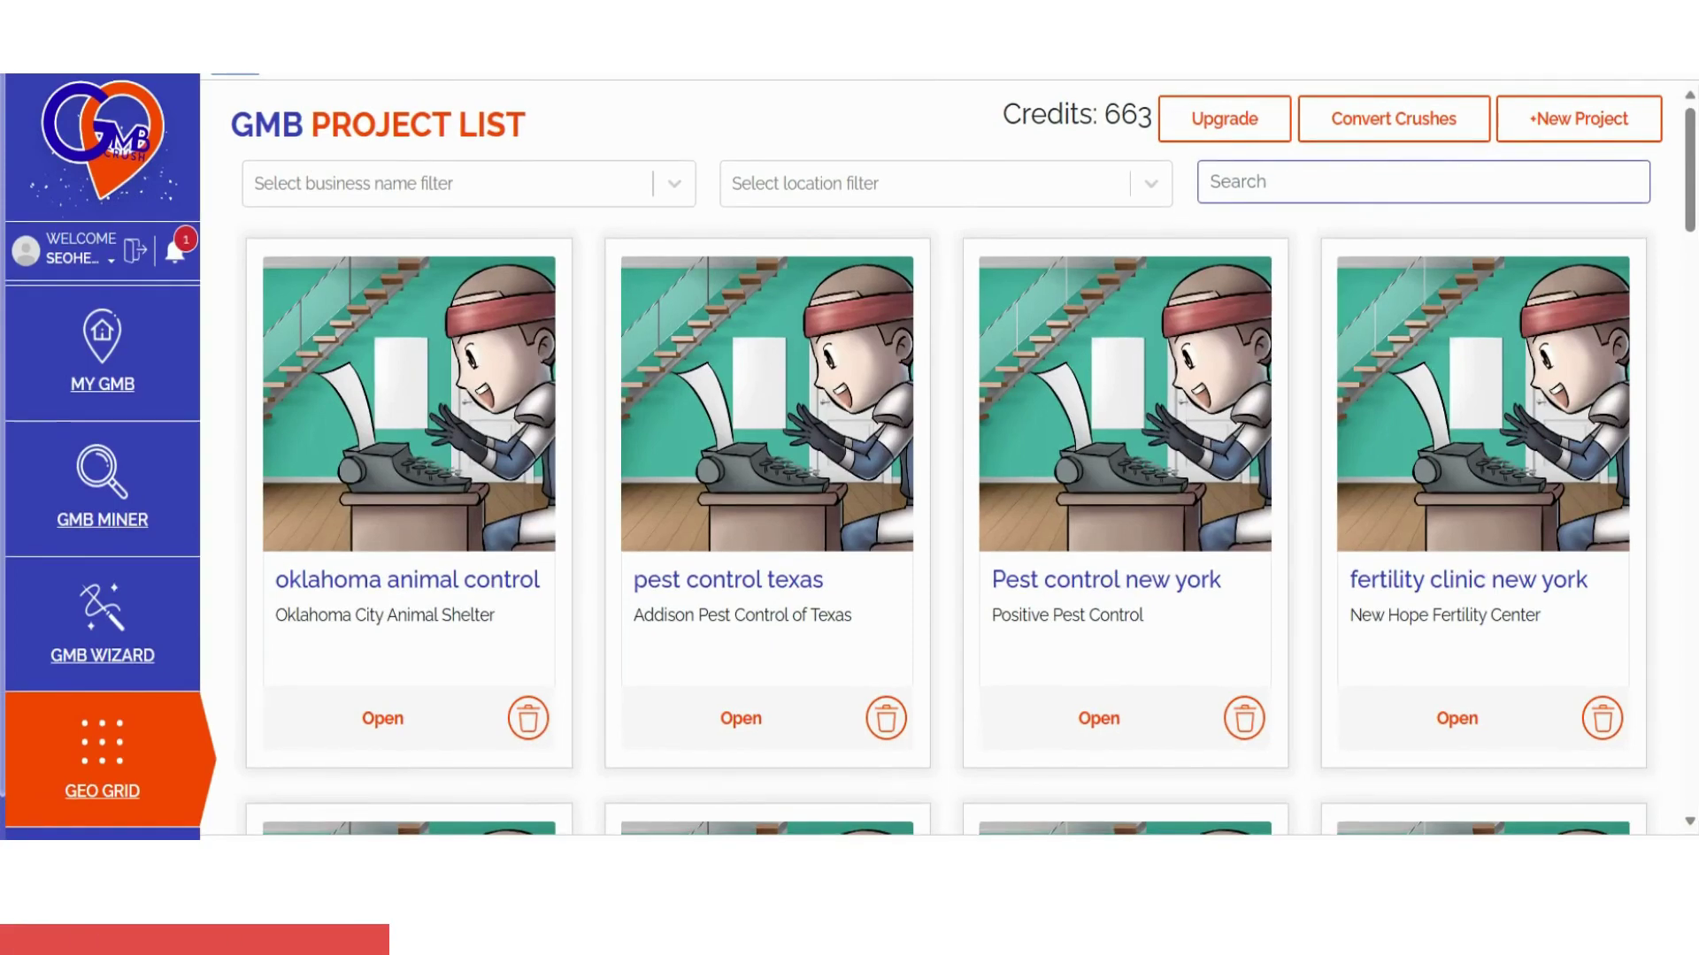
- Reload the Geo Grid project list and close the crush-to-credit converter without converting
scroll(883, 262, down, 1)
scroll(883, 262, up, 1)
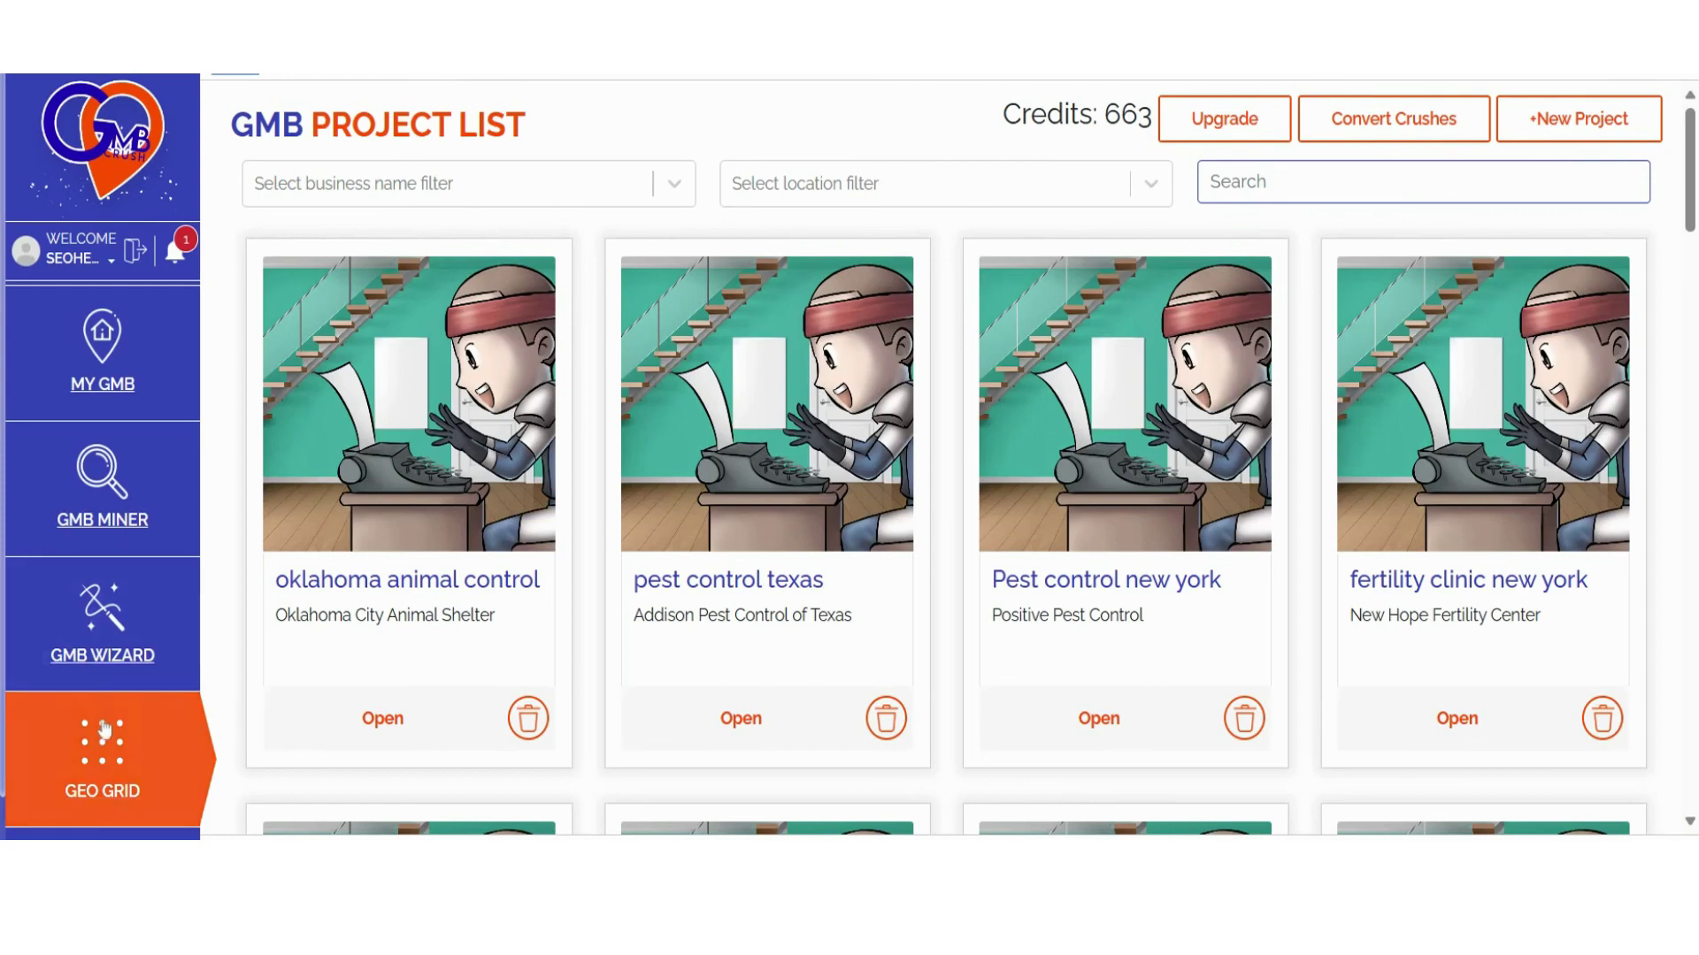
click(102, 766)
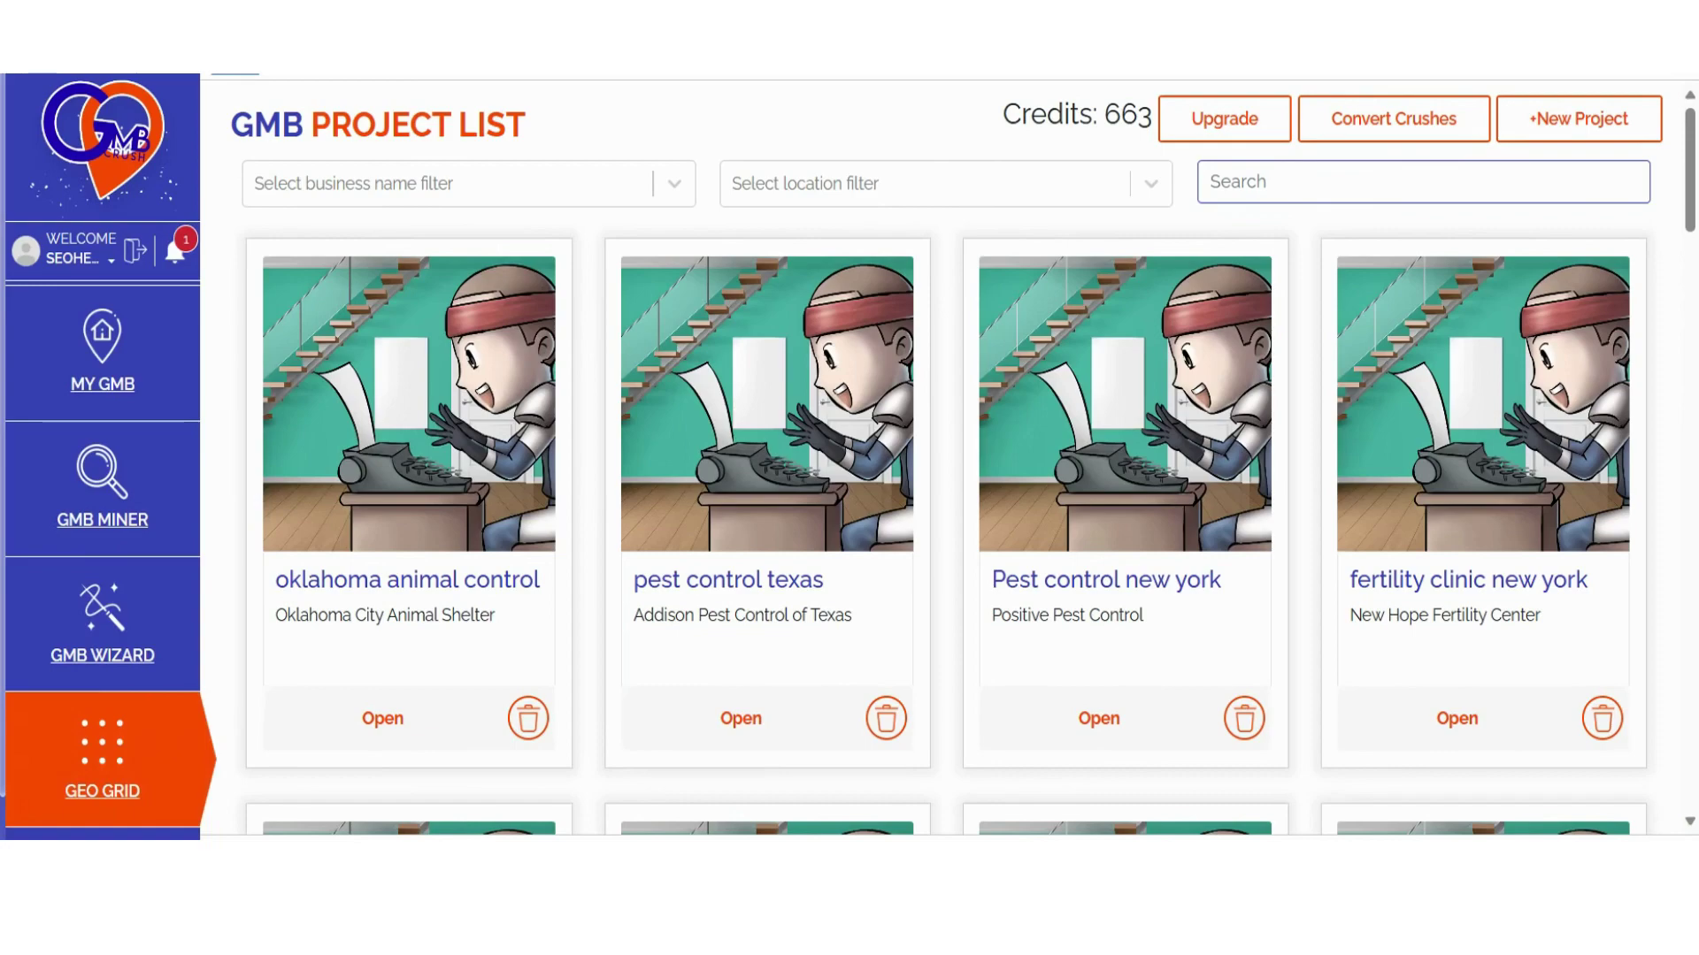
click(1384, 133)
mouse_move(814, 395)
mouse_down()
mouse_move(937, 397)
mouse_move(831, 399)
mouse_up()
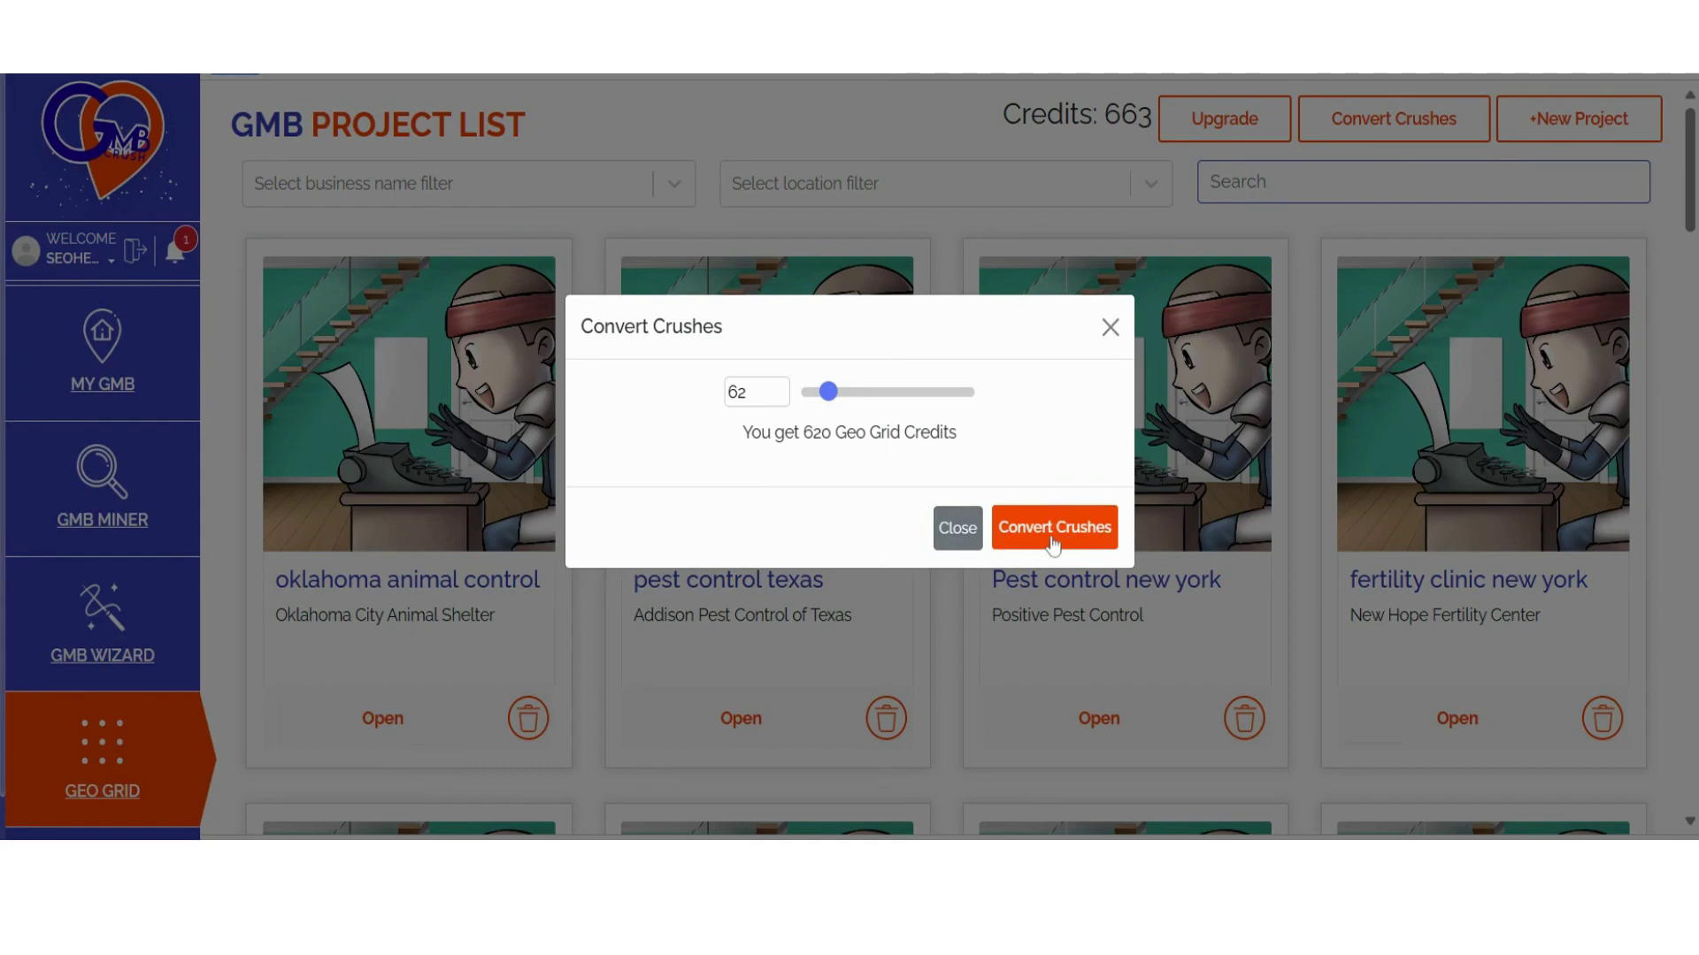
click(1112, 340)
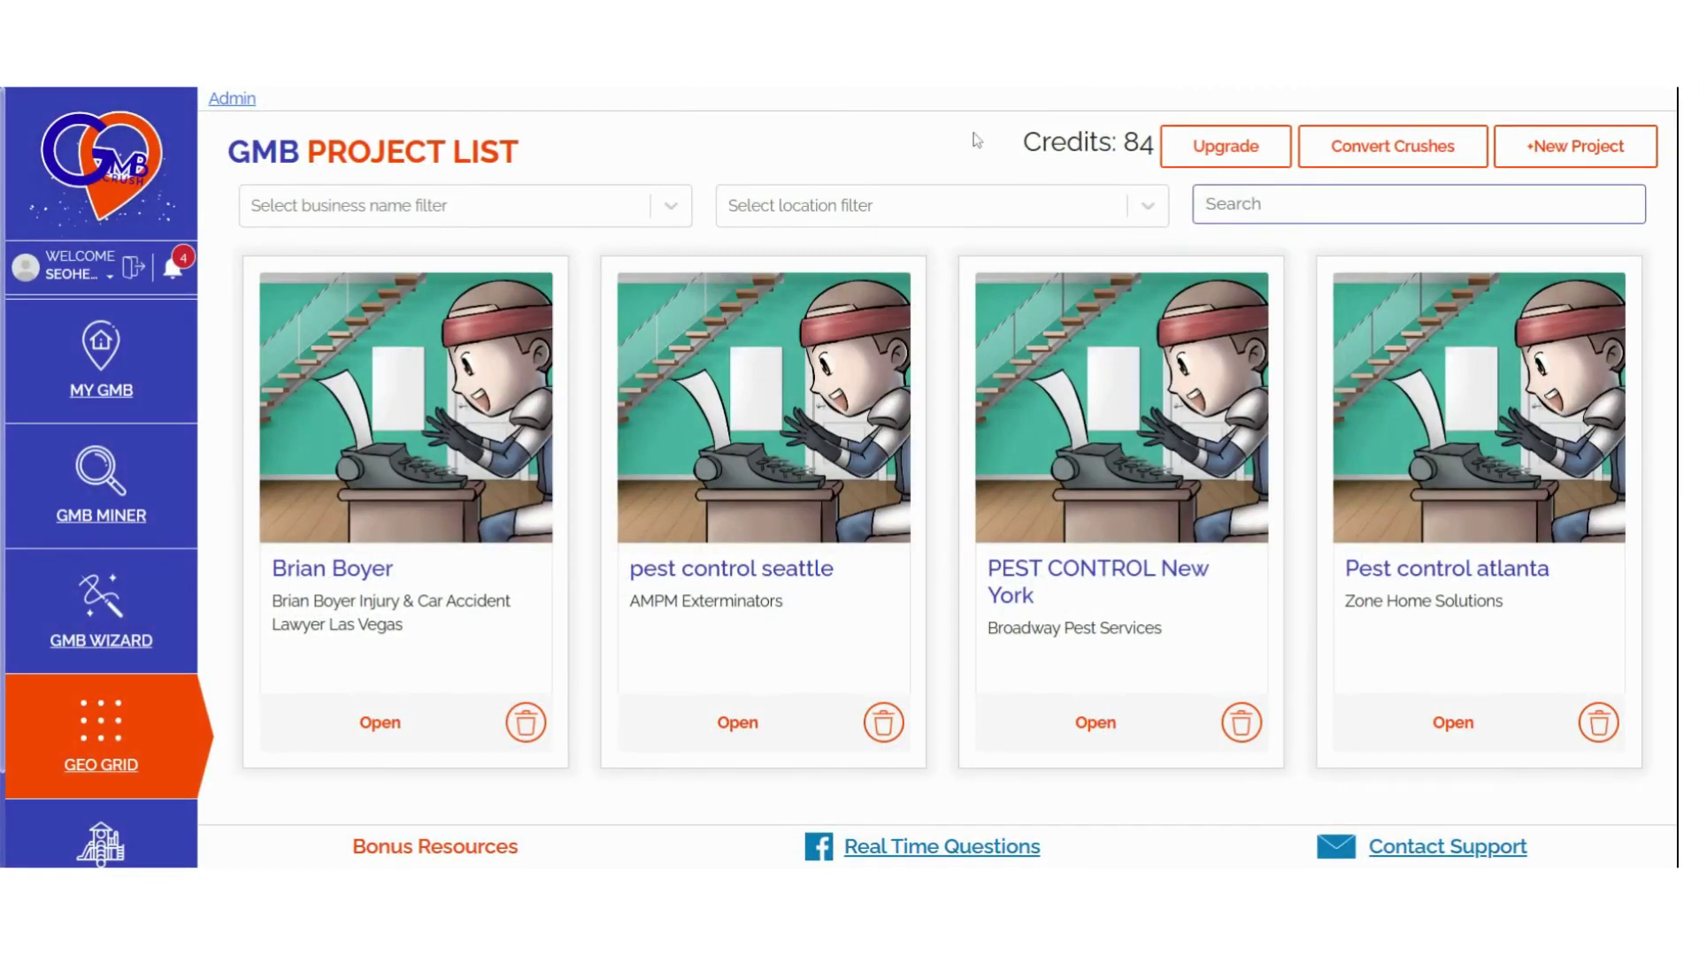
- Start a new Geo Grid project titled 'pest control brooklyn' and check its search keywords
click(1583, 158)
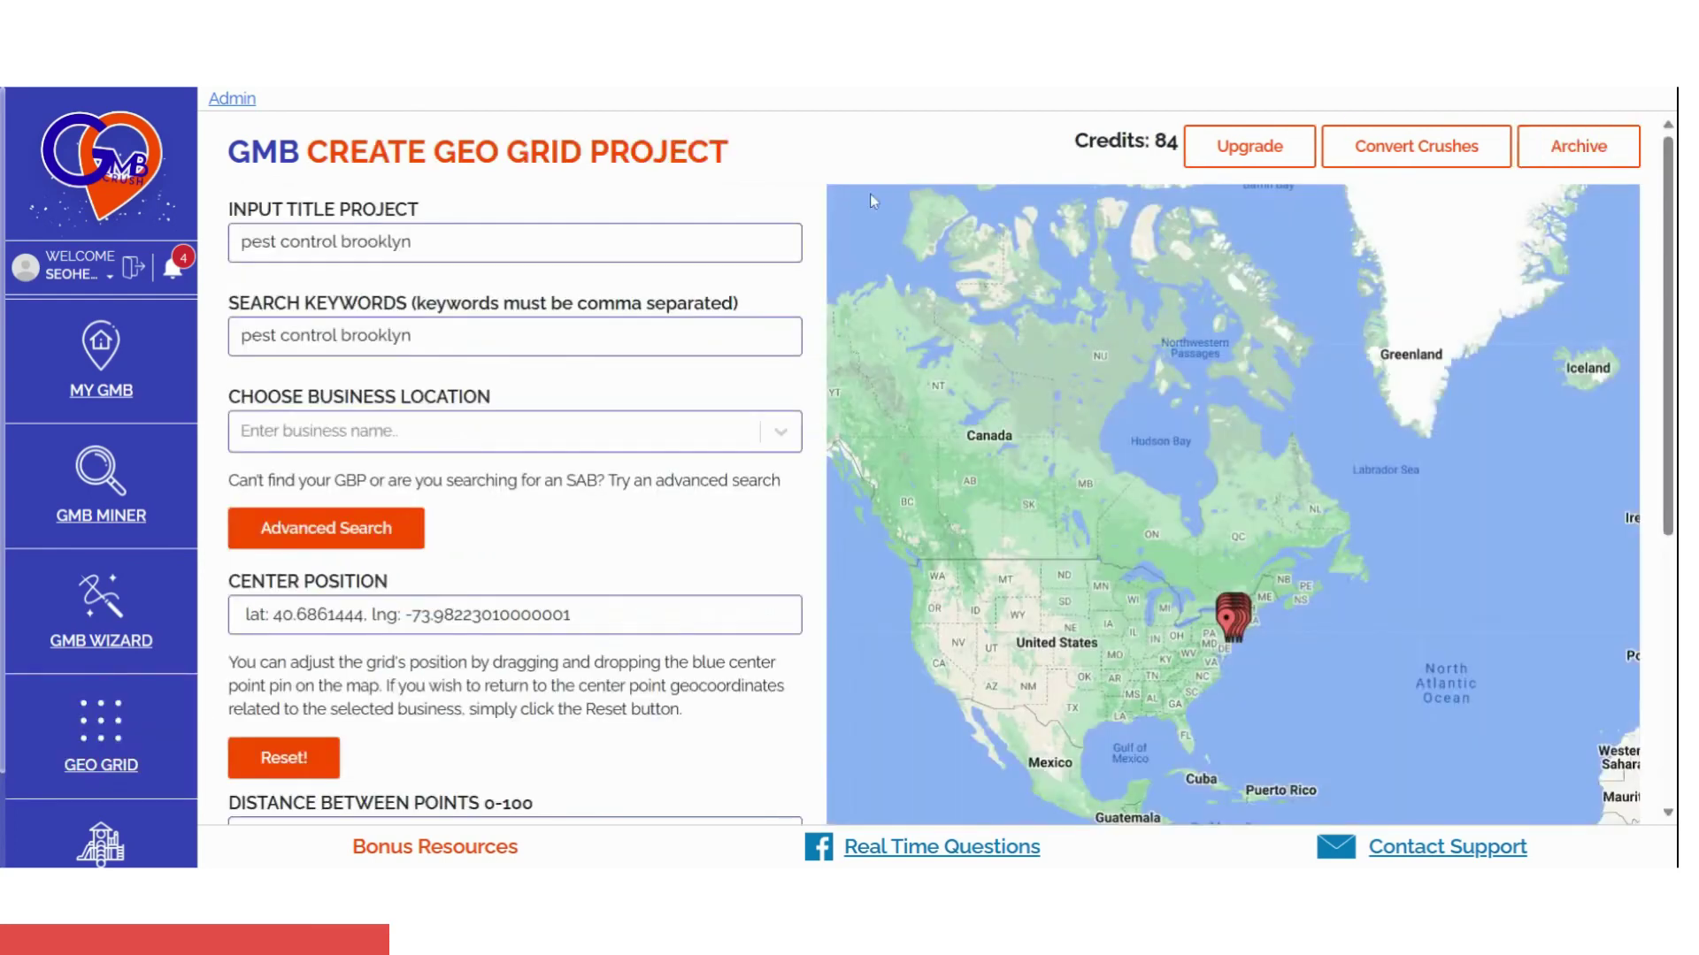
double_click(410, 209)
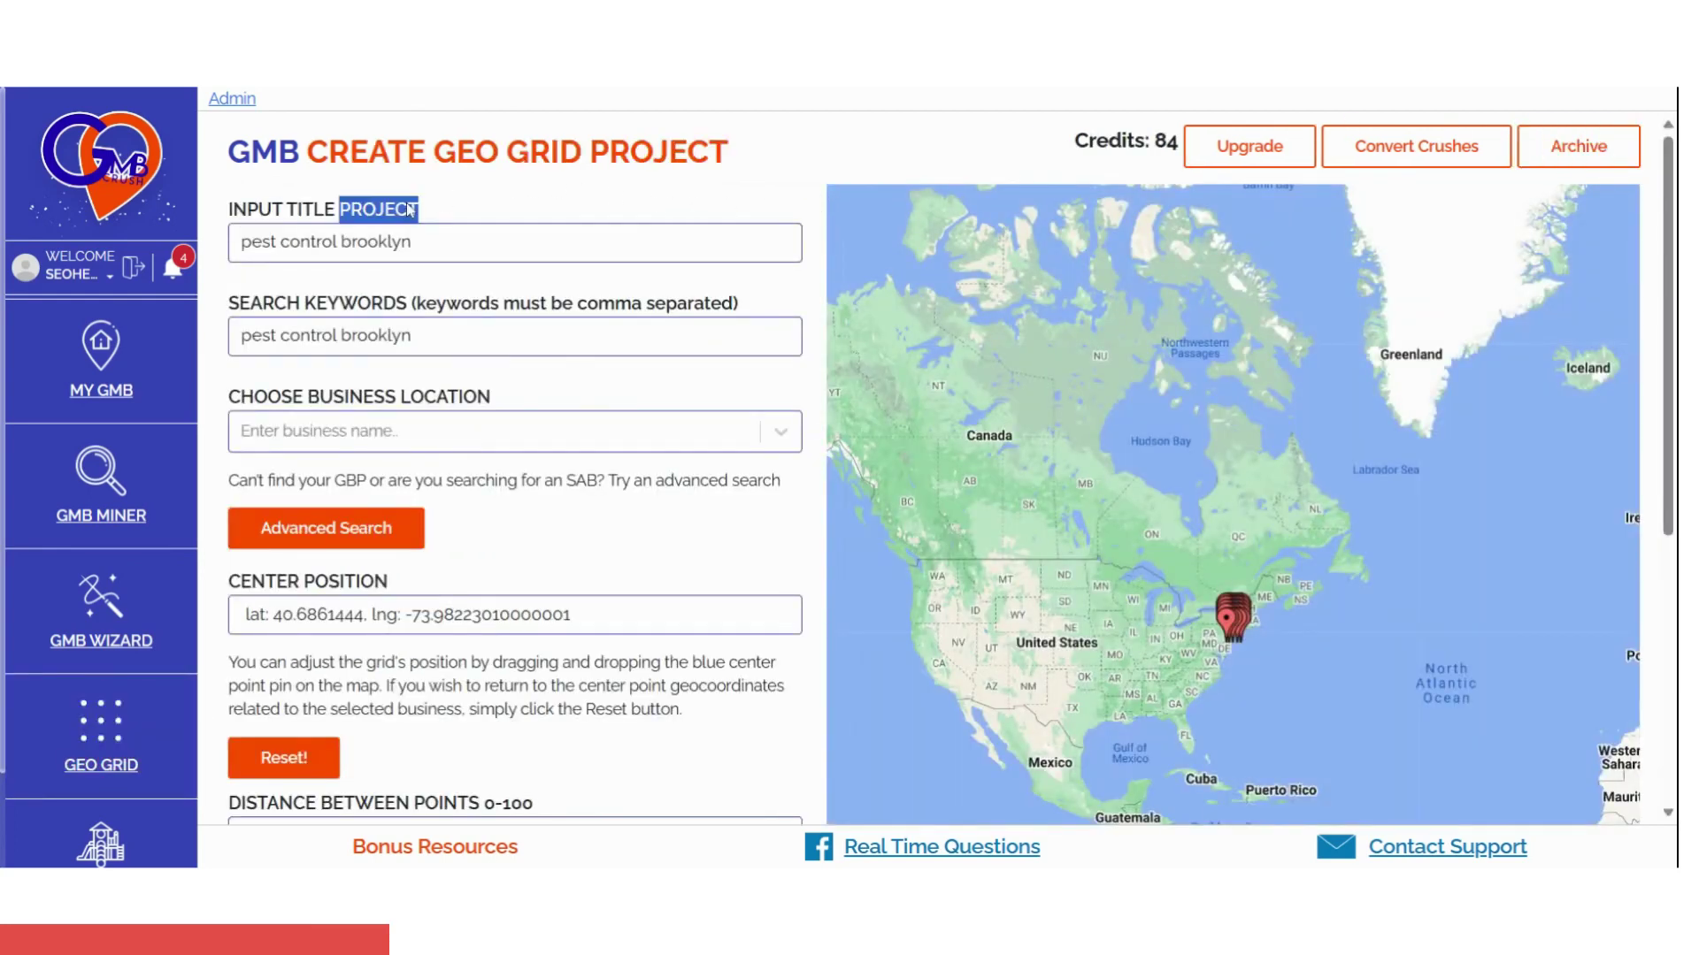
click(412, 241)
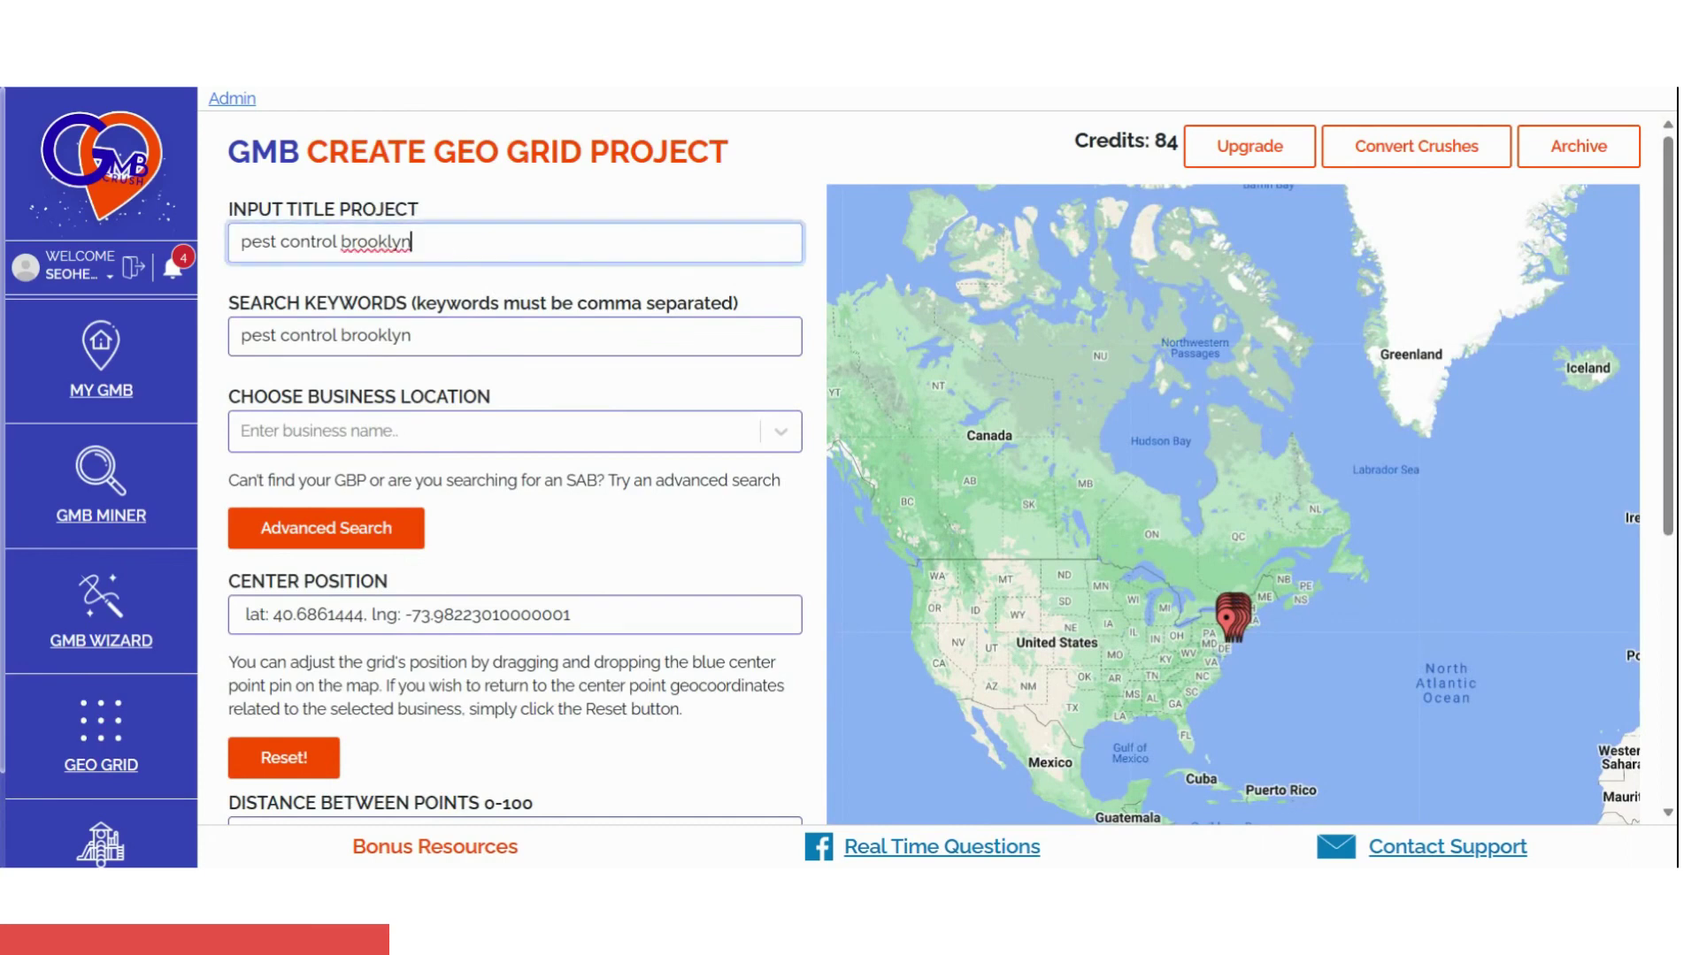
click(675, 197)
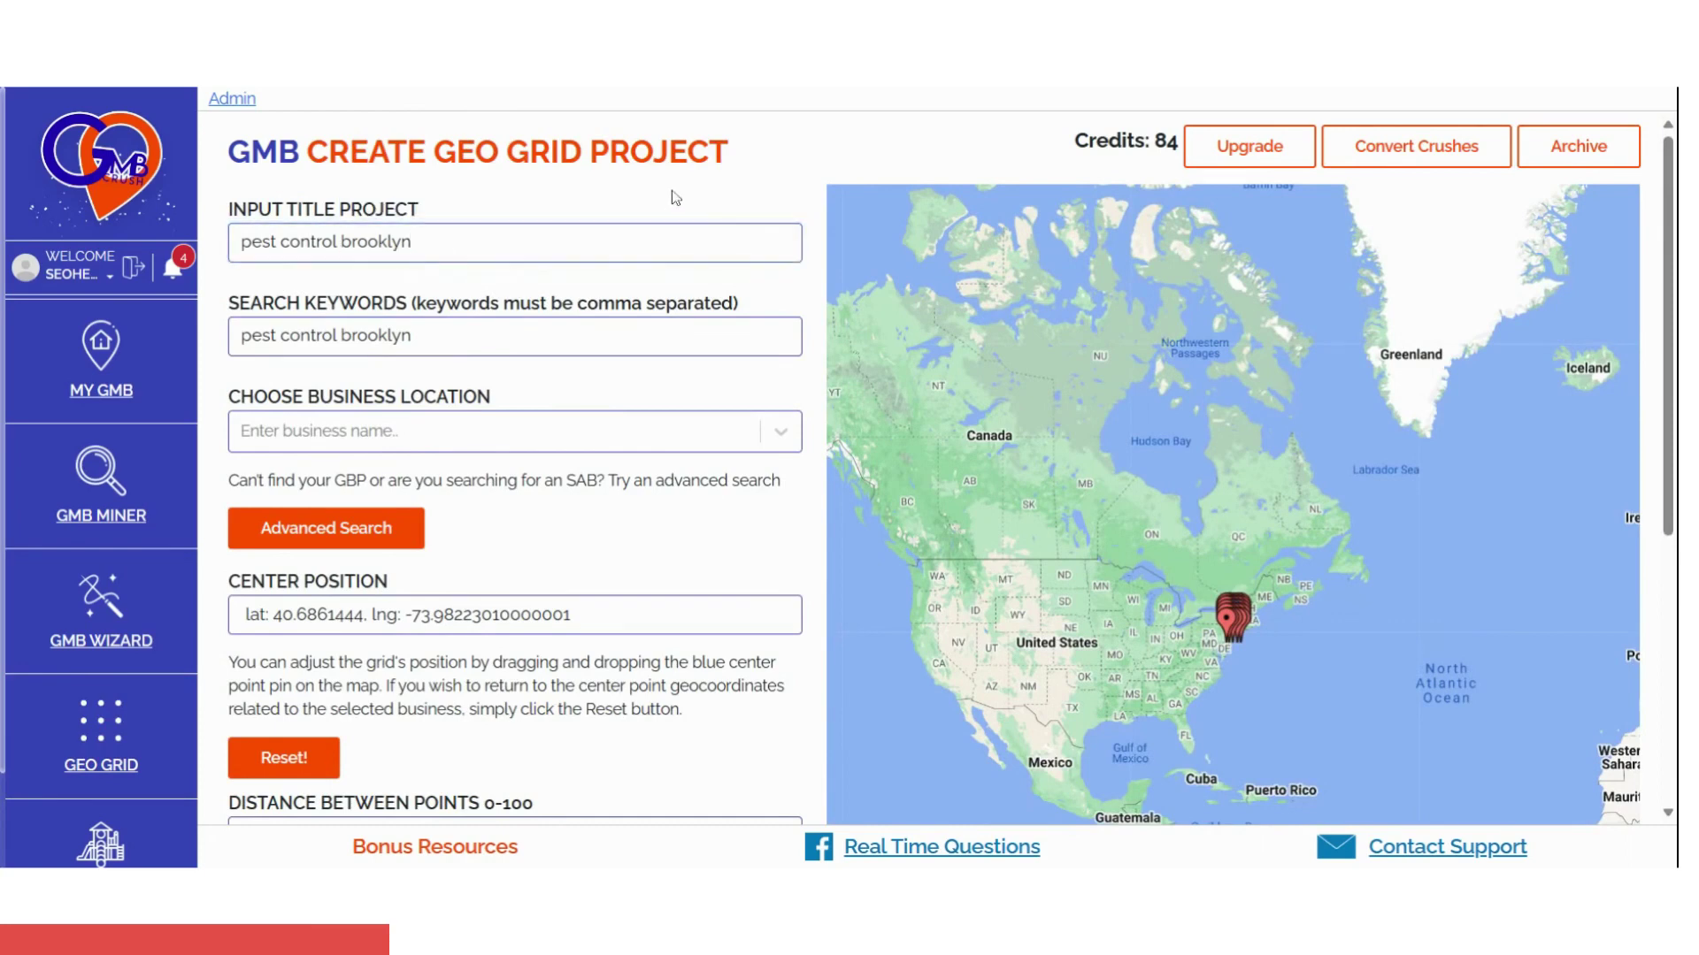
click(409, 337)
- Set the business location to the Brooklyn Rest Easy Pest Control listing, leaving the advanced search location empty
key(Tab)
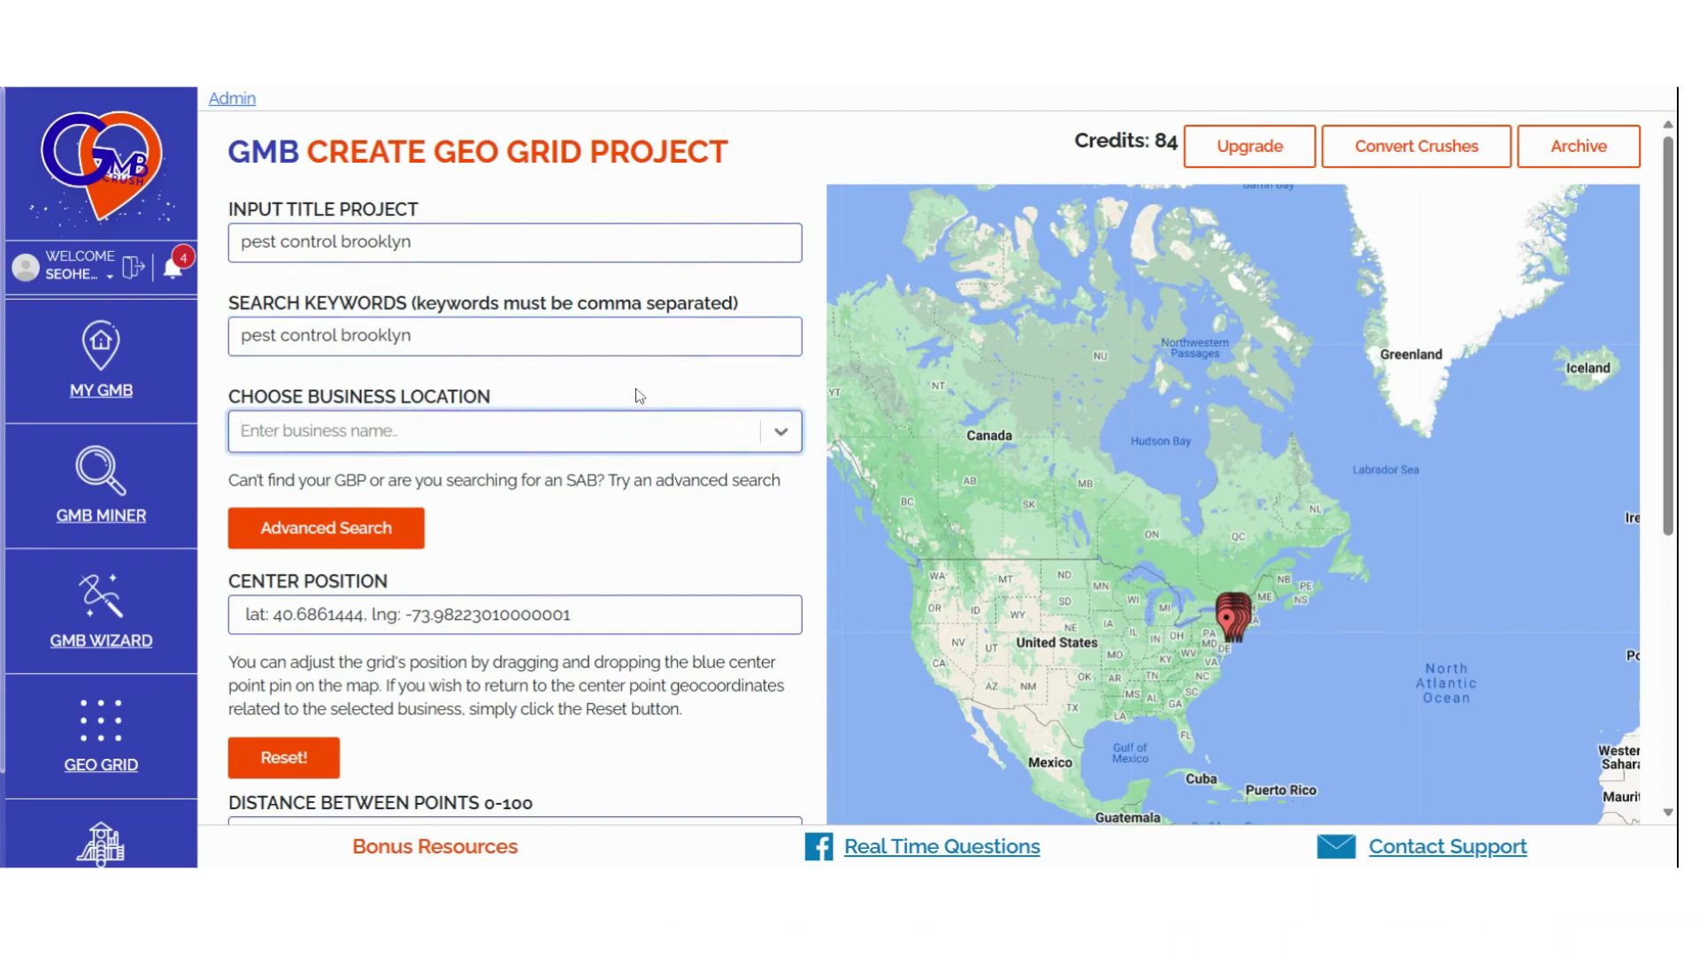
text(Rest Easy Pest Control)
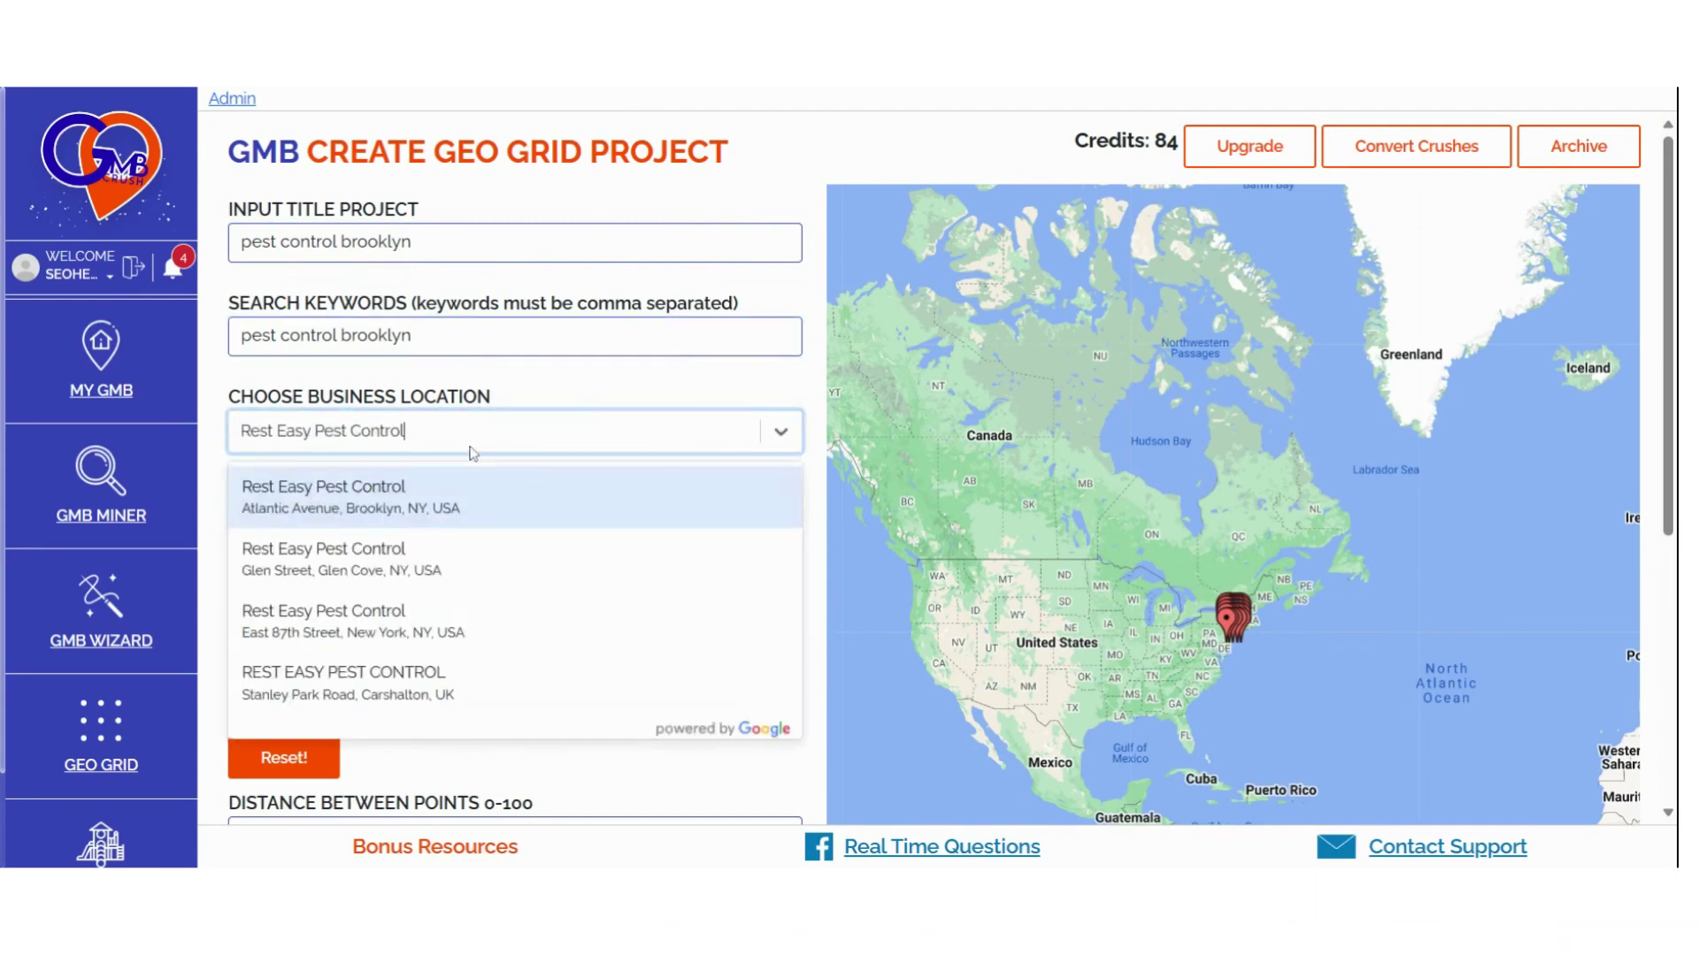
click(442, 511)
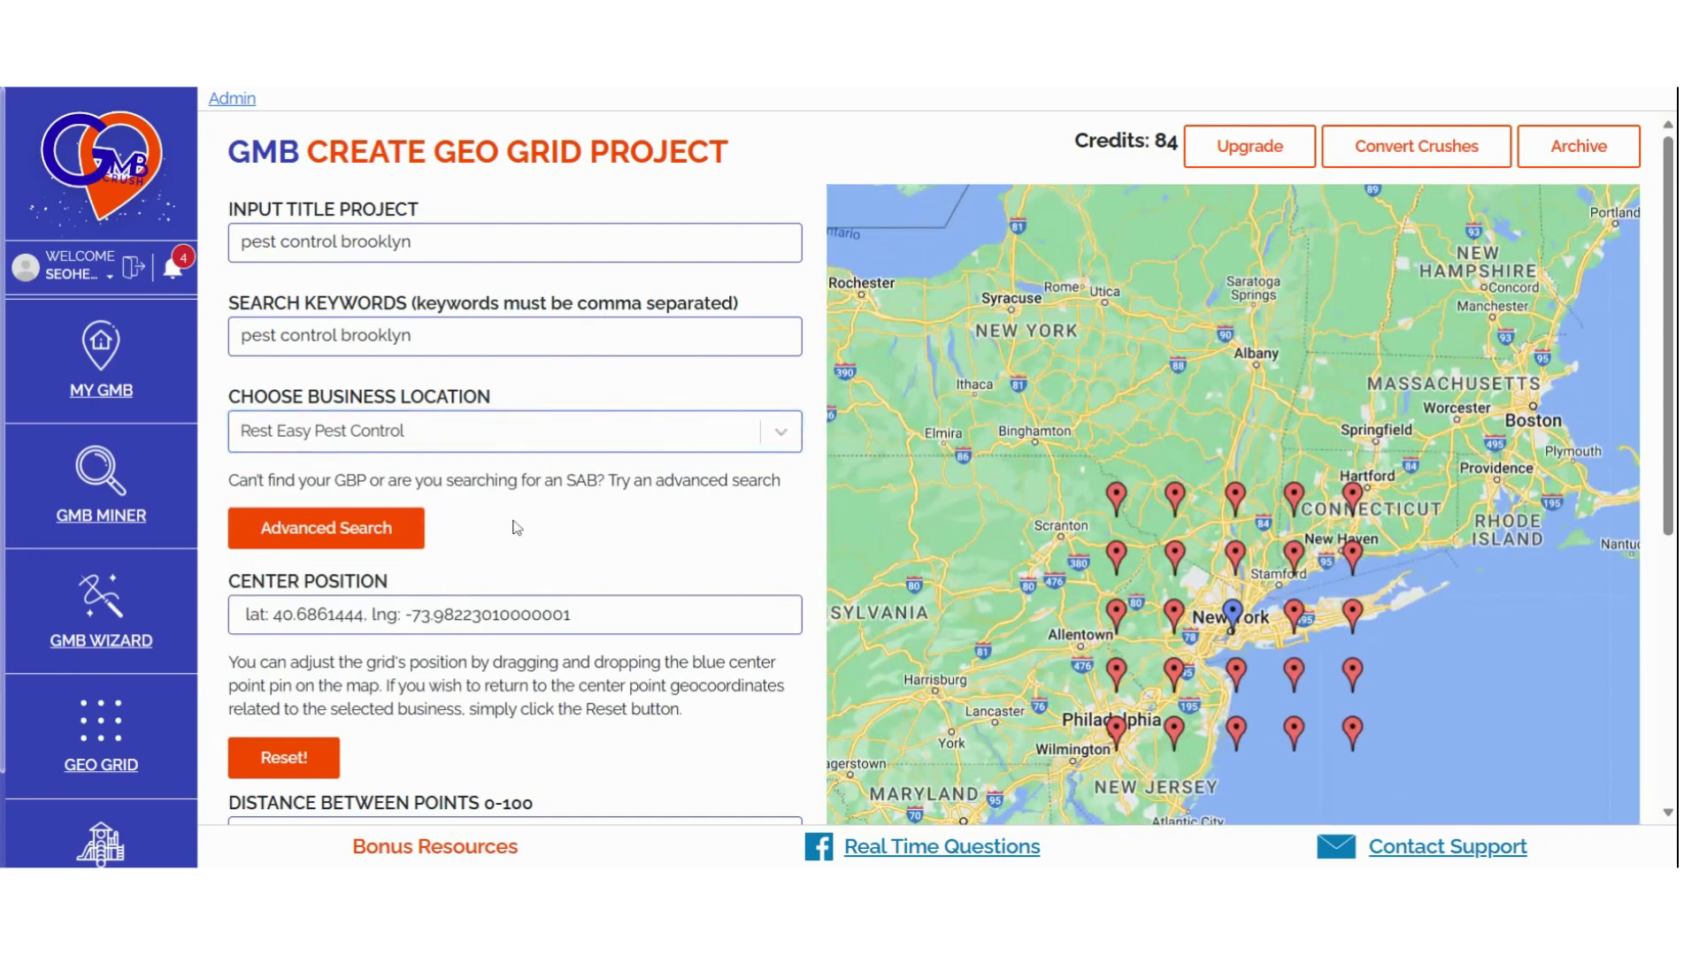
click(337, 540)
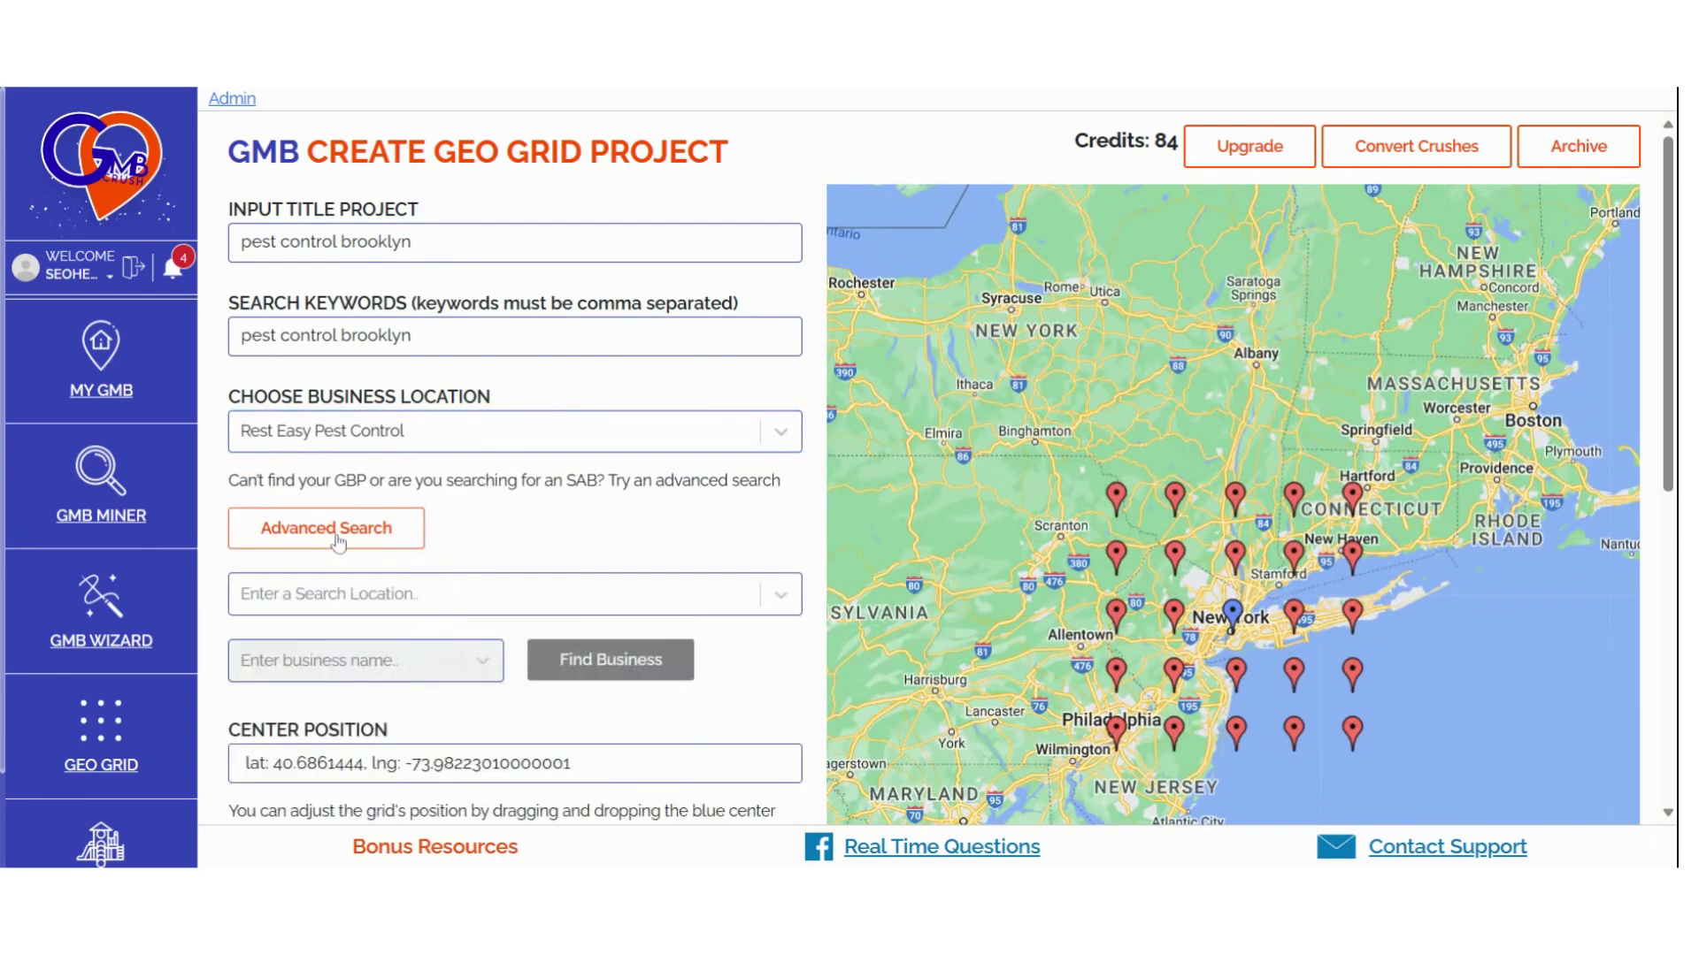
click(396, 602)
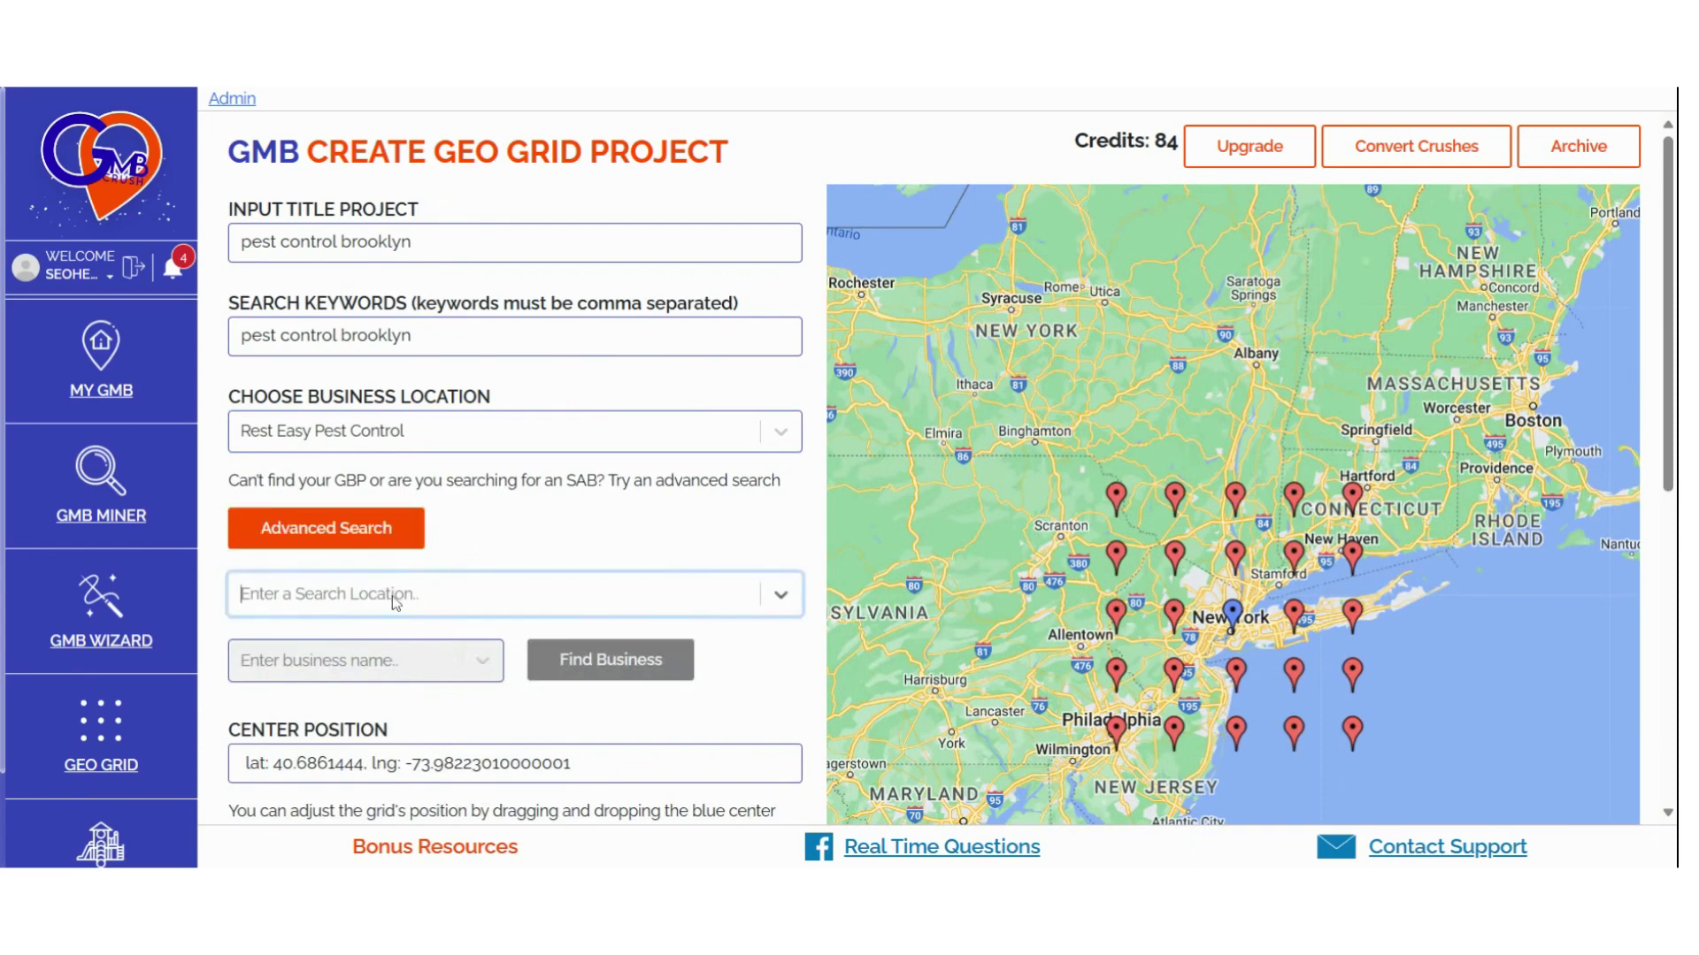
click(338, 680)
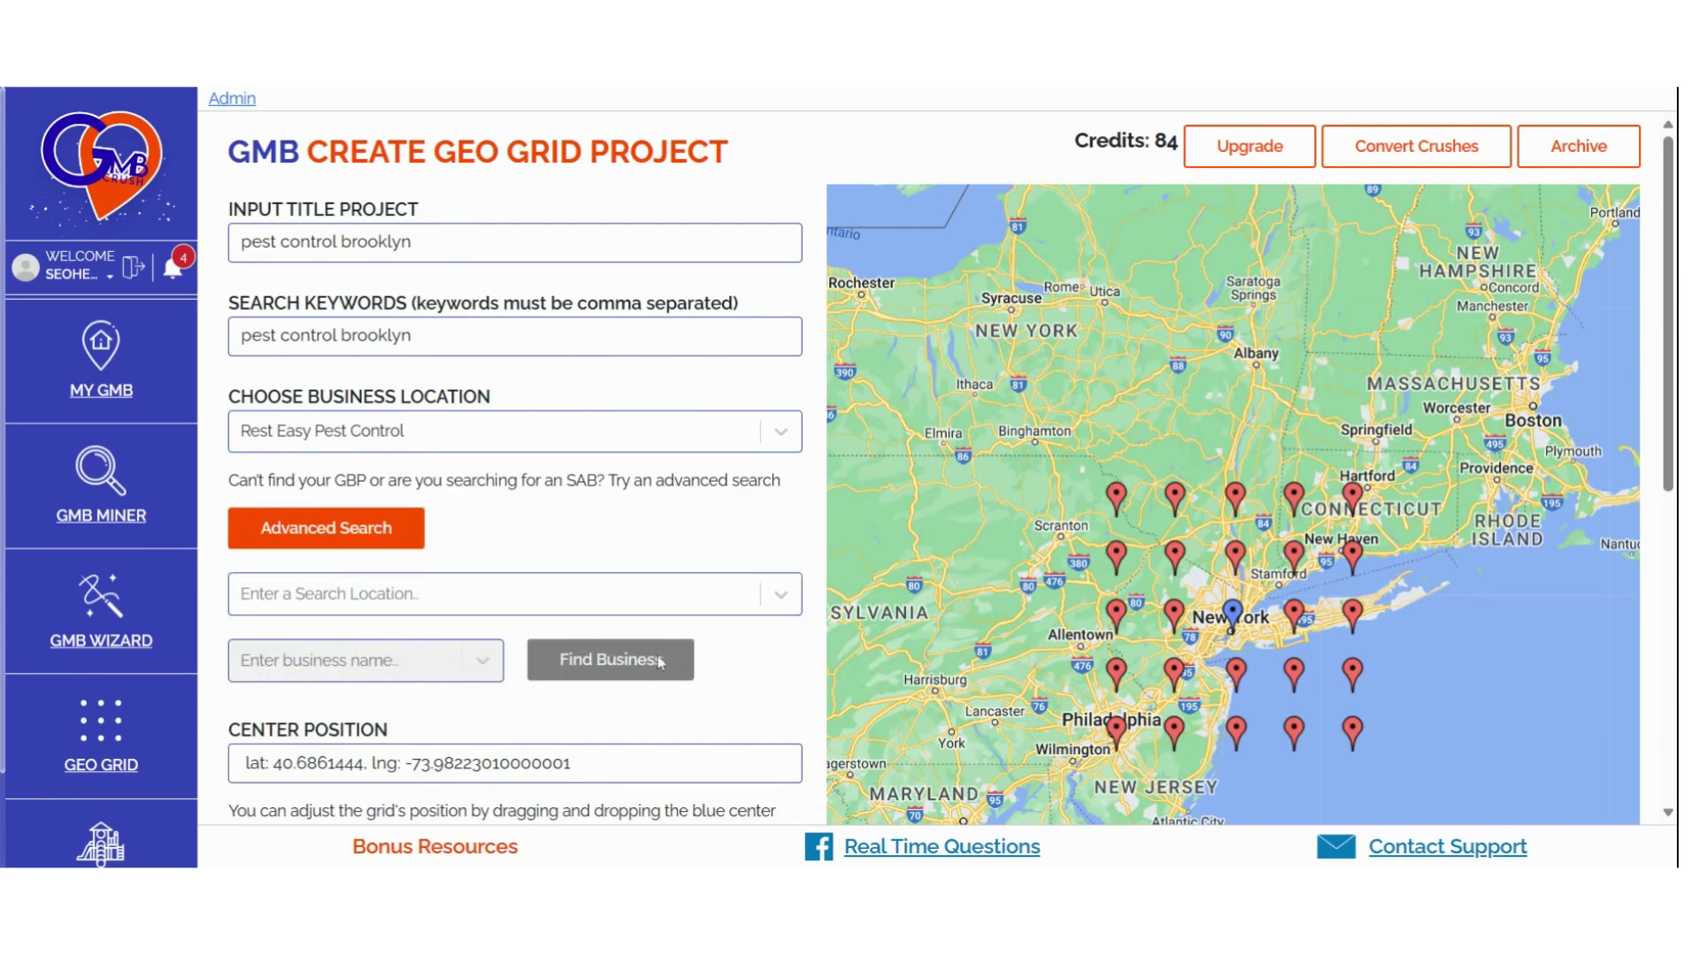
- Reposition the grid centre on the map to sit west of New York
scroll(729, 662, down, 3)
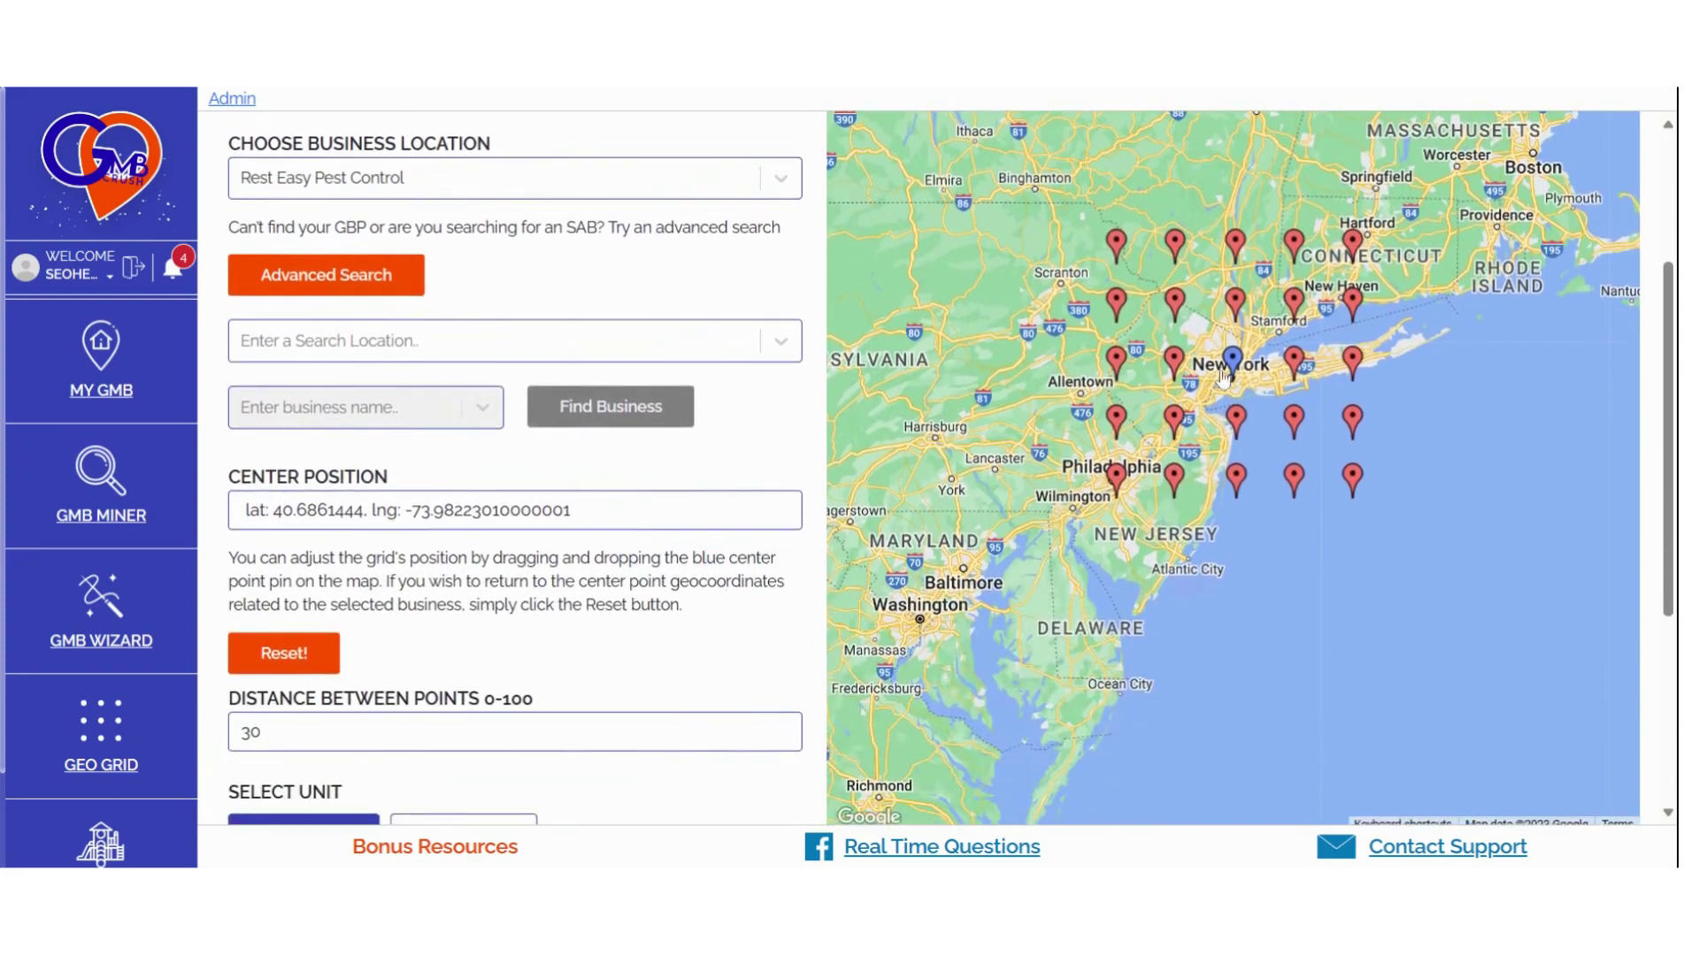
drag(1232, 364, 1072, 374)
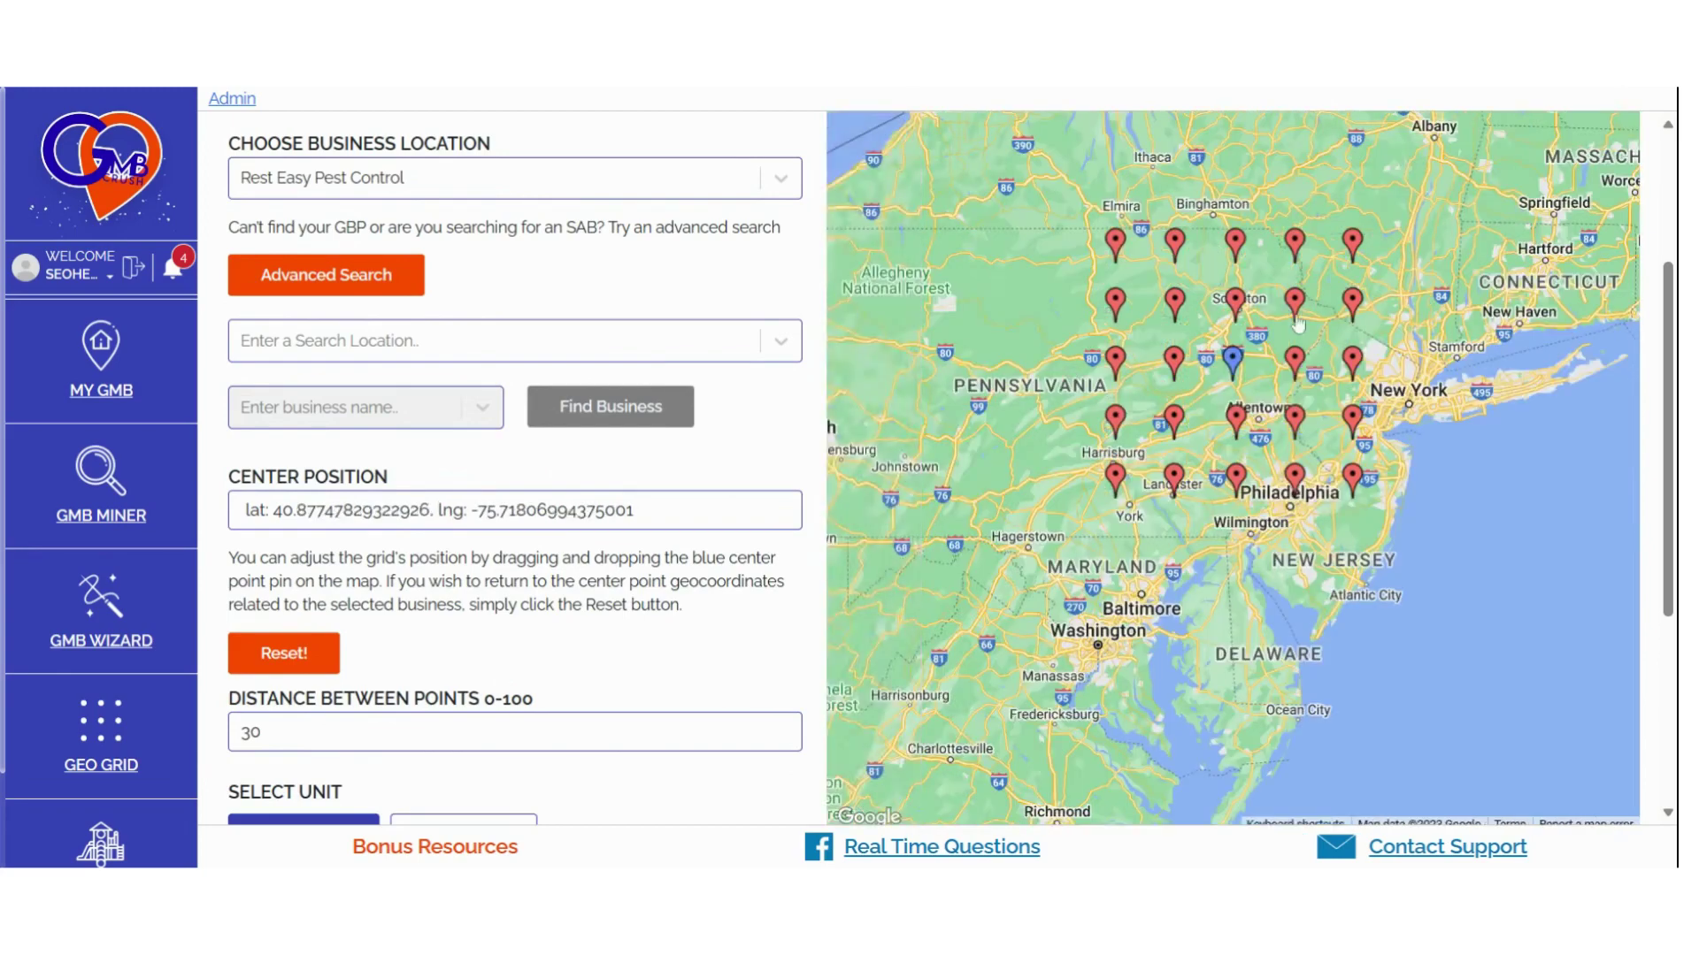
drag(1233, 361, 1378, 370)
drag(1233, 359, 1034, 338)
scroll(686, 667, down, 3)
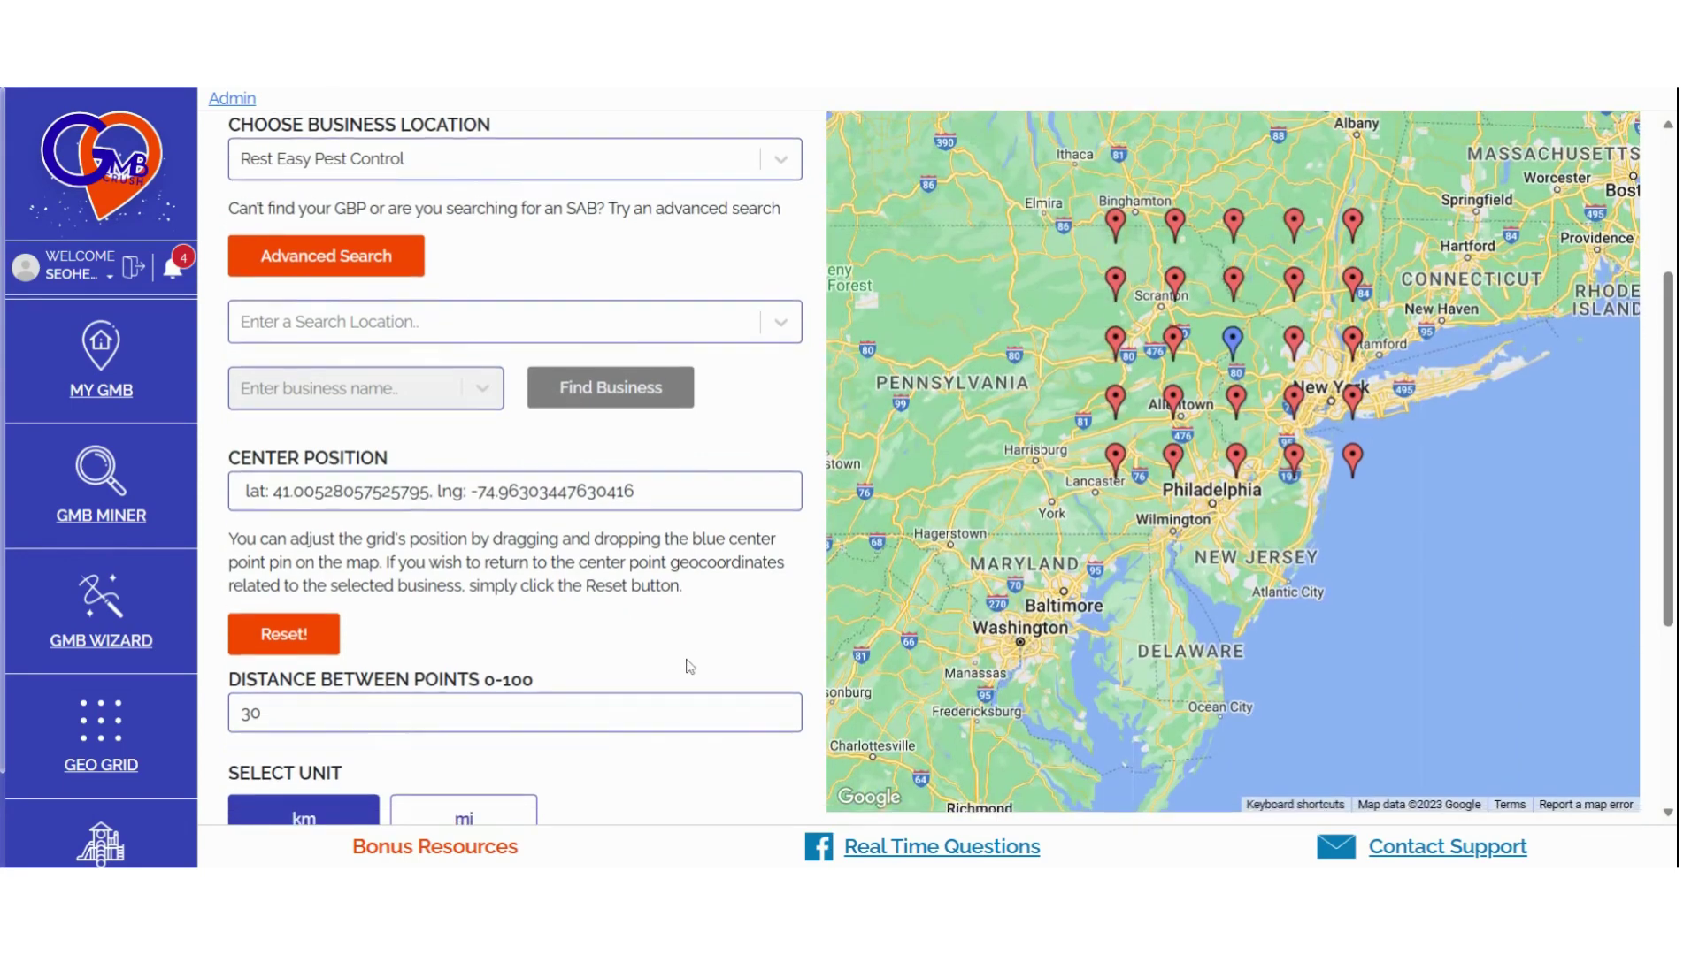
scroll(303, 681, up, 2)
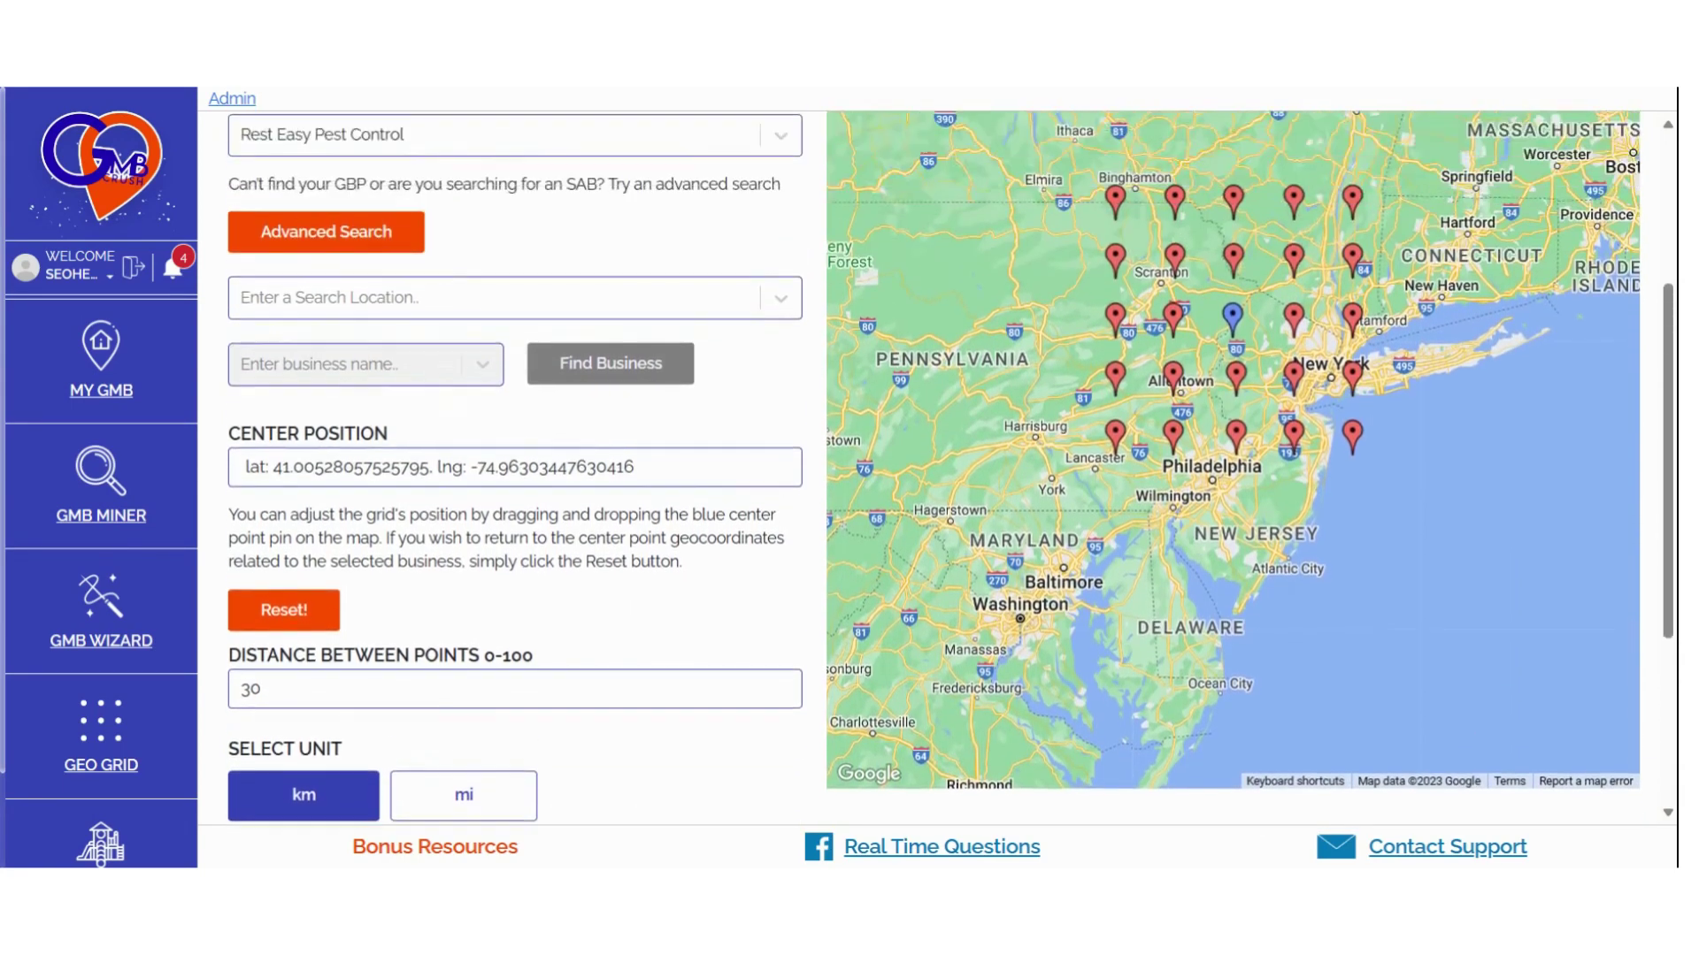
- Try small distance-between-points values and recentre the grid near Lehighton
click(303, 695)
key(BackSpace)
key(BackSpace)
text(0.5)
key(BackSpace)
key(BackSpace)
key(BackSpace)
text(10)
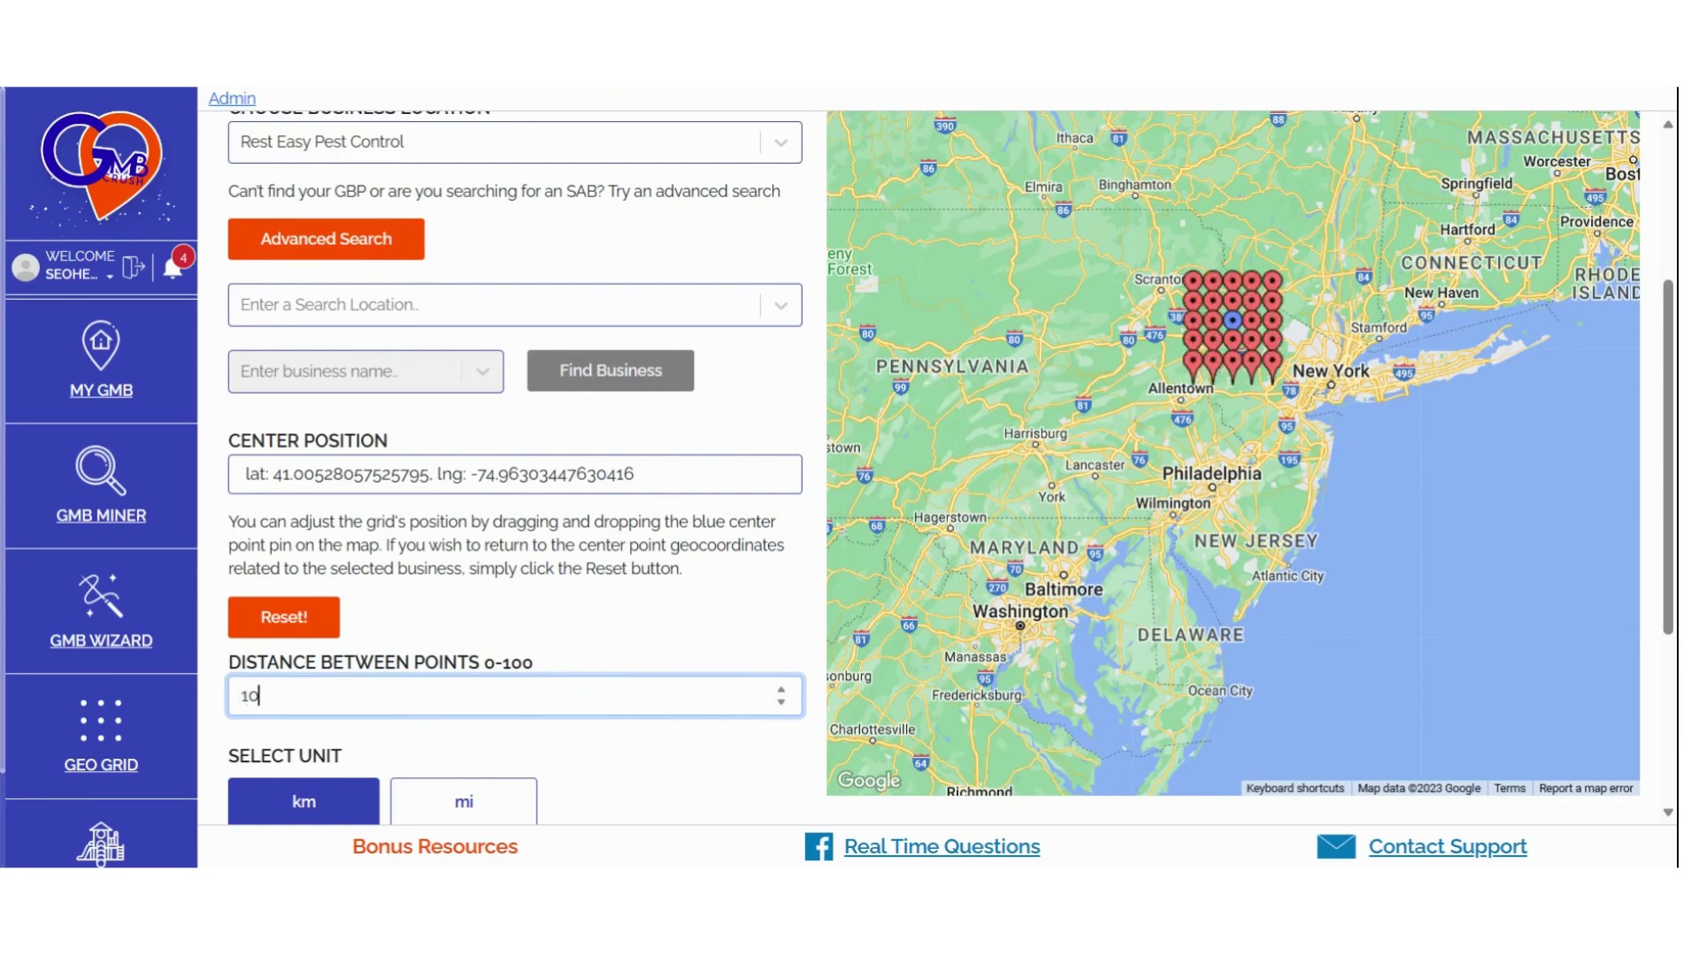
key(BackSpace)
text(1)
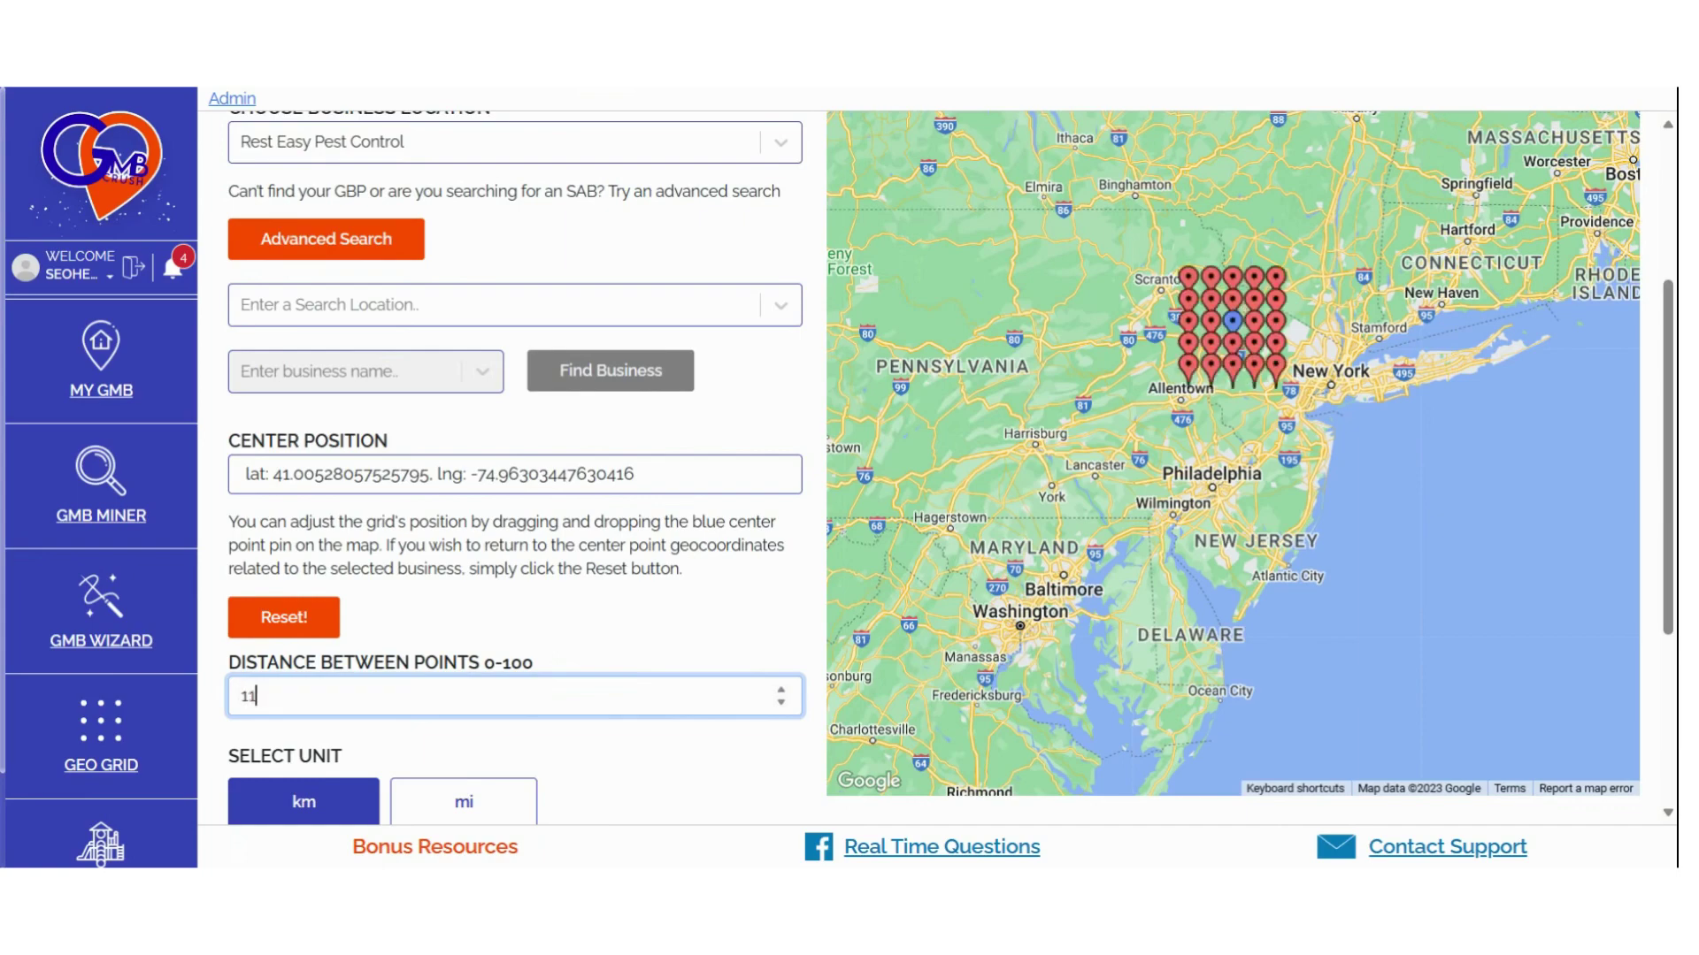
scroll(1162, 371, up, 2)
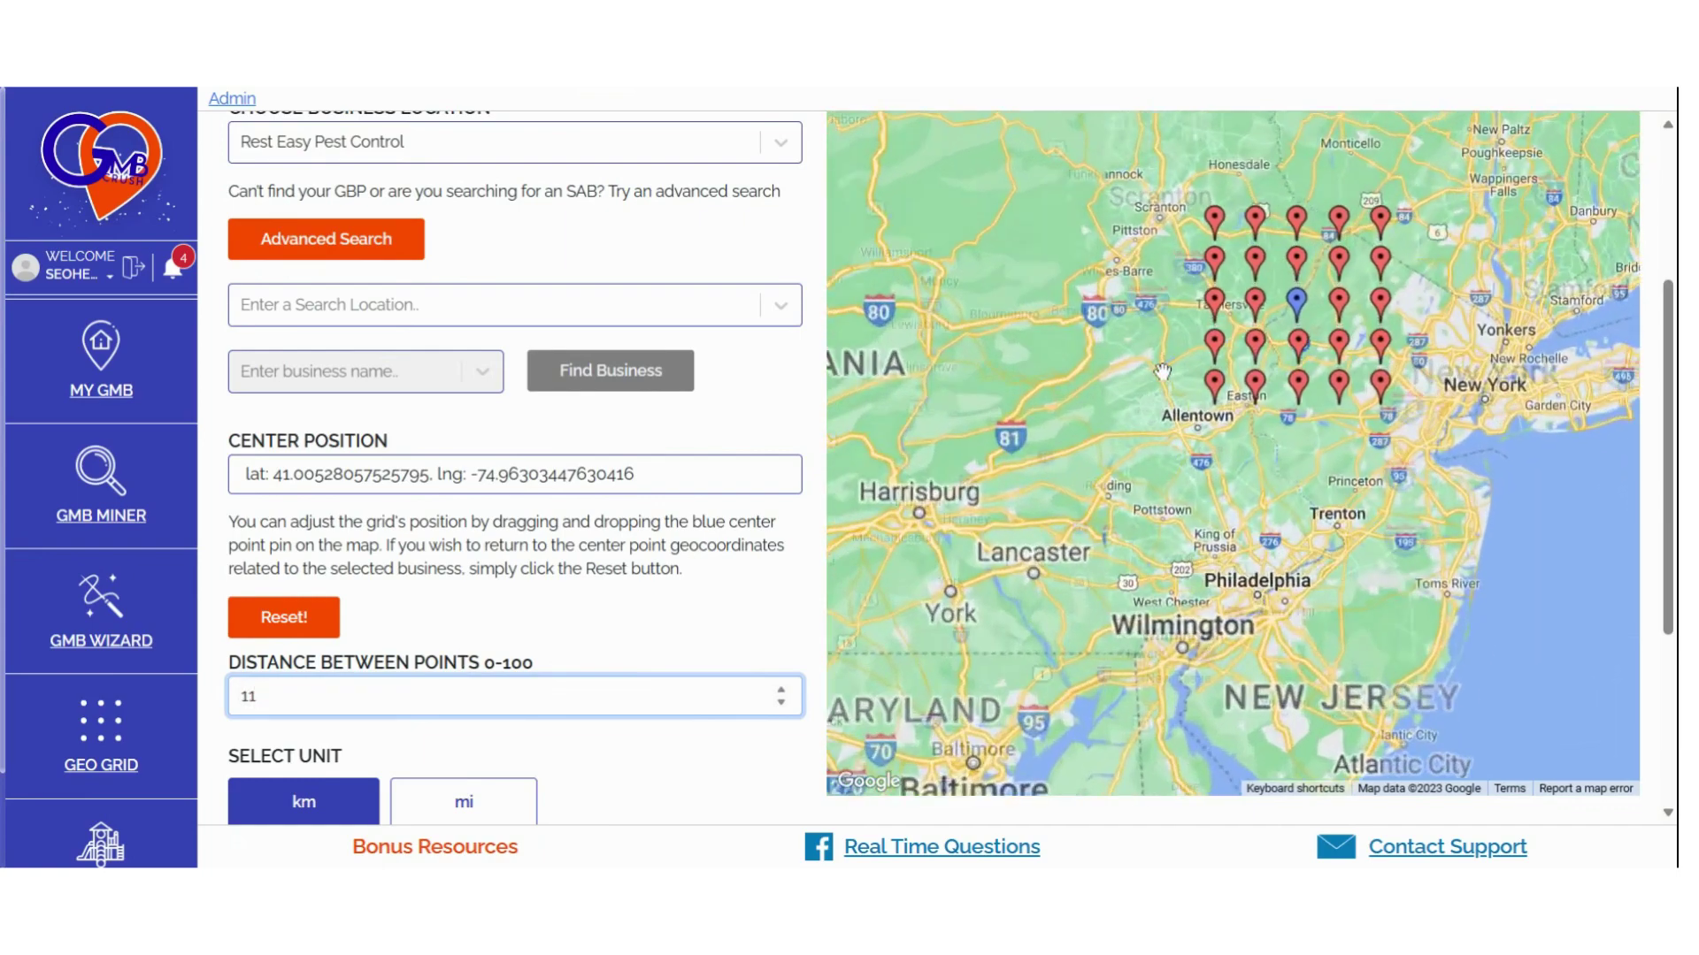
double_click(1161, 371)
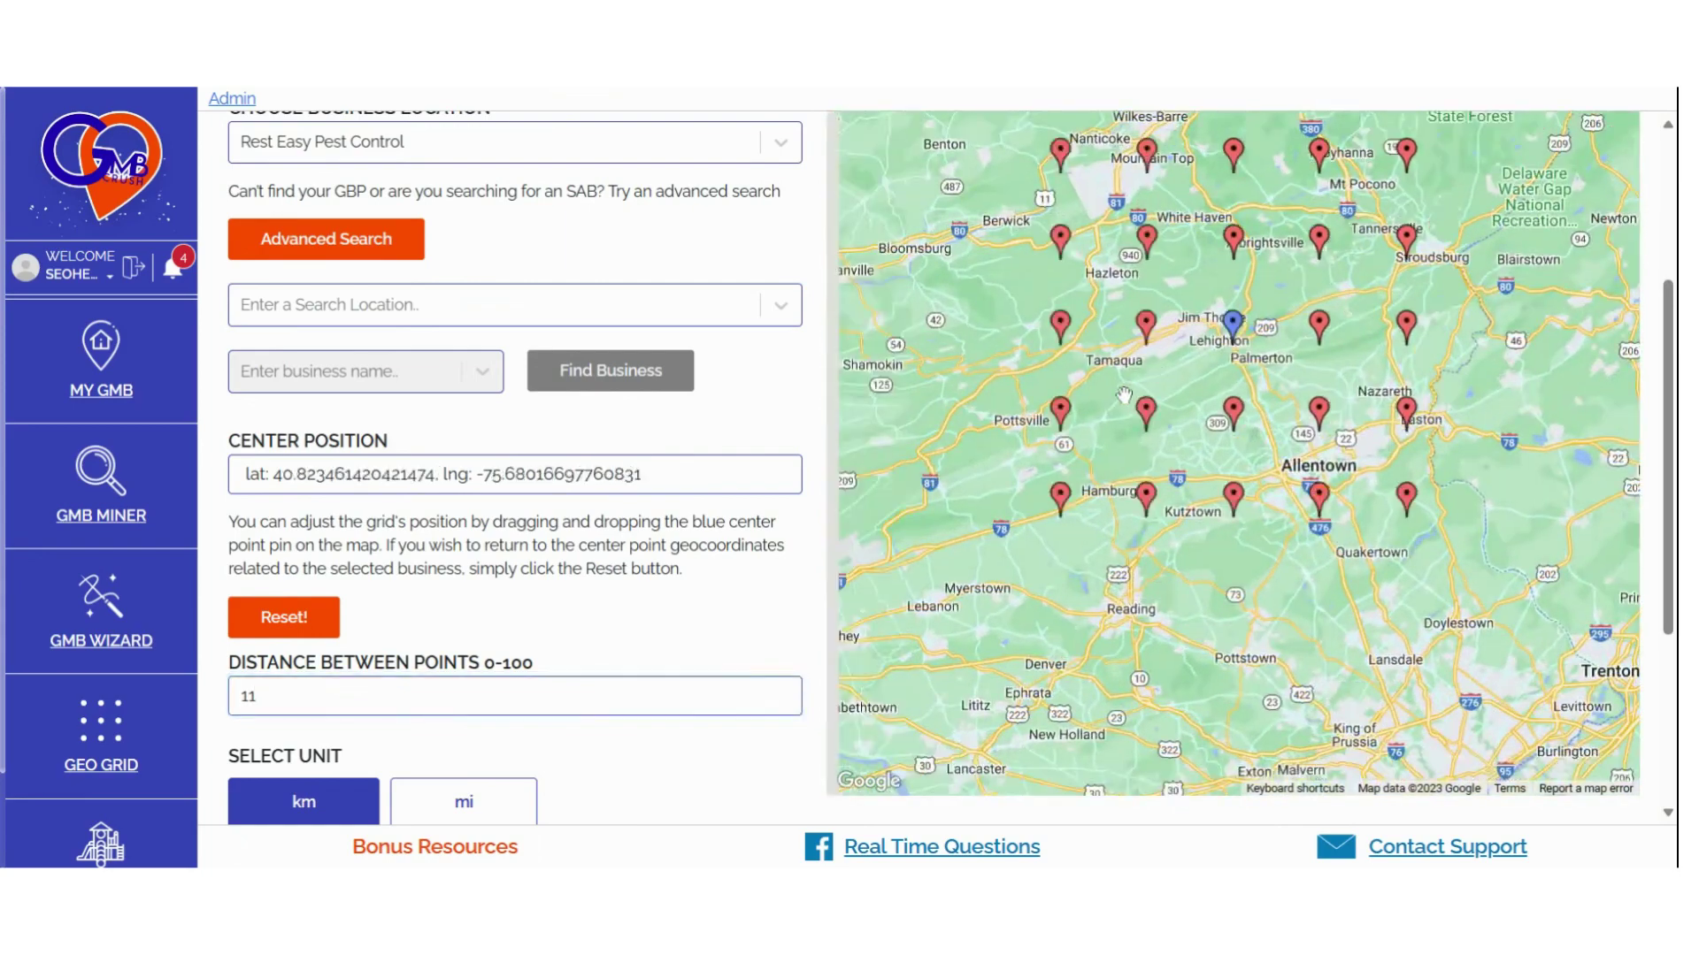
drag(1077, 431, 1024, 567)
- Switch the point spacing units to miles and set the distance to 2
click(358, 696)
key(BackSpace)
key(BackSpace)
text(0)
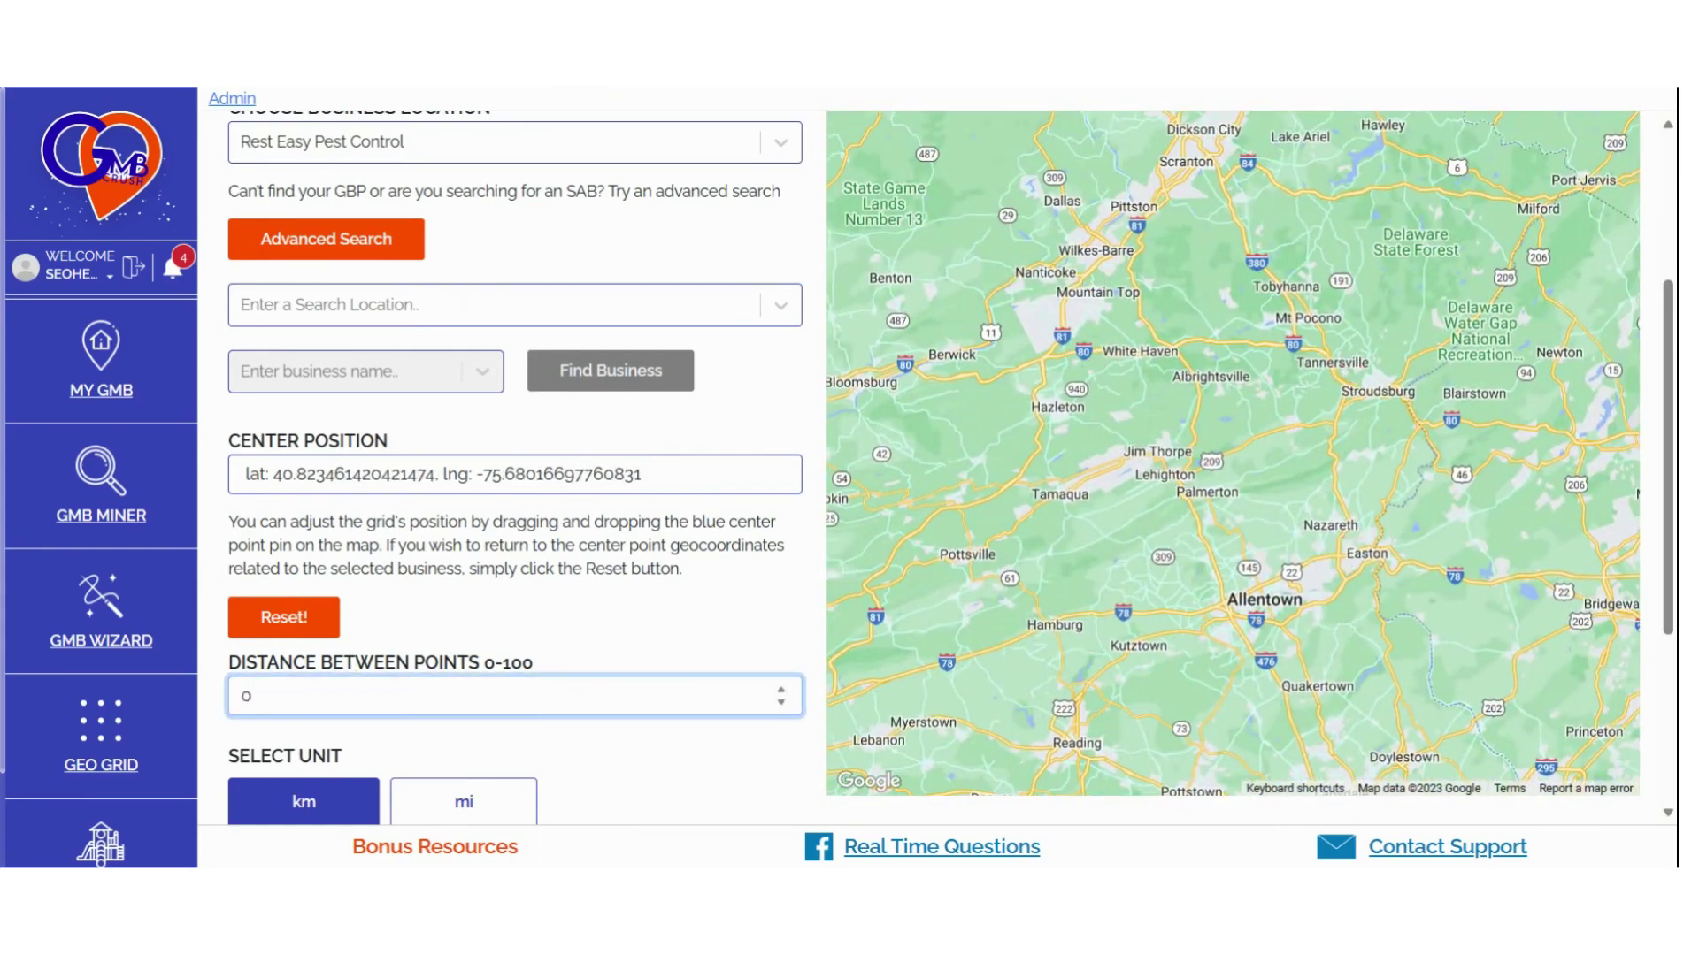
text(8)
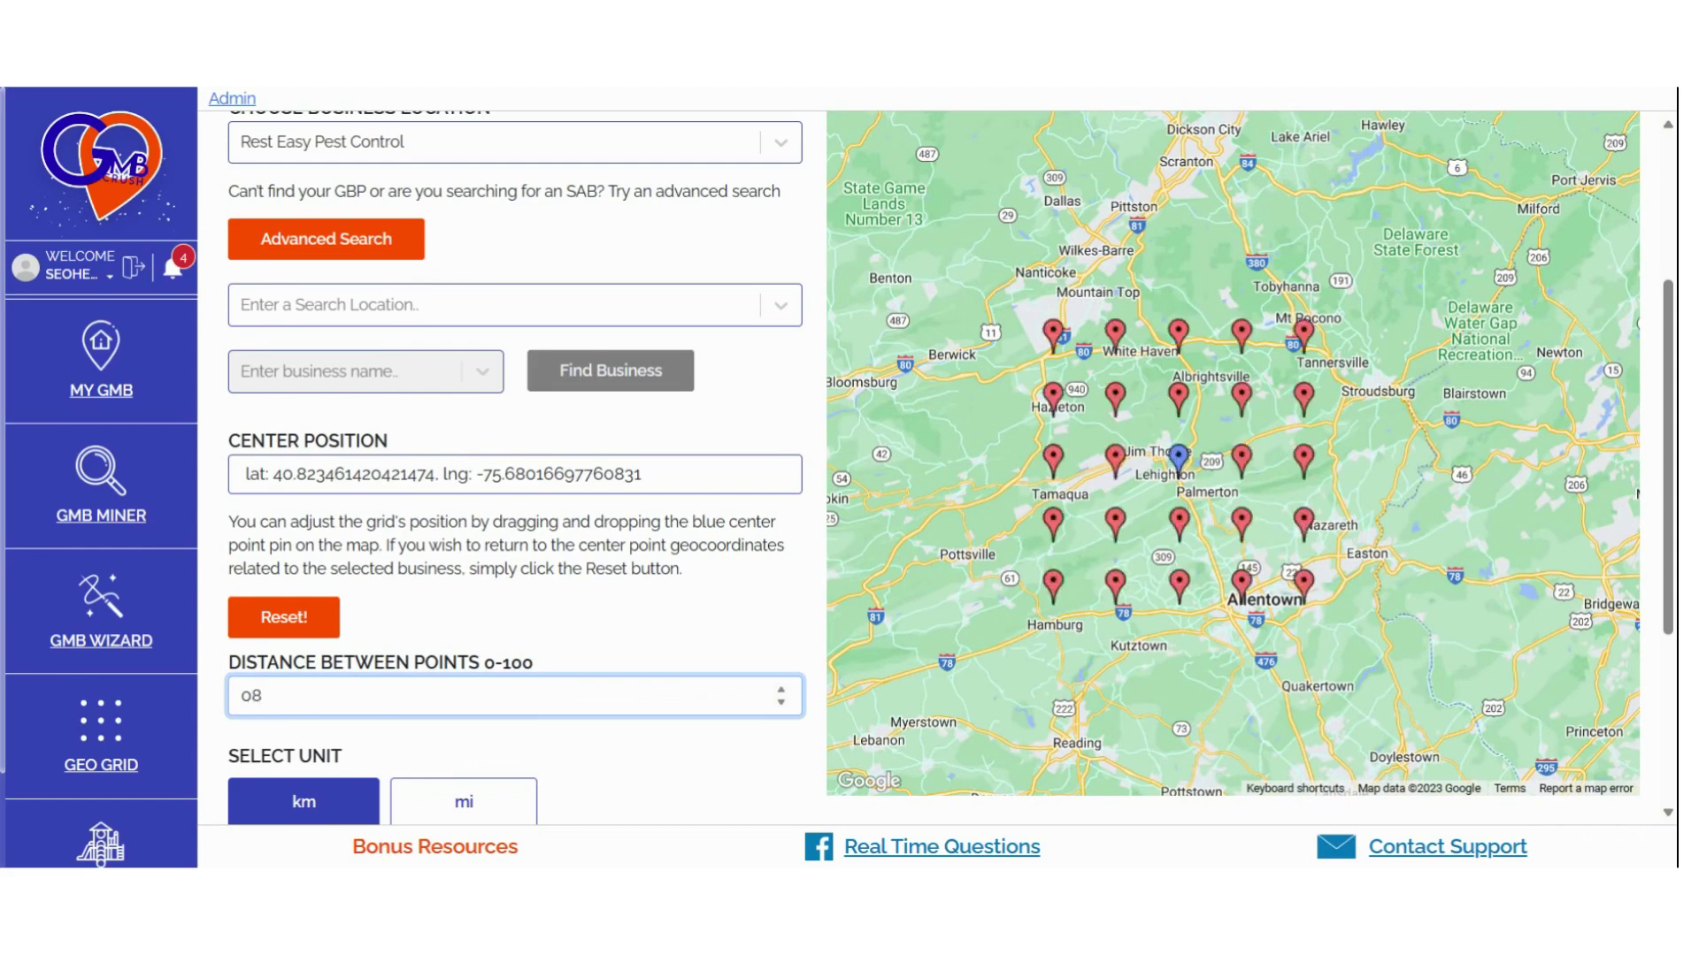
key(BackSpace)
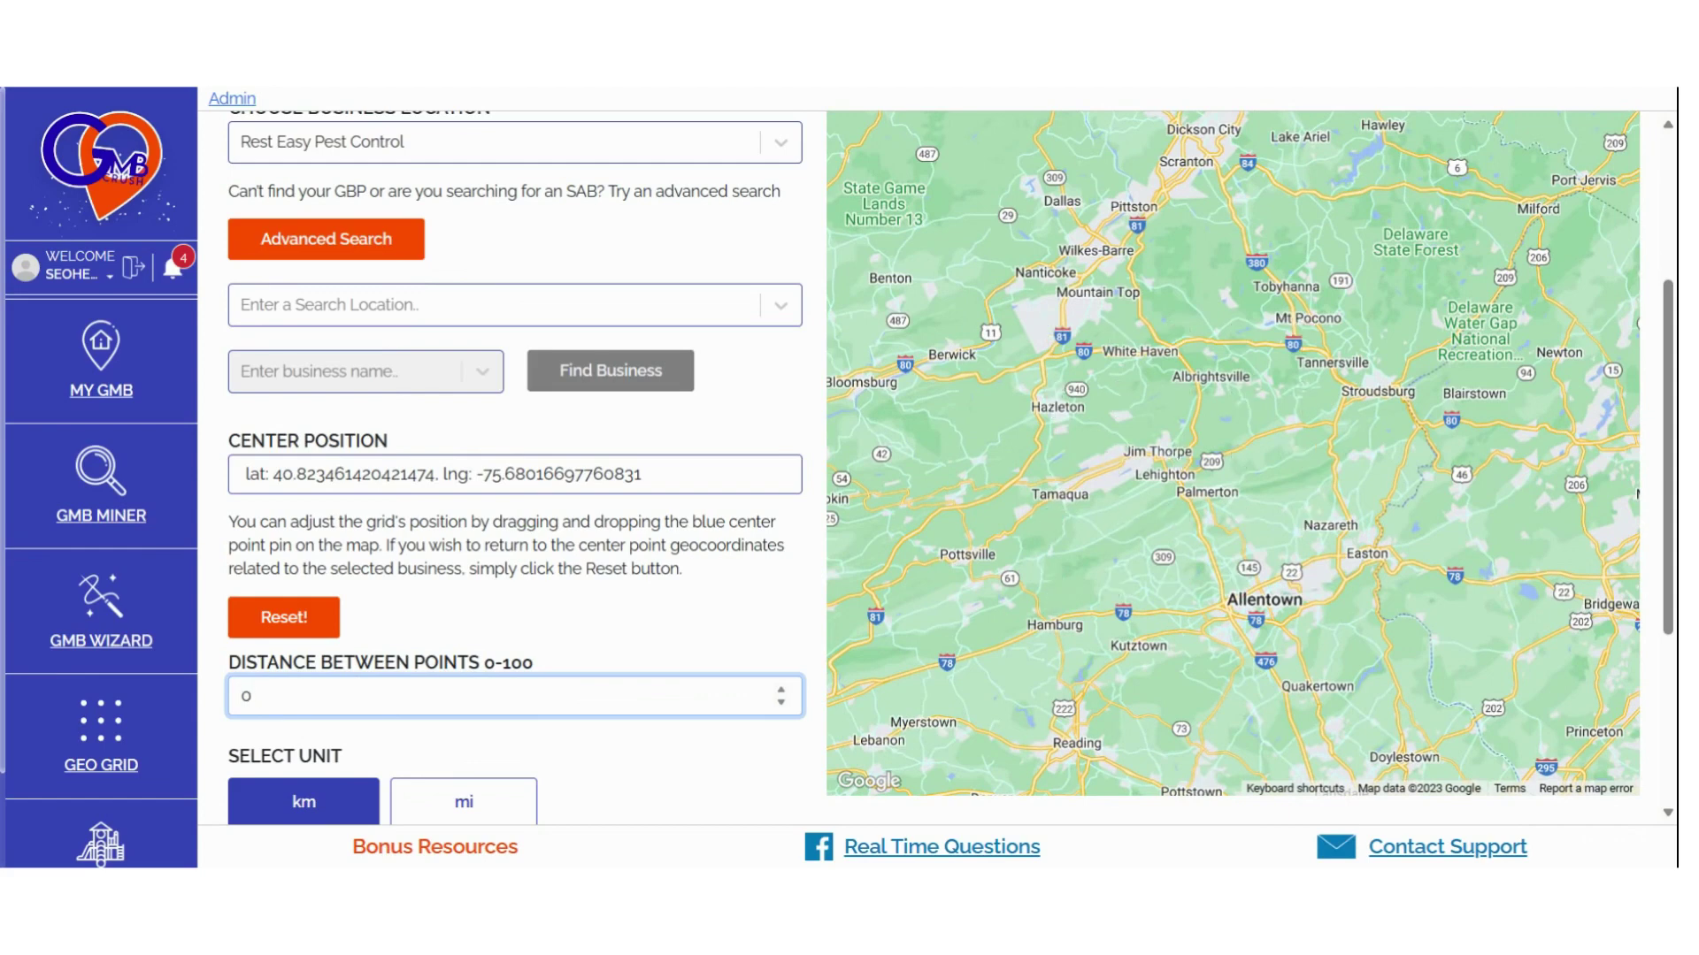
key(BackSpace)
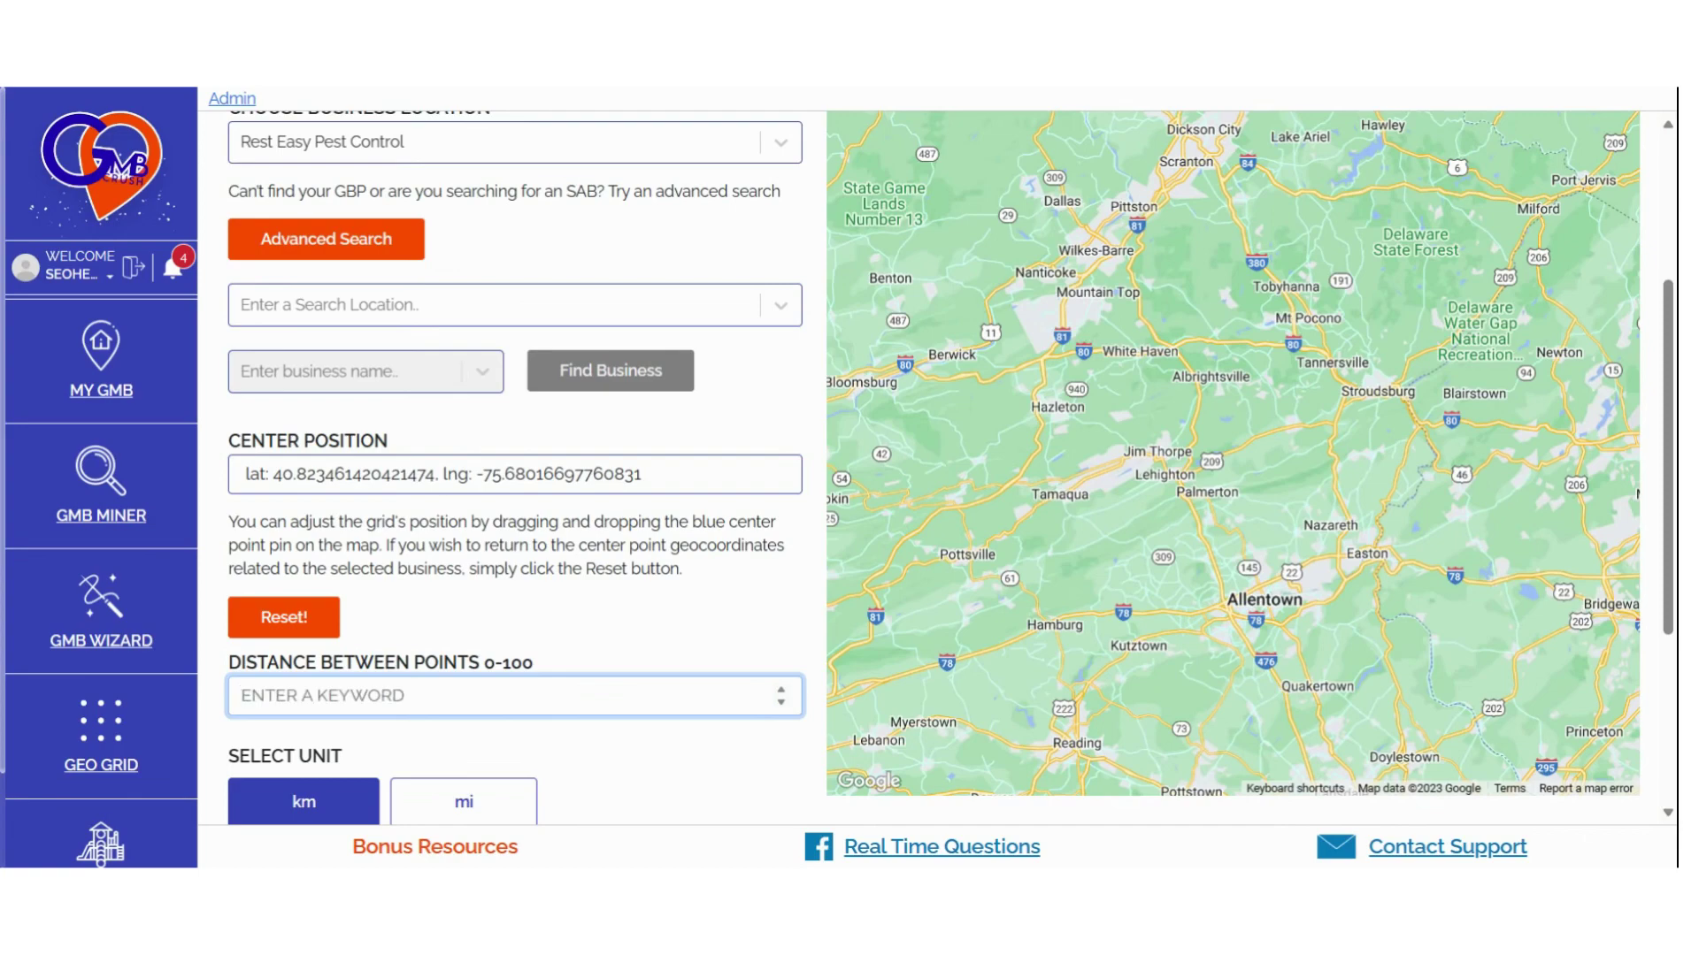
click(473, 805)
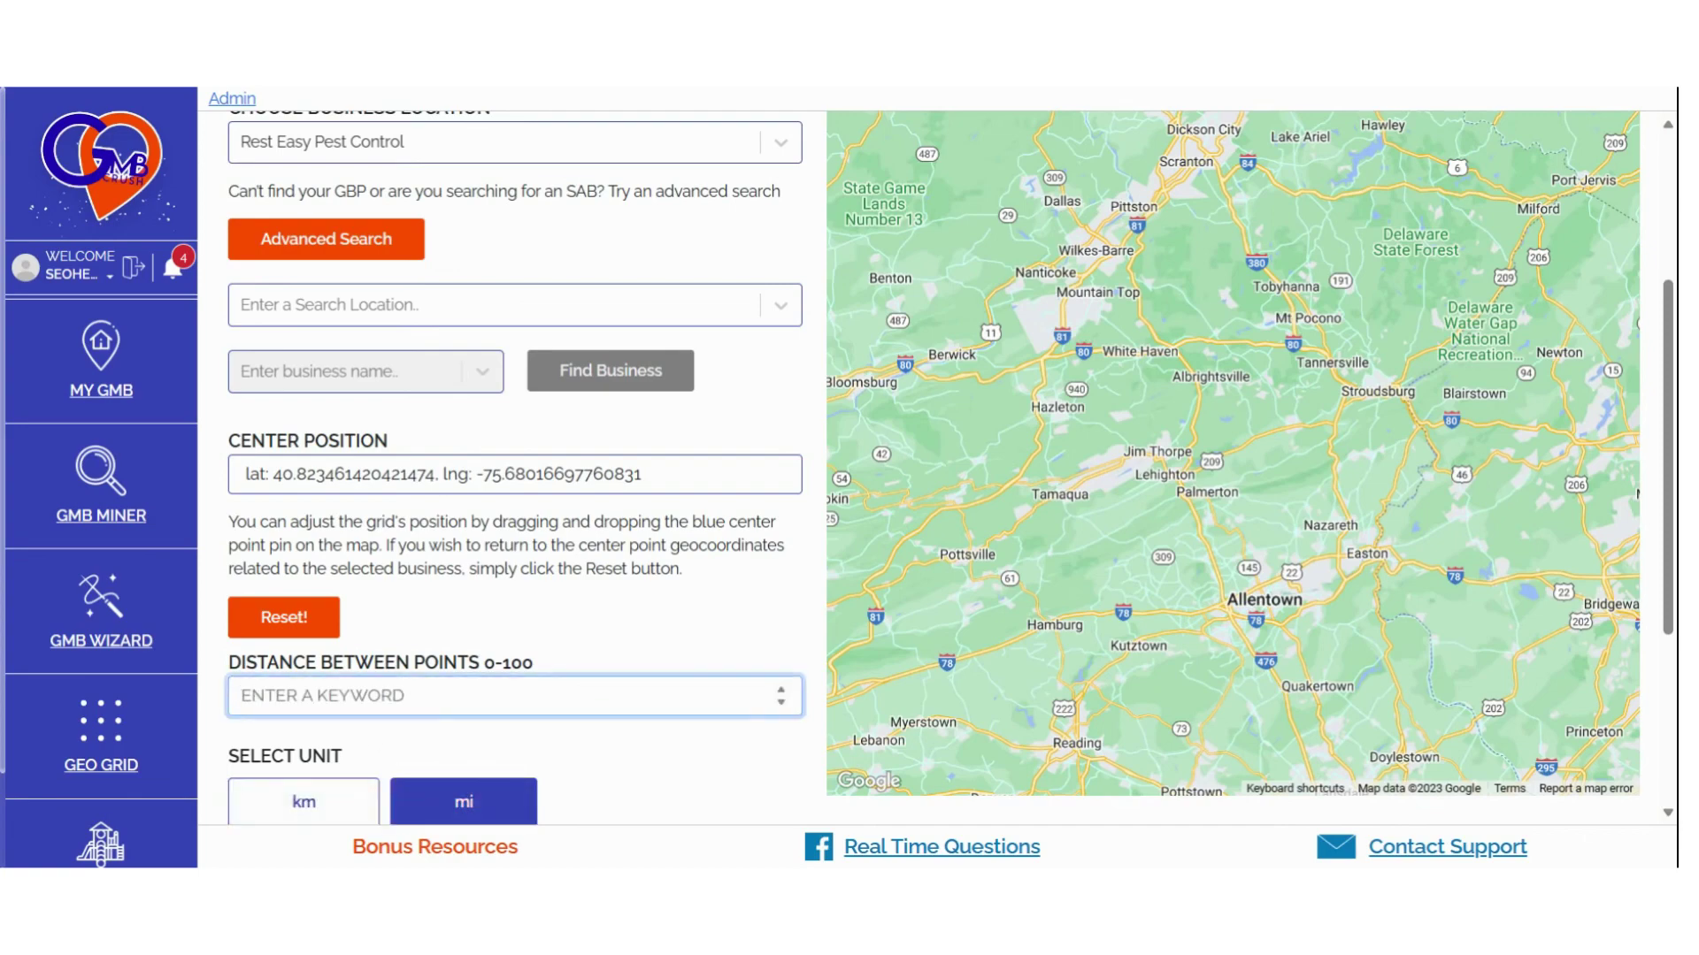
text(2)
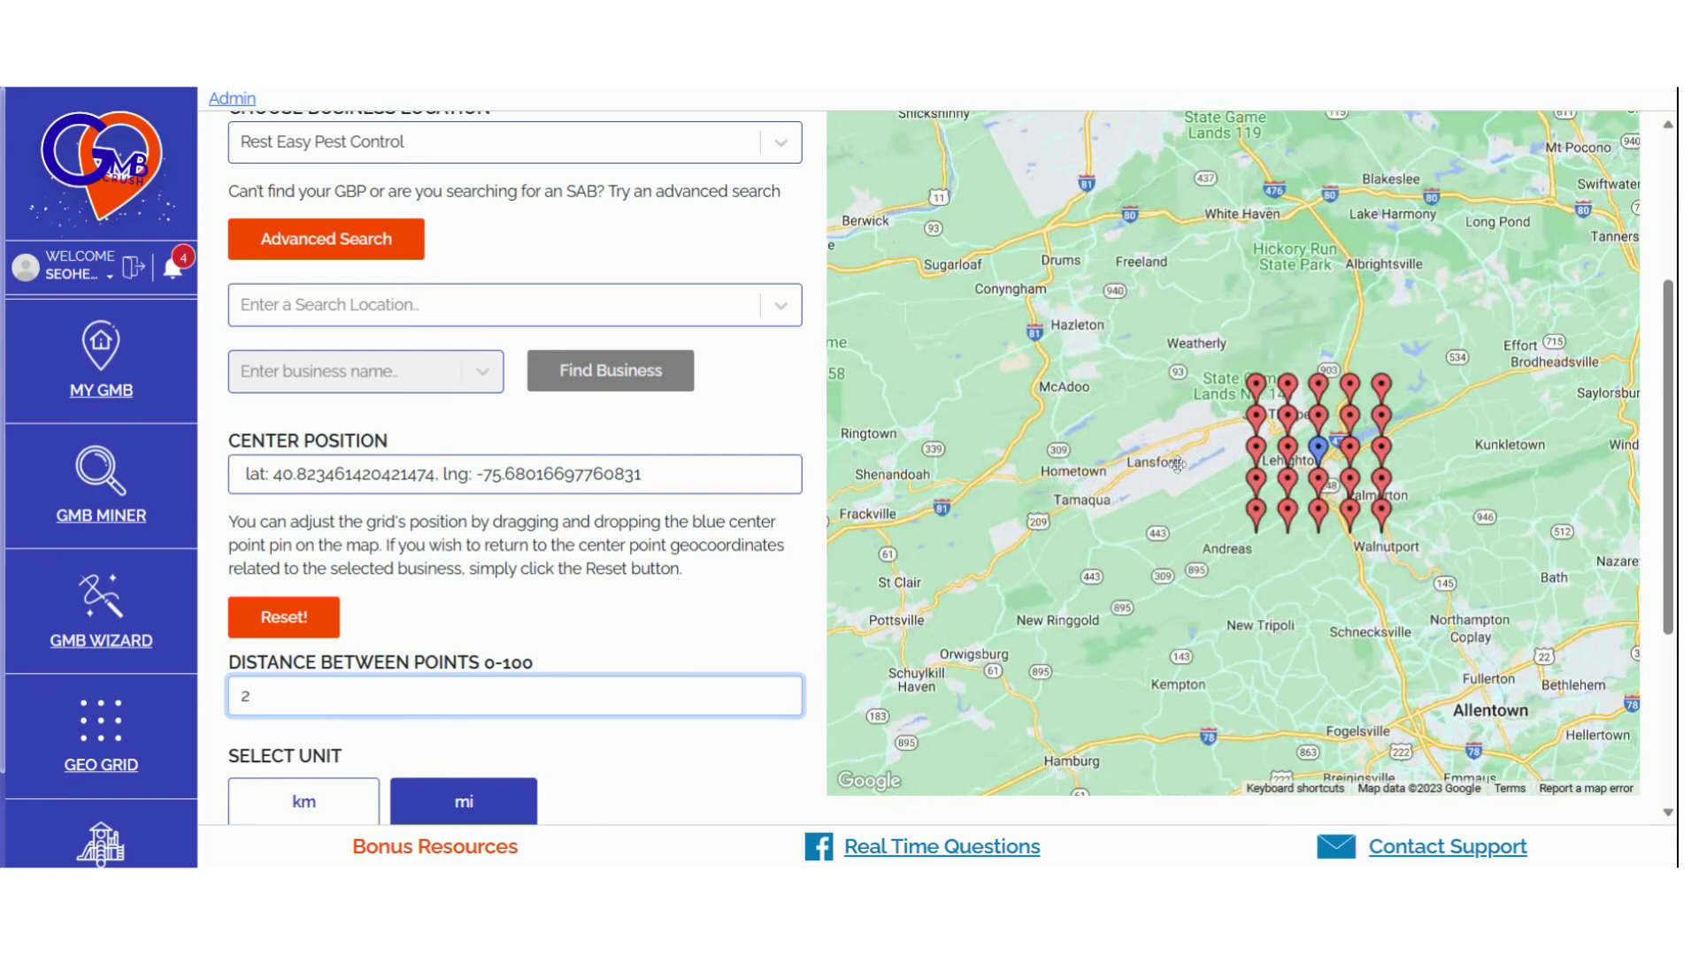
drag(1184, 467, 1086, 491)
- Set the point spacing to 5 mi with the grid near Allentown
click(265, 696)
key(BackSpace)
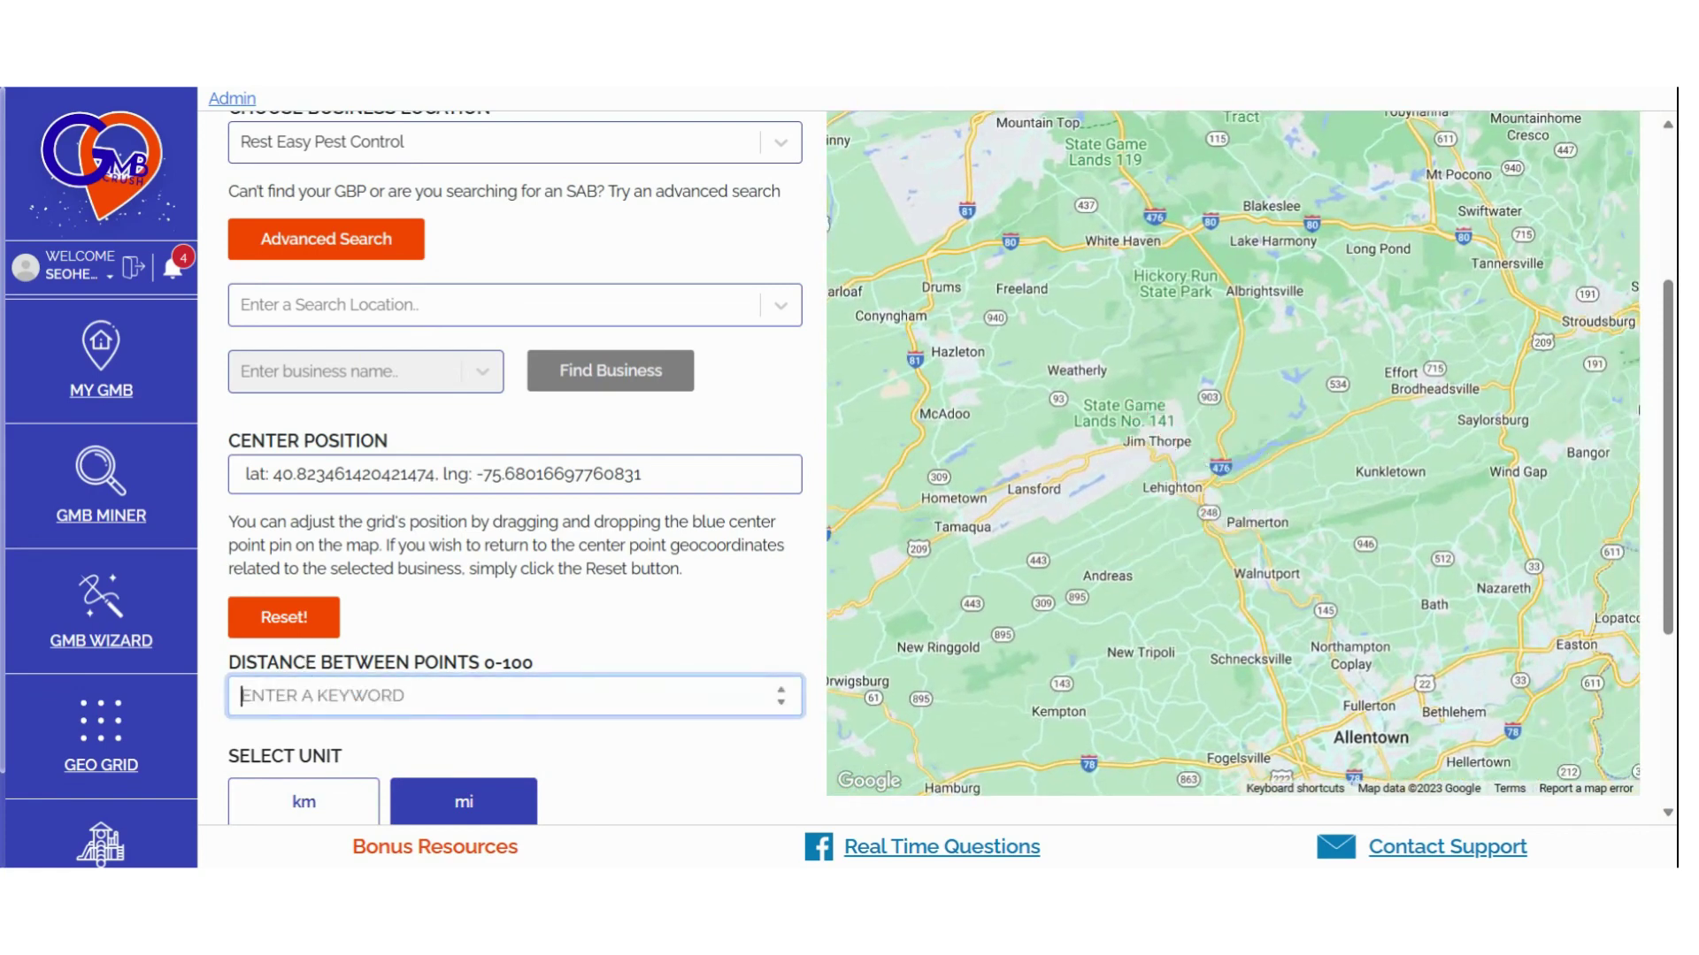
text(5)
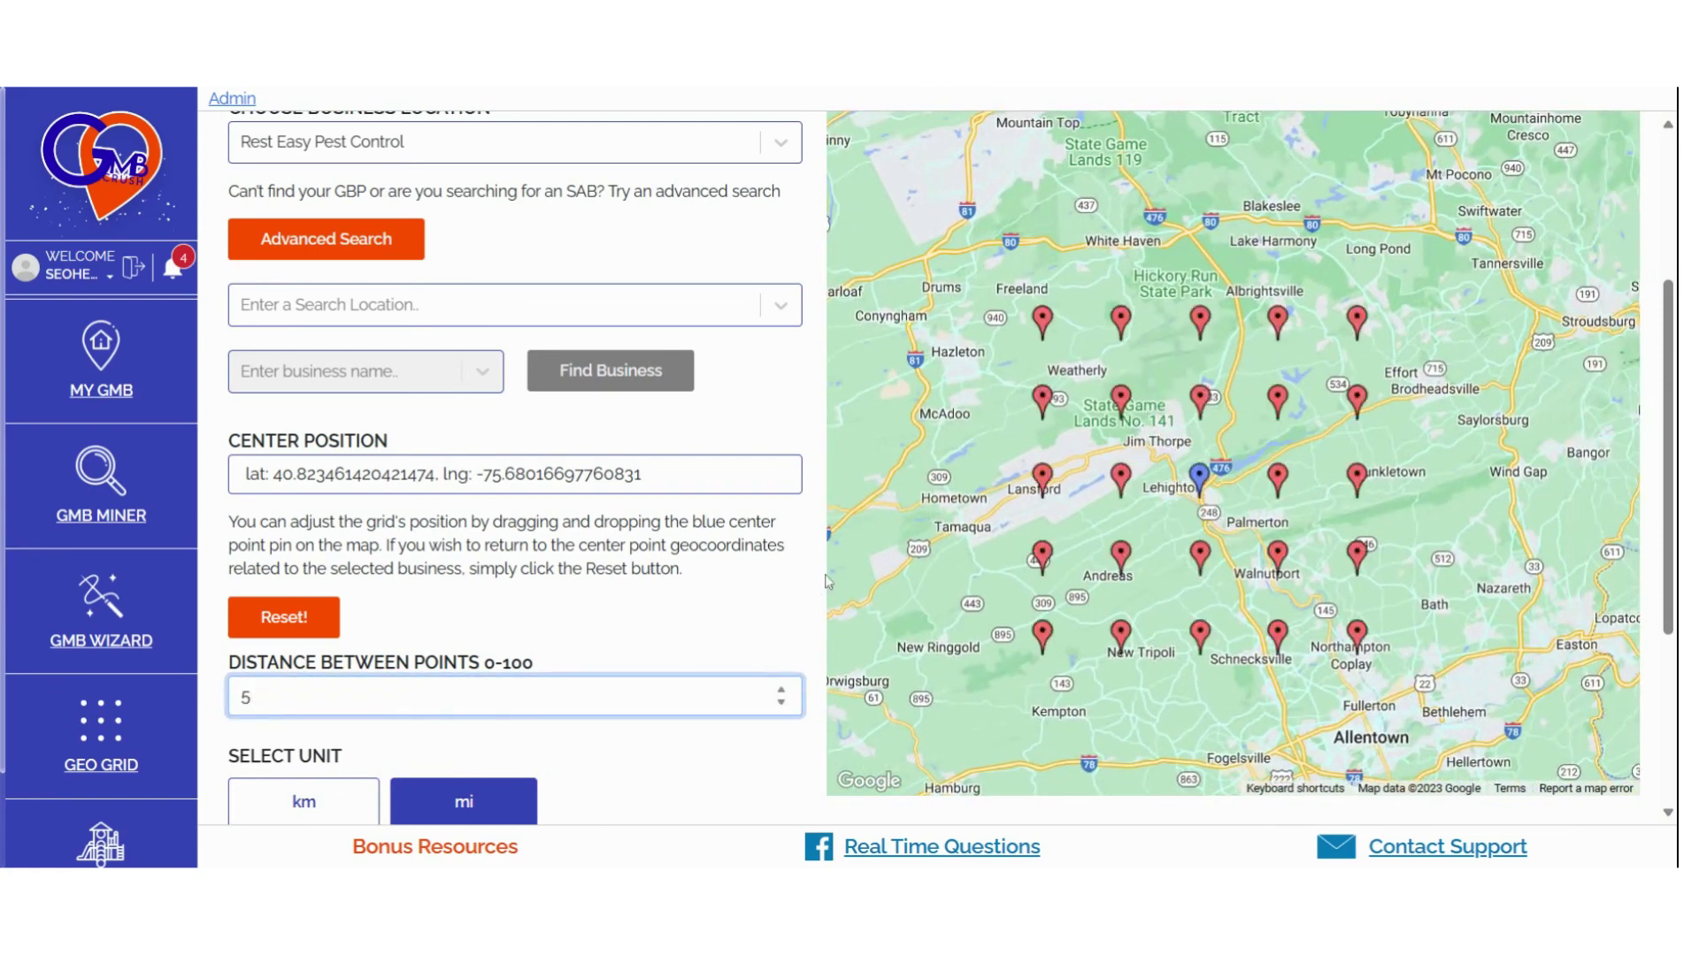
scroll(933, 566, down, 2)
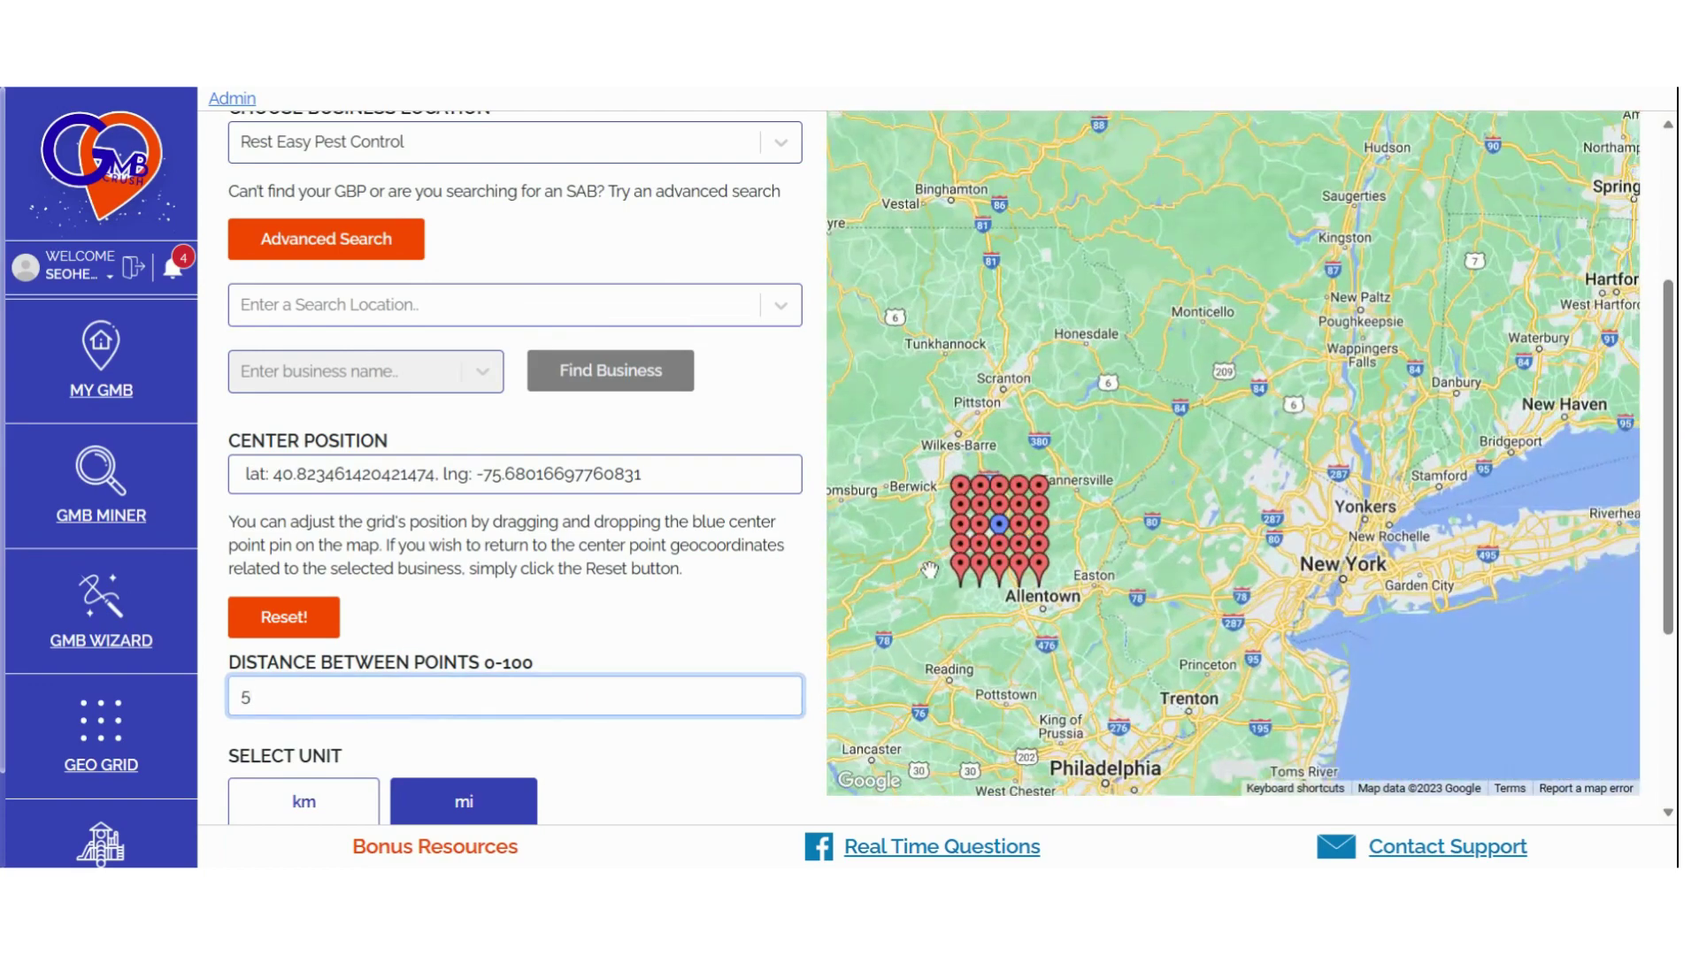
drag(933, 567, 1000, 577)
- Increase the point spacing to 10 mi, then to 30 mi
click(248, 697)
key(BackSpace)
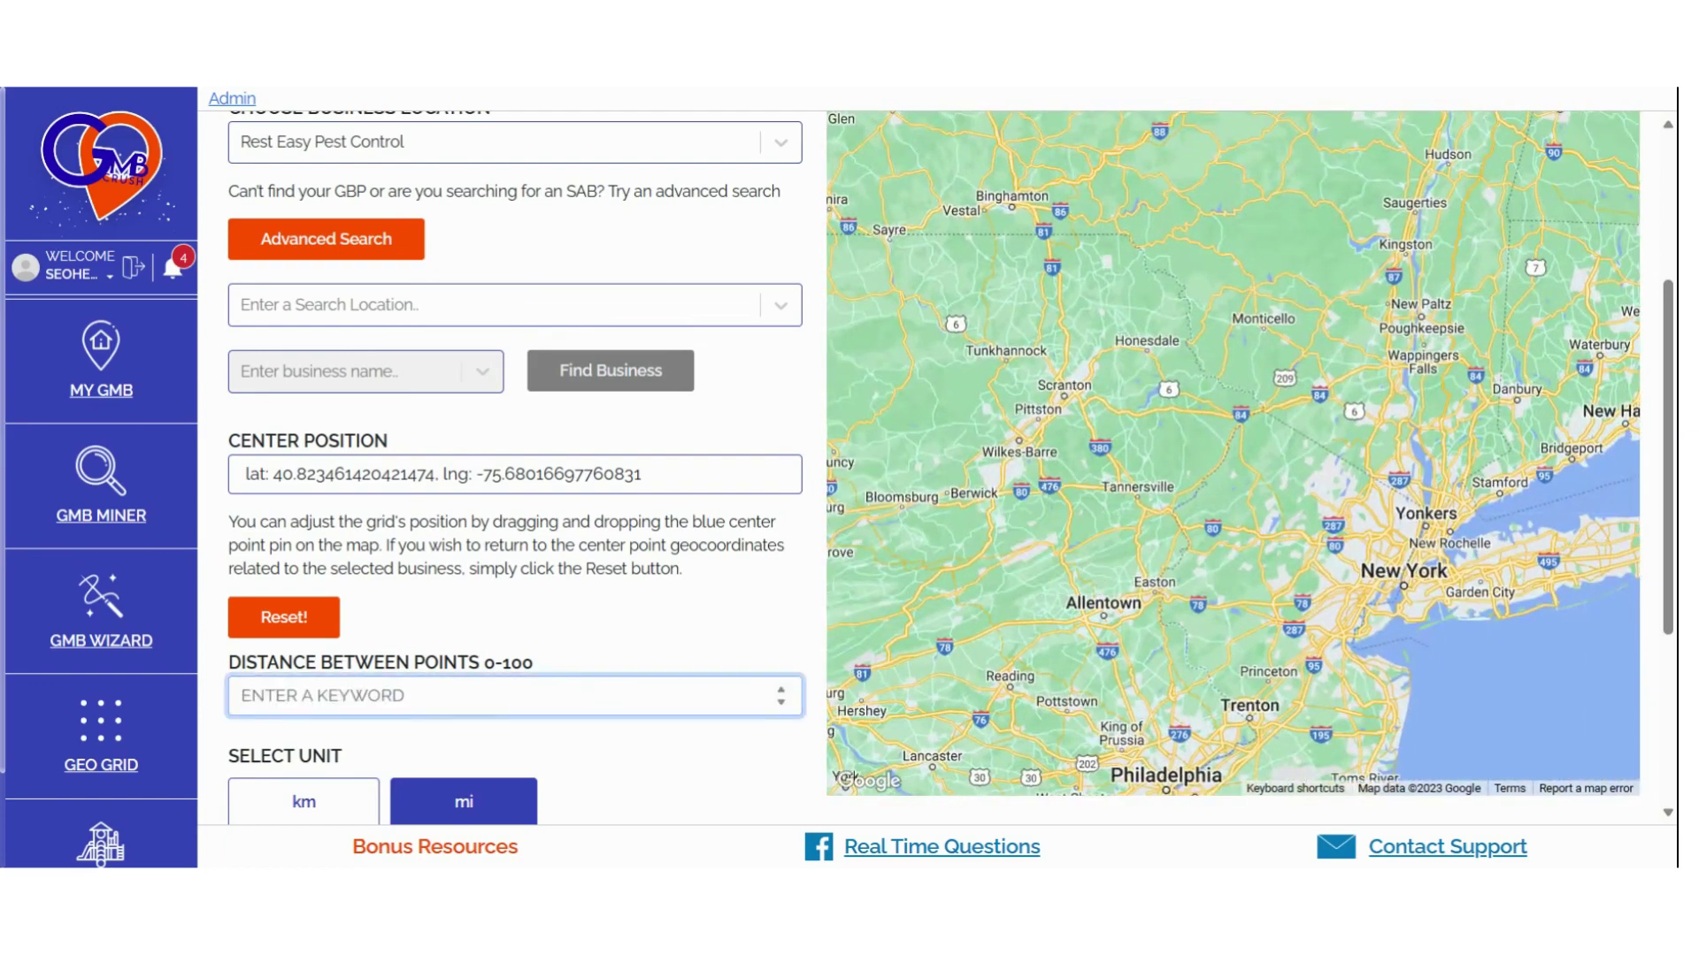
text(10)
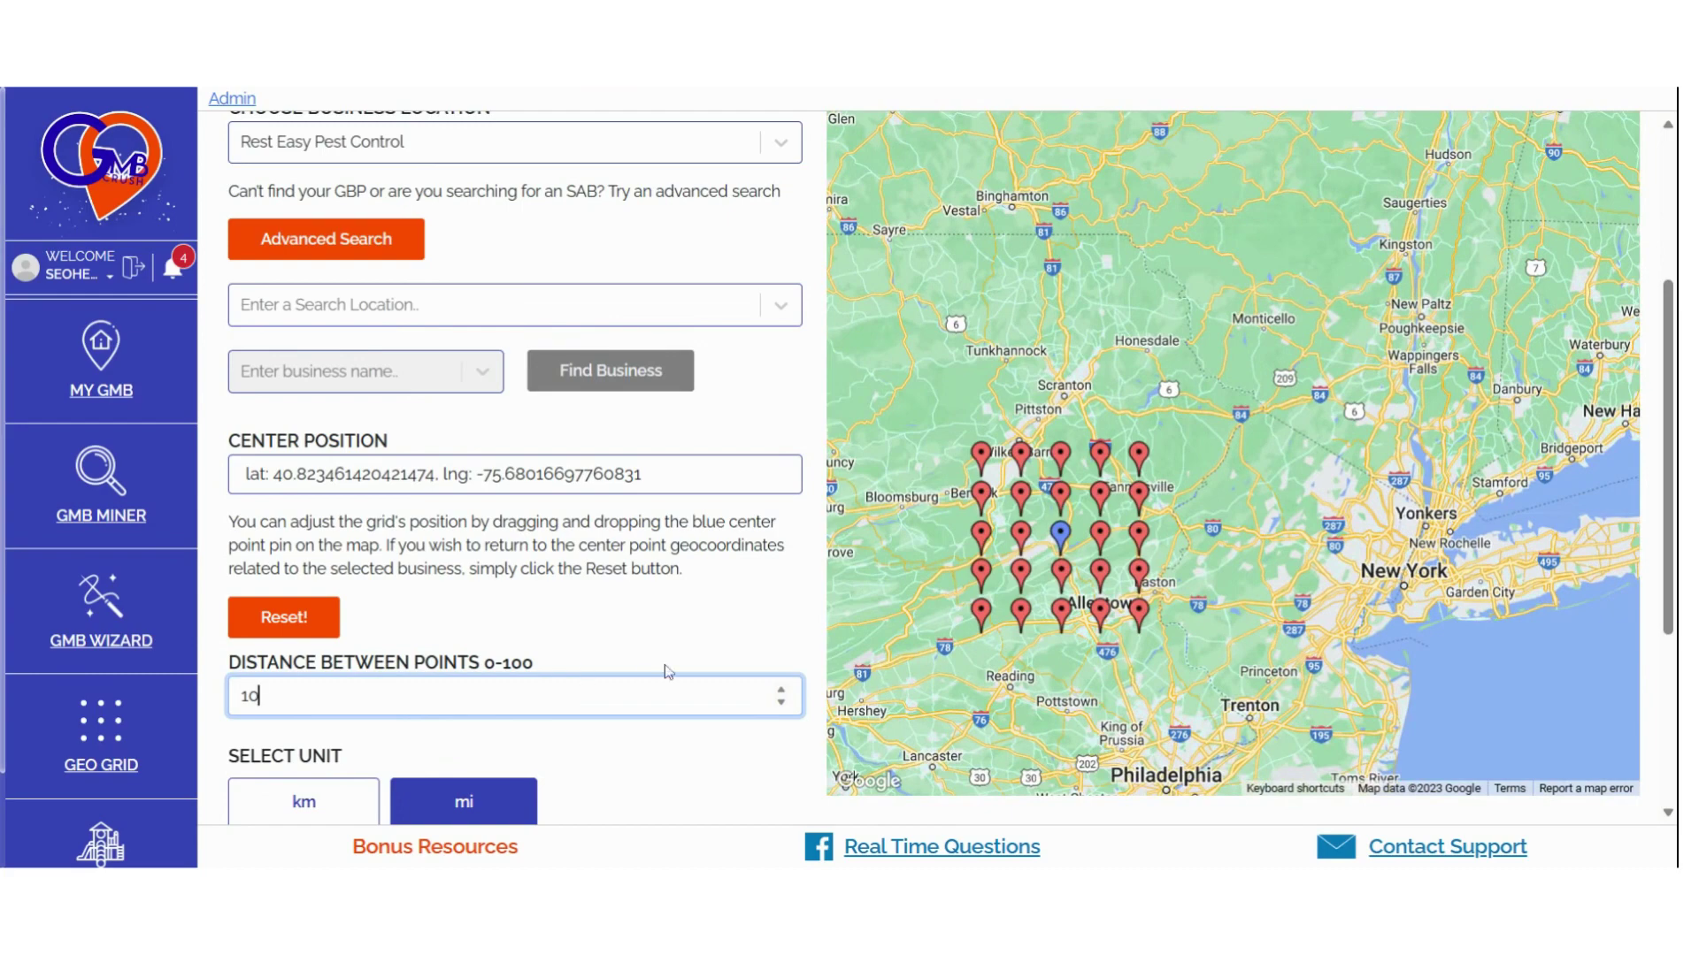
drag(902, 621, 1043, 493)
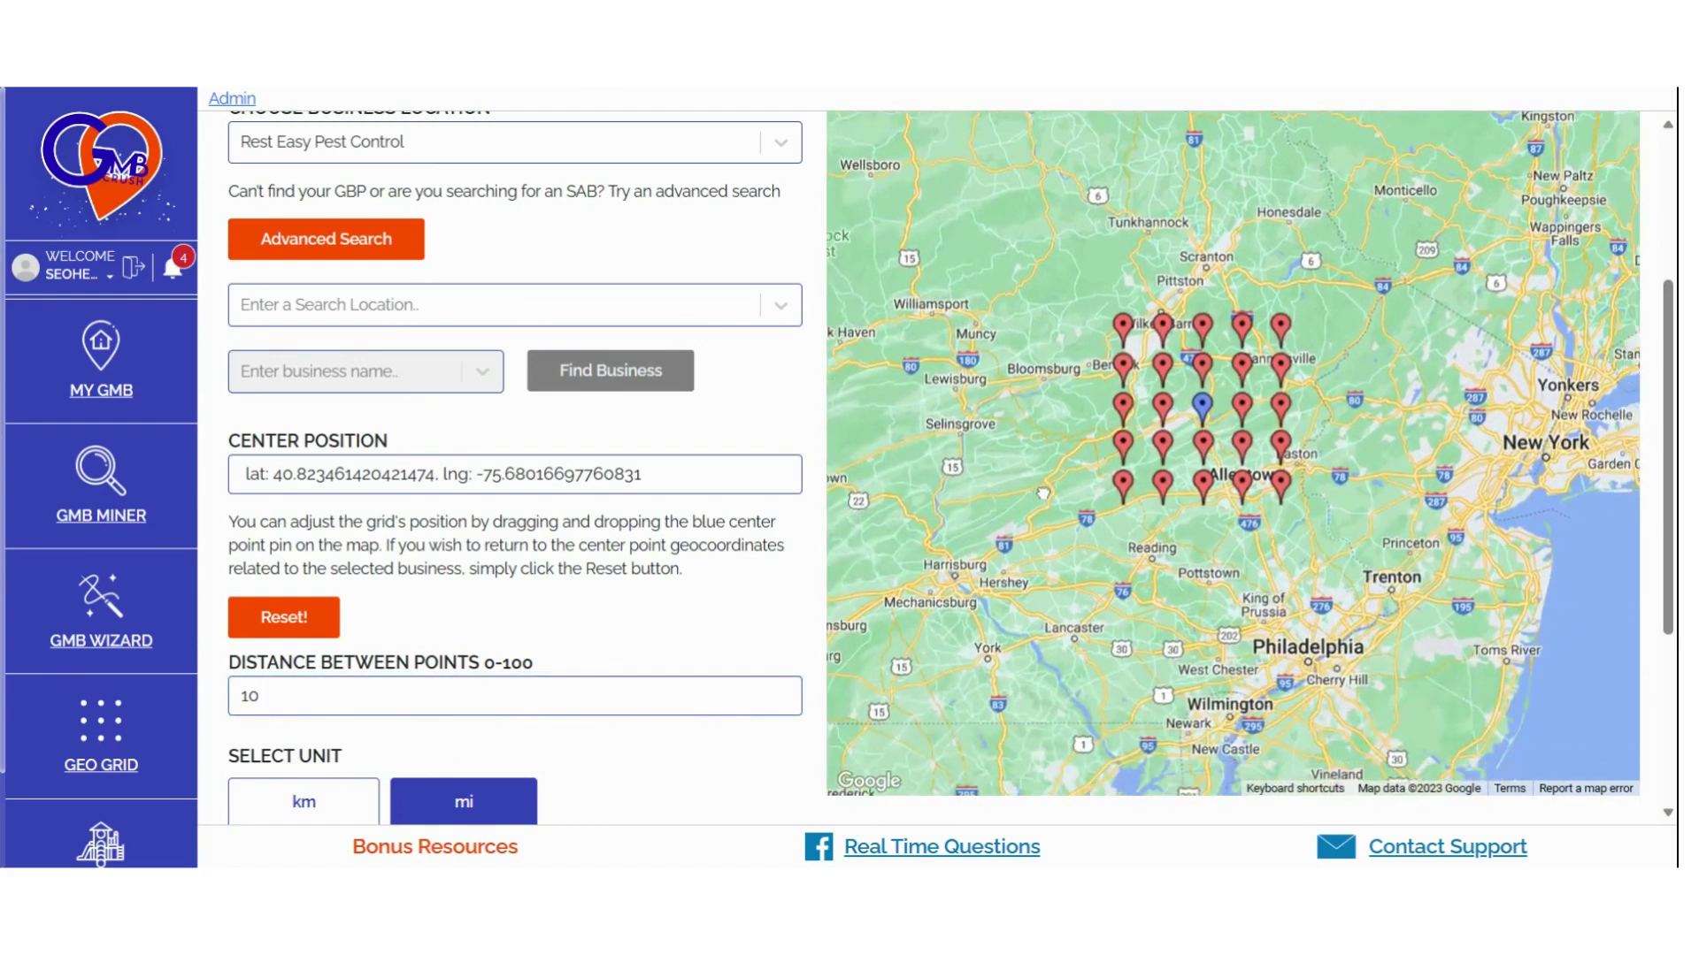
click(423, 695)
key(BackSpace)
key(BackSpace)
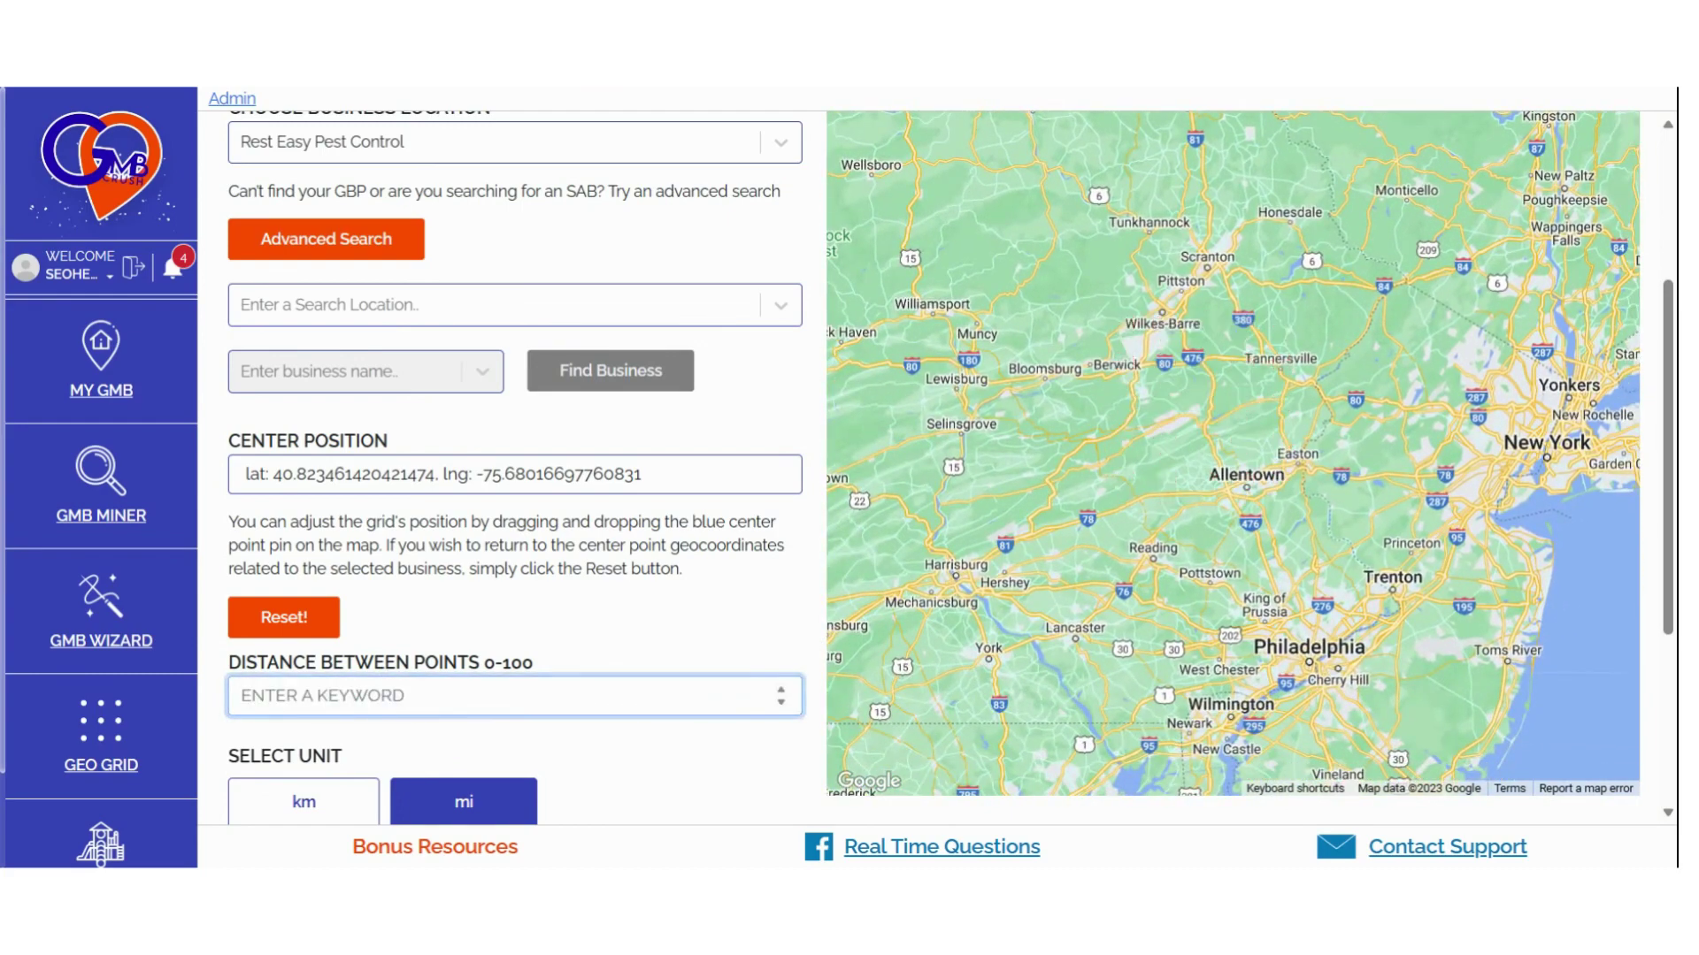
text(30)
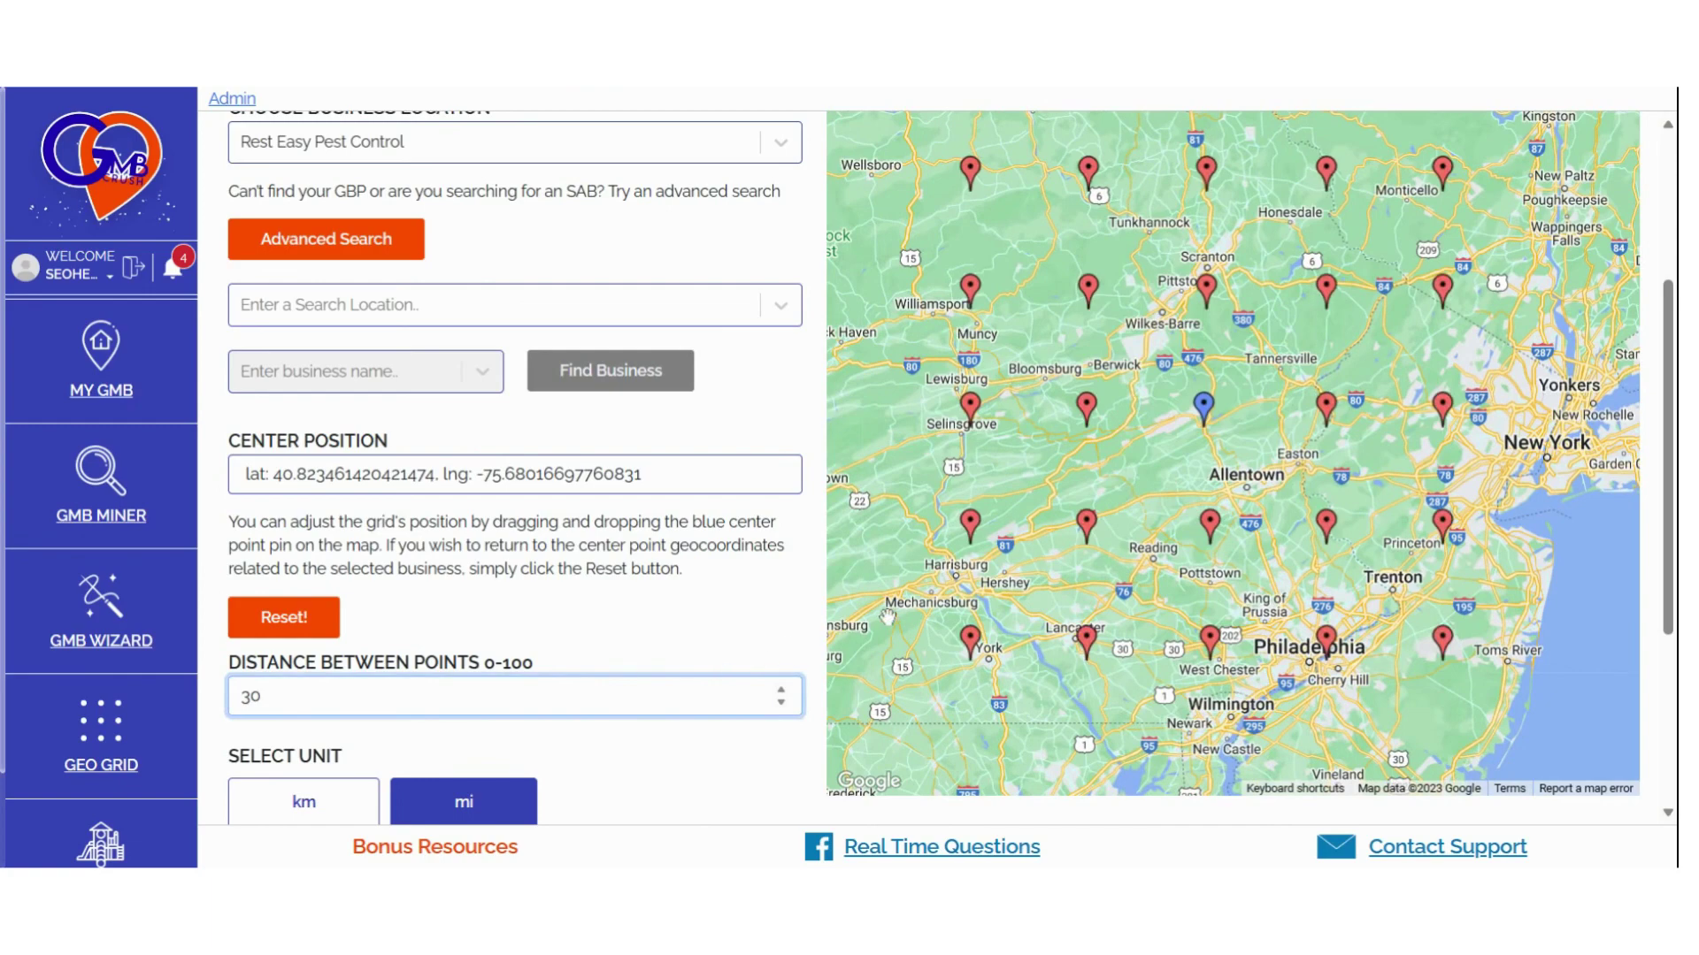
scroll(887, 616, down, 1)
click(648, 768)
scroll(648, 766, down, 4)
- Check the 75 mi radius, coverage info and 1-credit project cost, then open the Grid Size list
scroll(649, 766, down, 1)
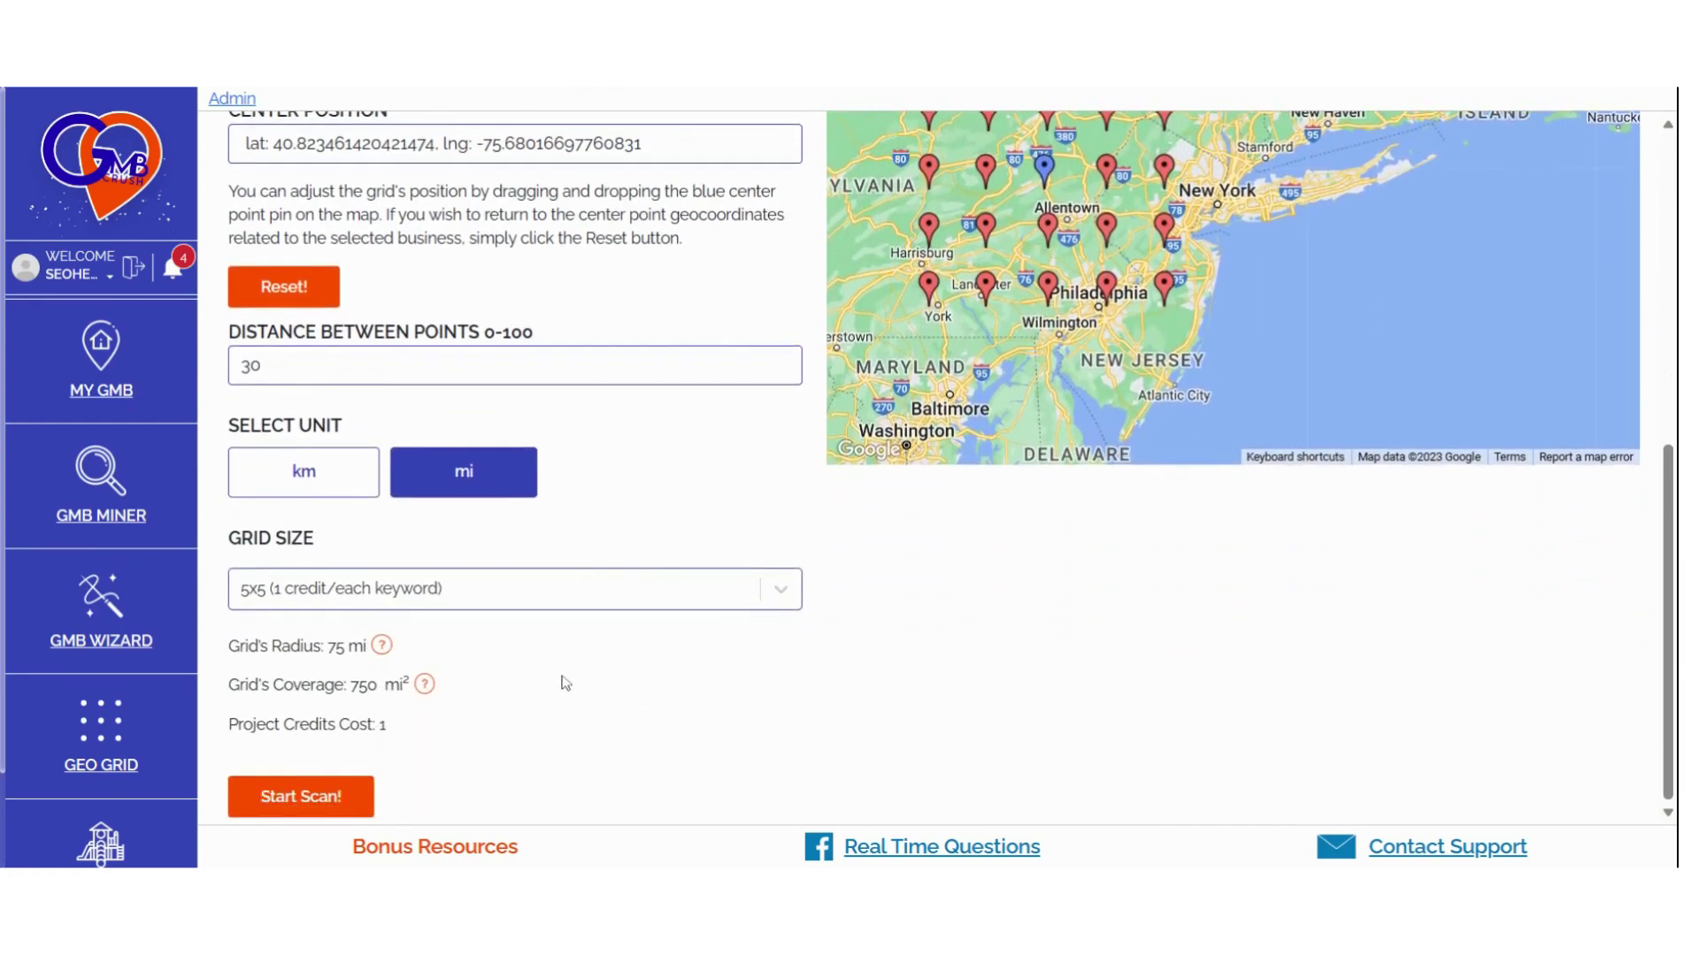
mouse_move(383, 647)
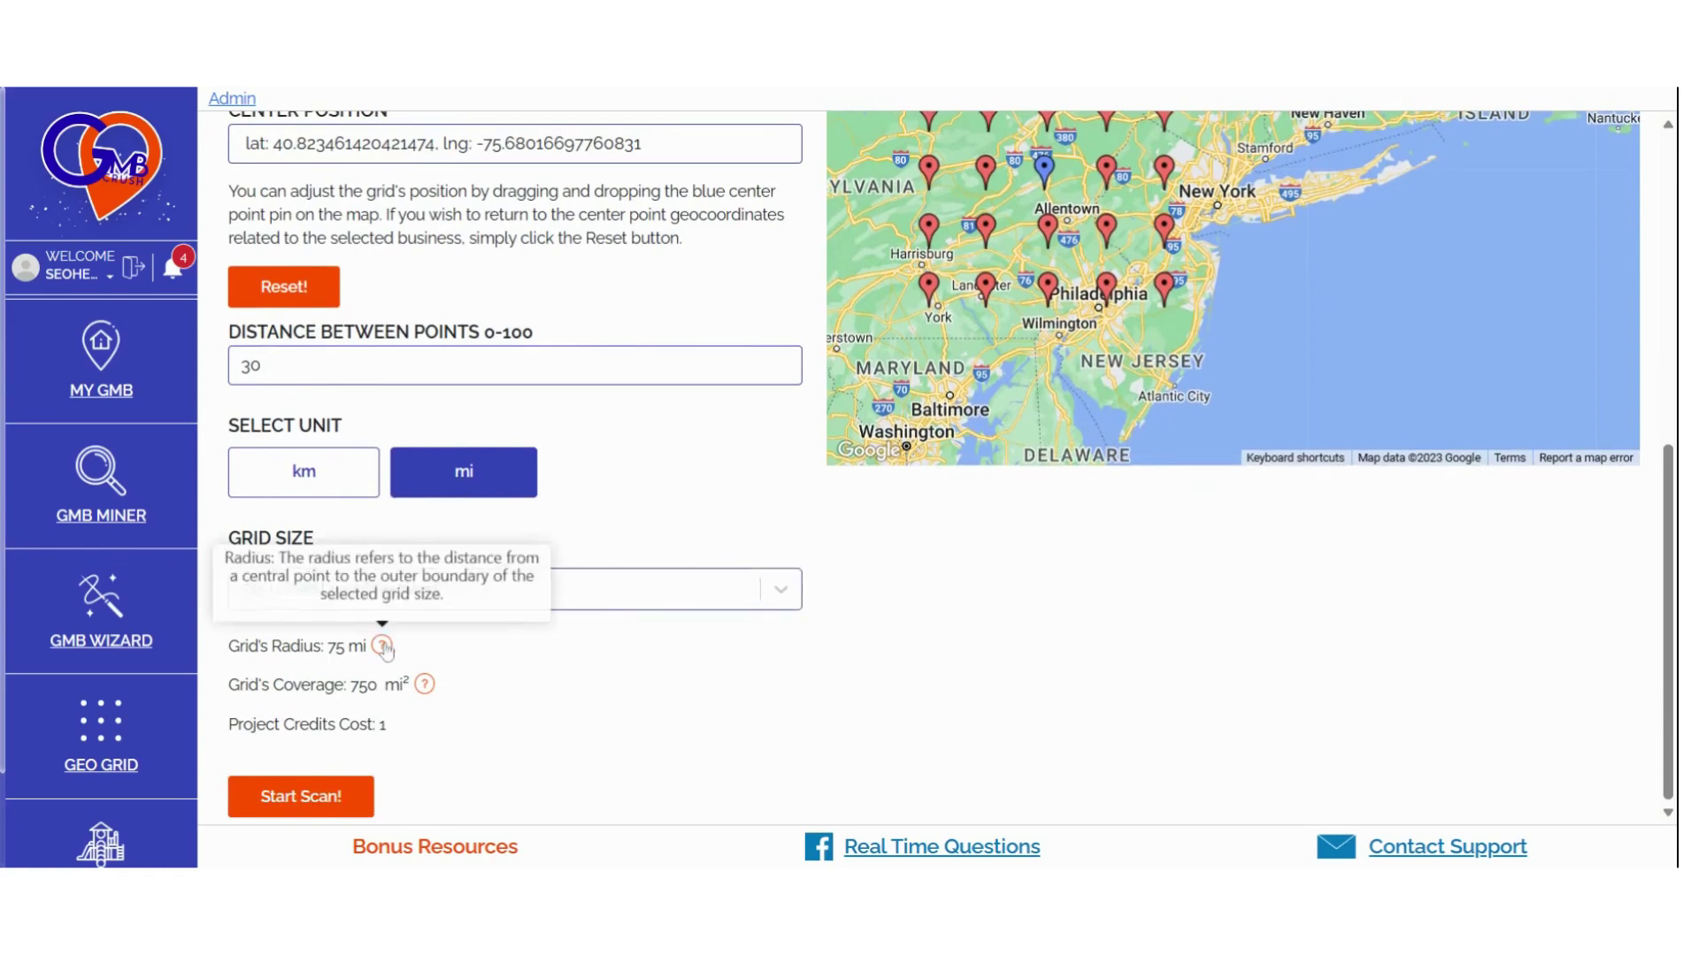
mouse_move(427, 687)
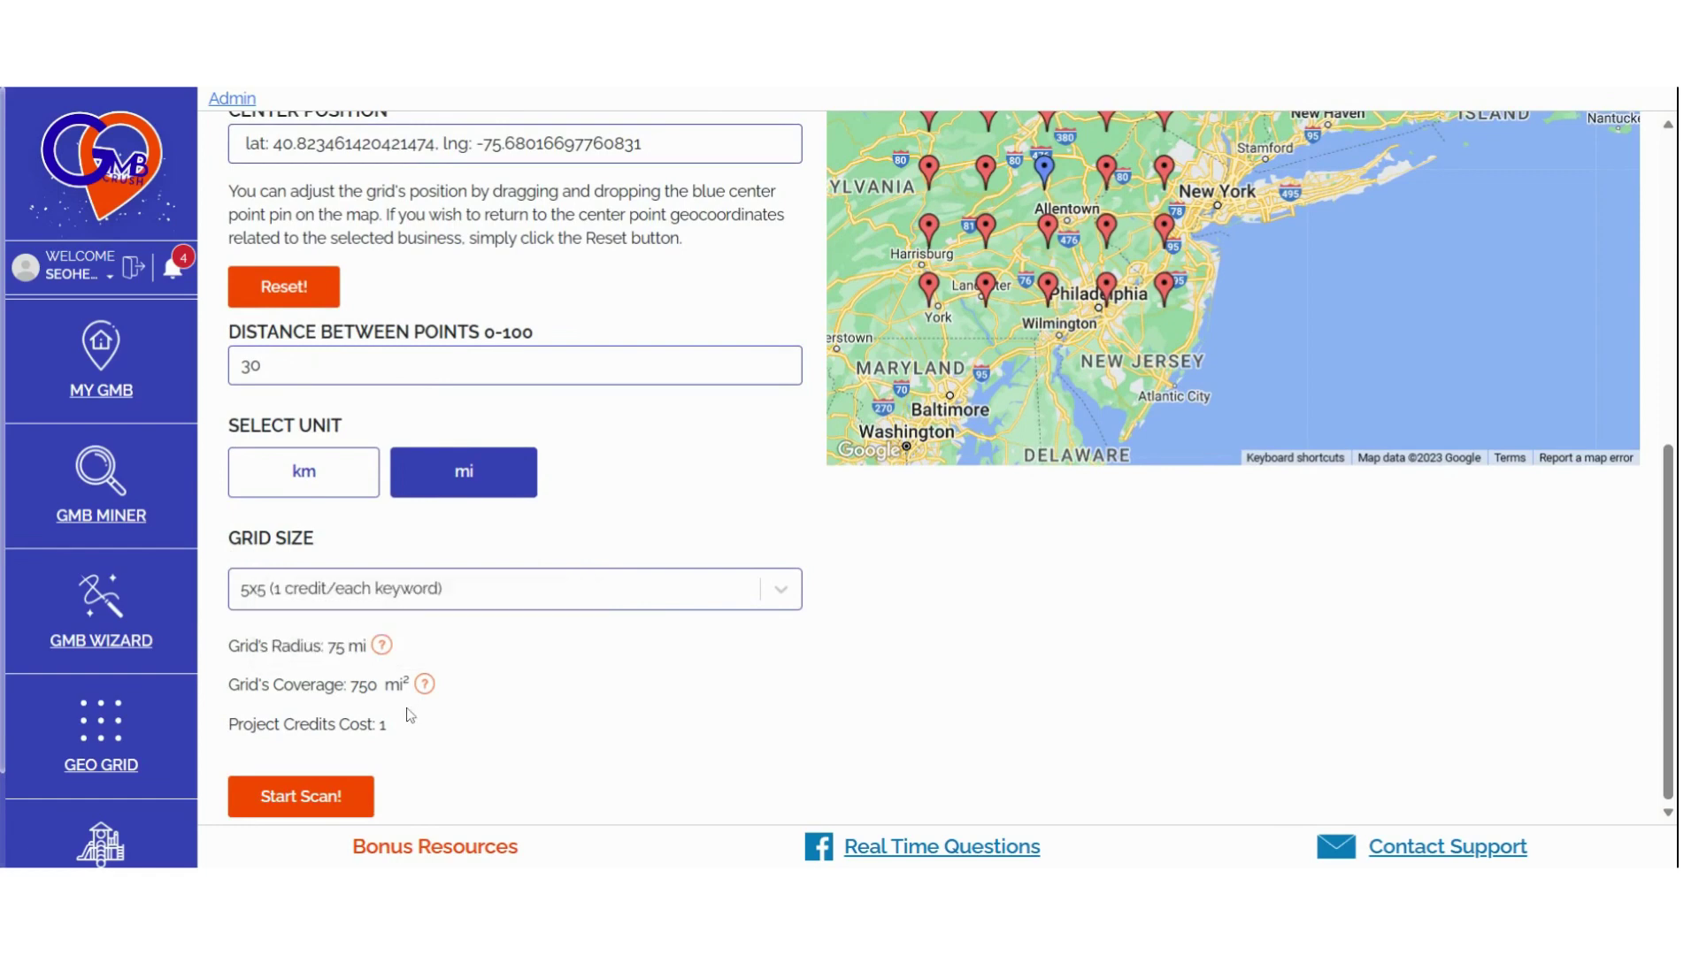
triple_click(310, 725)
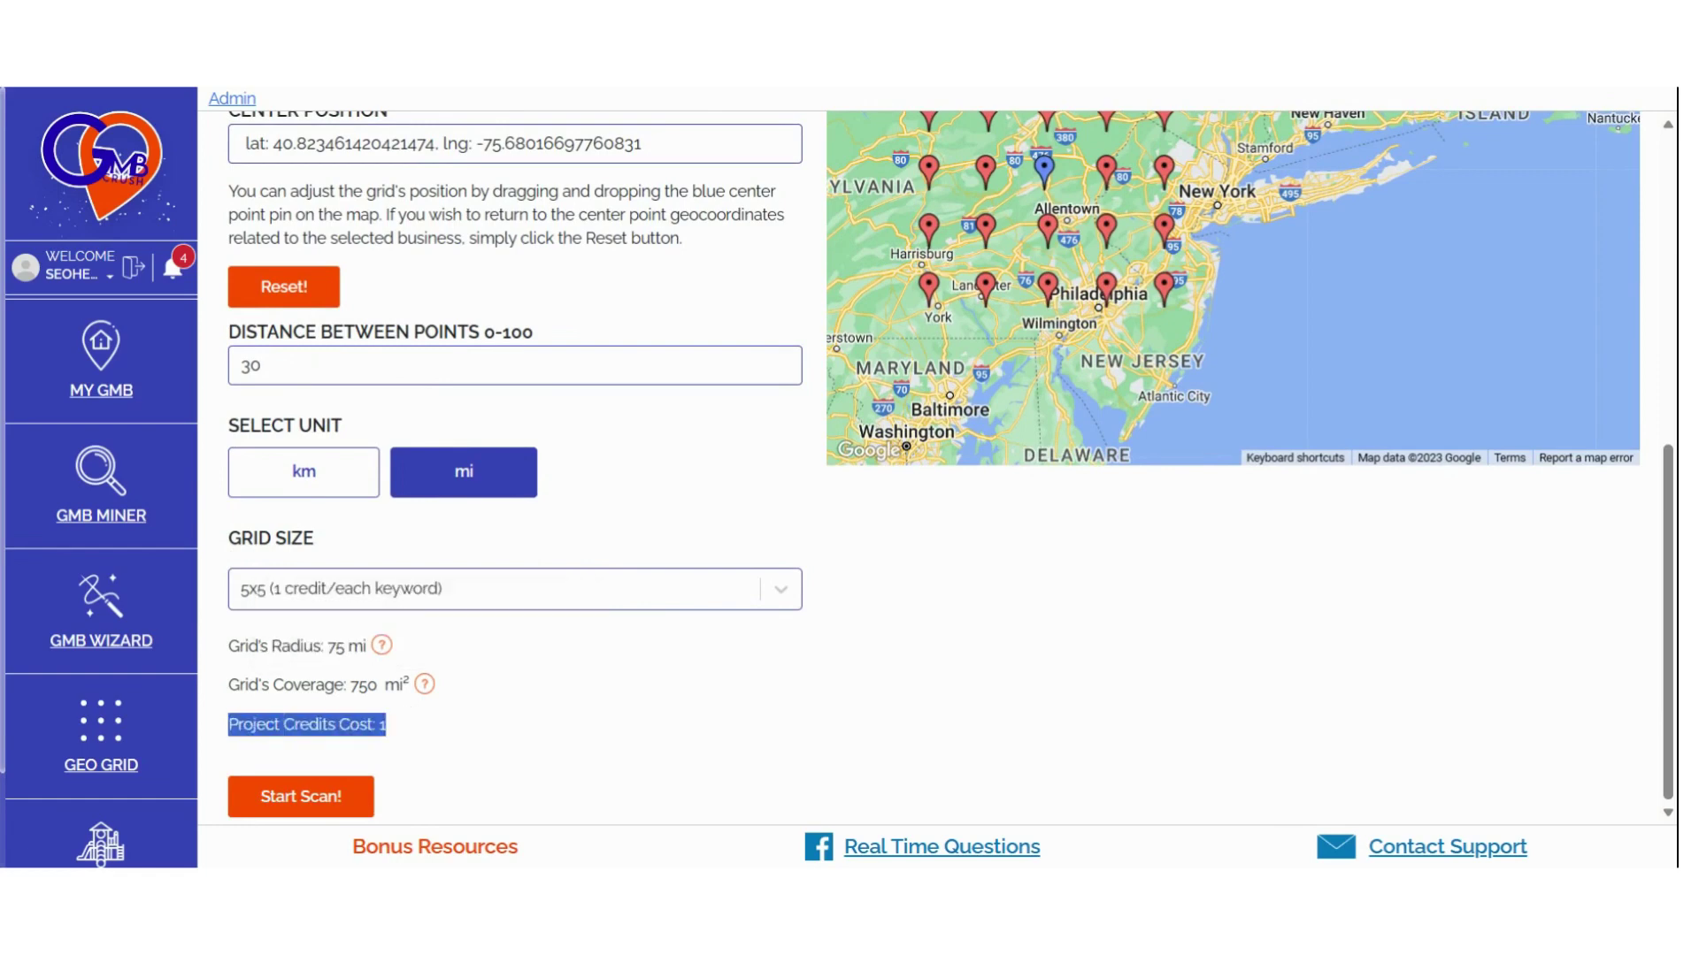
click(628, 733)
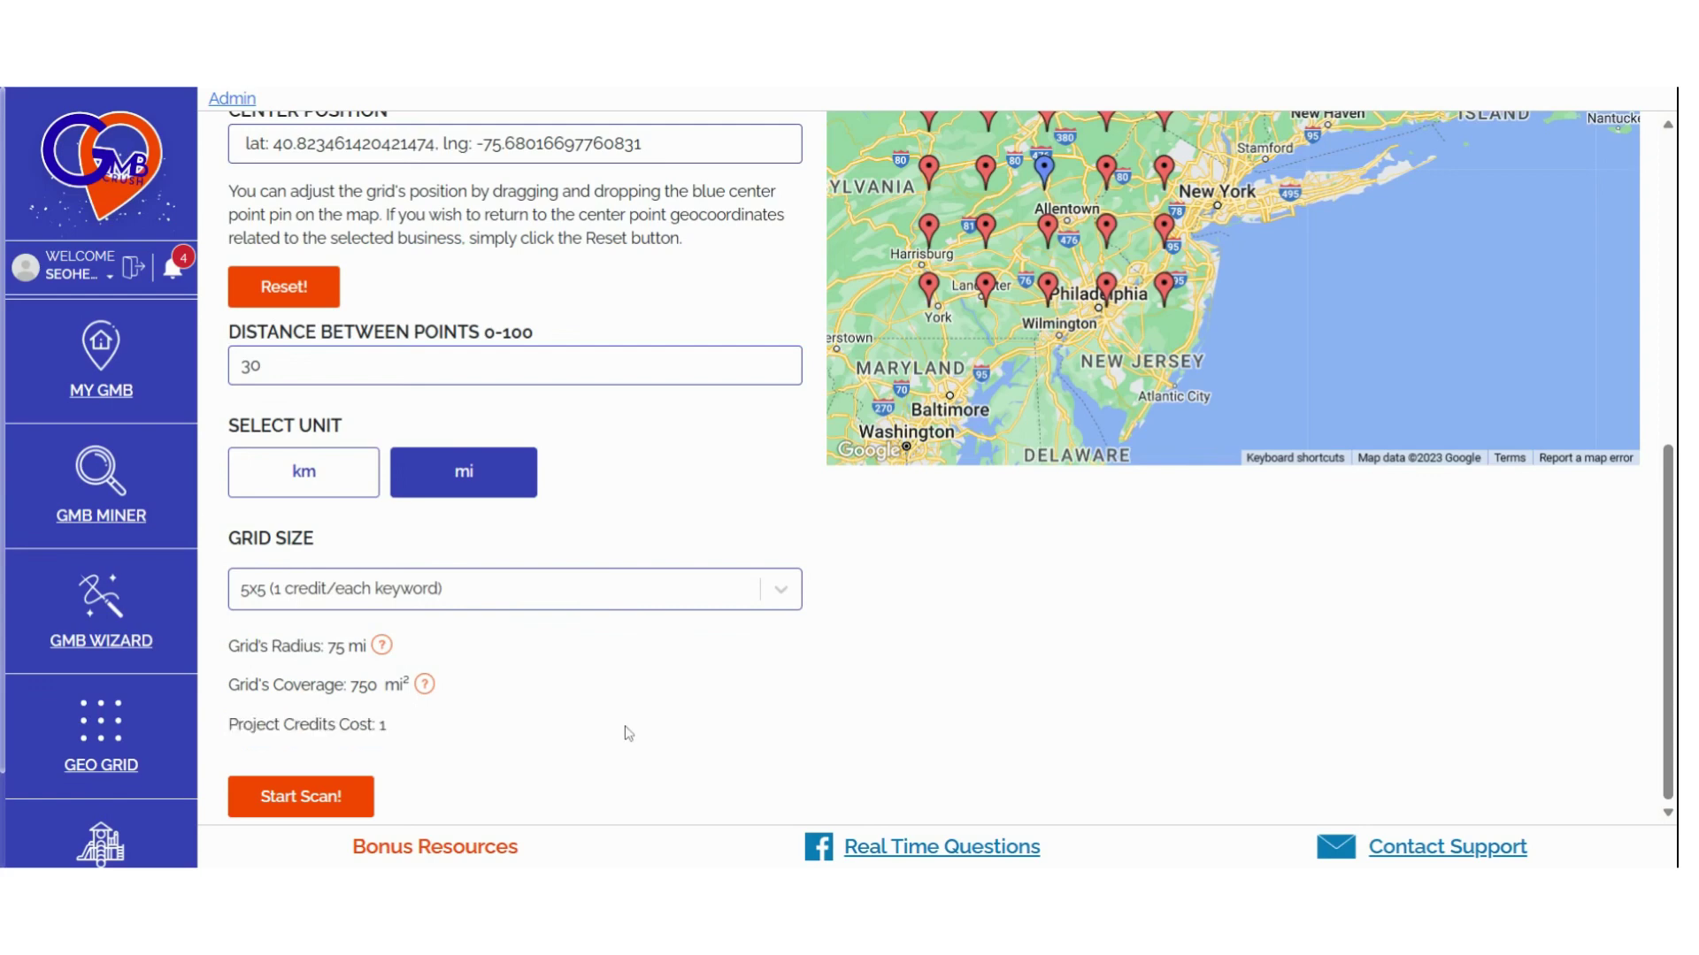
click(470, 590)
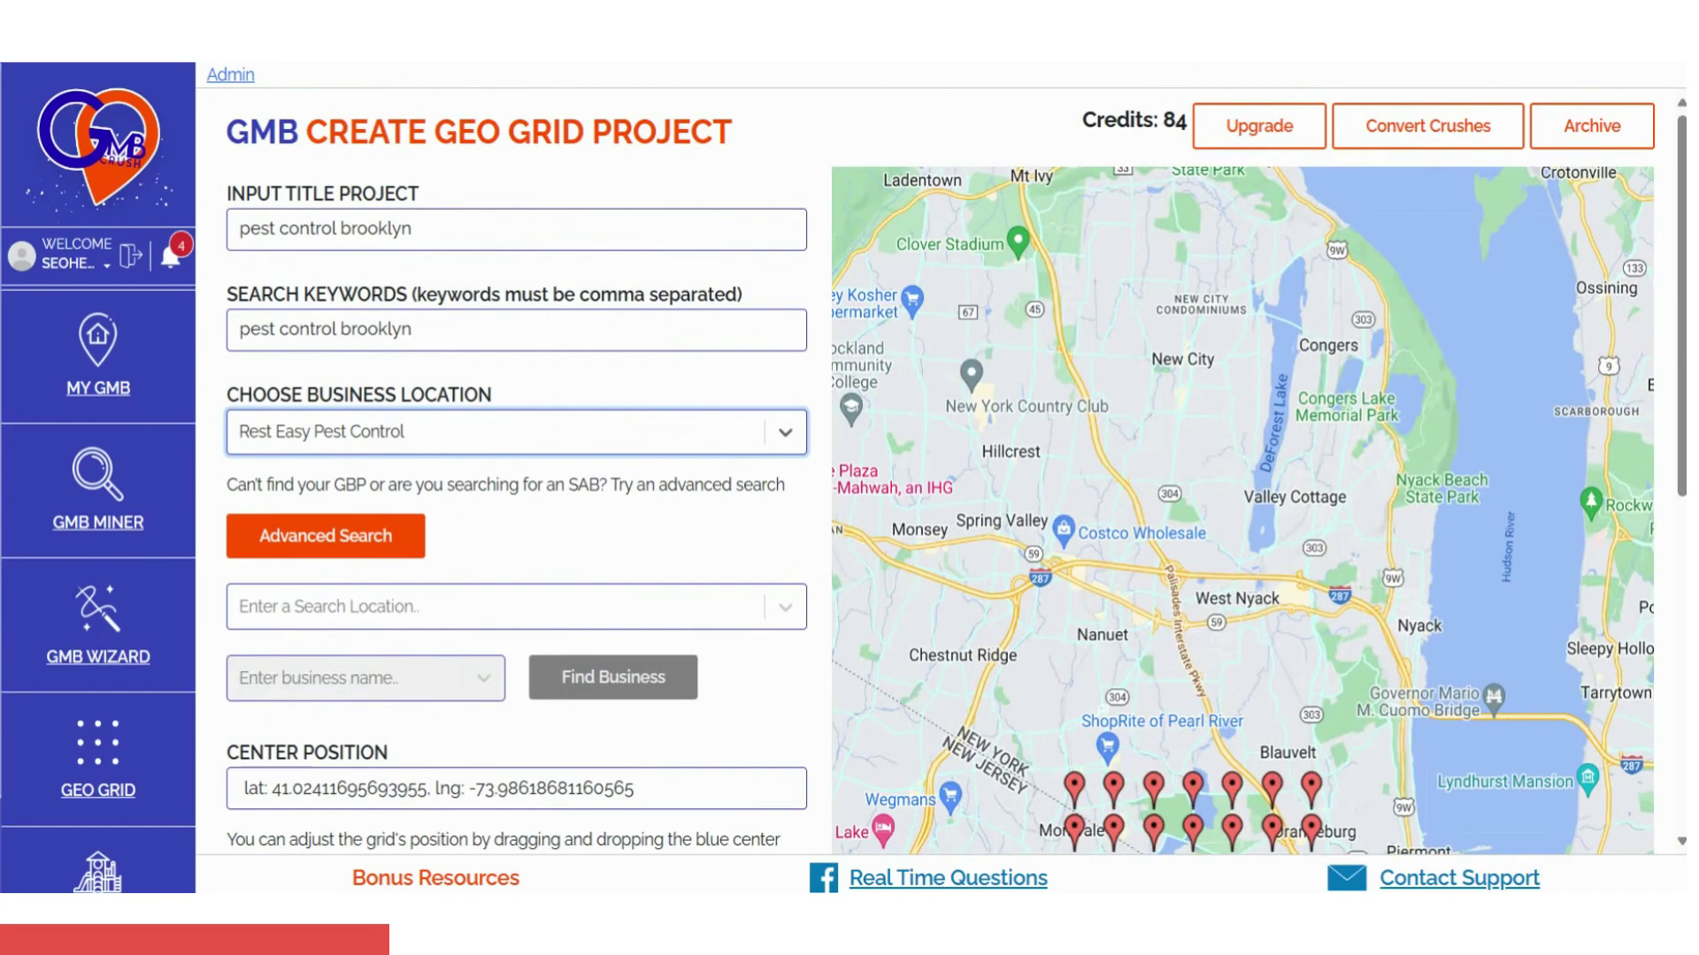
- Launch the 7x7, 1 km geo grid scan and confirm spending 2 credits
scroll(702, 382, down, 5)
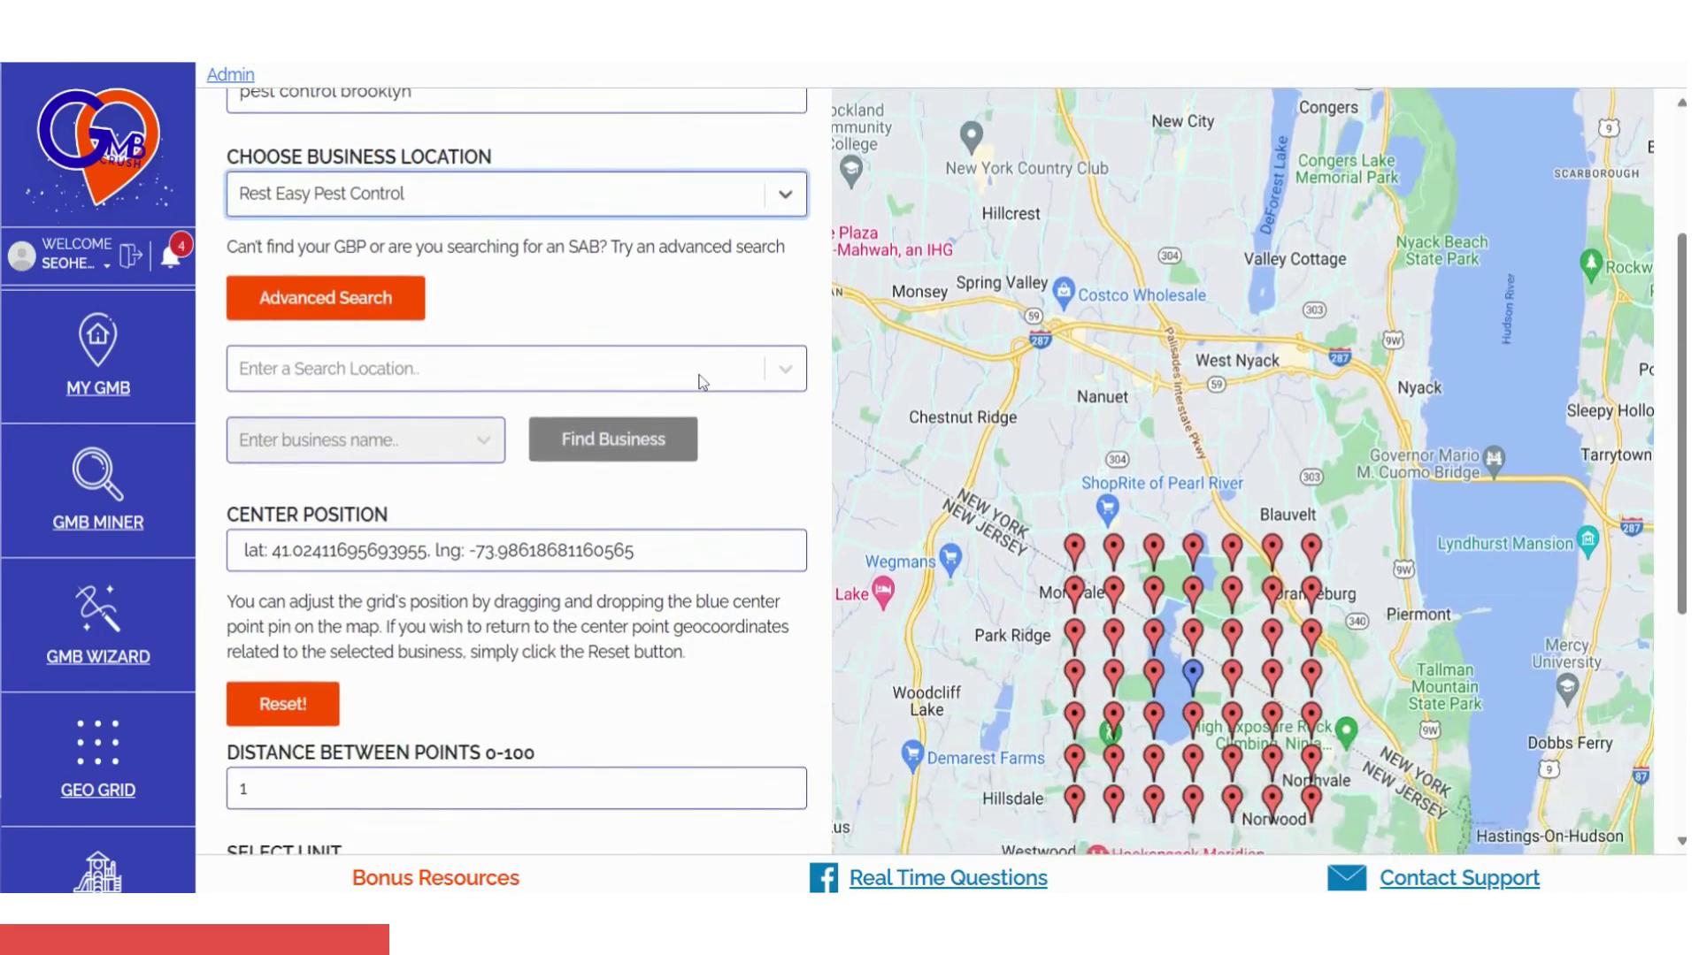
scroll(513, 363, down, 2)
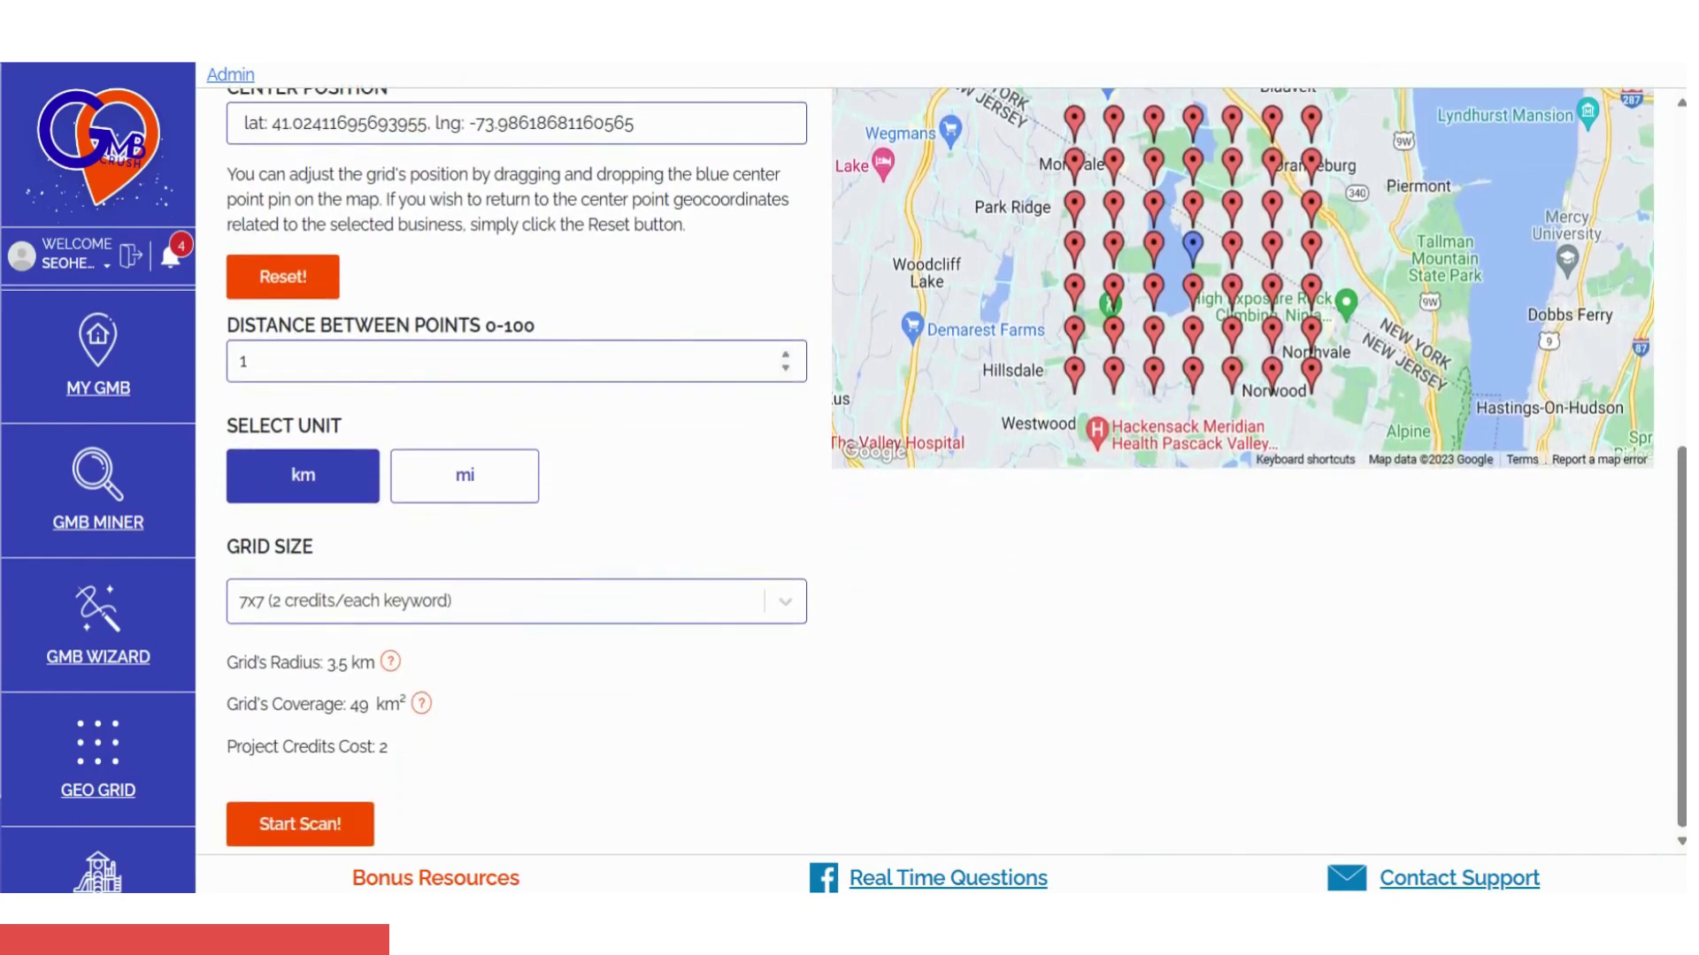
click(304, 830)
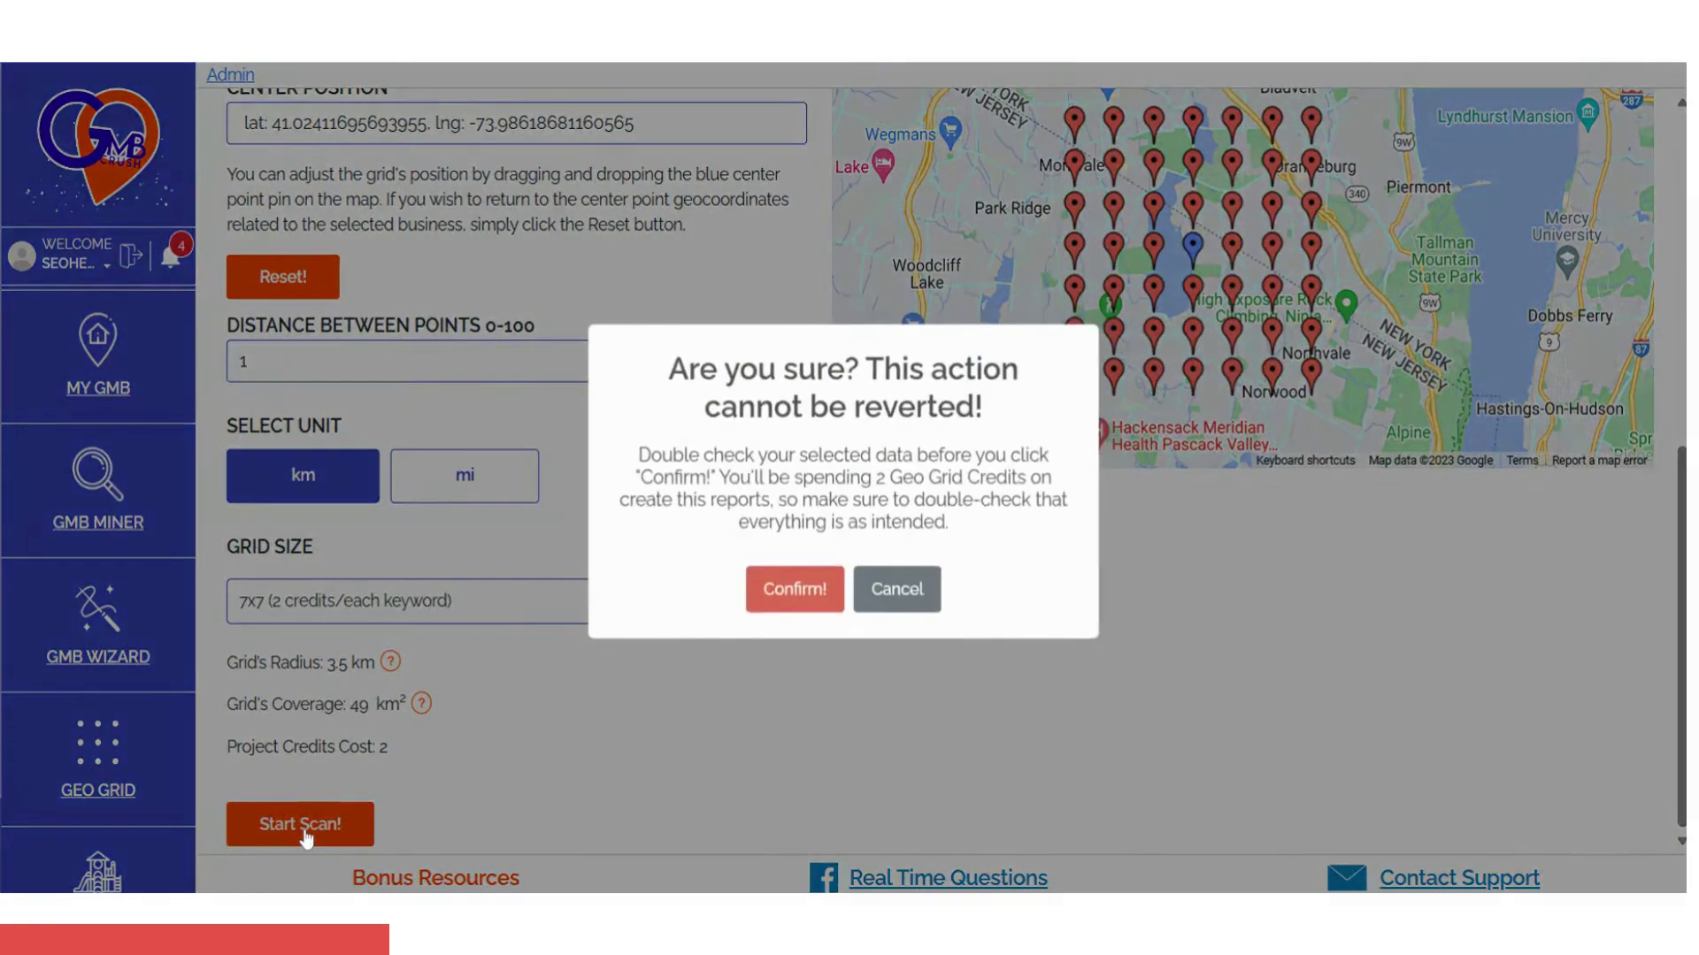
click(795, 605)
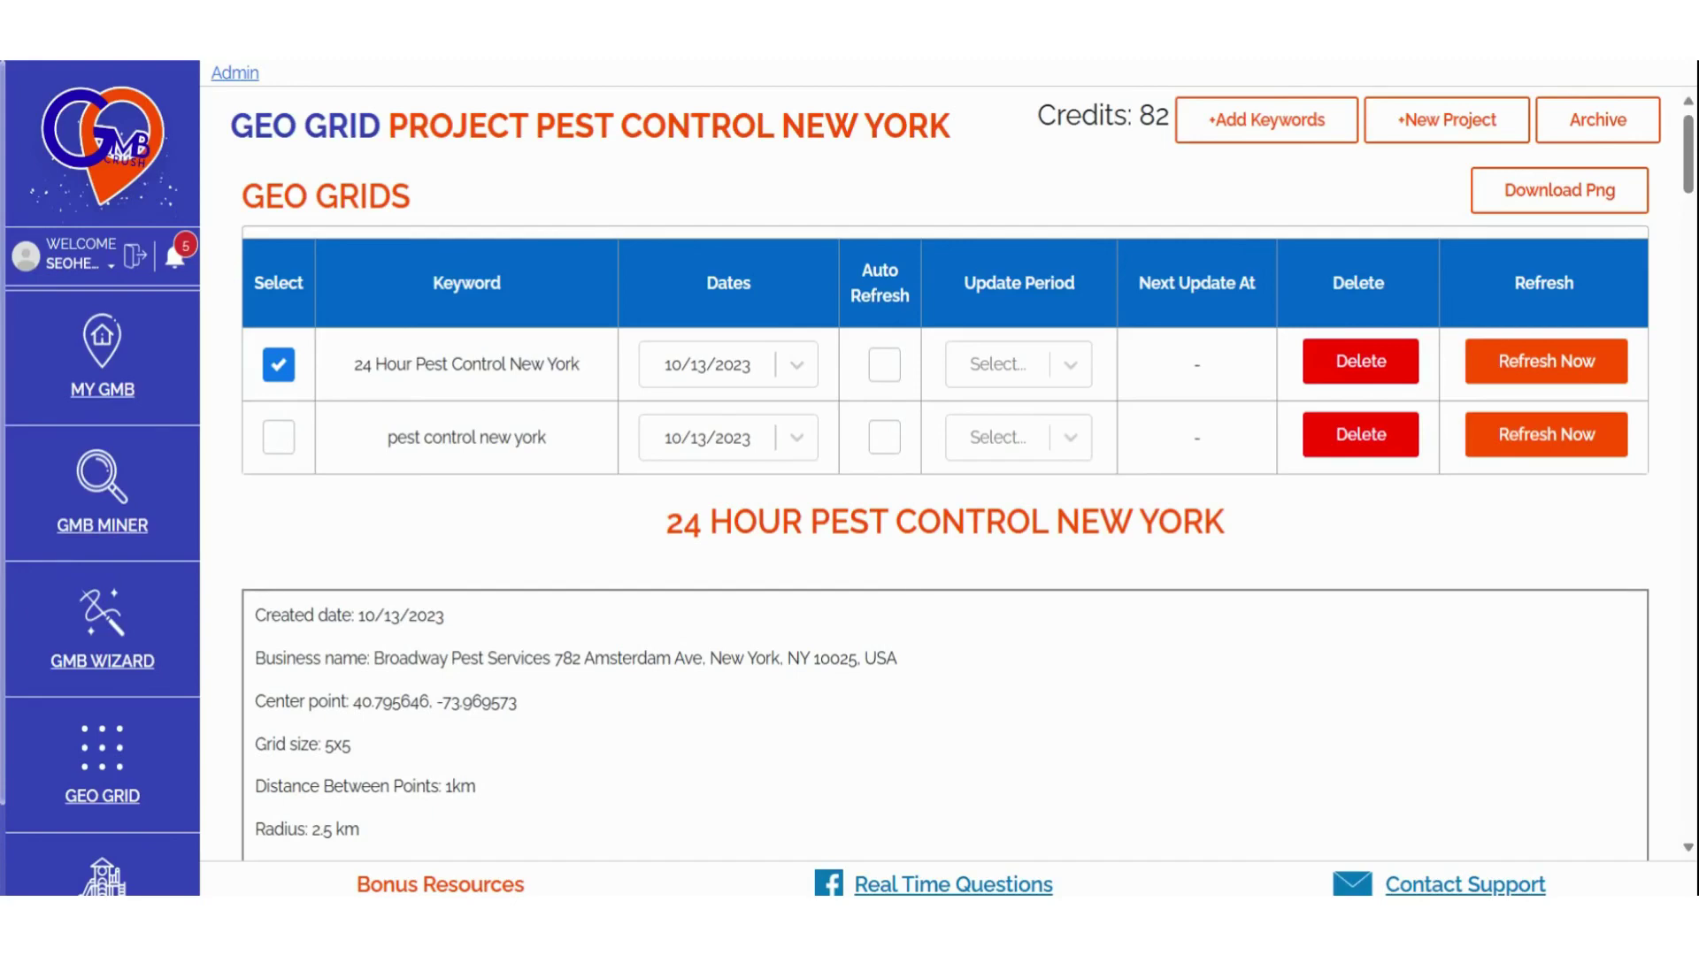
scroll(513, 531, down, 4)
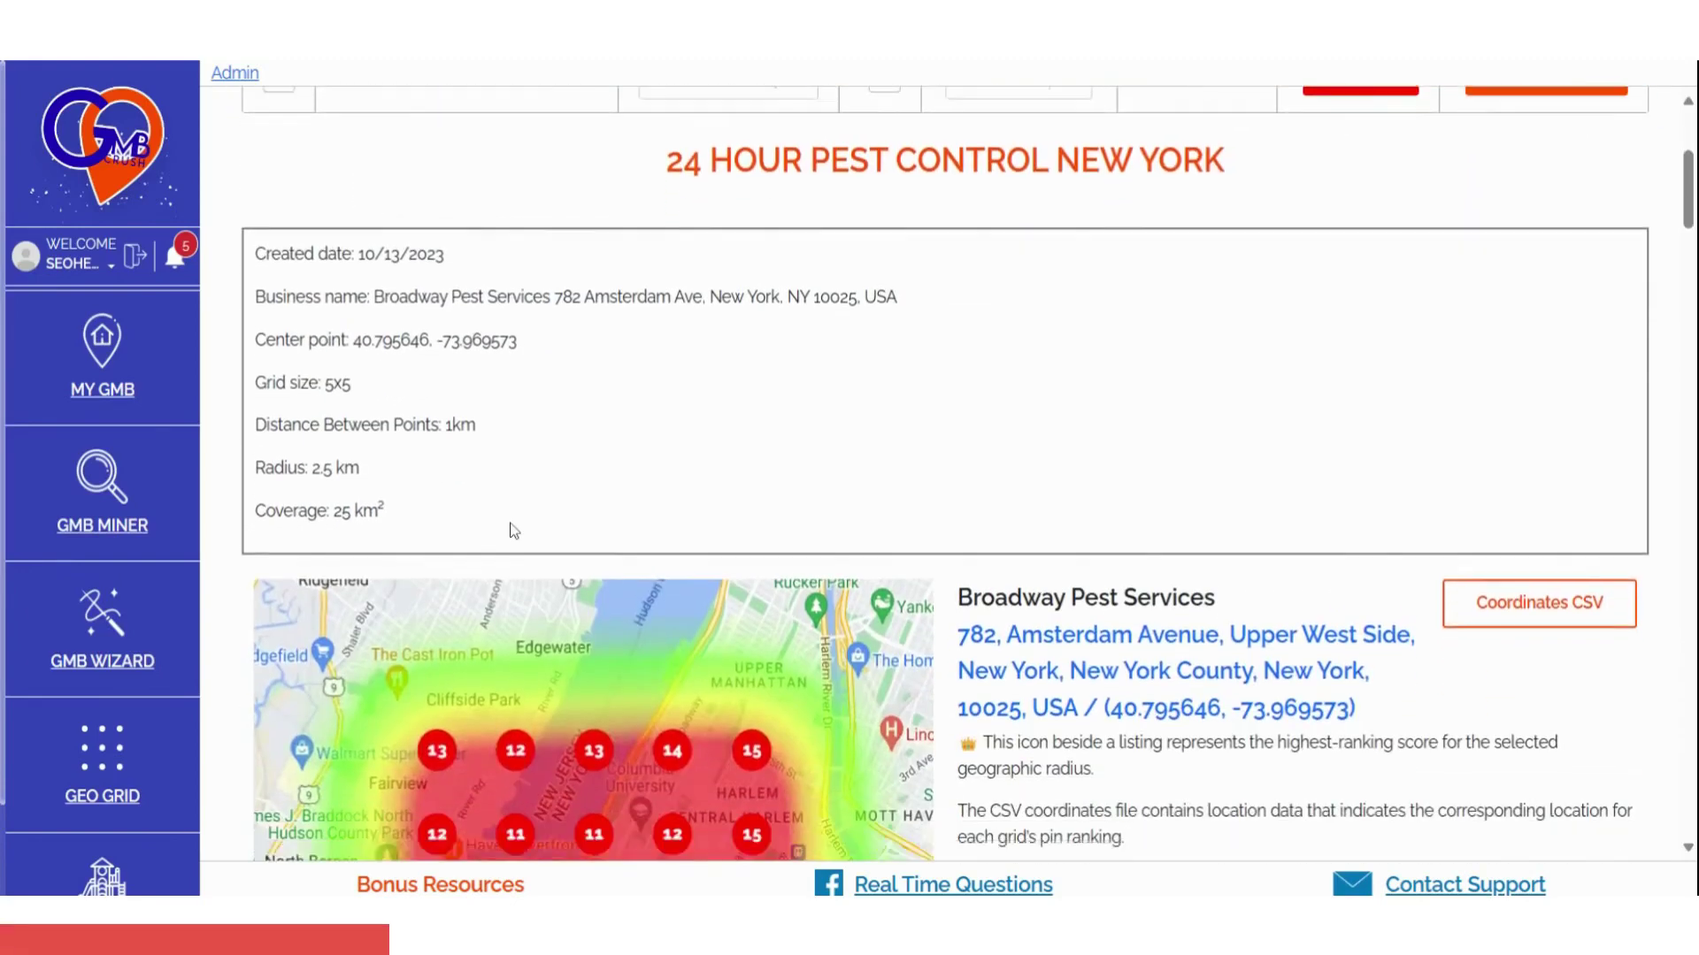
- Show the pest control new york keyword's grid in the report
scroll(1179, 549, down, 5)
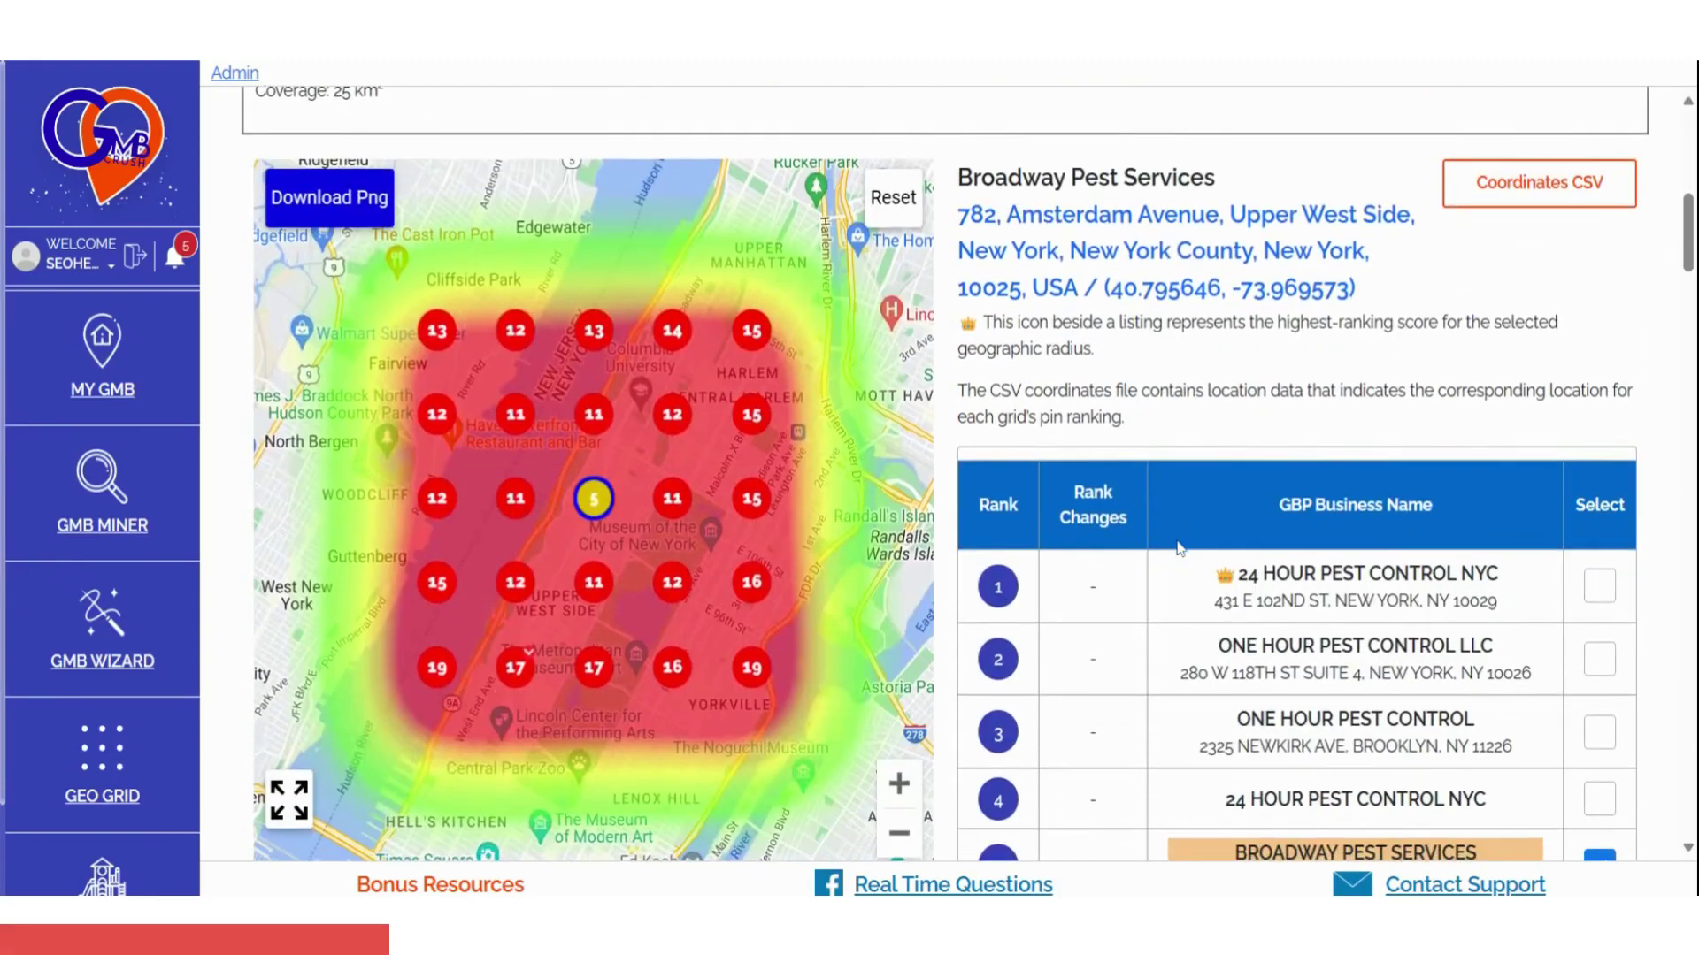
scroll(1178, 549, up, 10)
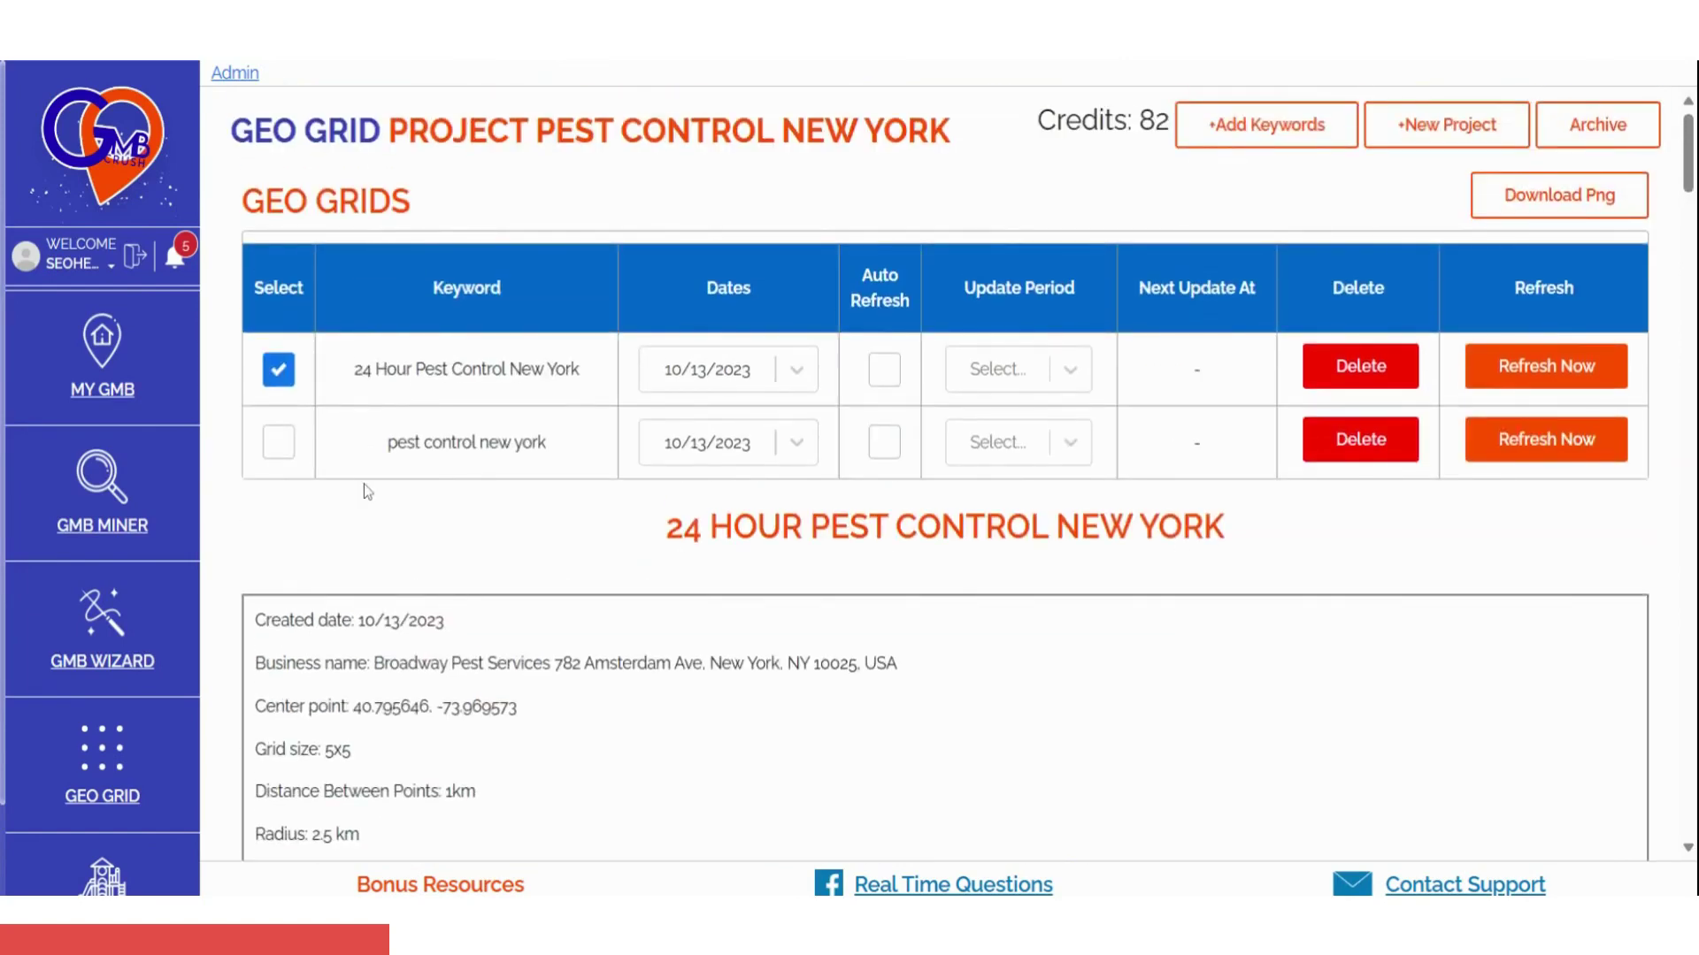
click(278, 444)
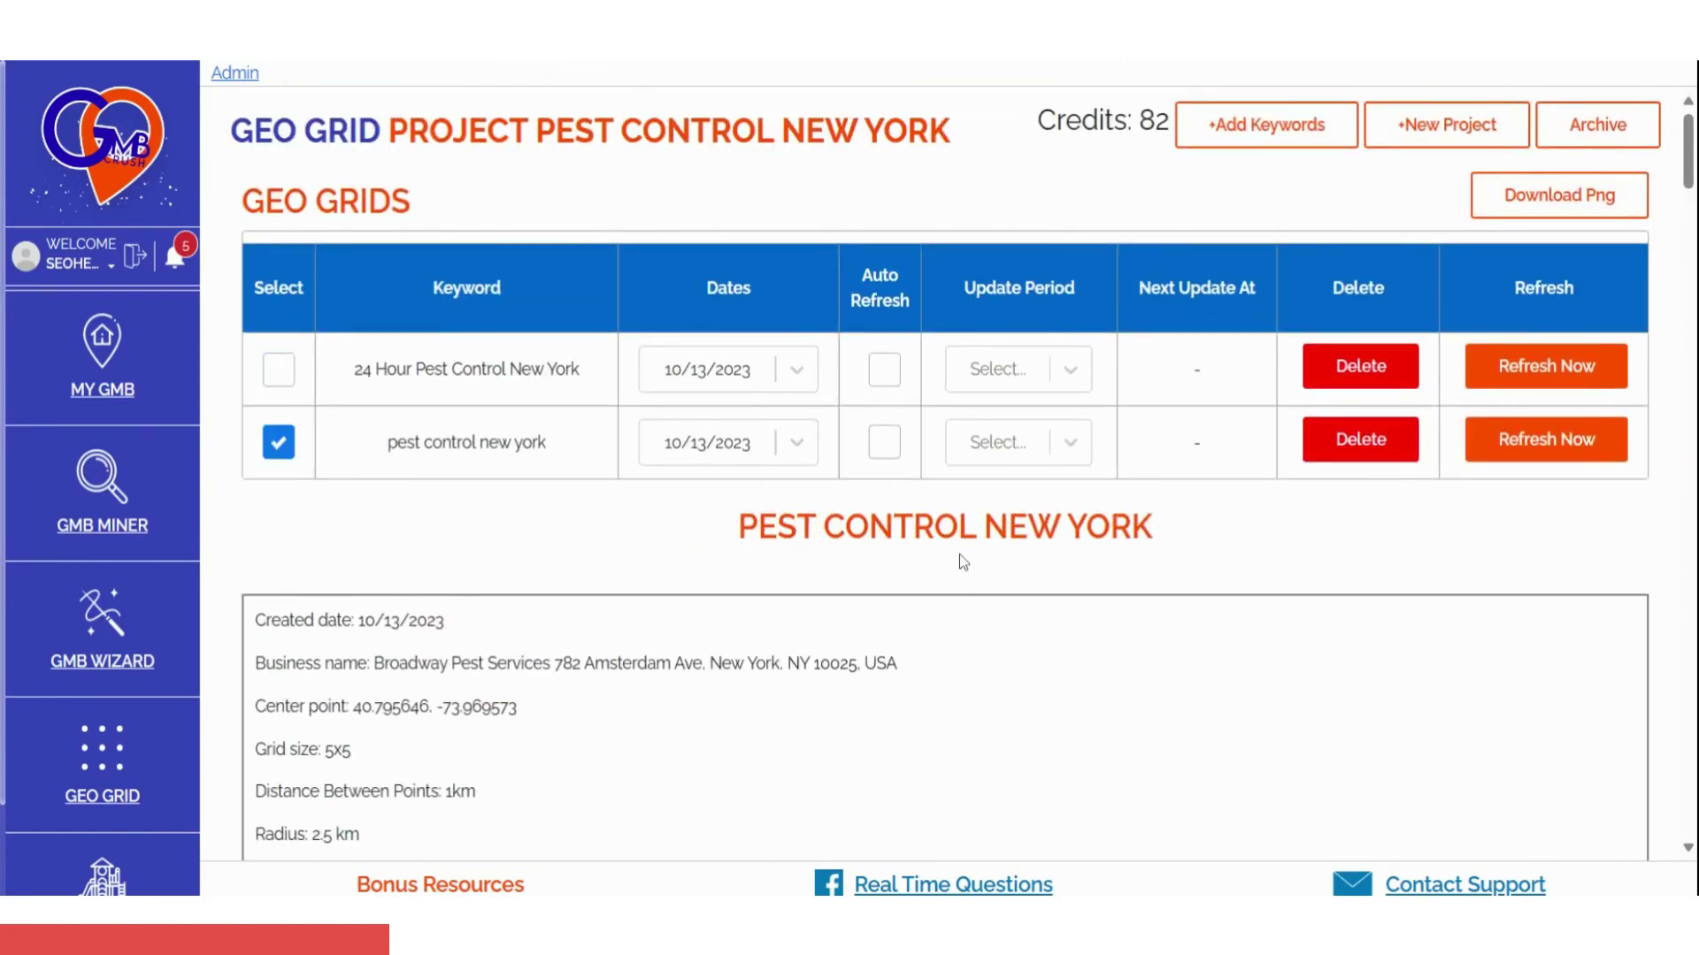
- Compare Positive Pest Control, VJ Mice-Roaches-Rats-Bedbugs and 24 Hour Pest Control NYC maps, and enable monthly refresh
scroll(1487, 652, down, 9)
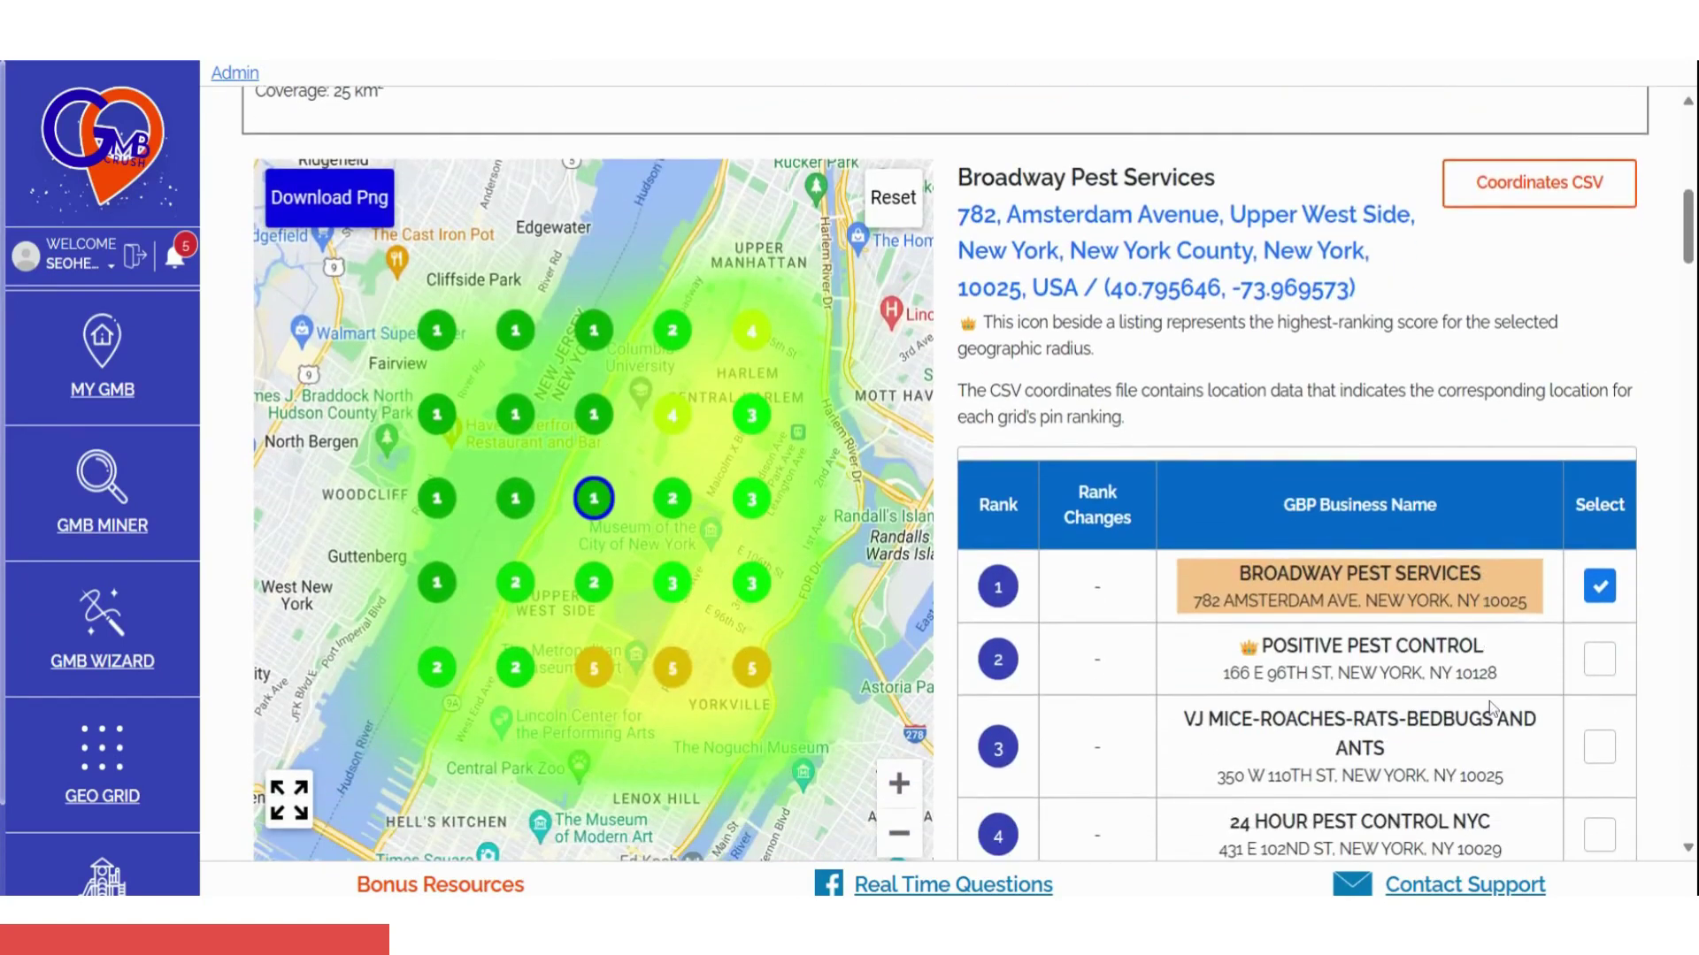
click(1599, 659)
click(1599, 747)
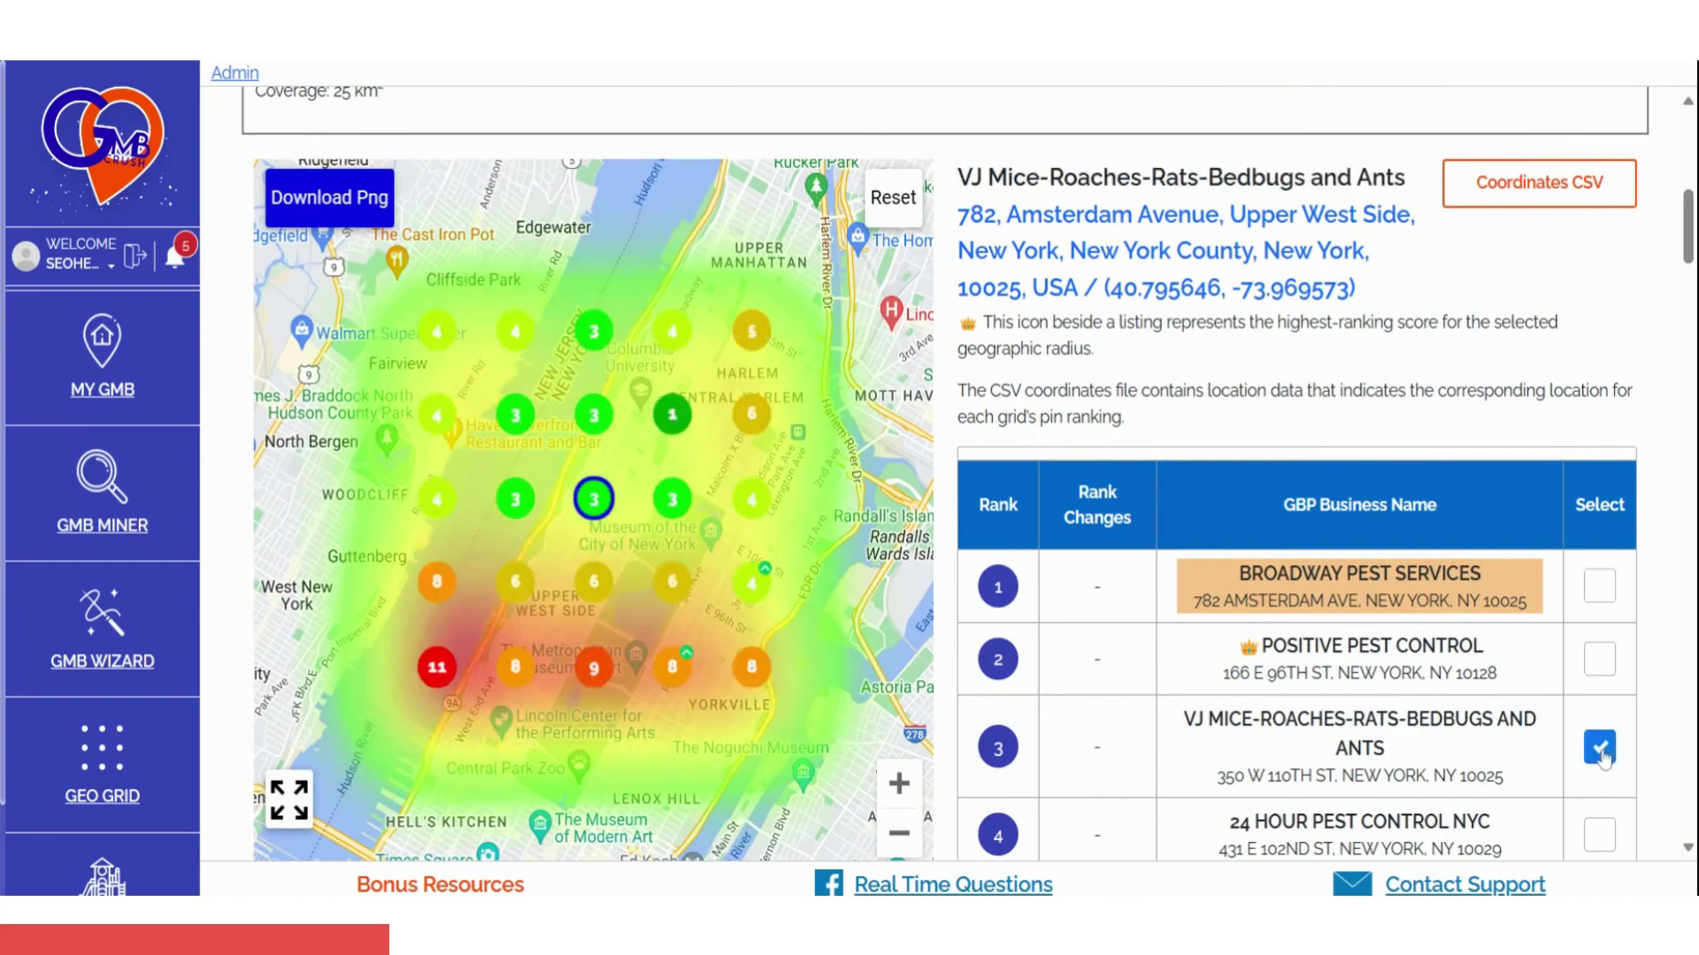
click(1600, 834)
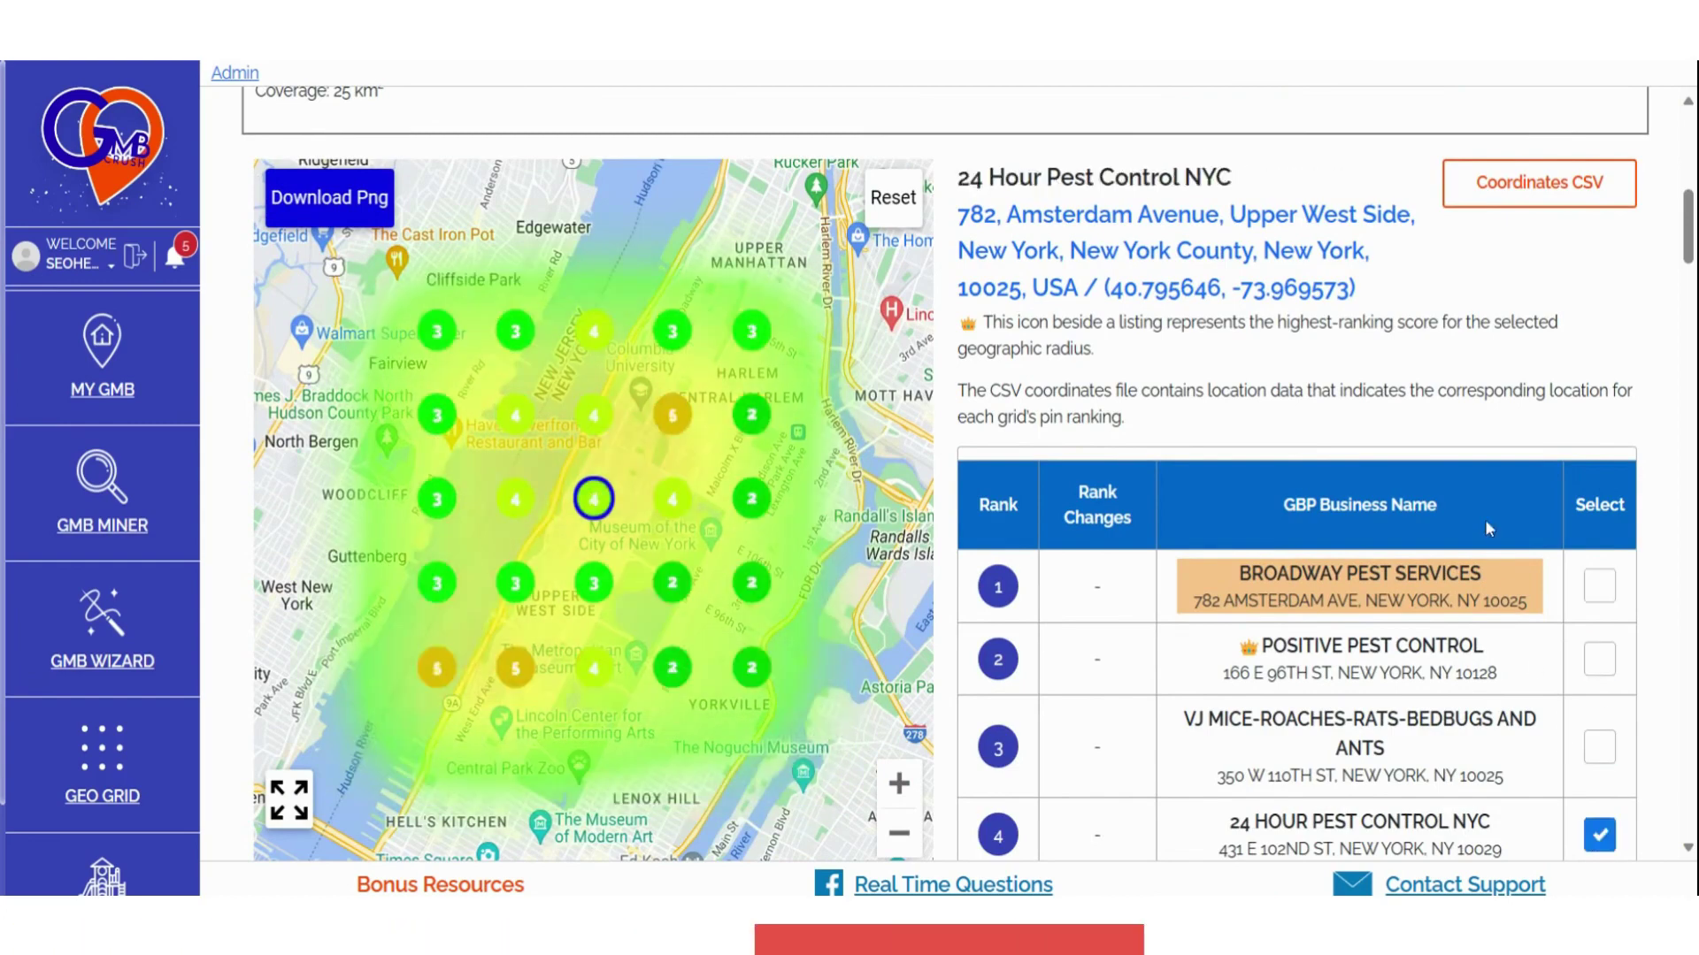
scroll(1489, 529, up, 9)
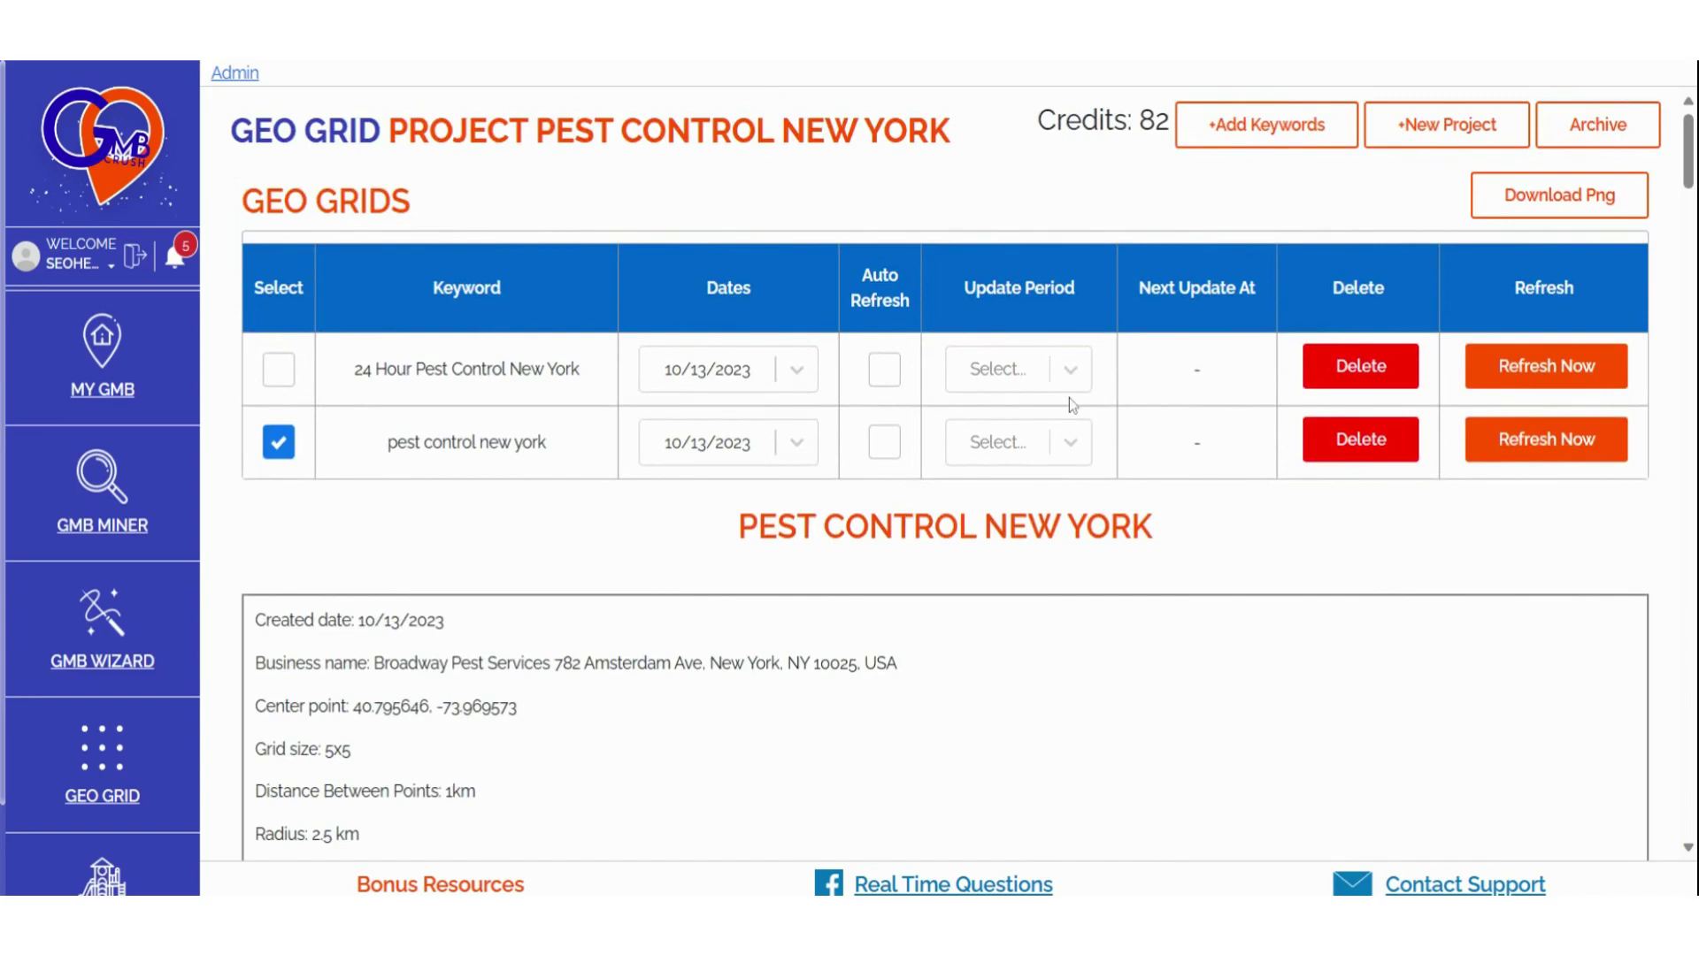
click(884, 371)
click(885, 372)
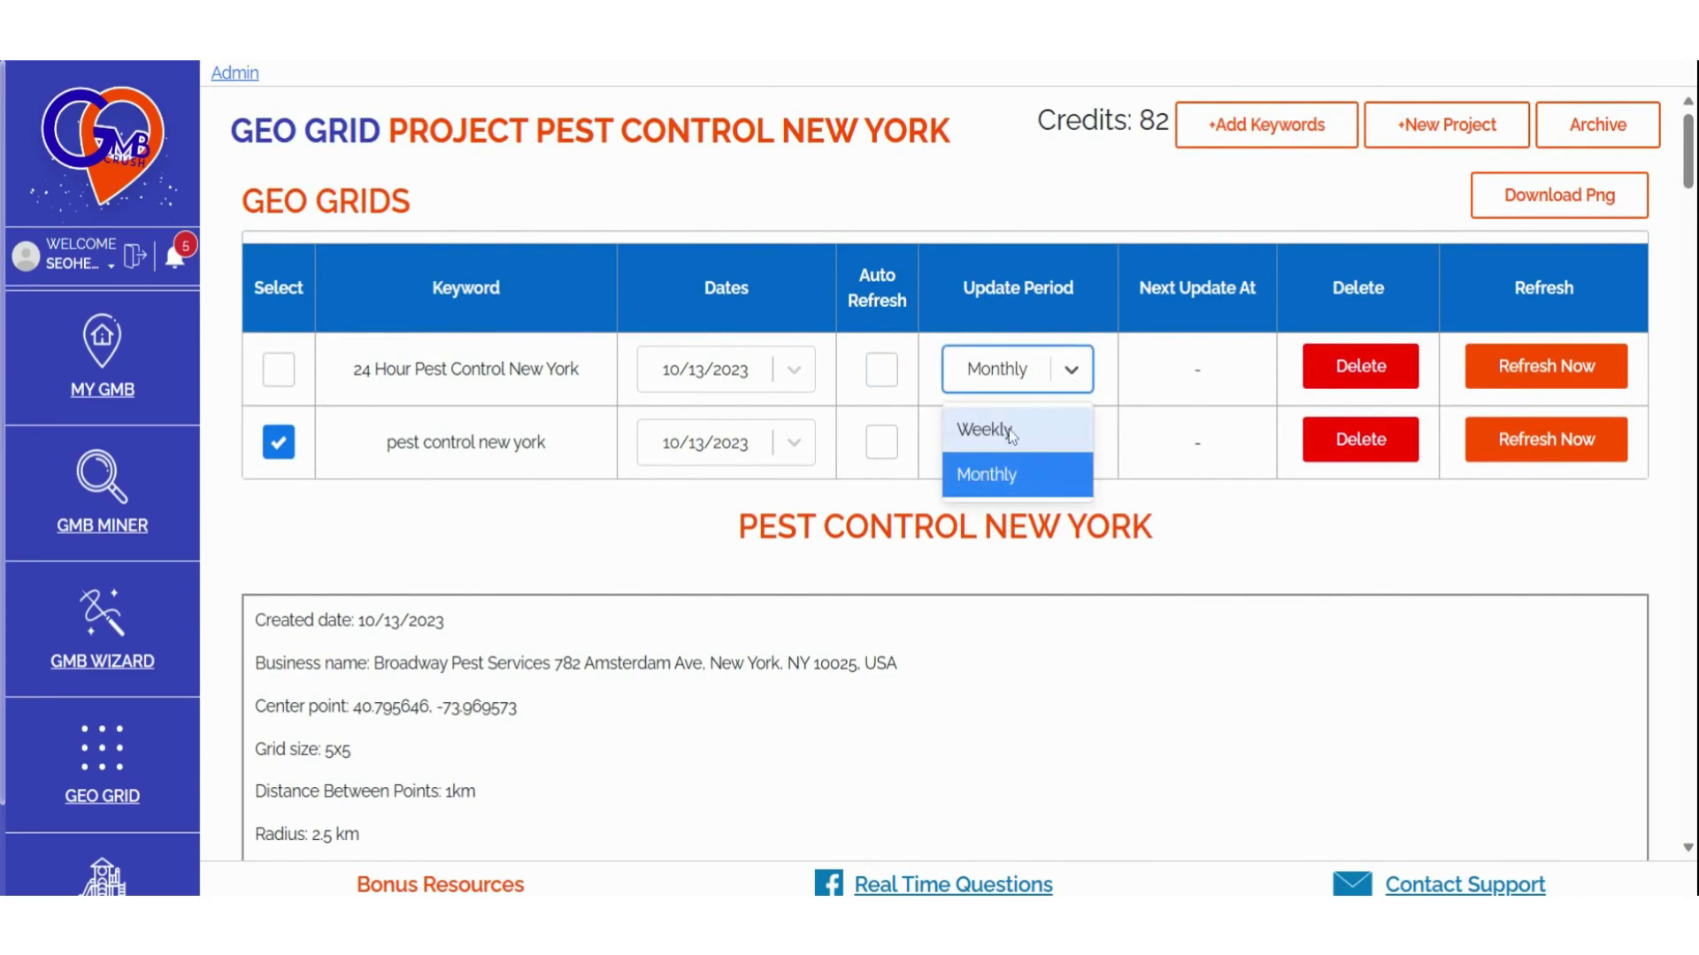
click(892, 371)
click(1072, 372)
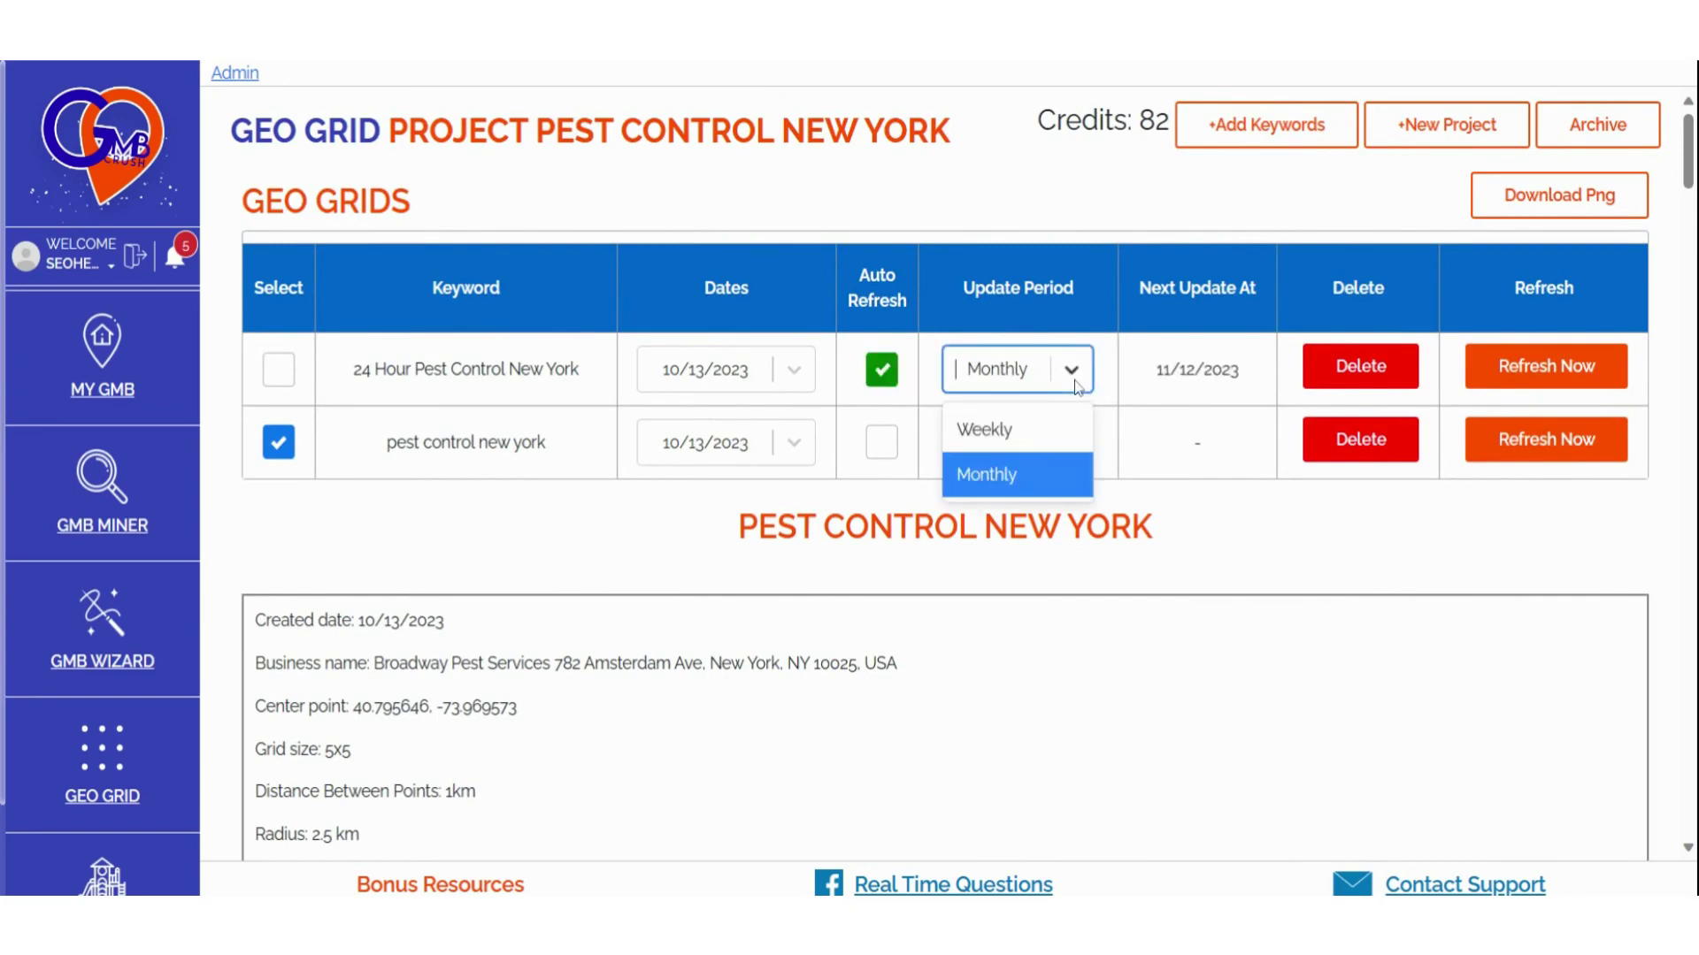
click(1251, 557)
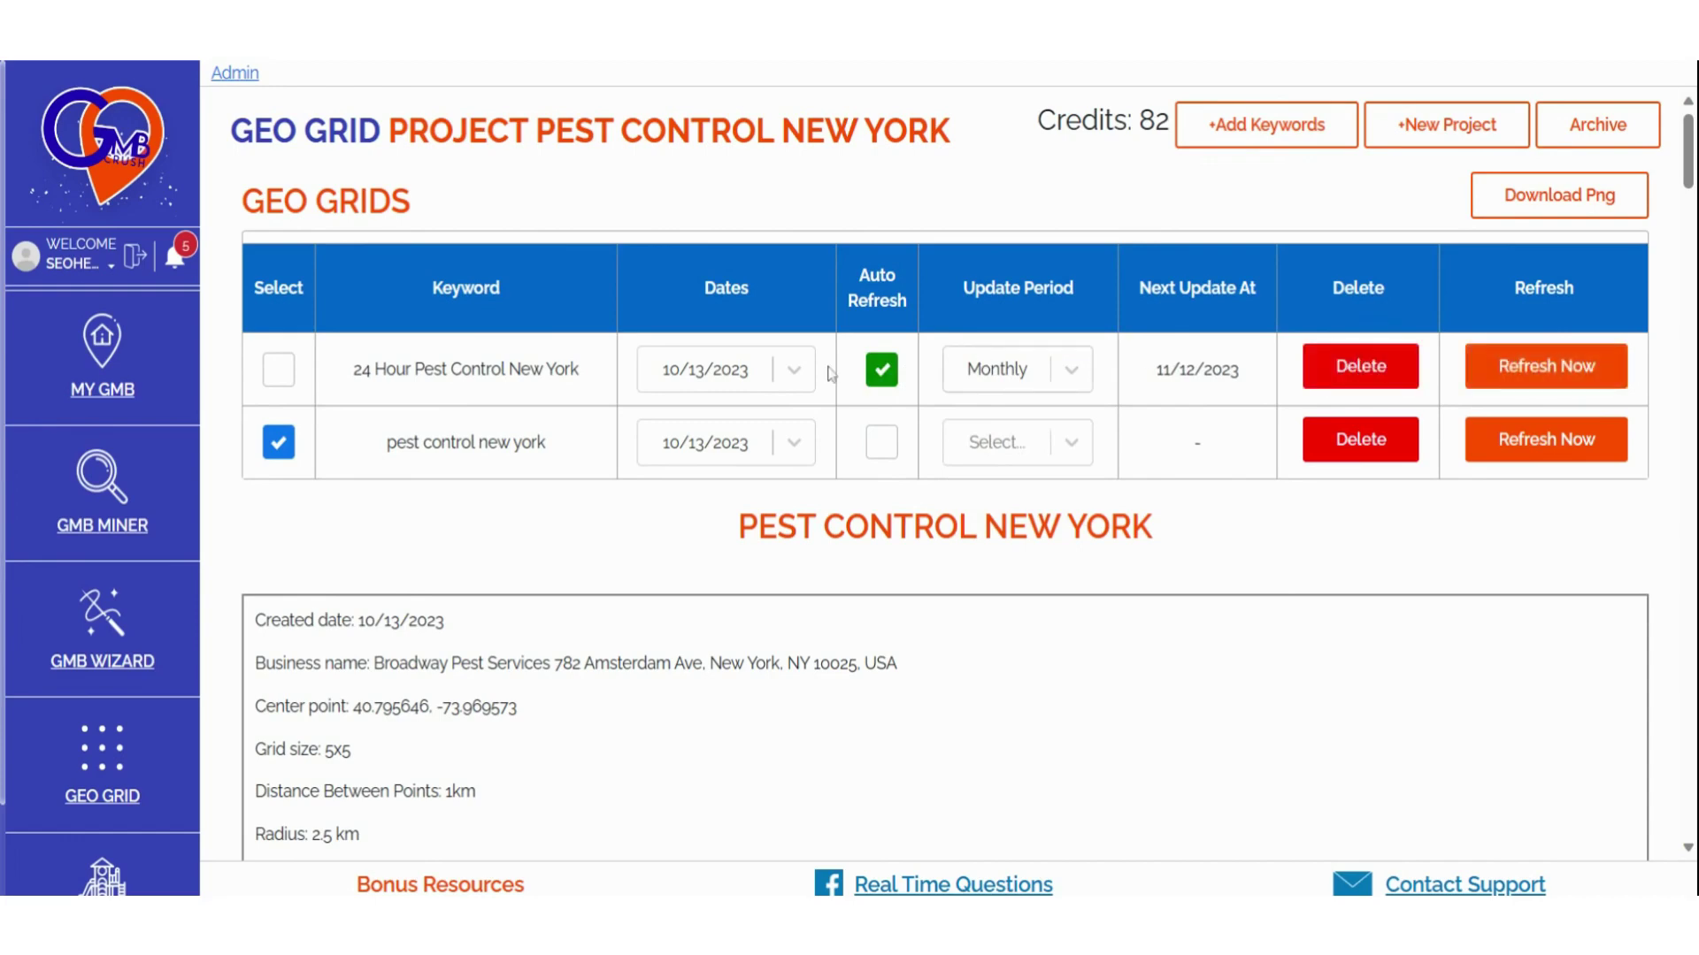
click(793, 376)
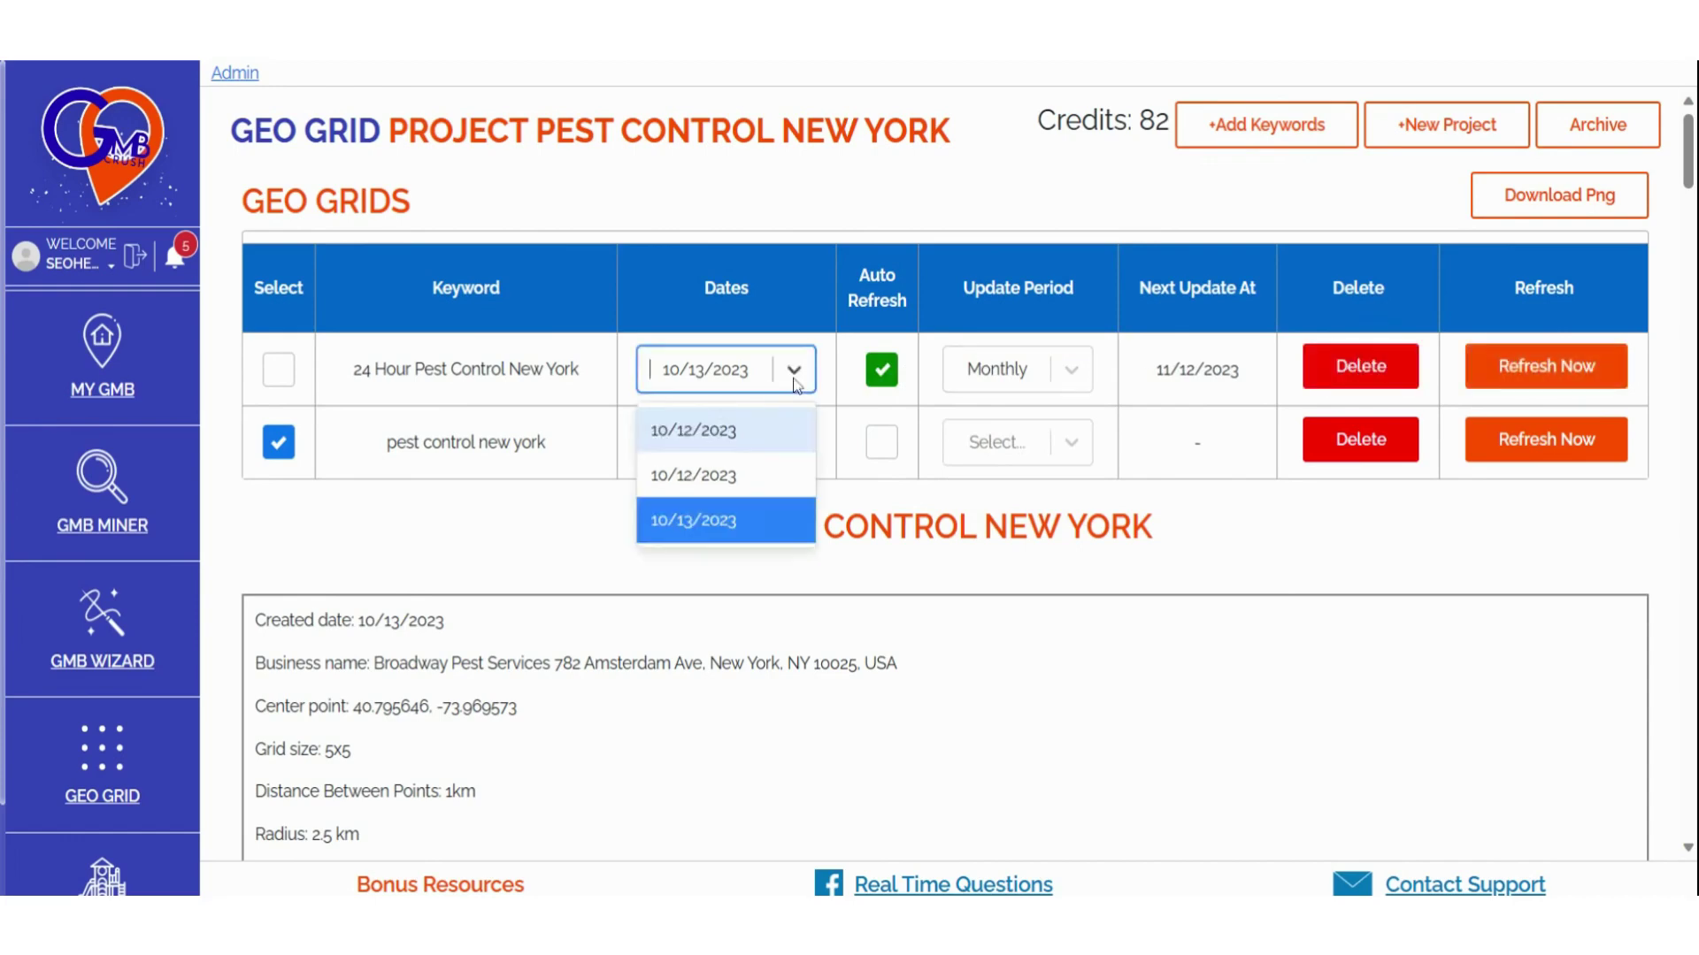
click(715, 522)
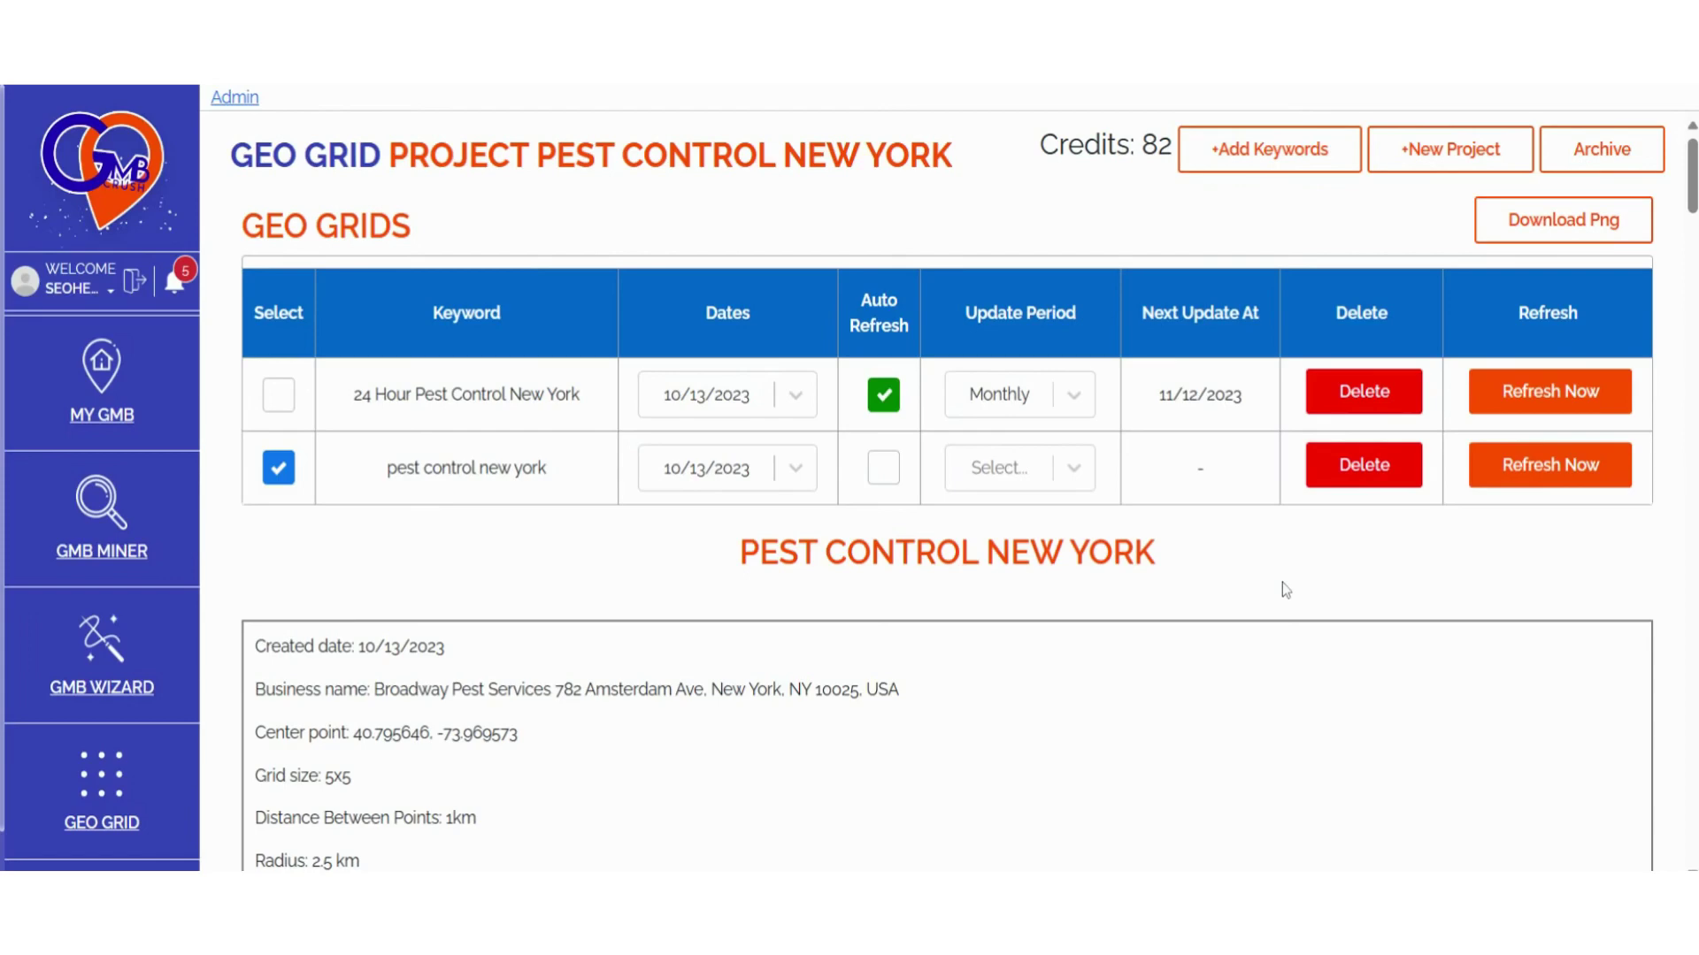
click(278, 394)
click(280, 471)
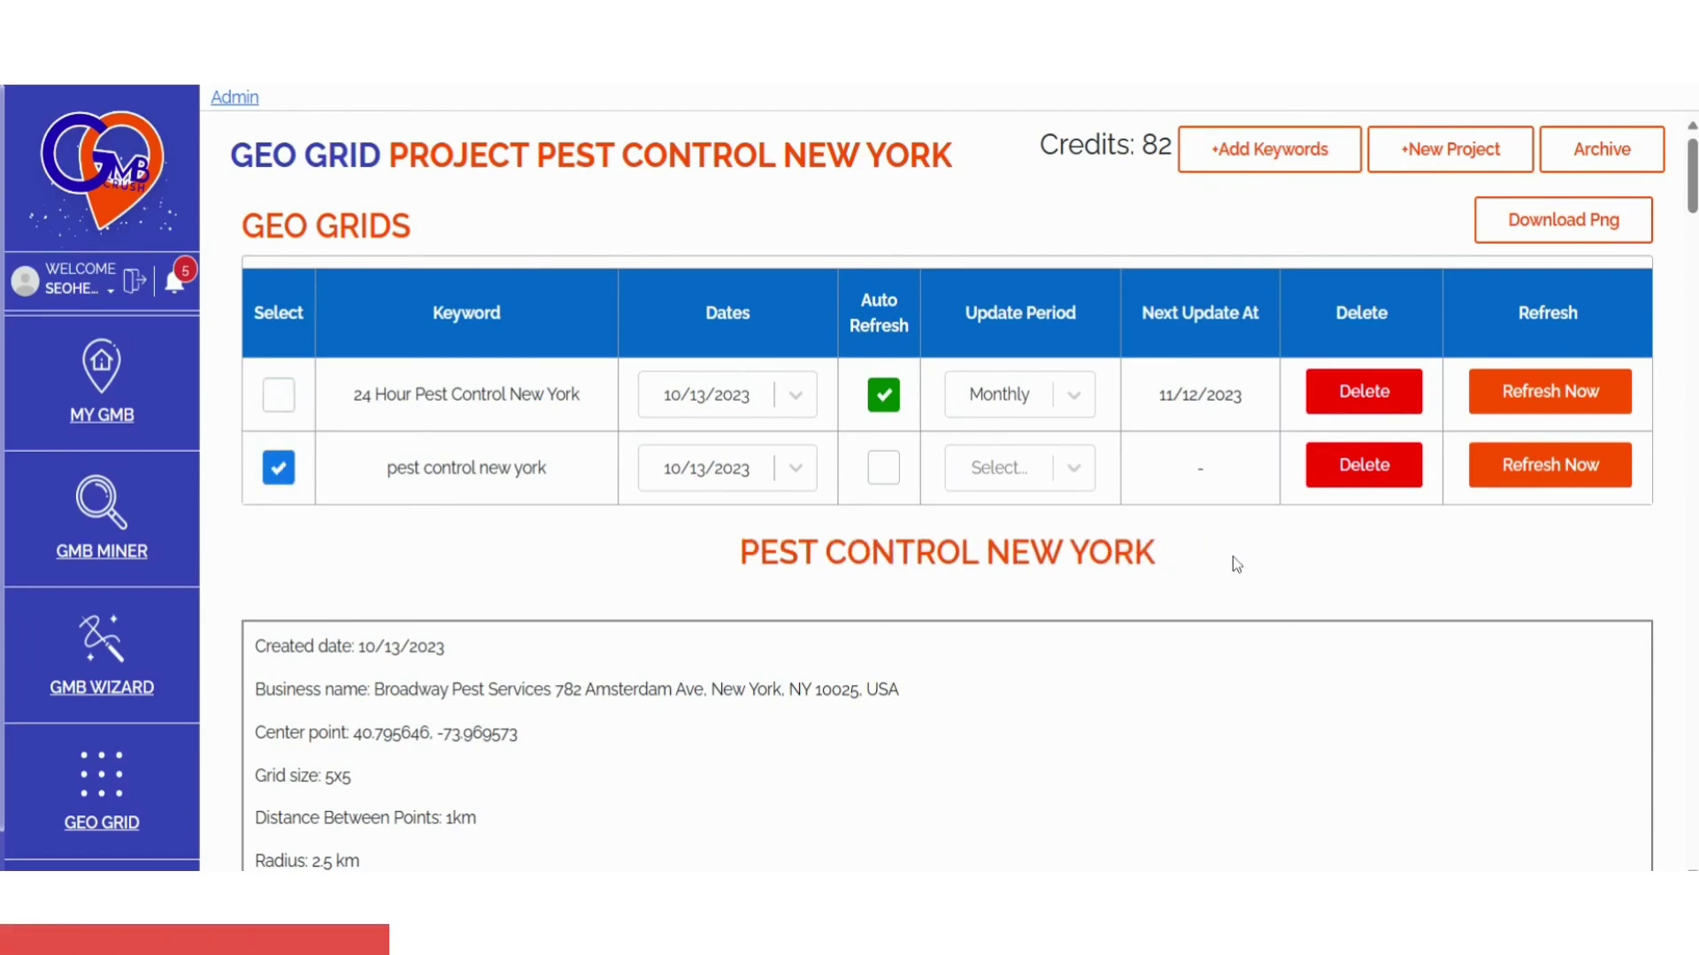
- Compare Positive Pest Control's and VJ Mice-Roaches-Rats-Bedbugs and Ants' grid rankings on the map
scroll(1237, 564, down, 7)
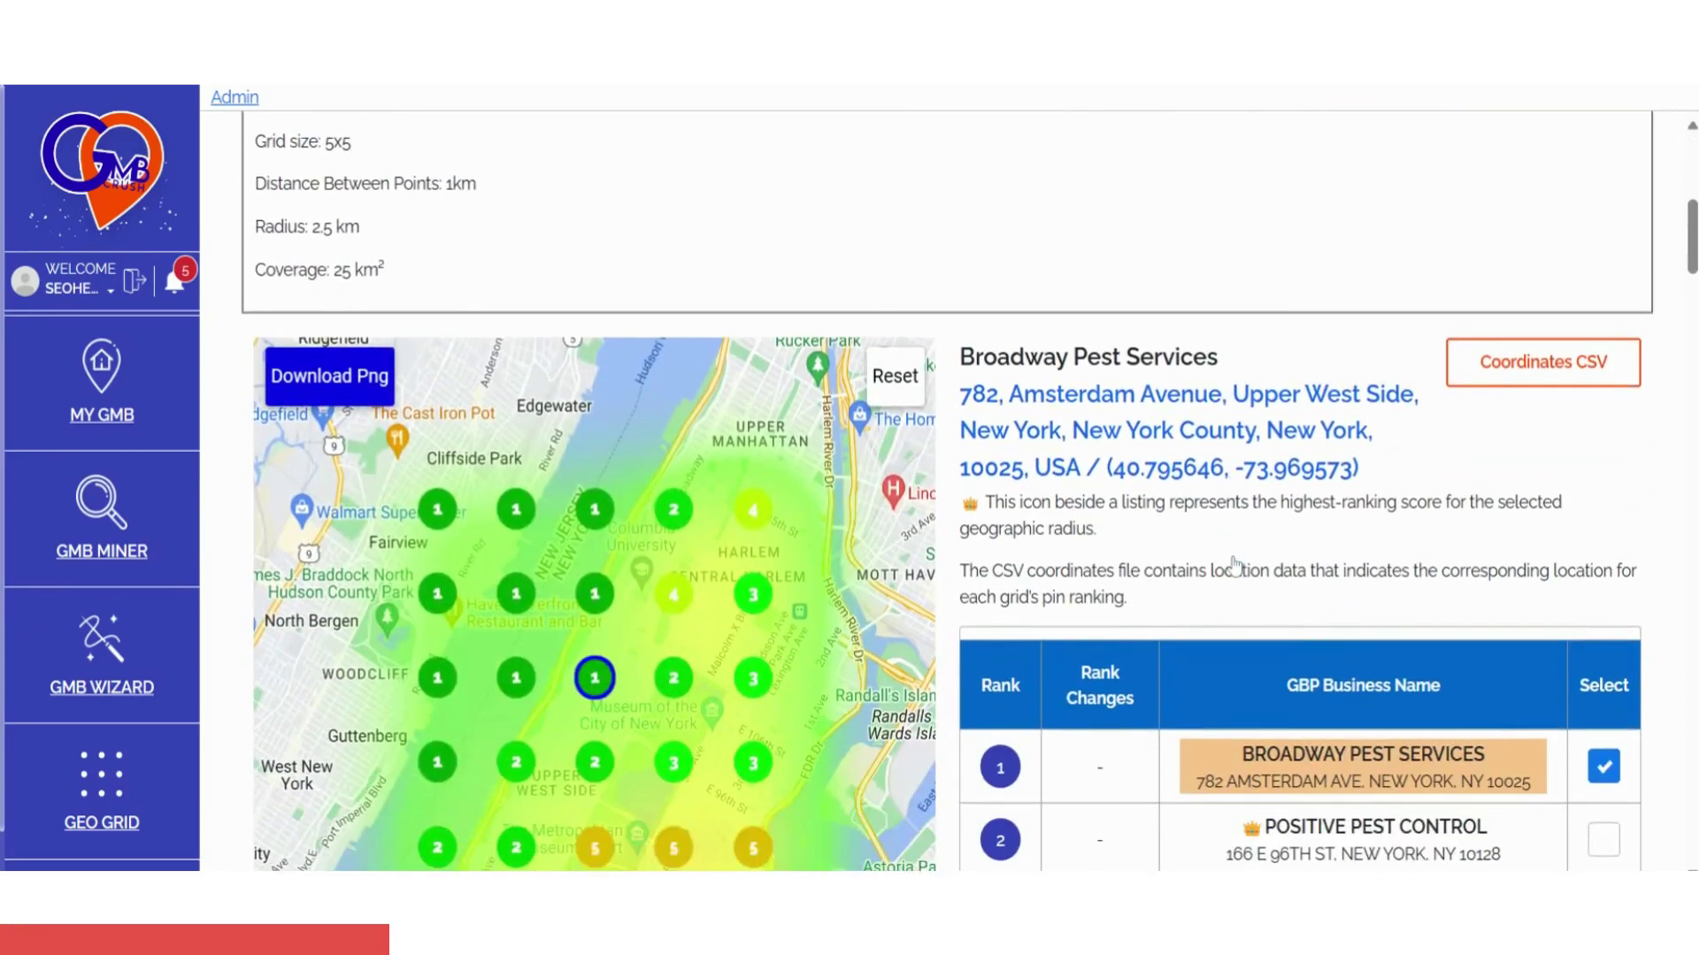
scroll(1279, 564, down, 2)
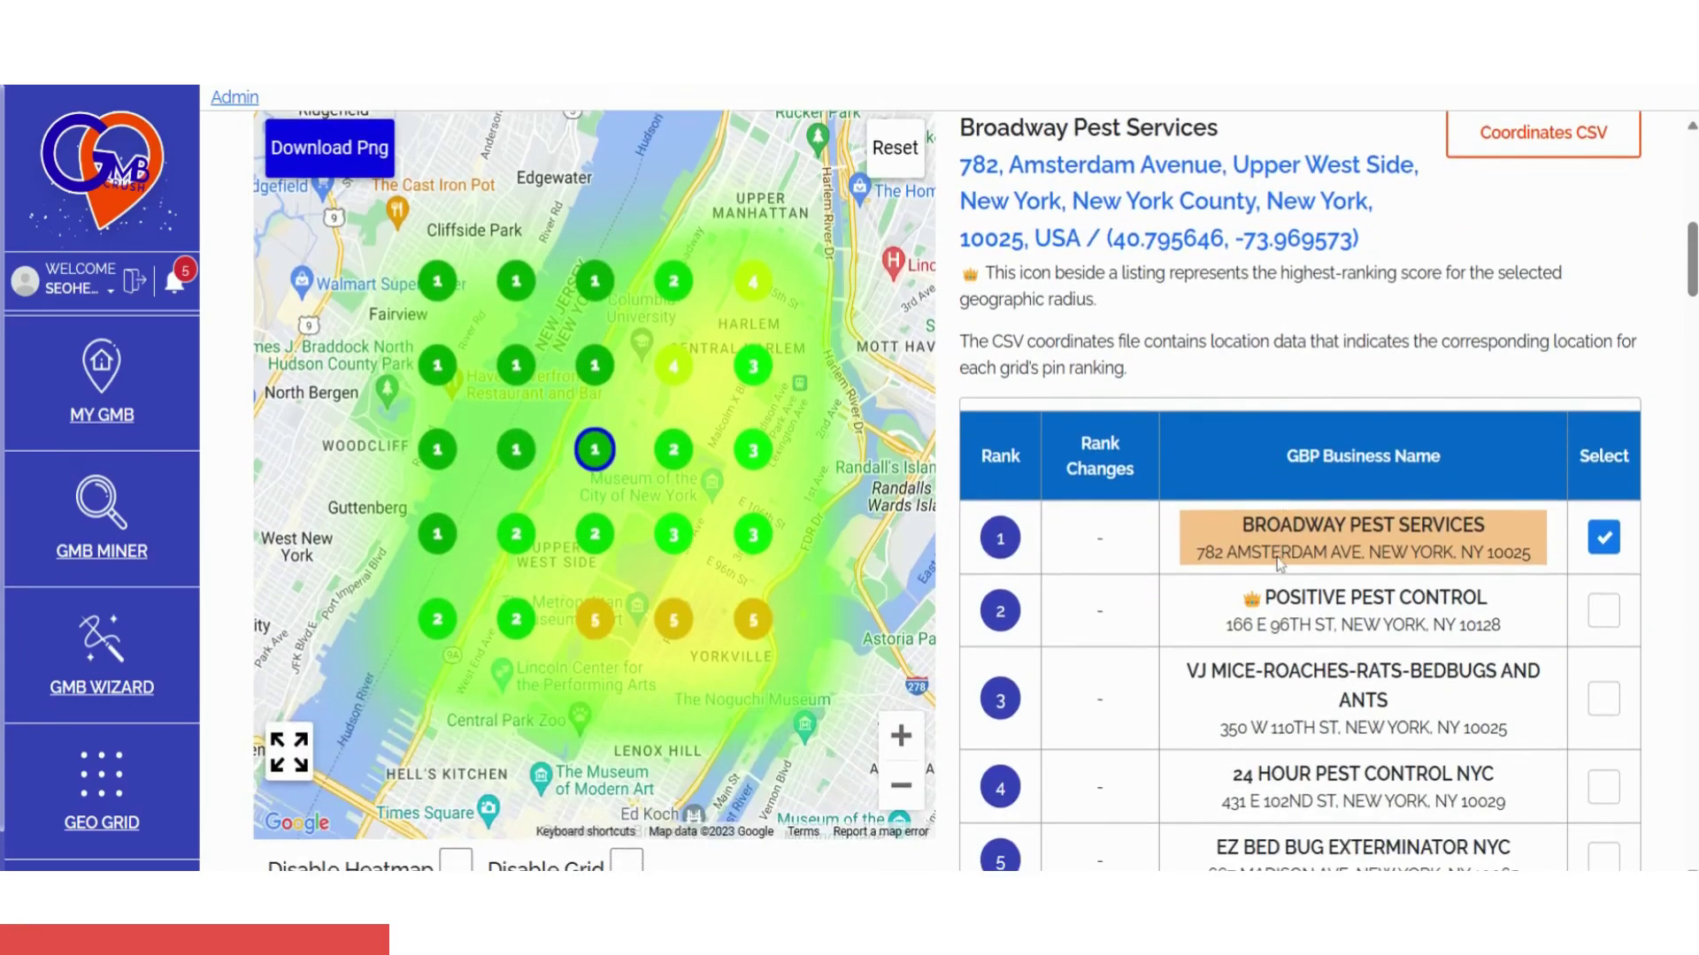
click(1604, 611)
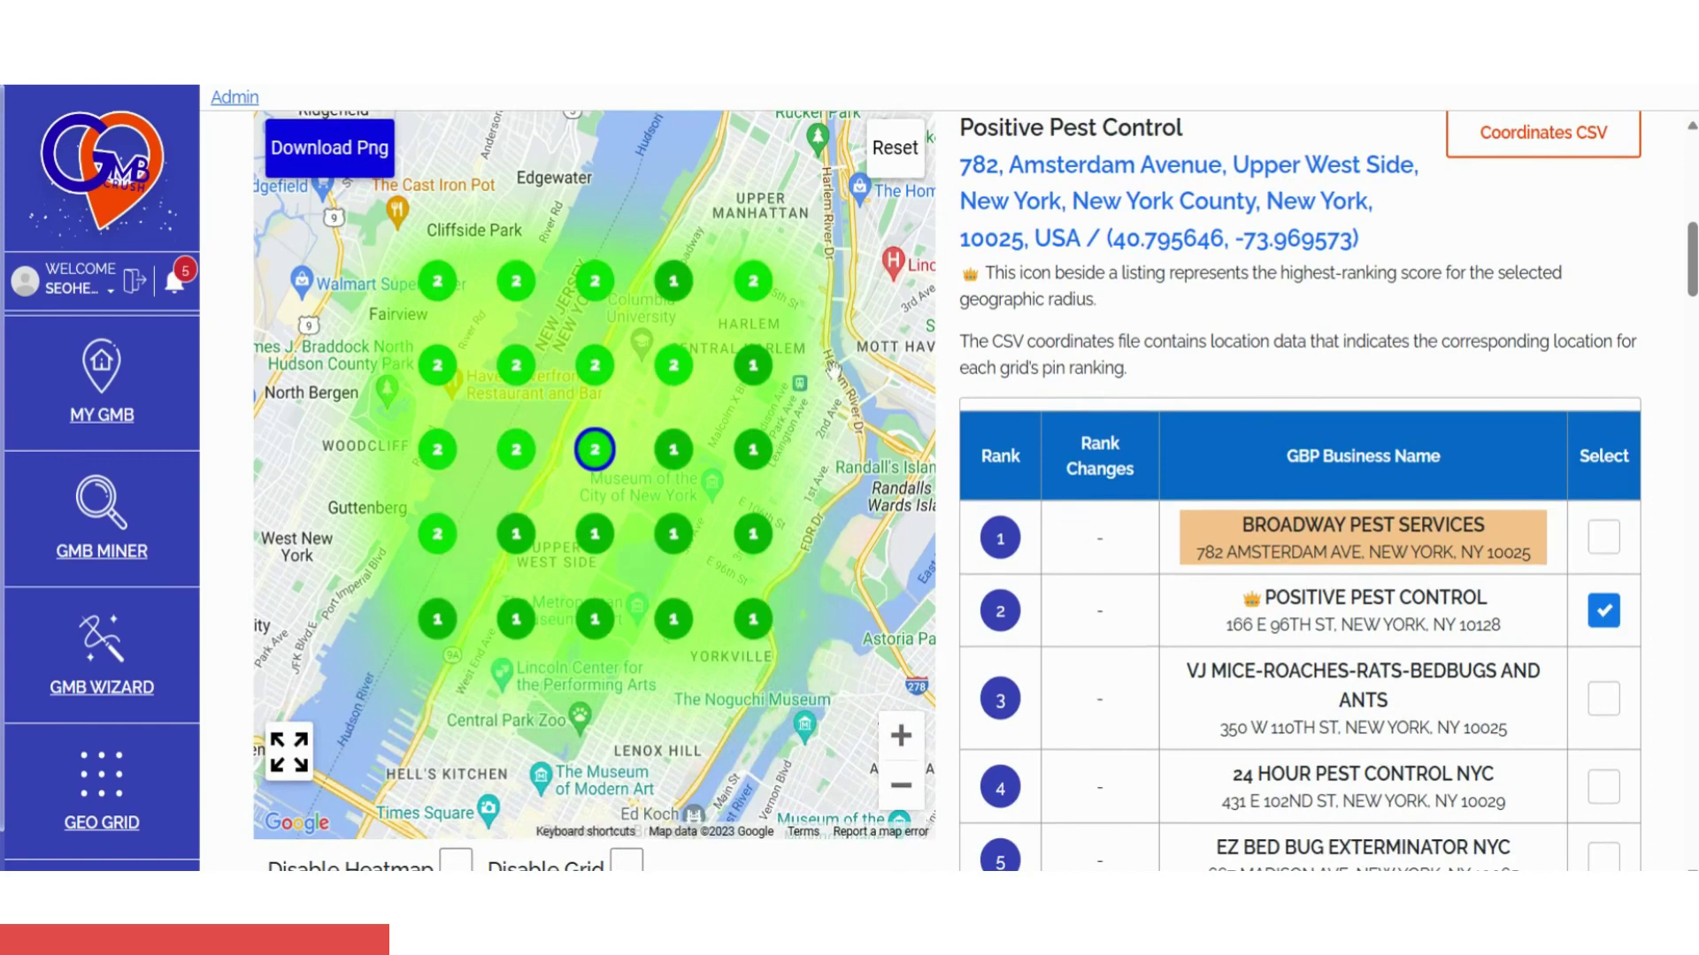
click(1604, 703)
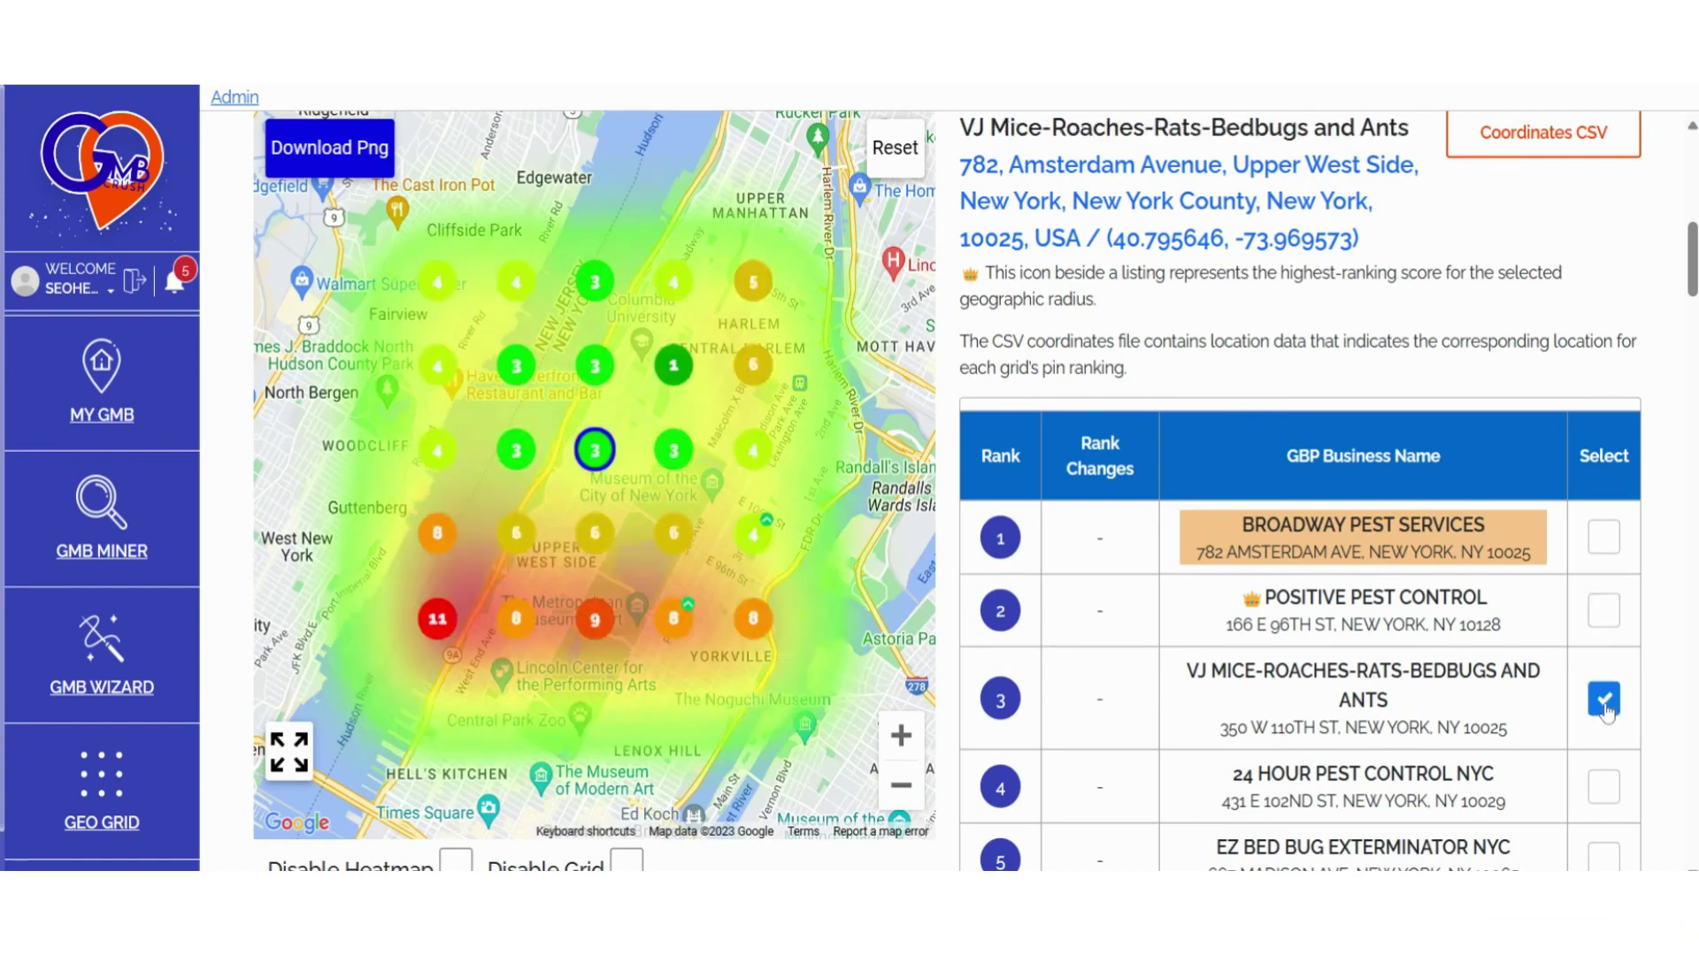
click(1604, 612)
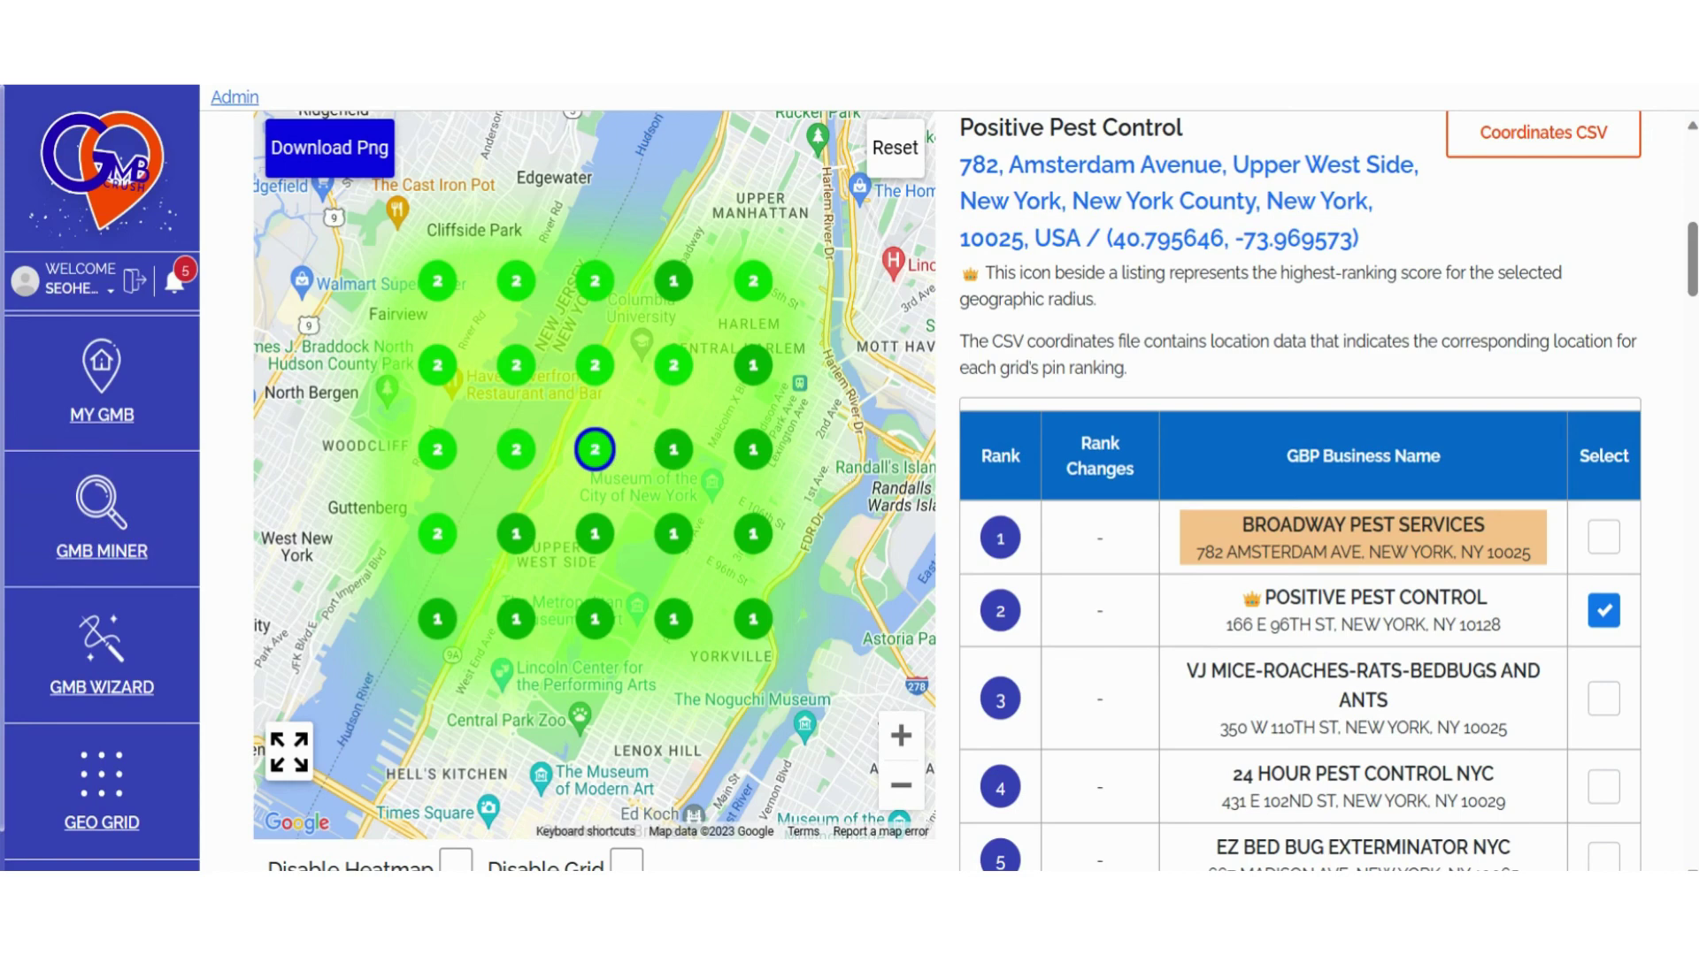
scroll(948, 491, down, 1)
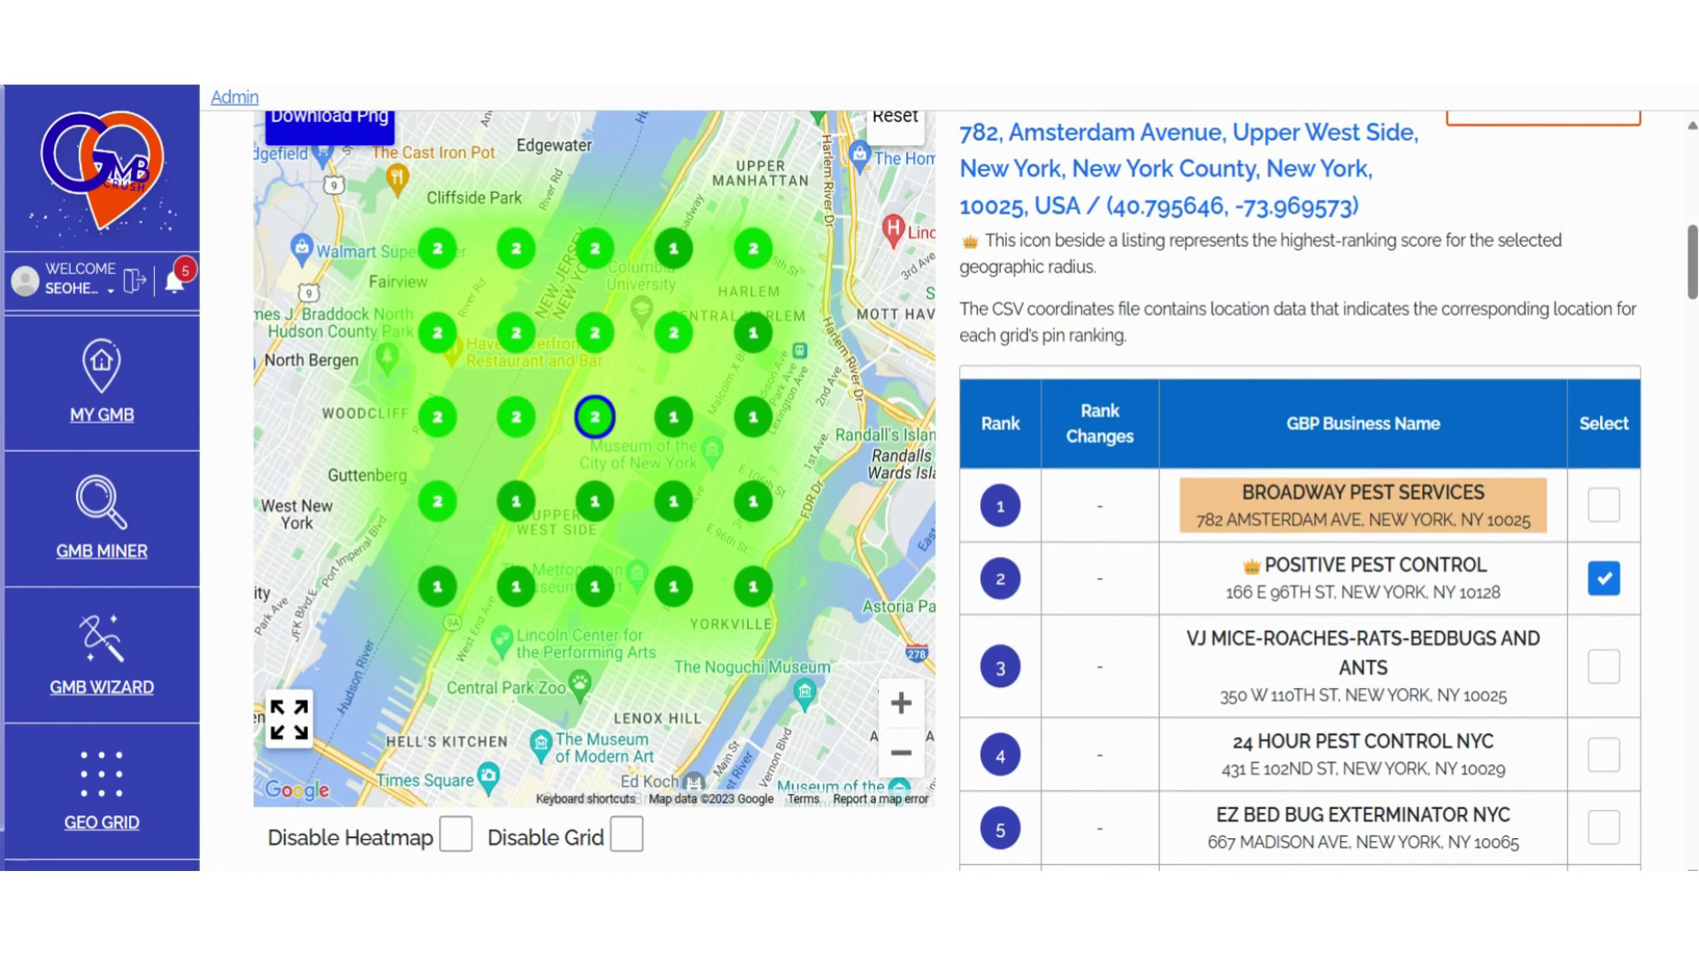
scroll(1530, 572, up, 1)
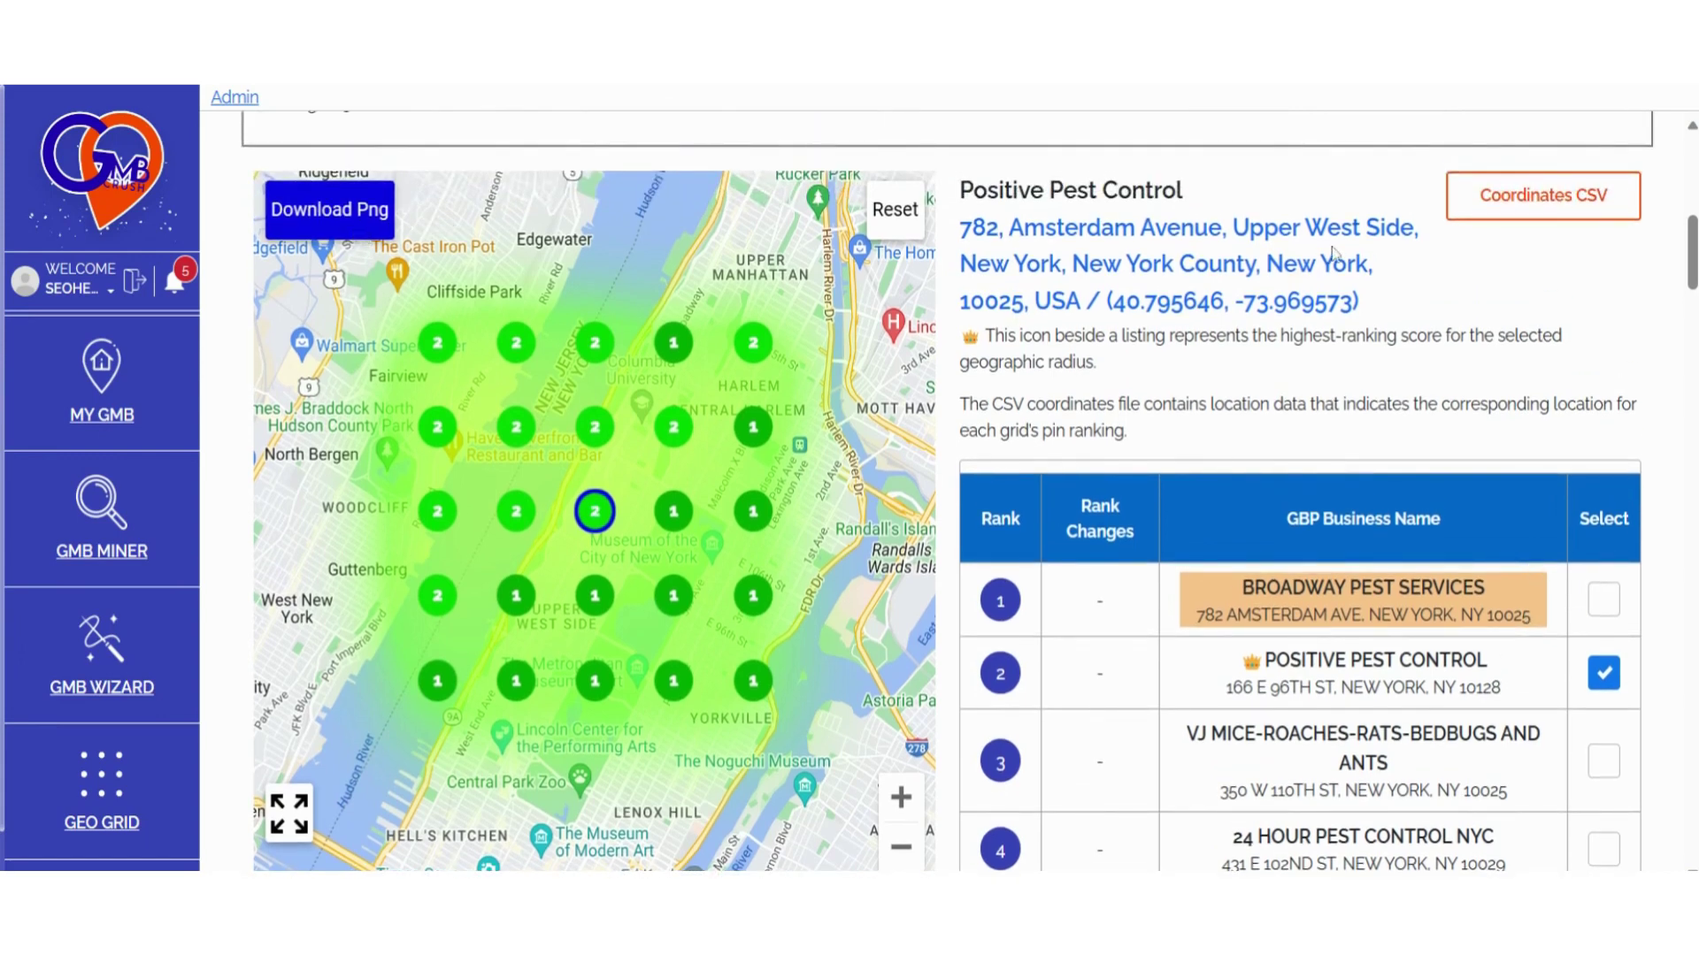
- Download the Coordinates CSV, then view Broadway, Positive, VJ, 24 Hour and EZ Bed Bug rankings
click(1530, 215)
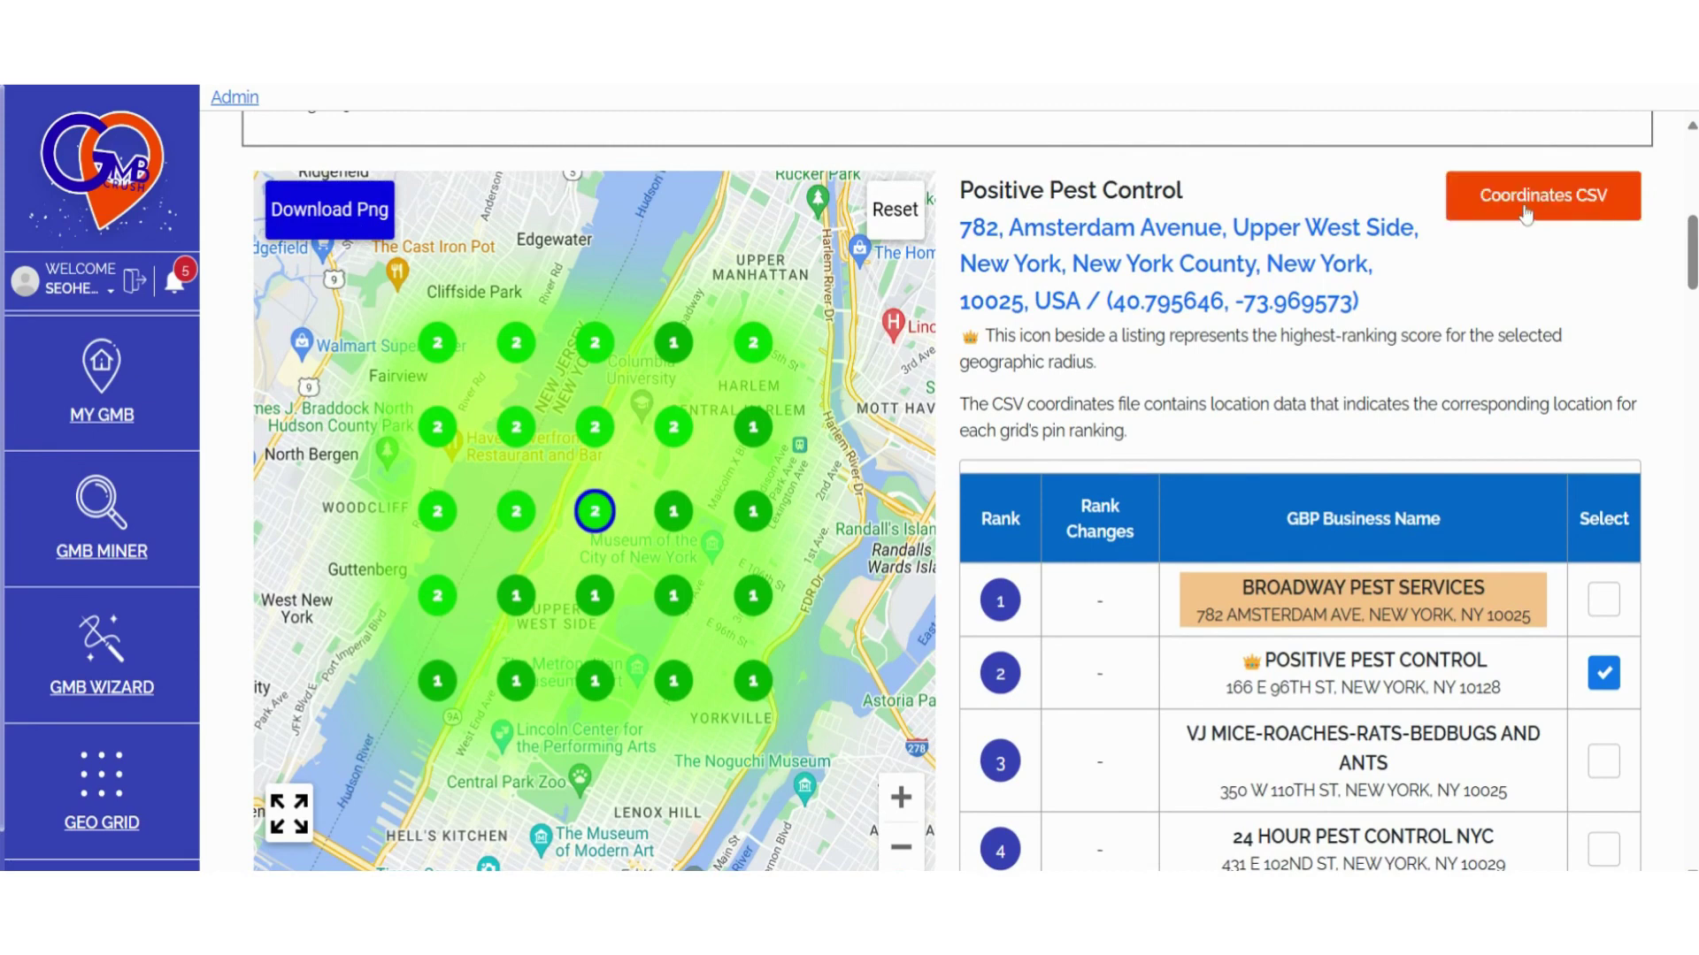
click(1604, 600)
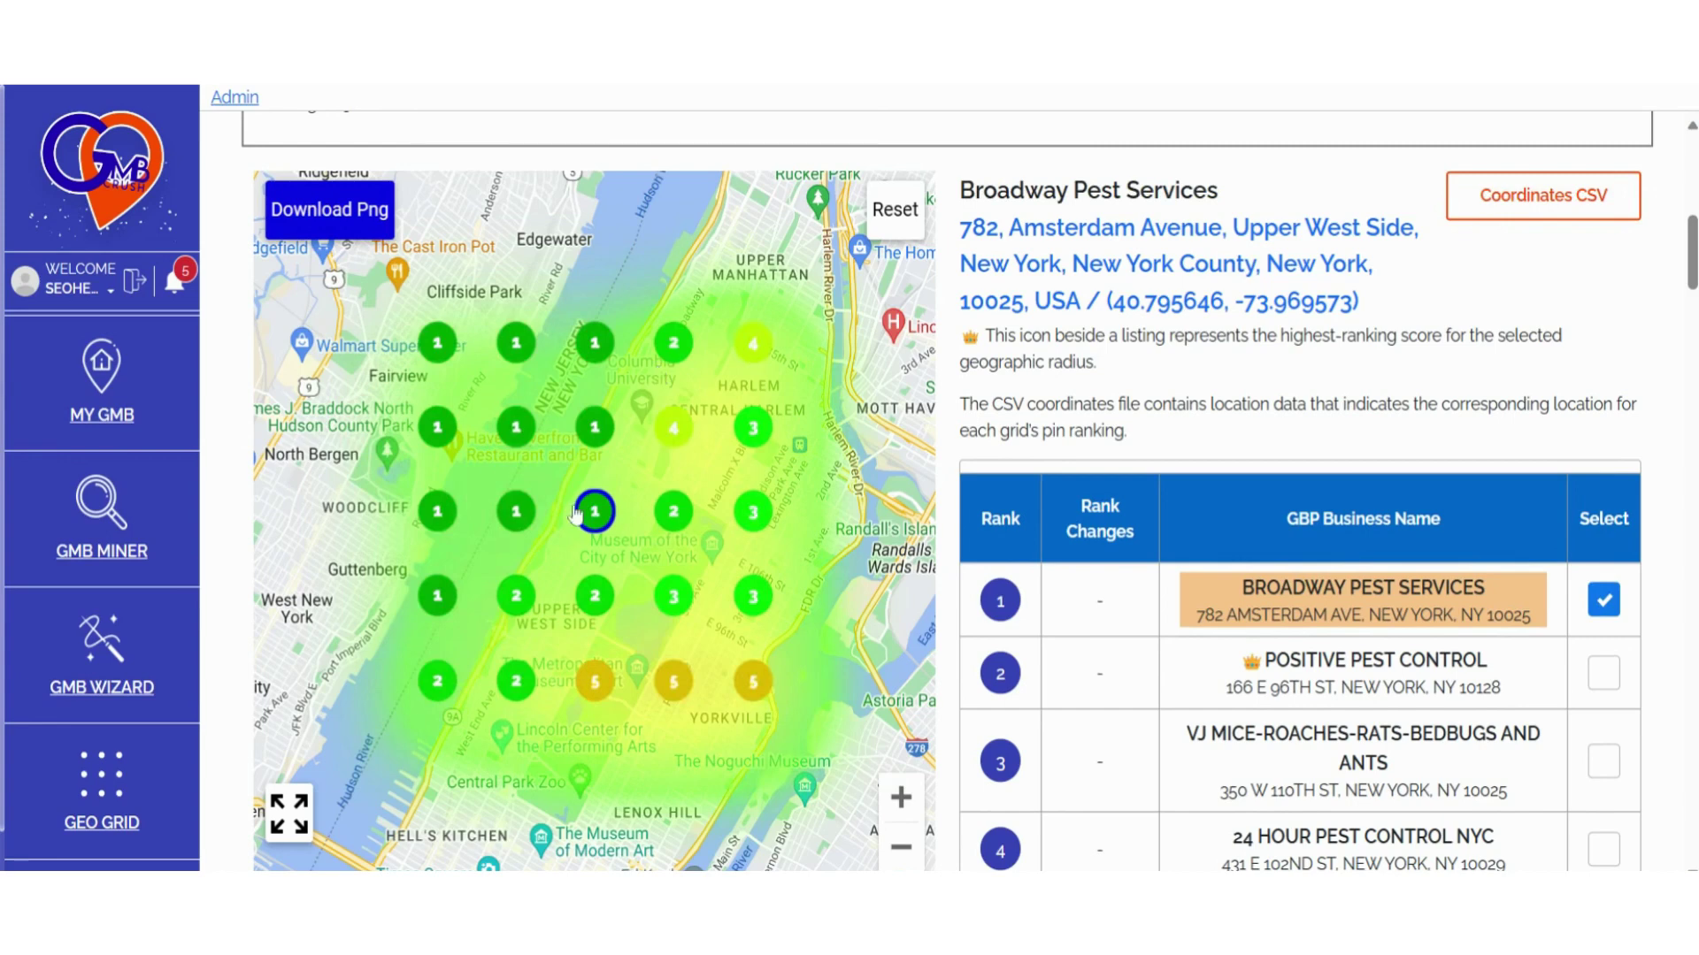
click(1605, 675)
click(1605, 761)
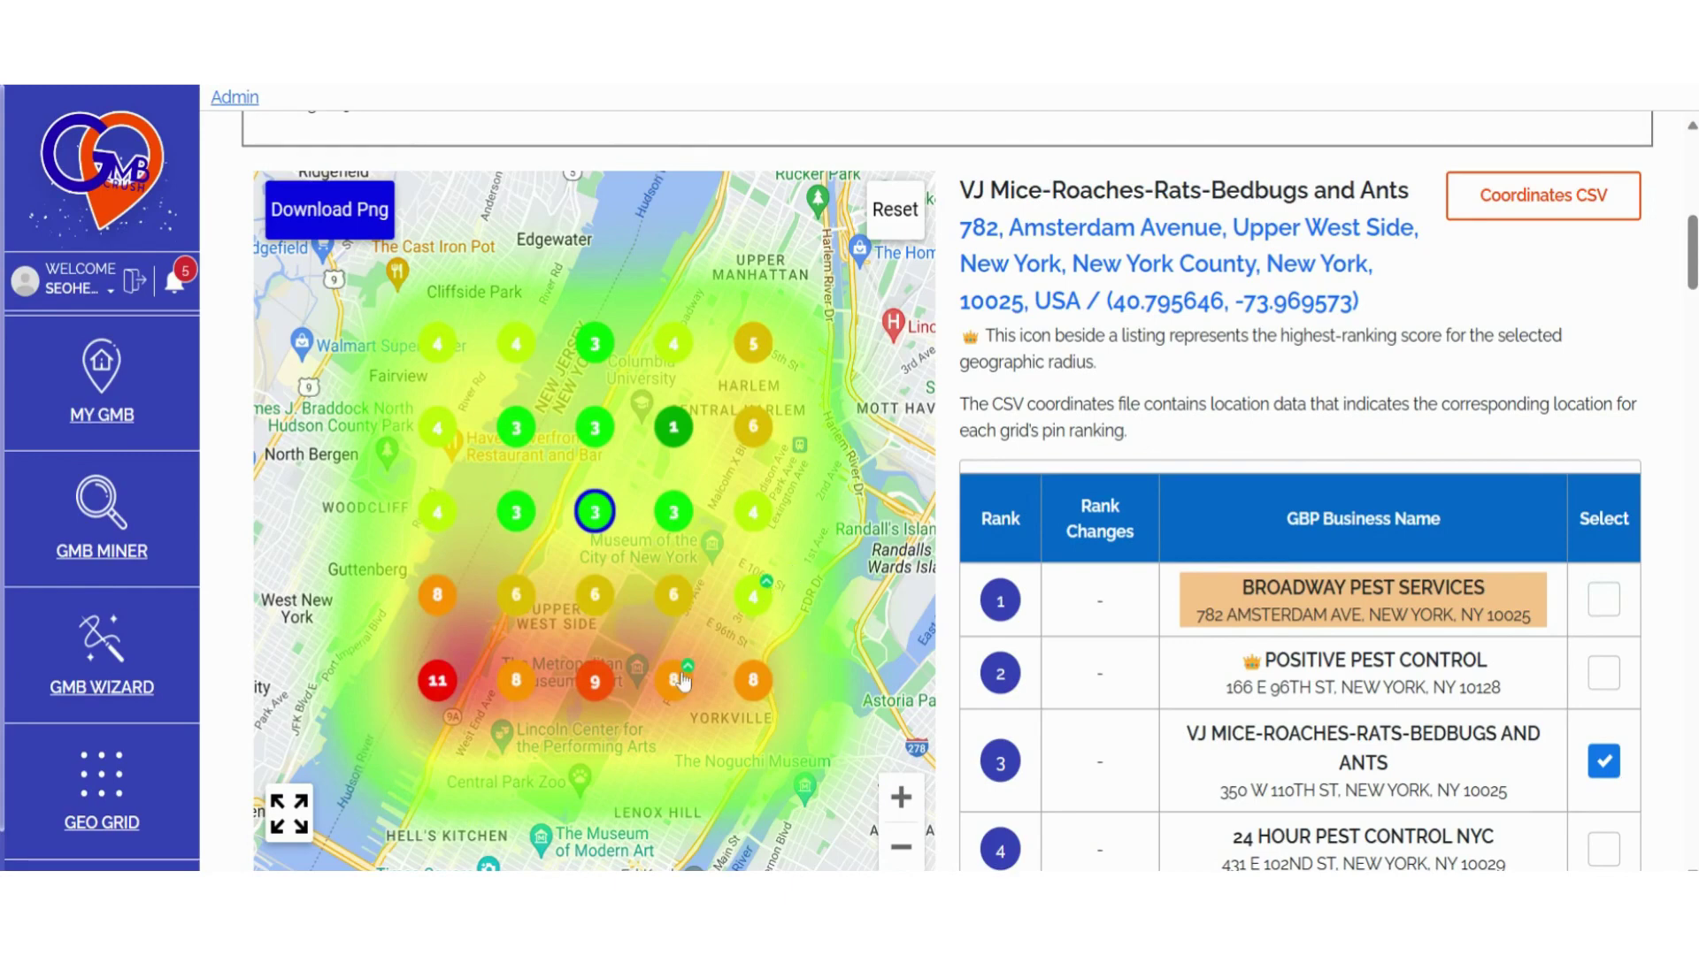
click(1603, 850)
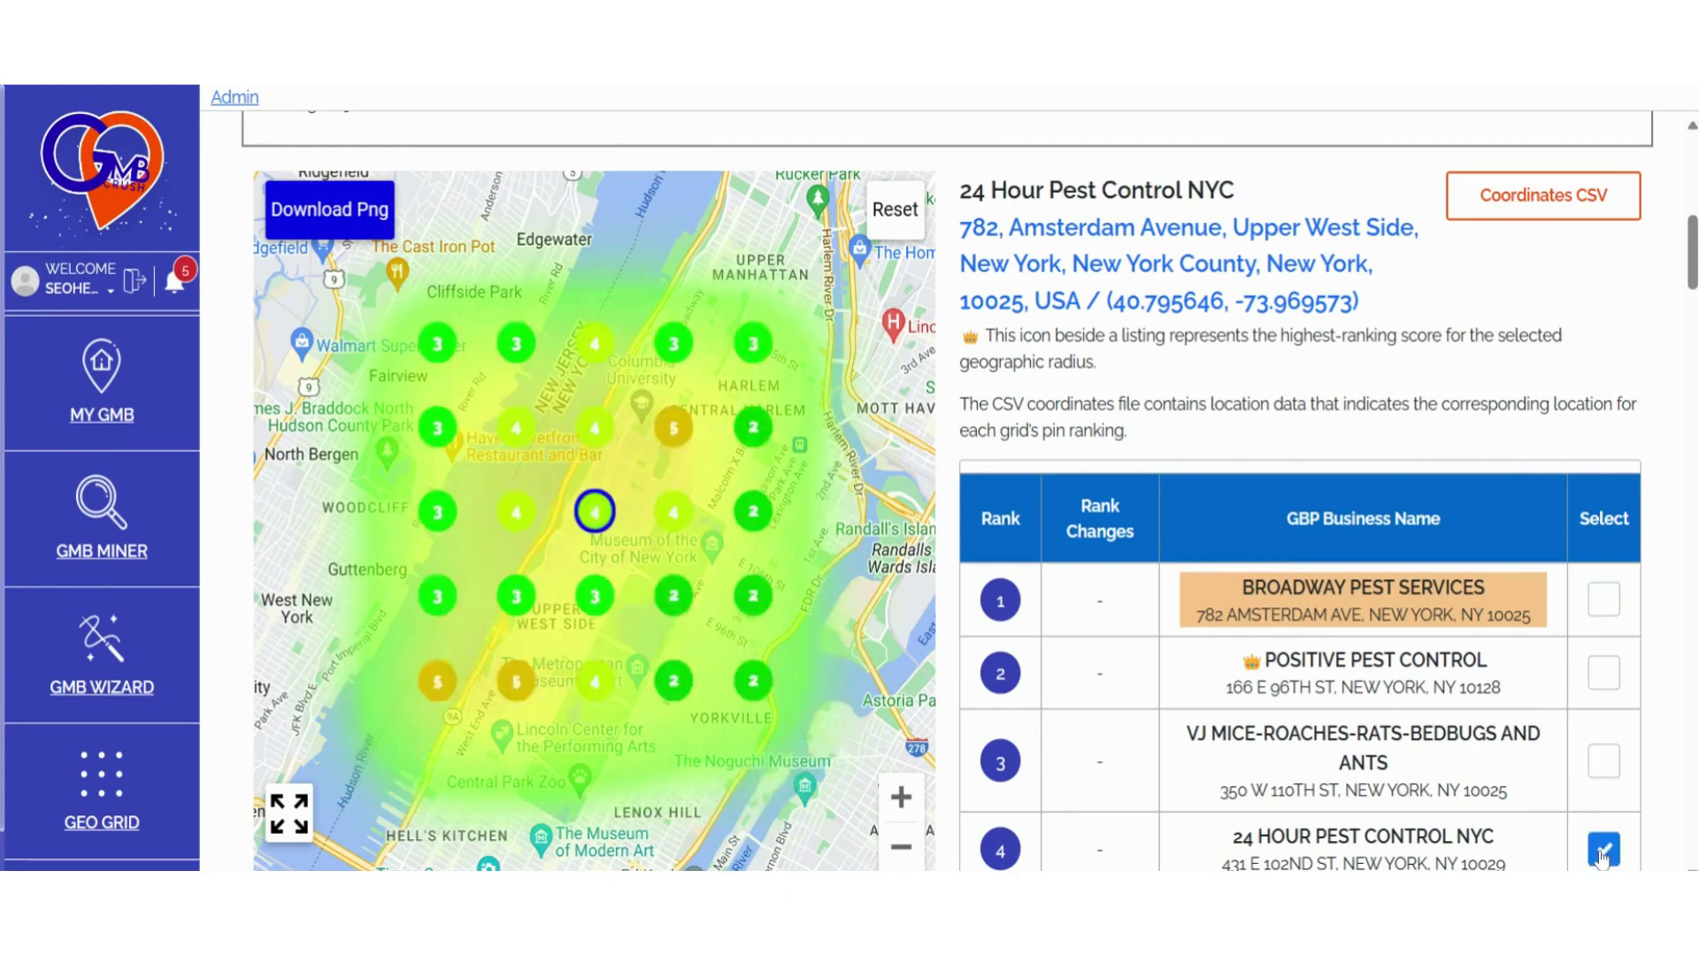
scroll(1630, 784, down, 1)
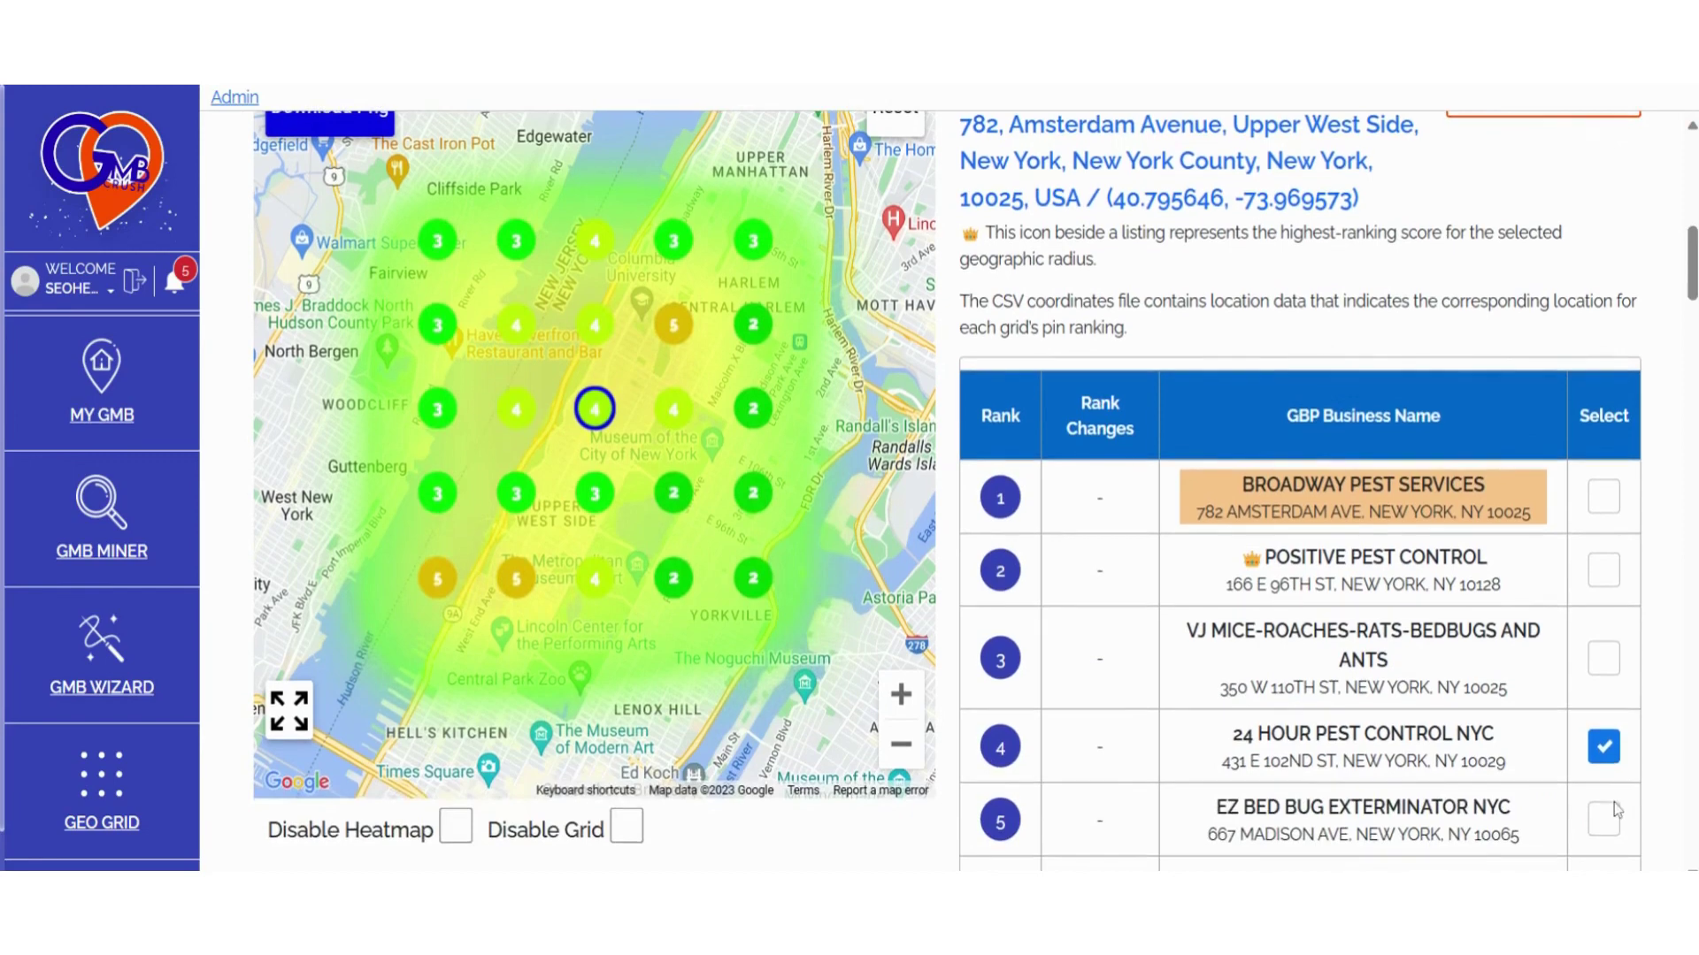
click(1605, 821)
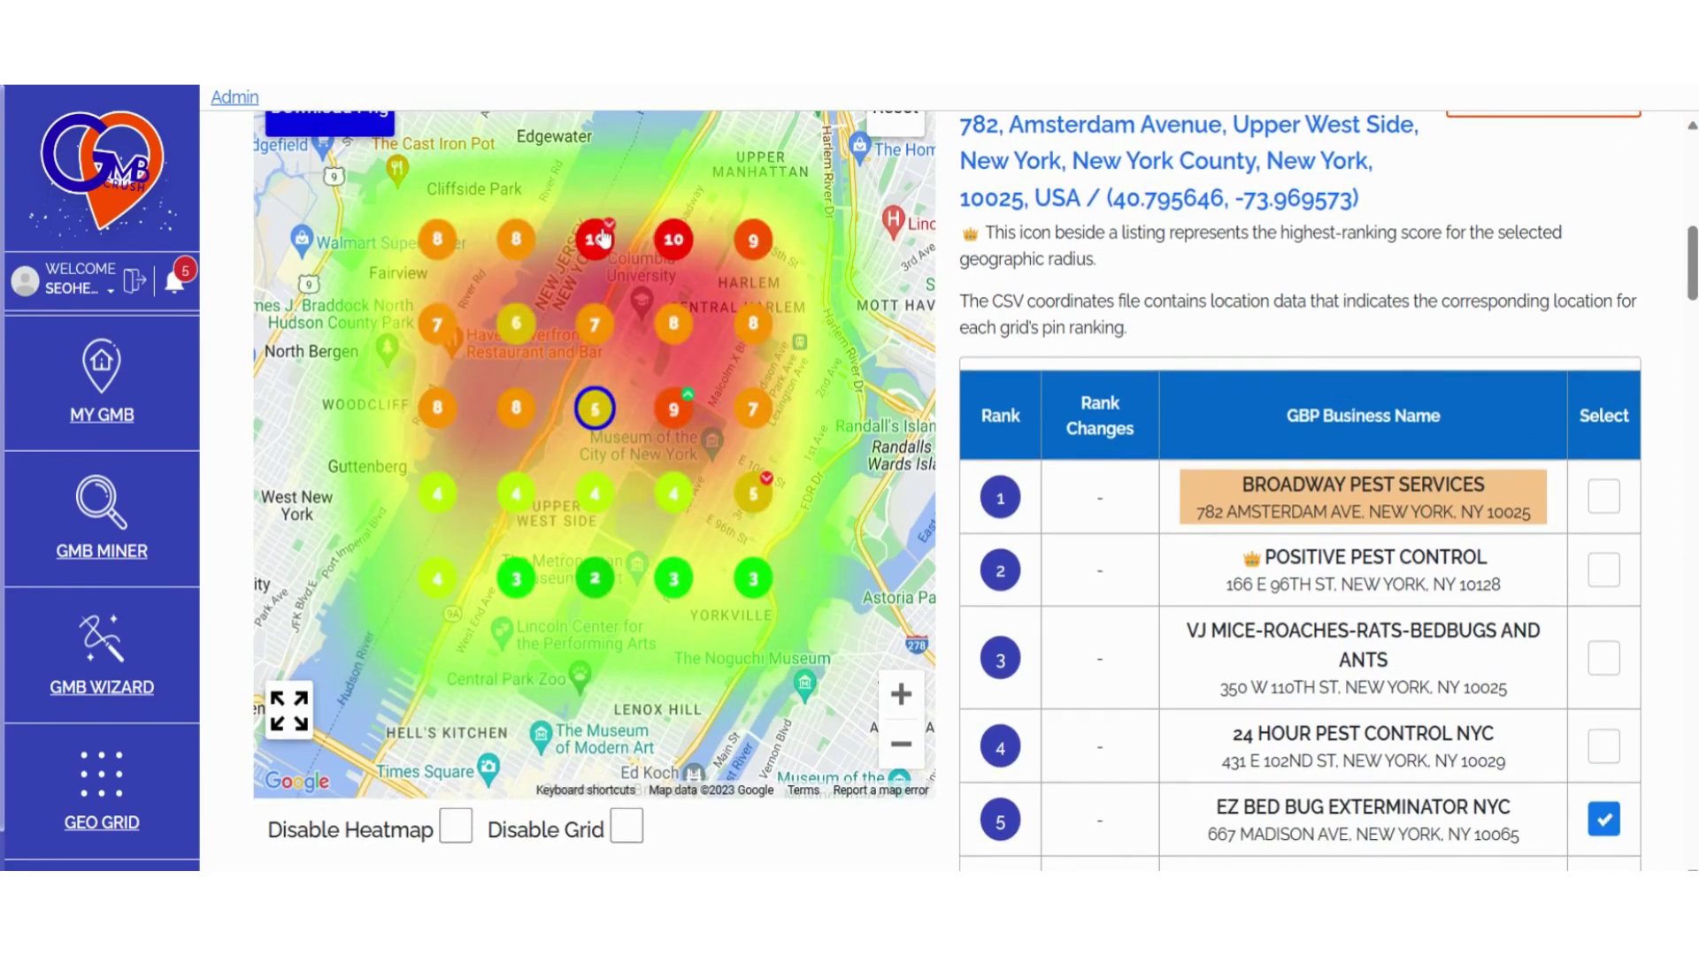
- Hide and restore the heatmap overlay and the numbered grid pins on the map
scroll(1185, 644, down, 6)
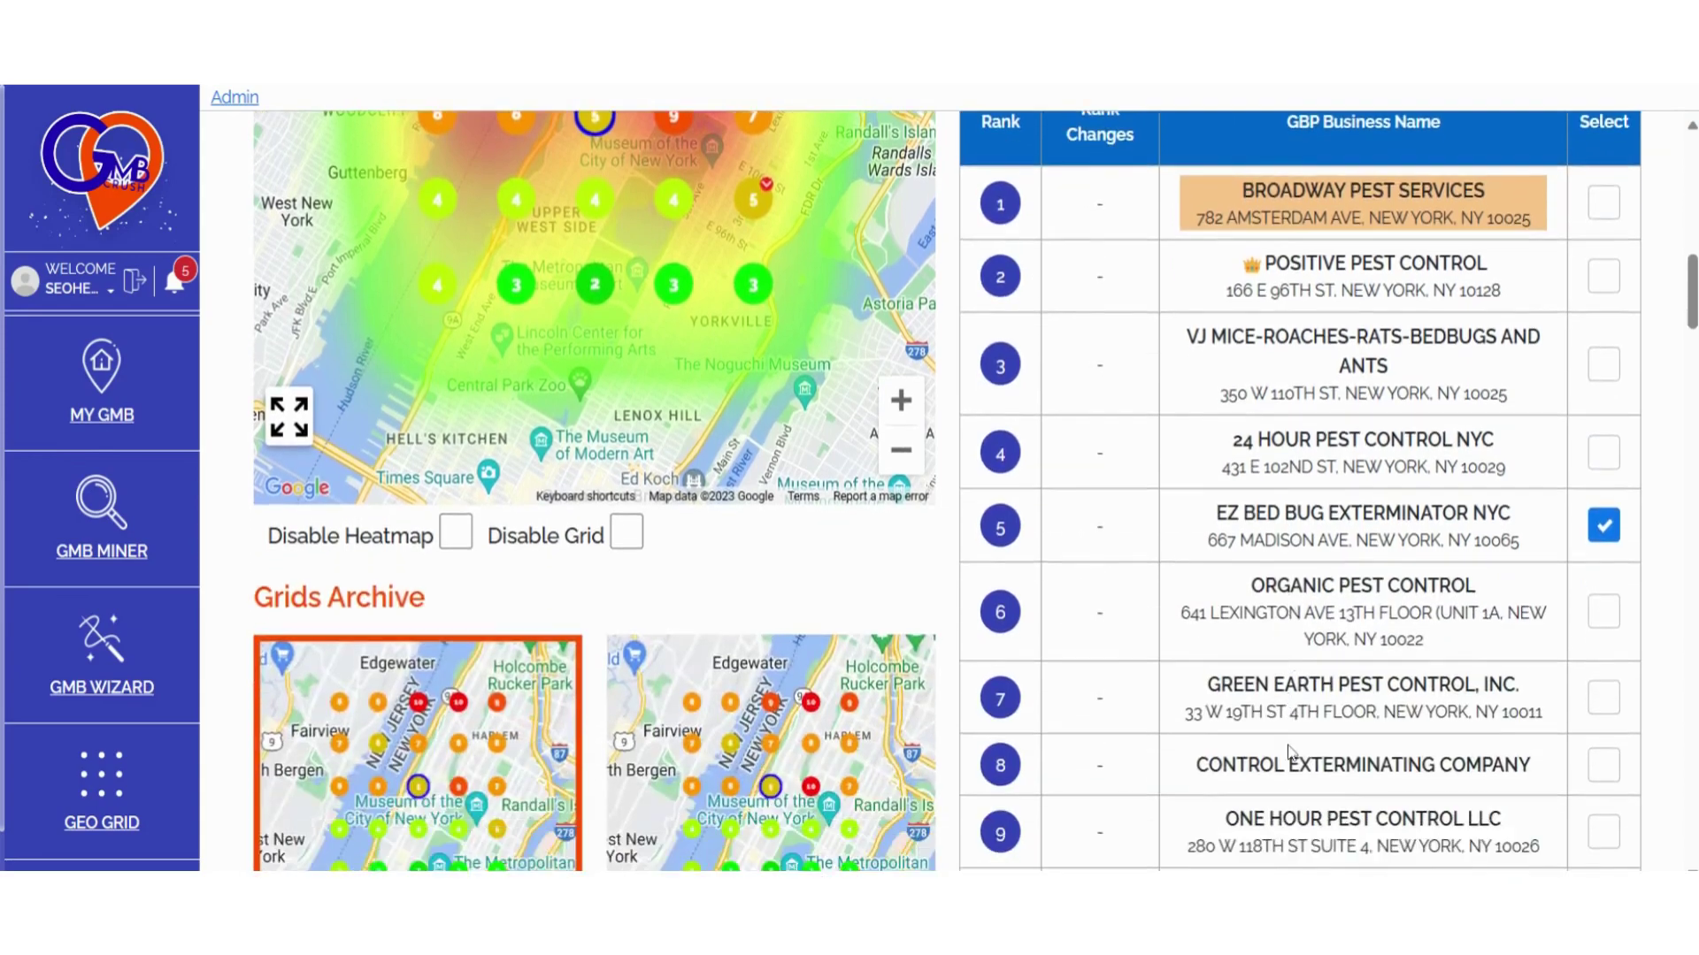
scroll(1289, 752, down, 2)
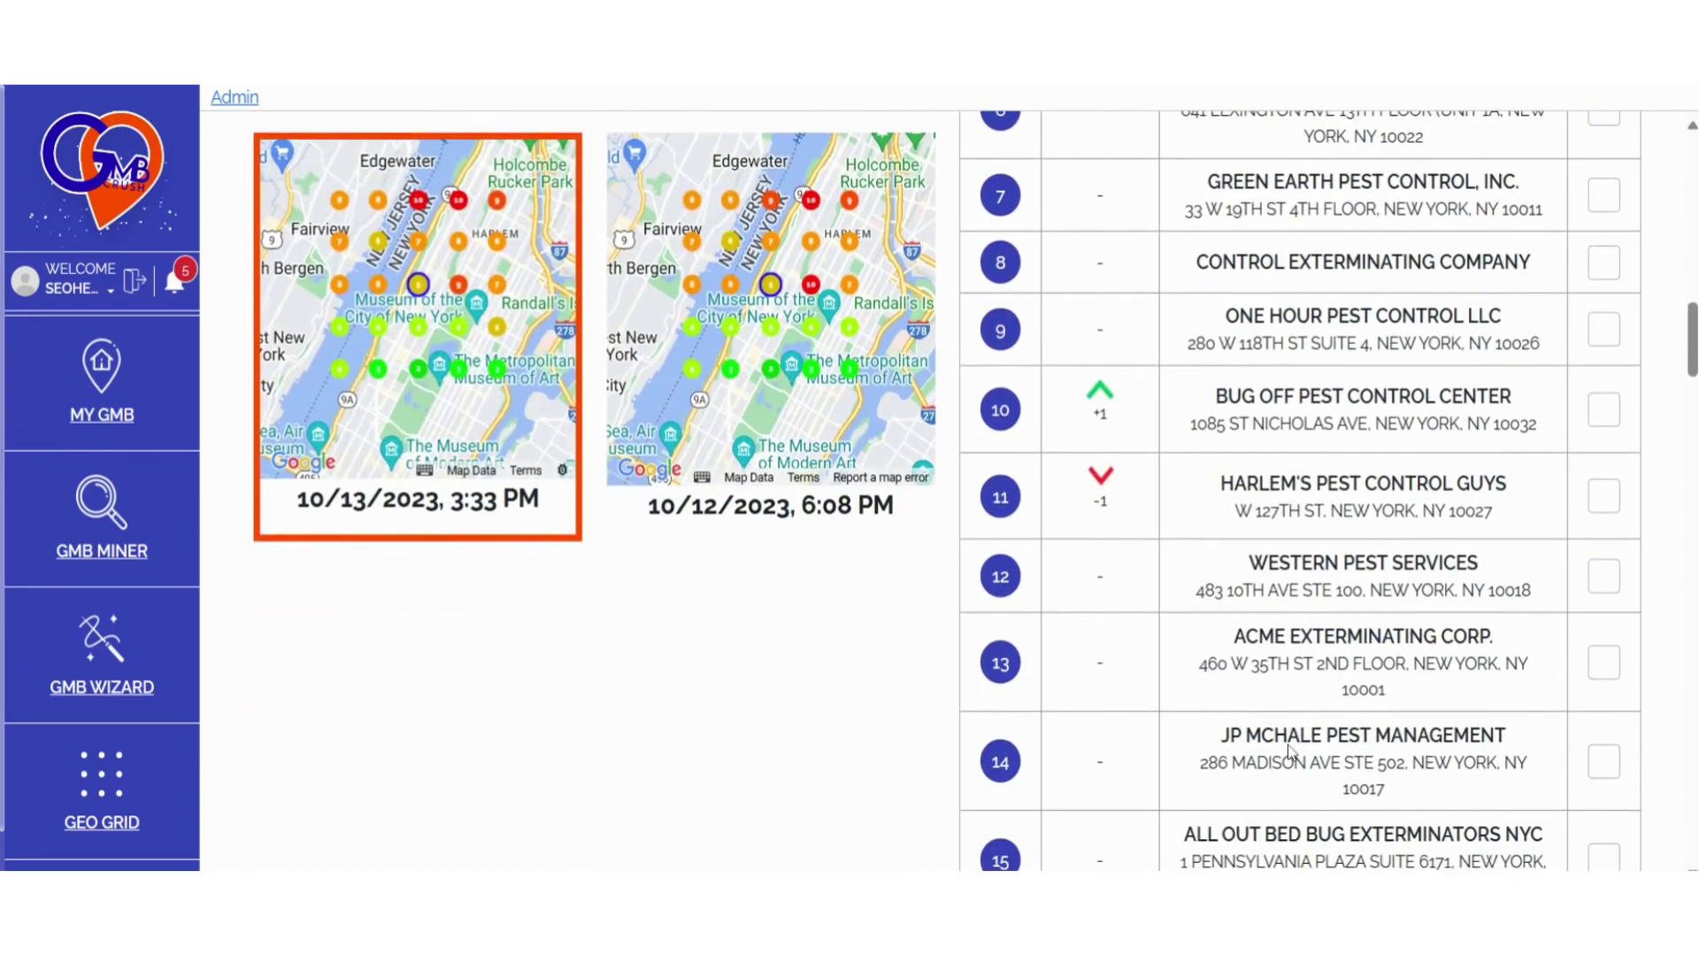
scroll(1212, 492, up, 2)
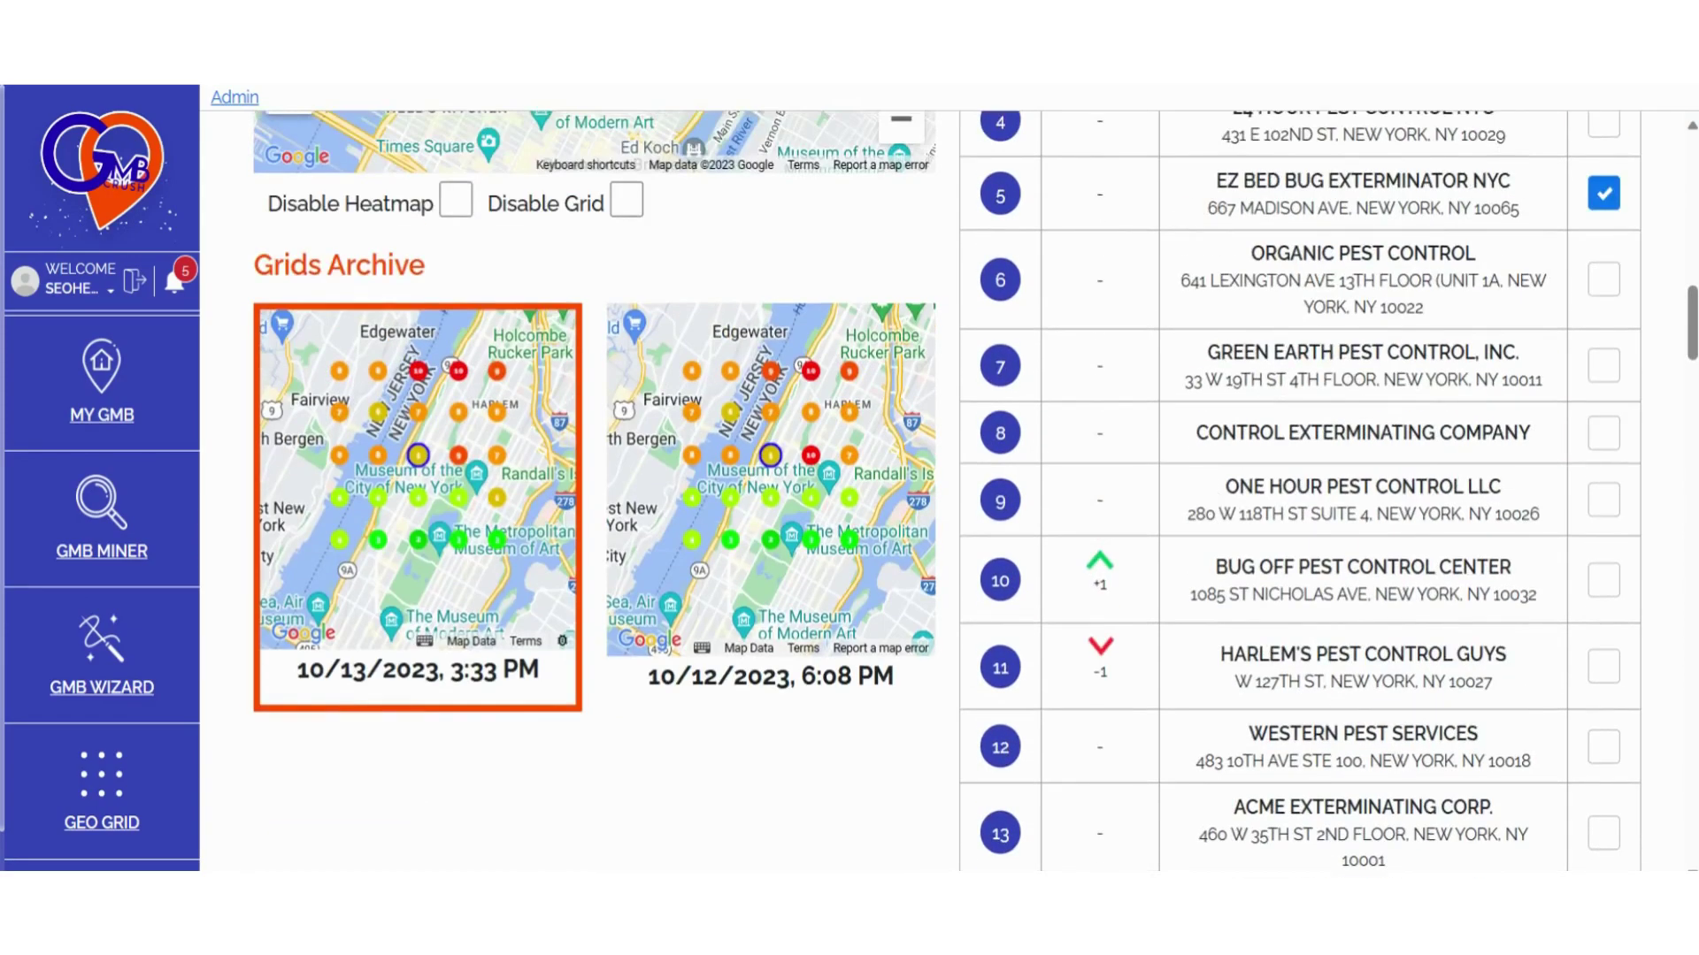
scroll(974, 491, up, 7)
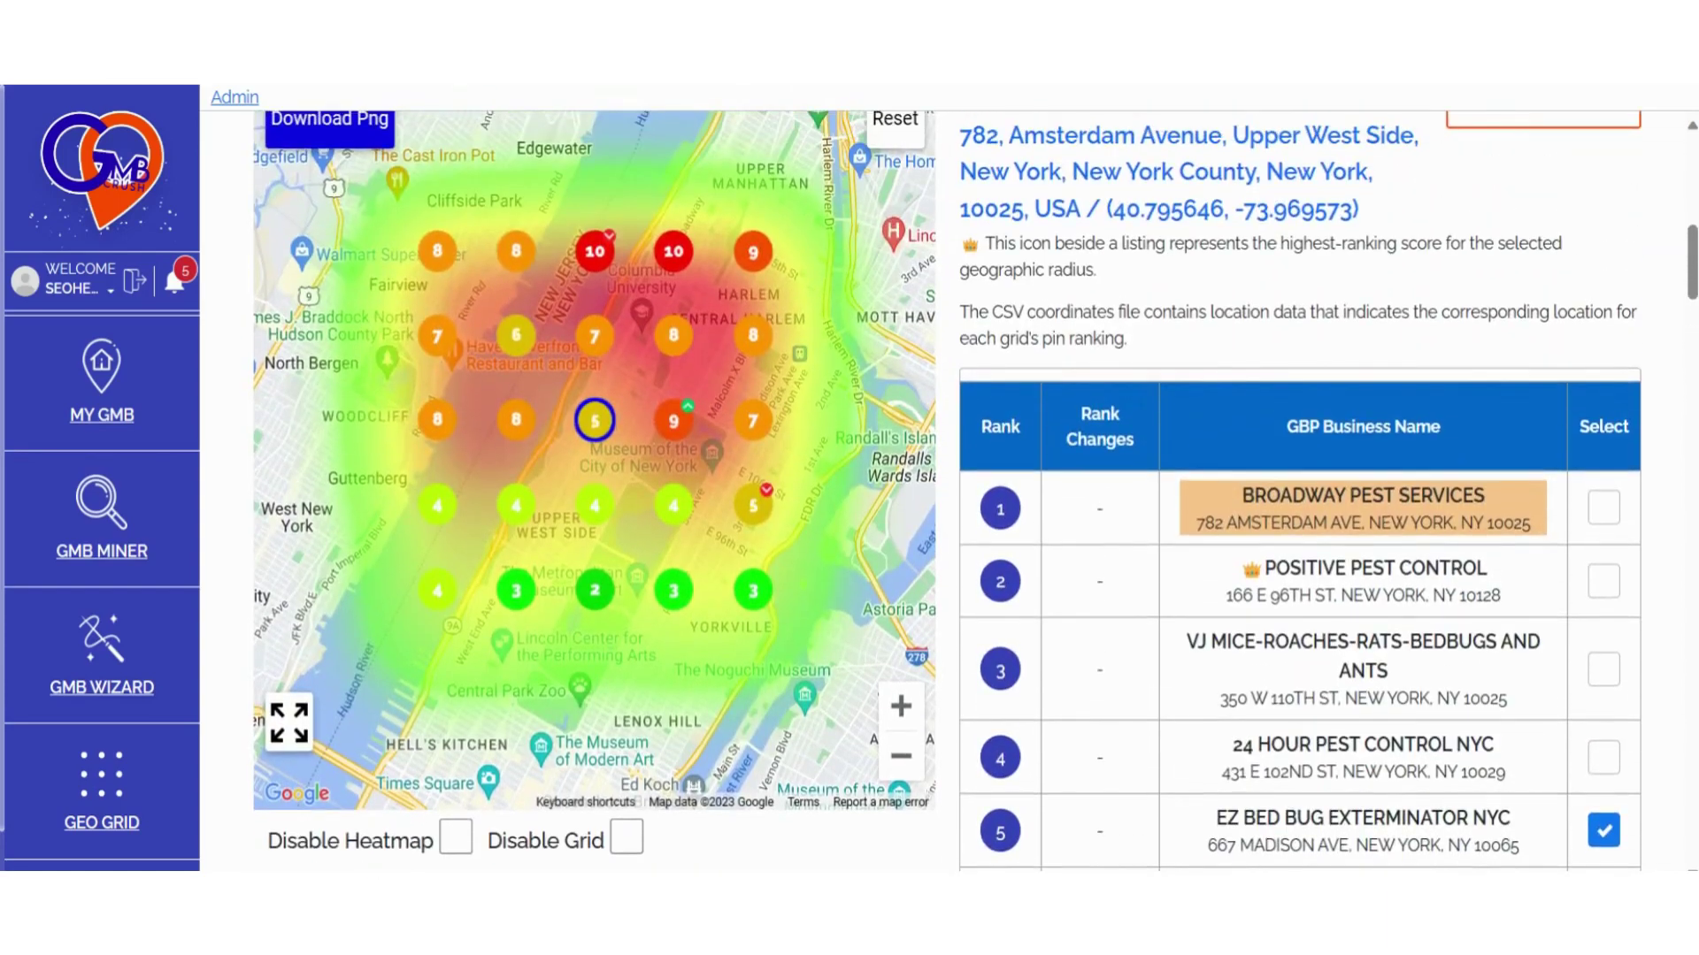
scroll(218, 133, up, 10)
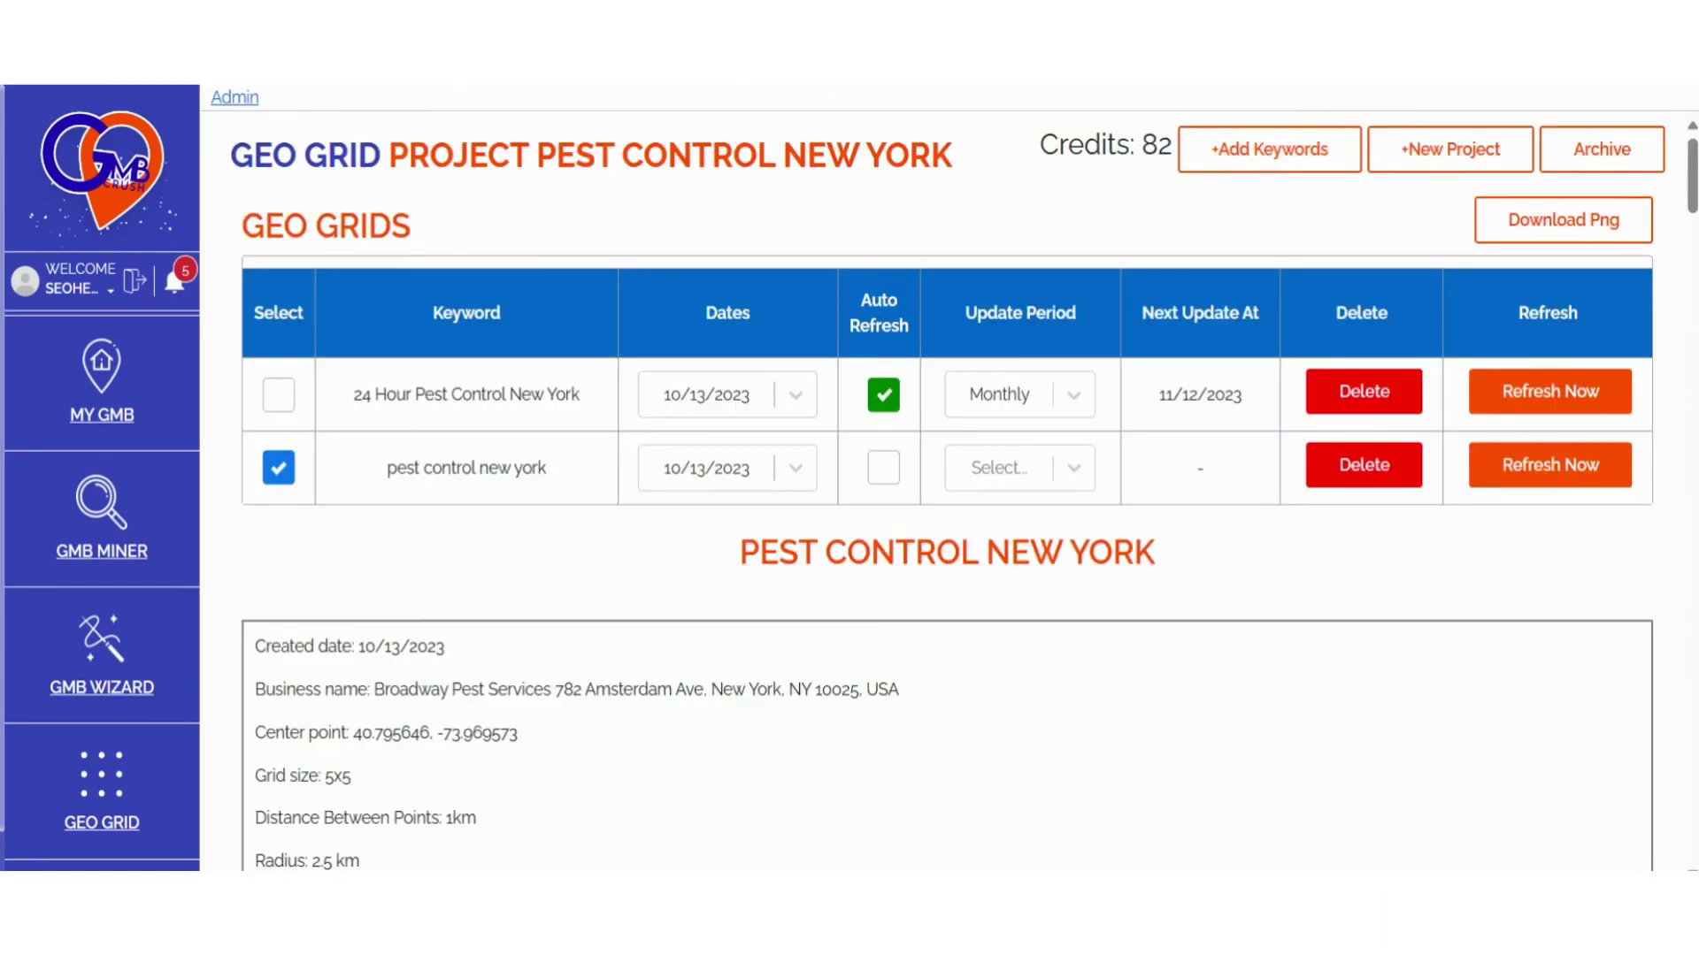
scroll(1285, 590, down, 8)
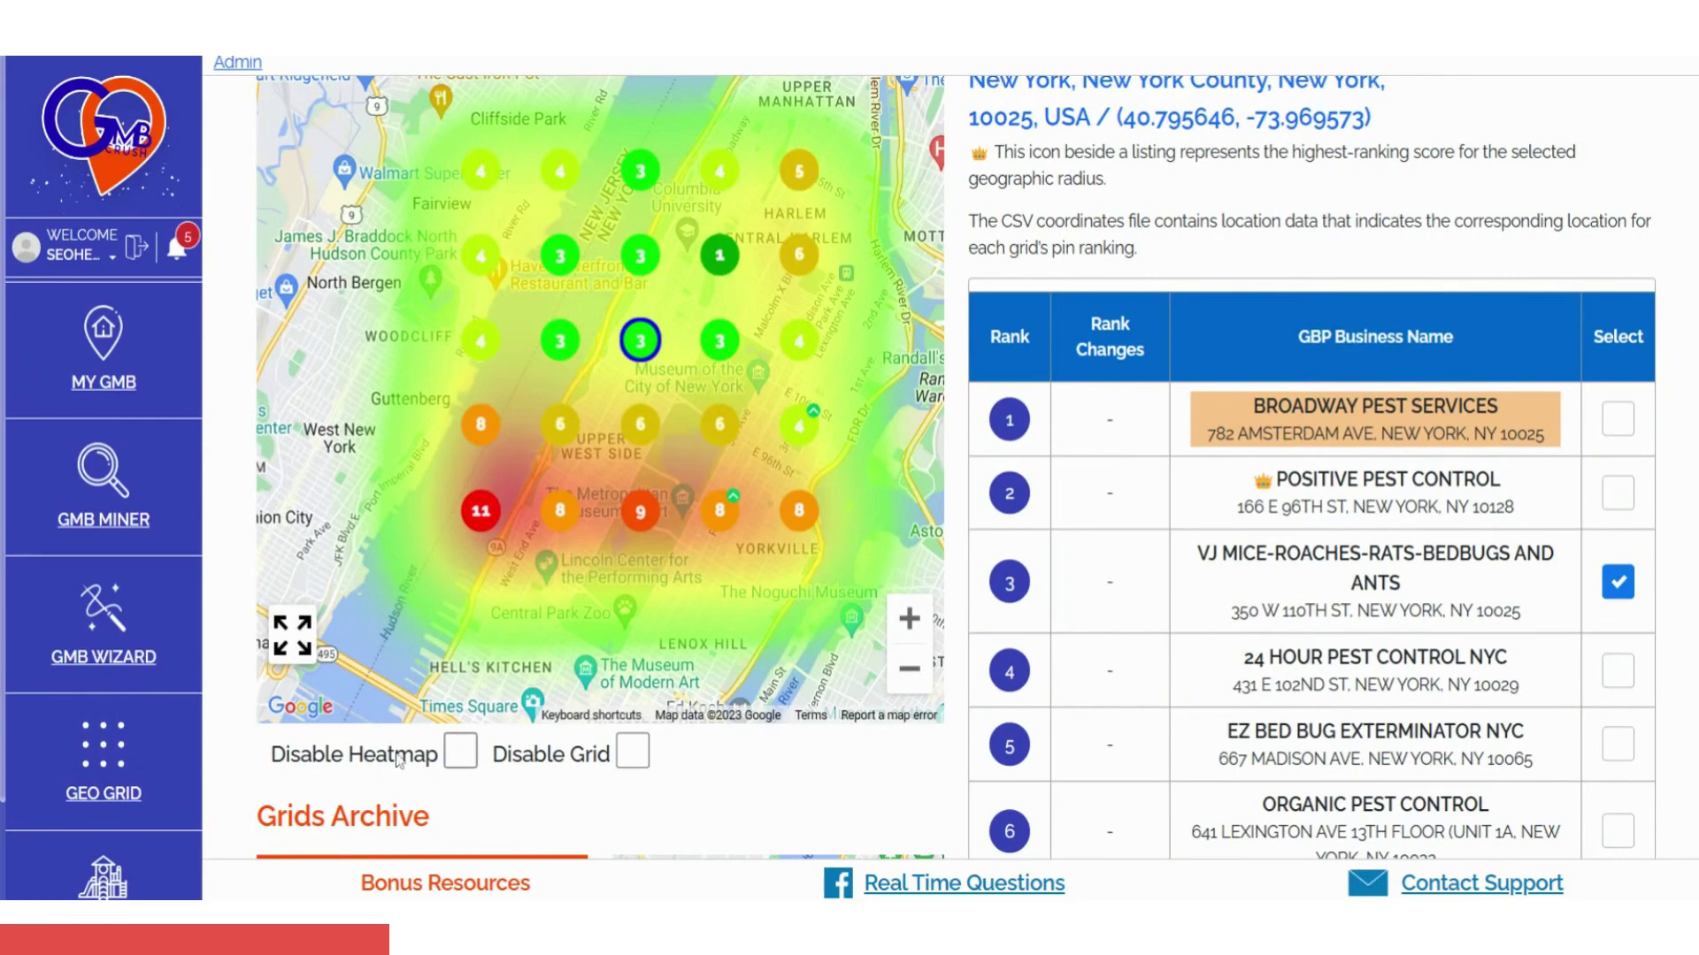
click(459, 755)
click(459, 755)
click(626, 756)
click(626, 757)
- Scroll past the Grids Archive to the GMB Insights table
scroll(177, 681, down, 2)
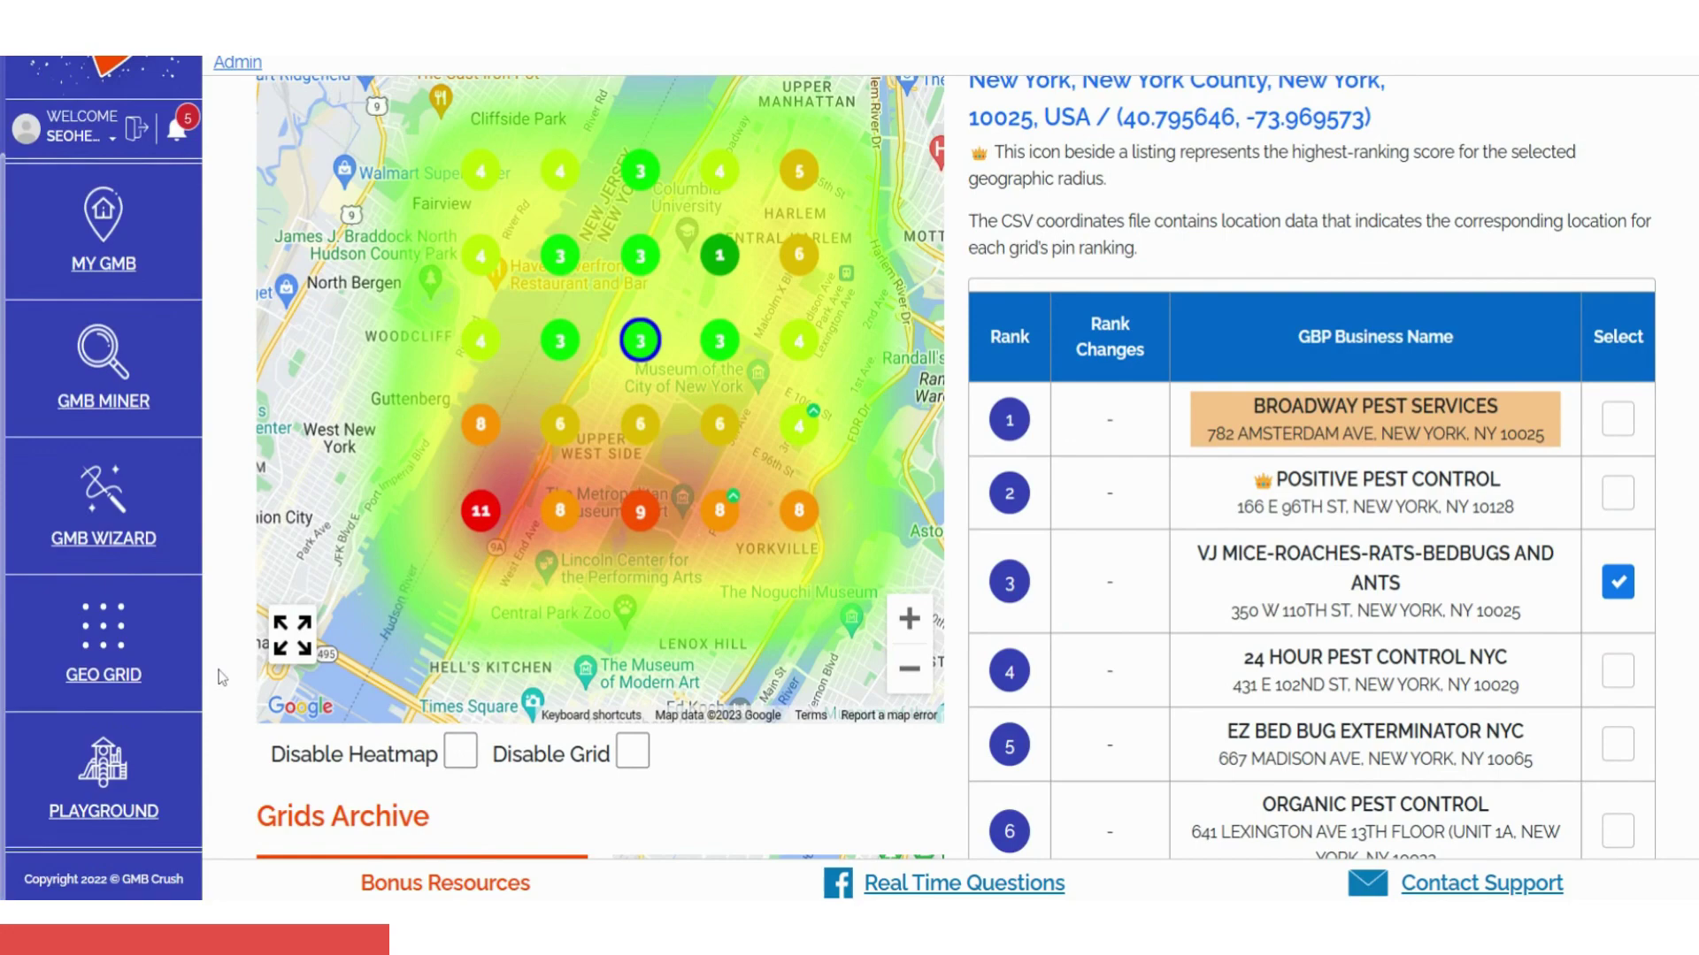
scroll(451, 819, down, 1)
scroll(451, 819, down, 5)
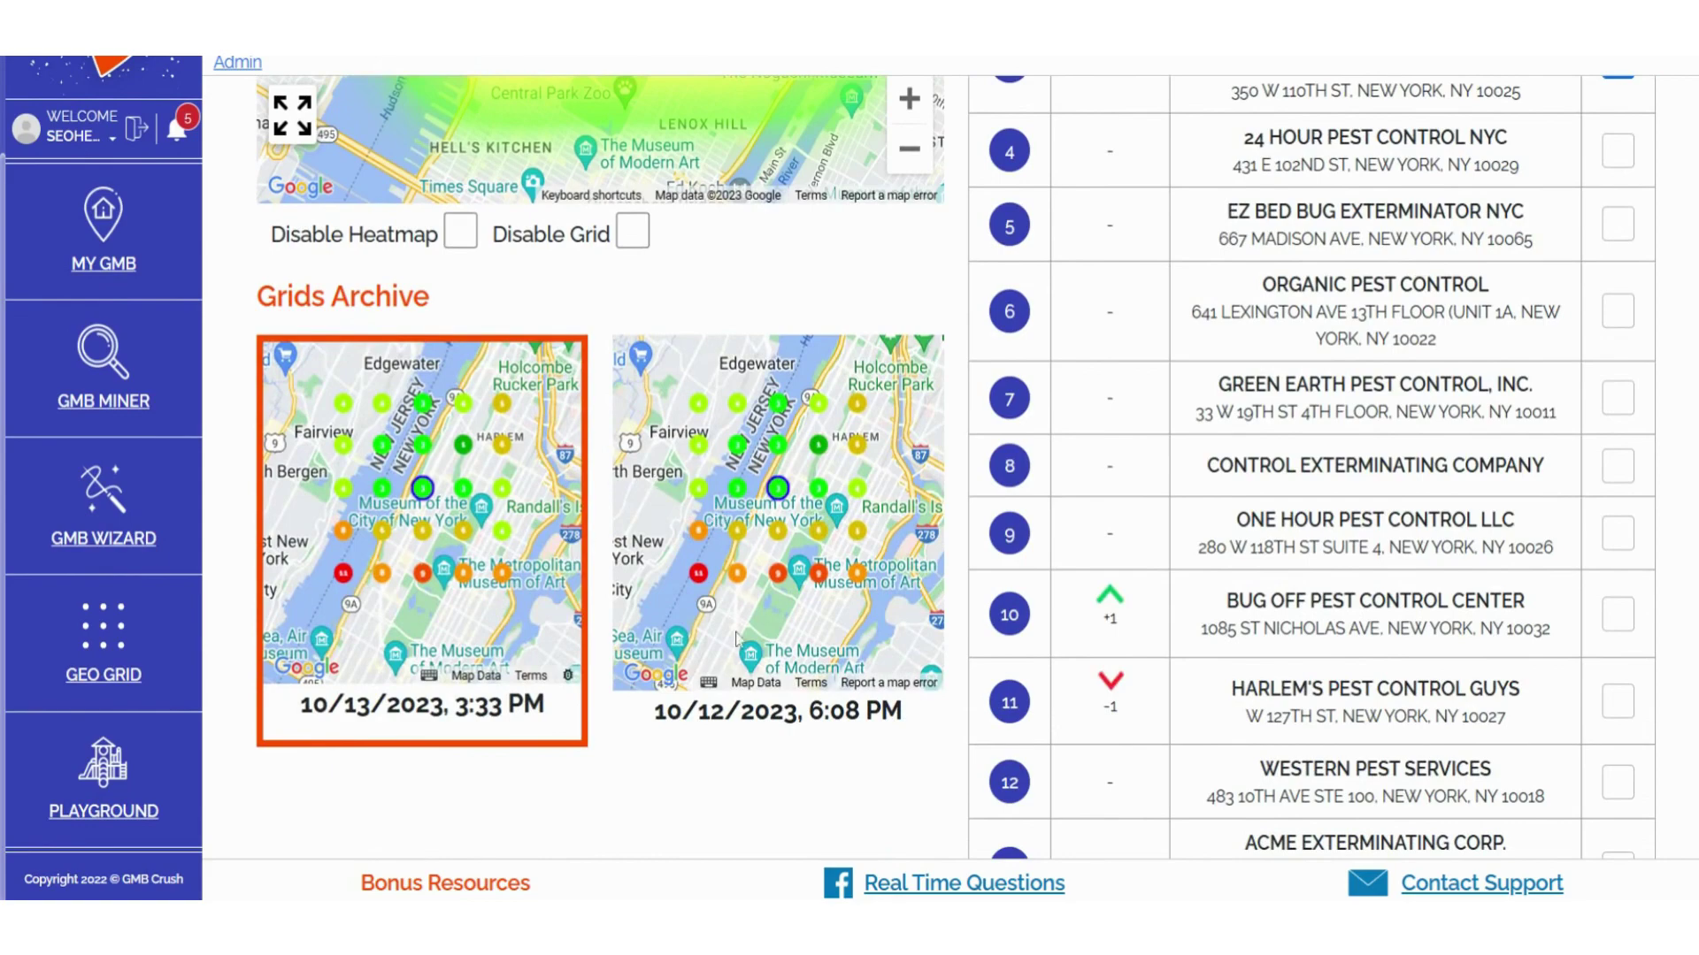
scroll(662, 757, down, 3)
scroll(661, 758, down, 12)
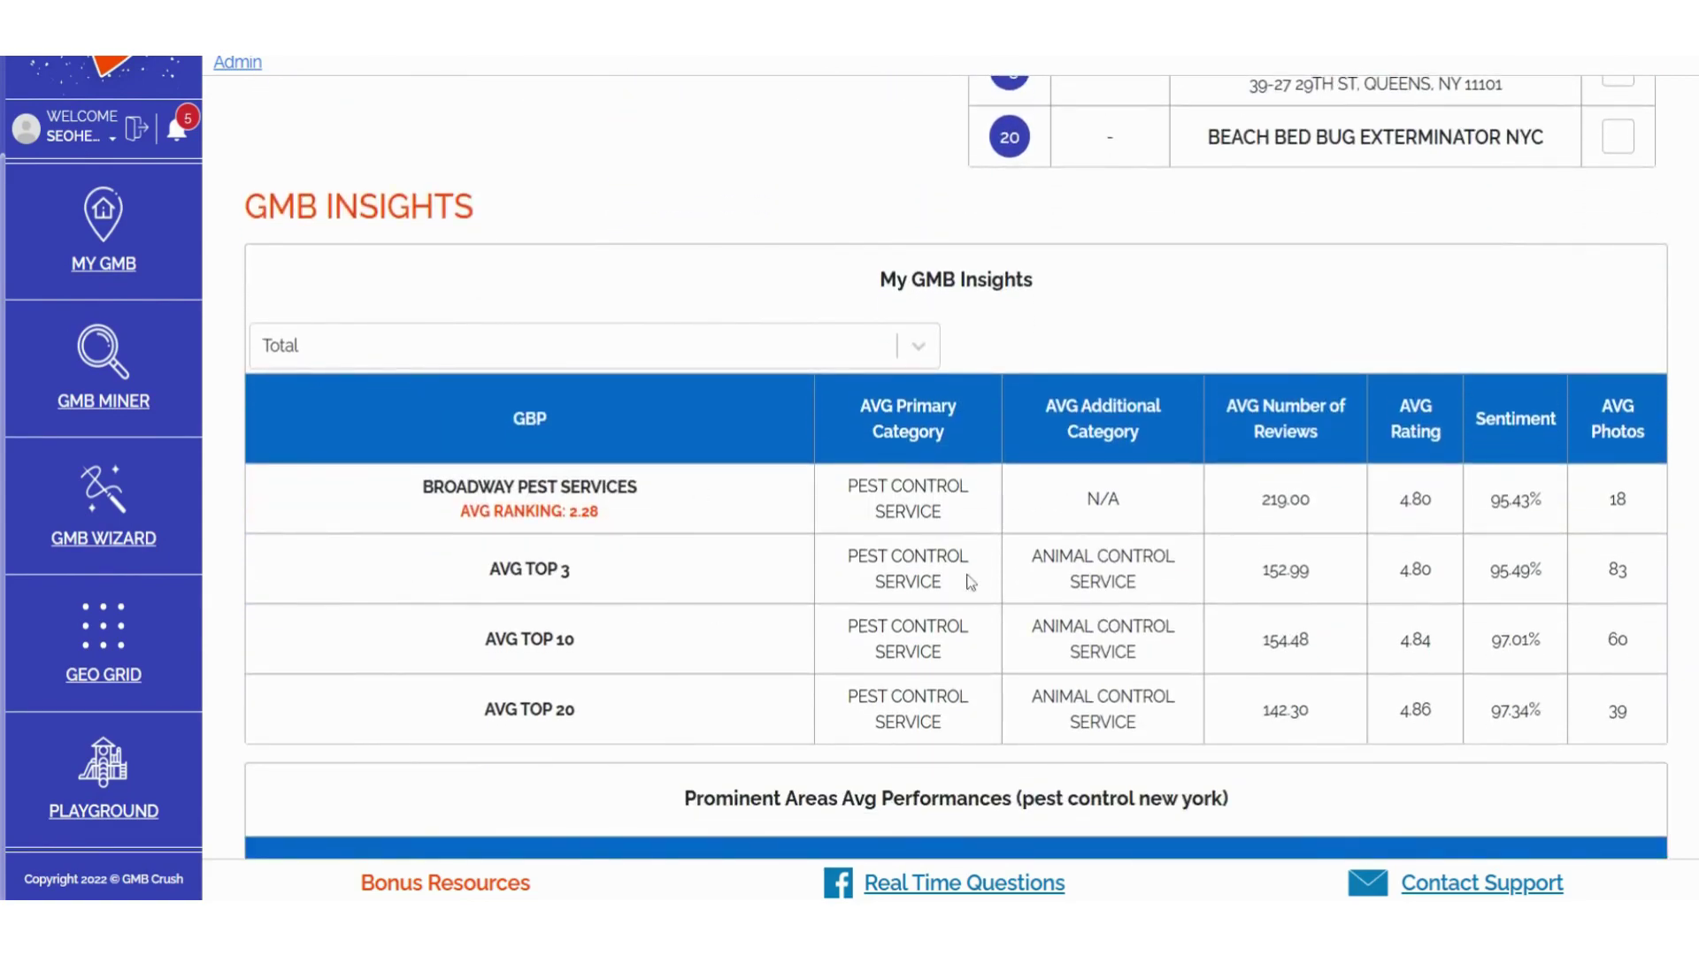
- Browse the My GMB Insights area filter list, keep Total, and move down to Prominent Areas
click(732, 363)
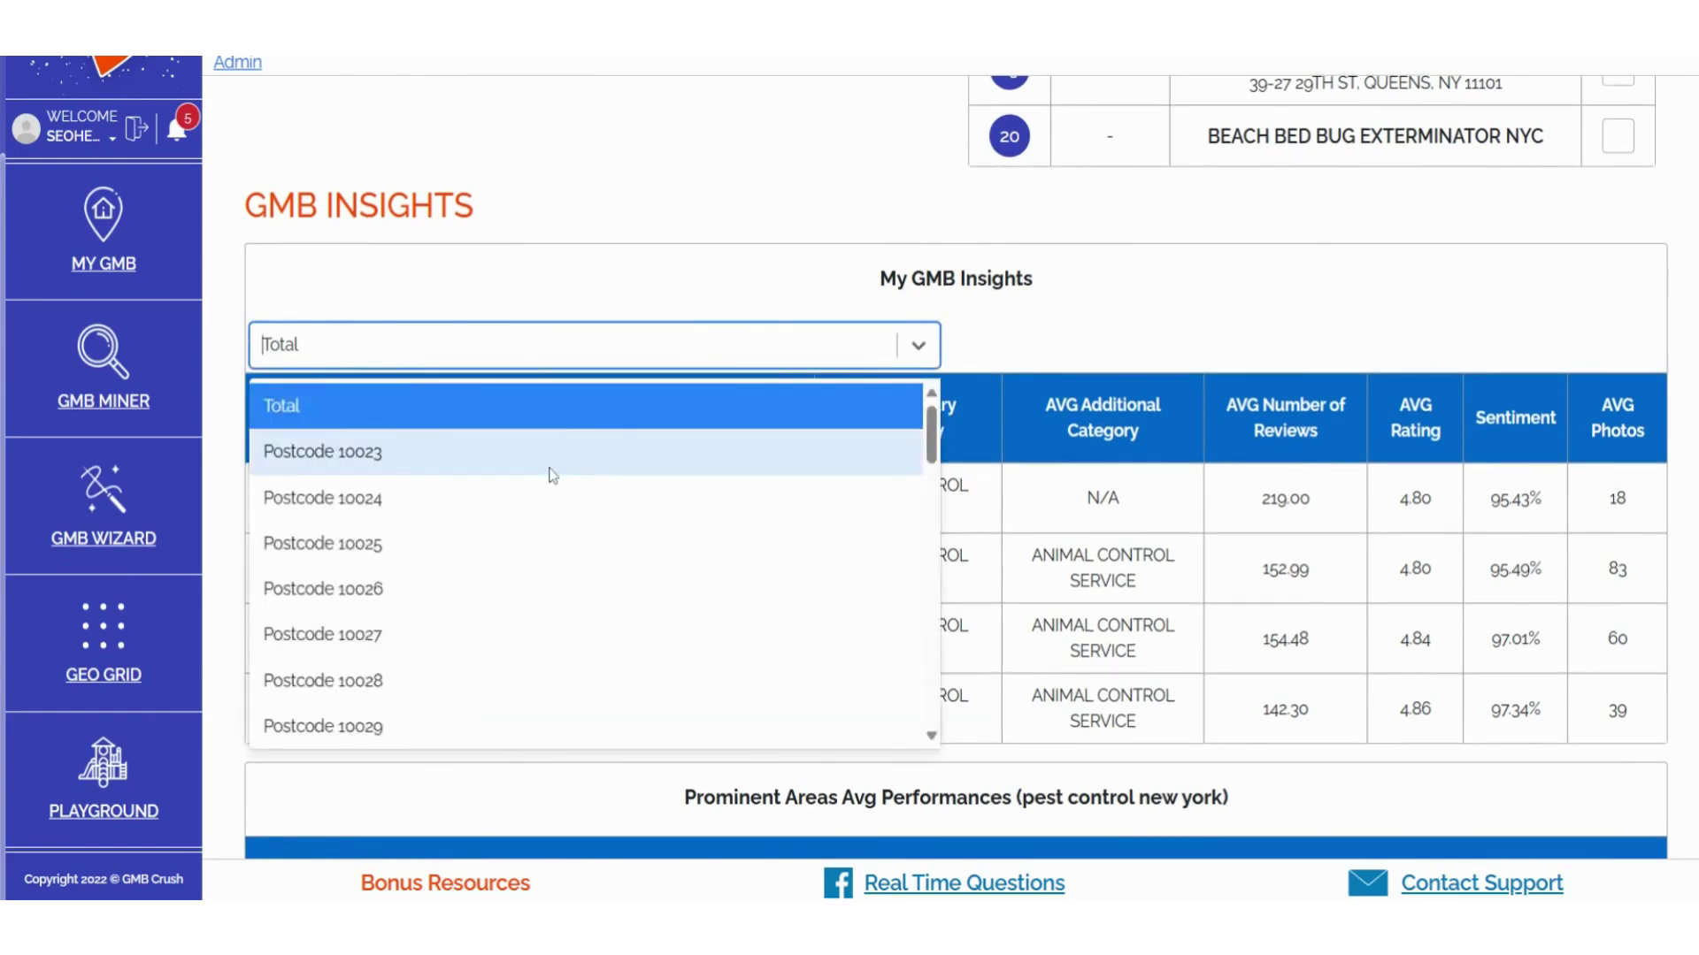
scroll(552, 475, down, 4)
scroll(584, 447, down, 3)
scroll(583, 449, down, 5)
scroll(584, 443, down, 6)
scroll(584, 451, down, 7)
scroll(584, 451, down, 4)
scroll(584, 455, down, 2)
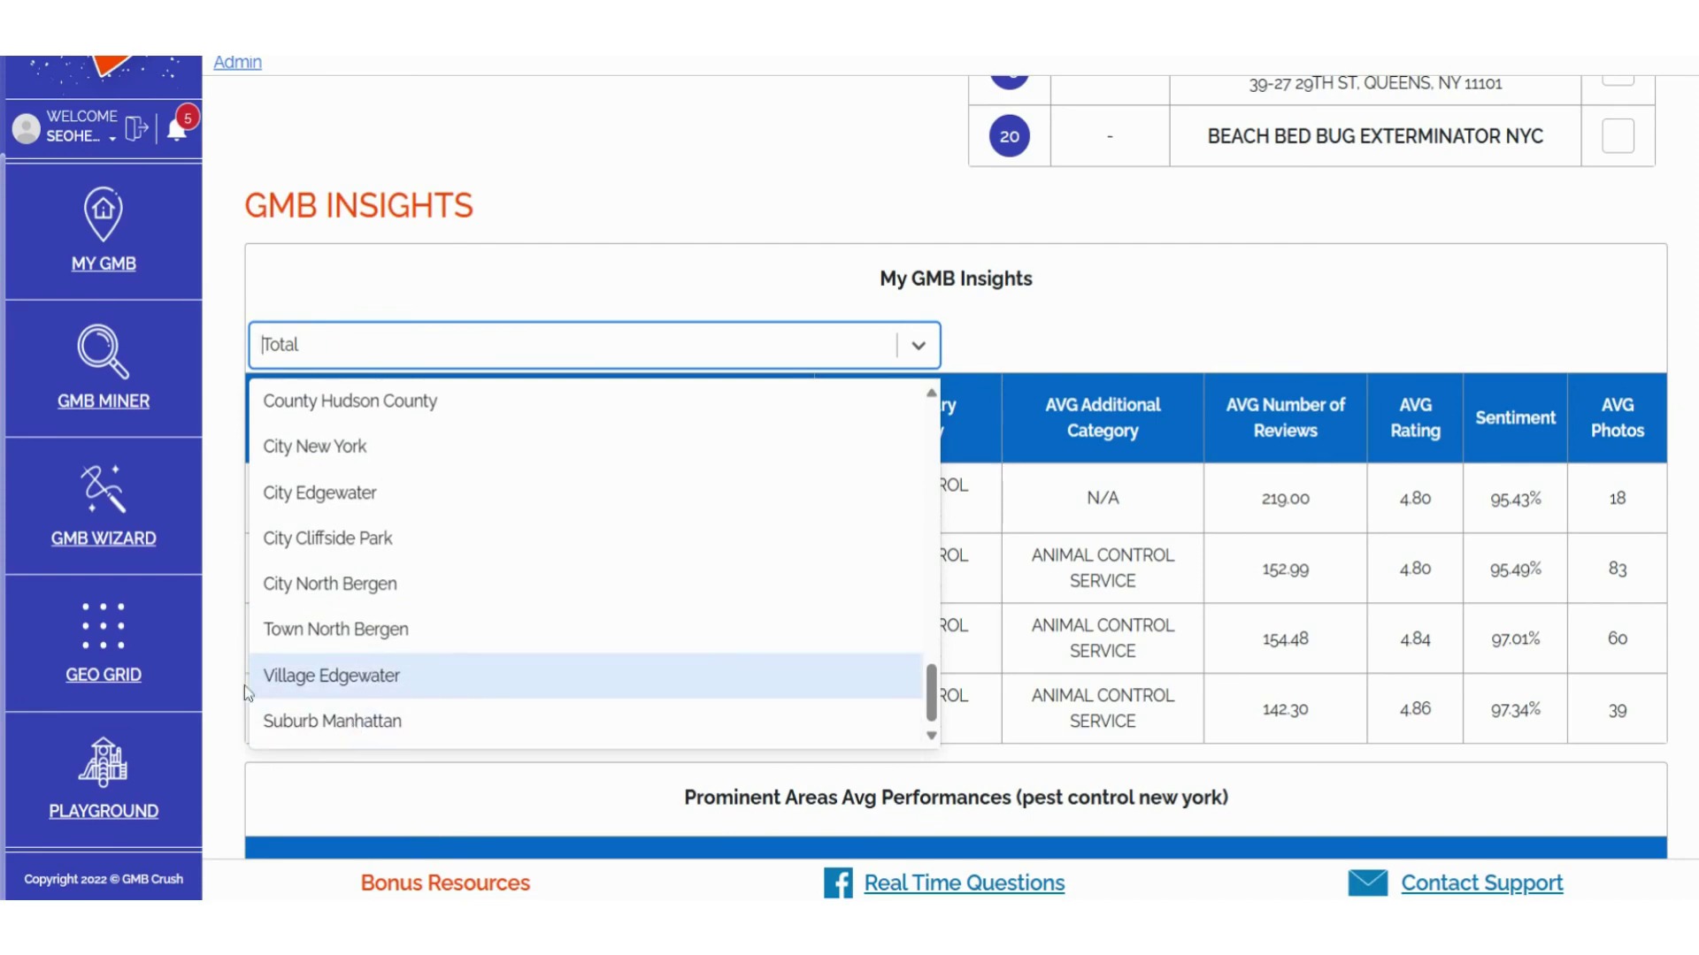
click(215, 688)
scroll(236, 728, down, 4)
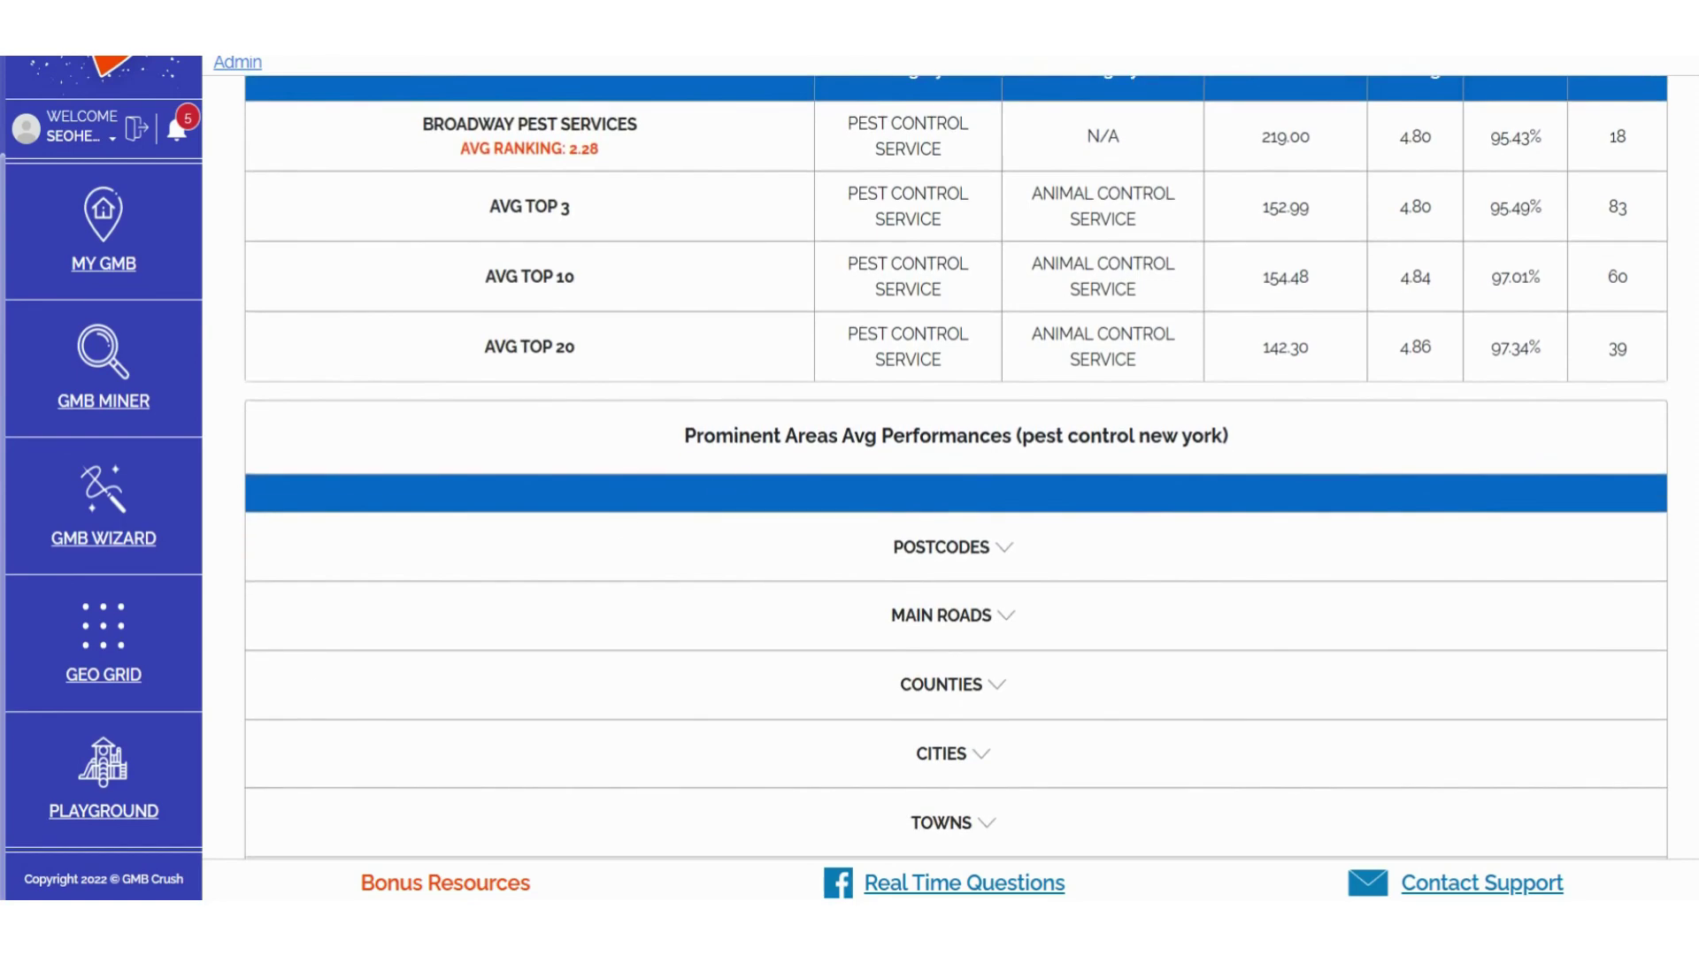
- Expand the Postcodes and Counties prominent-area performance breakdowns
drag(684, 435, 1228, 435)
click(566, 452)
scroll(563, 451, down, 3)
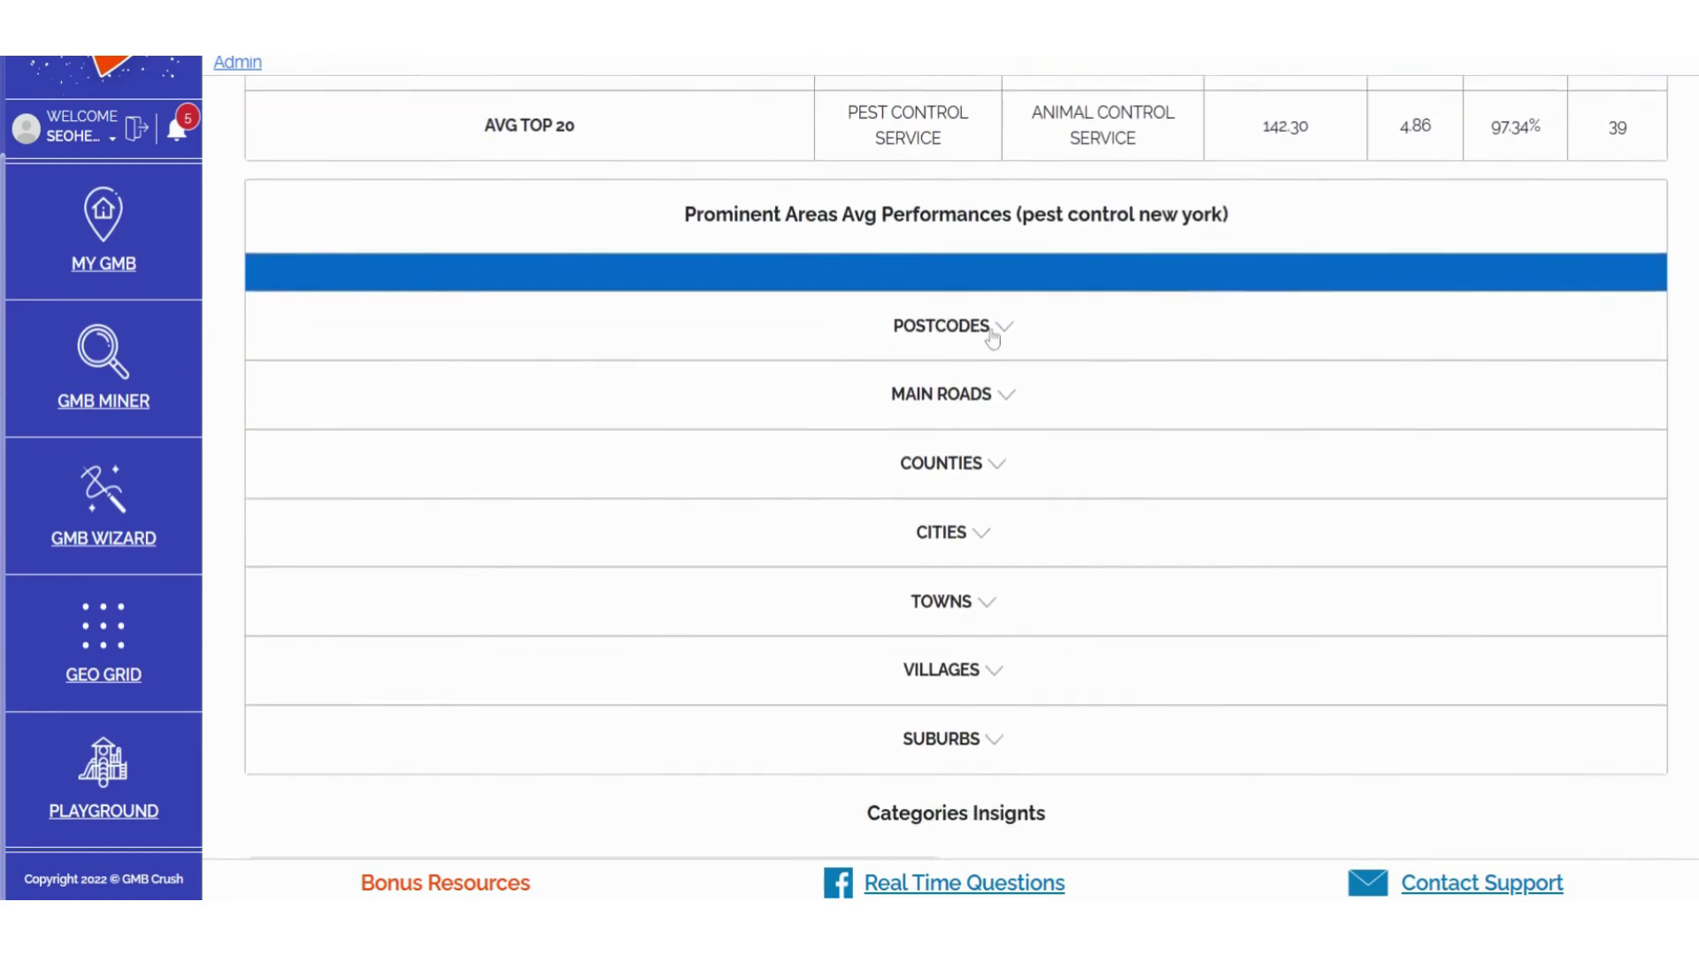
click(993, 339)
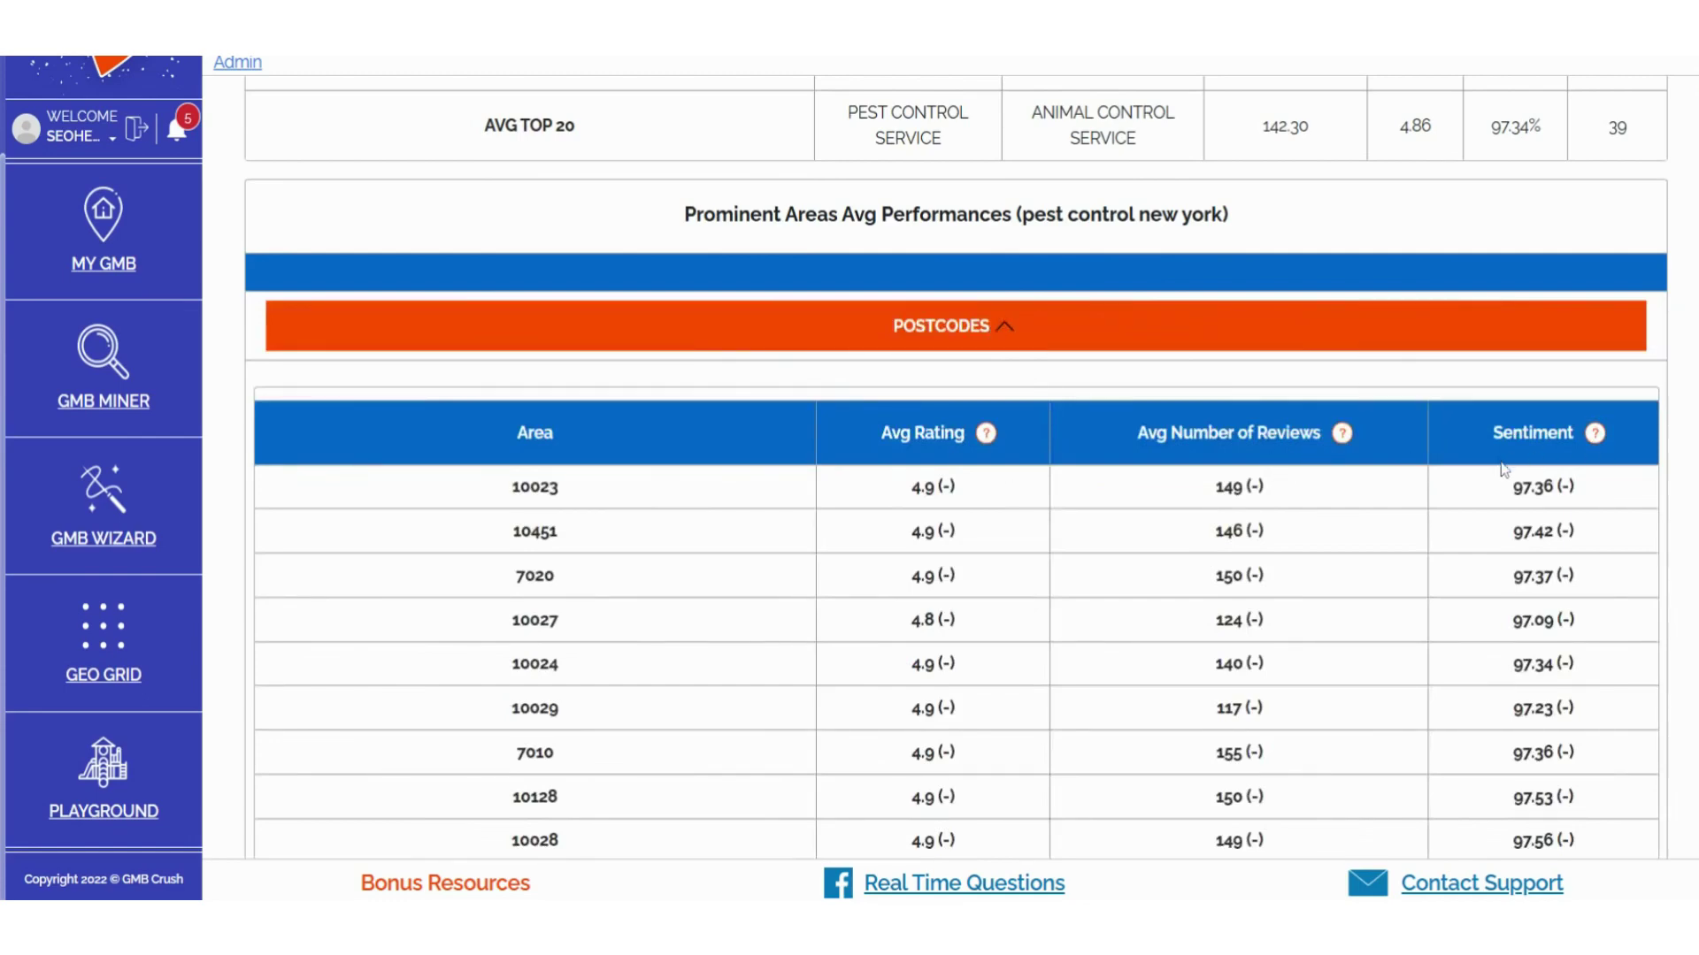
scroll(1504, 469, down, 3)
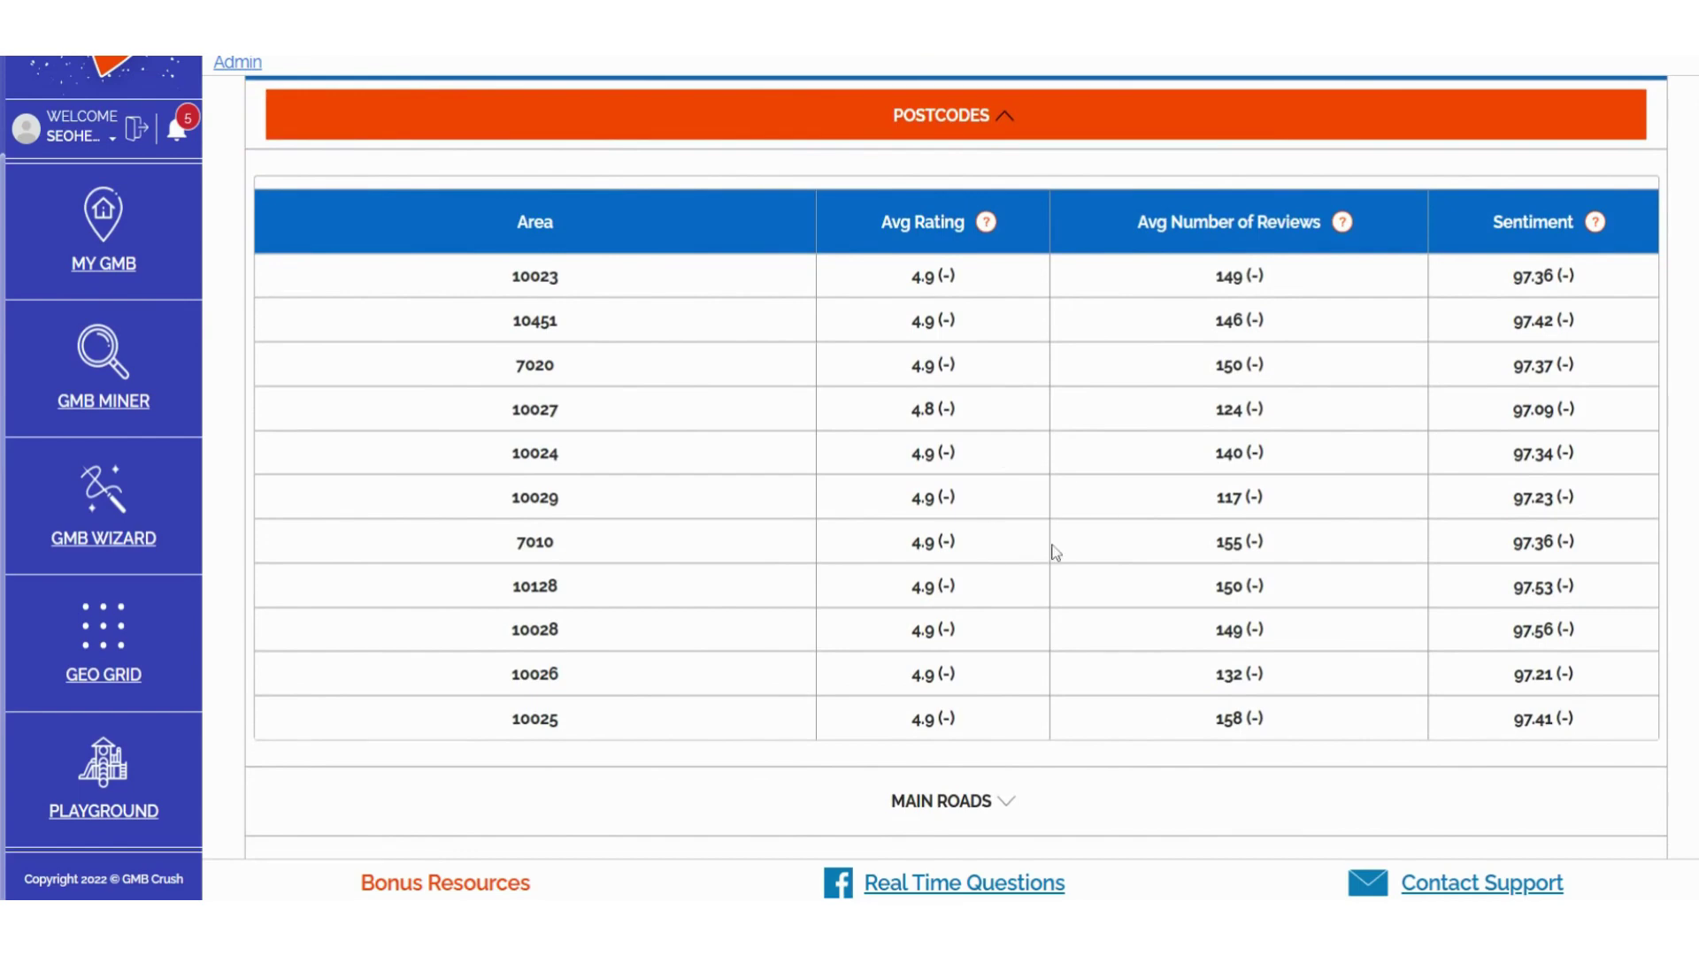
scroll(1053, 555, down, 5)
click(978, 526)
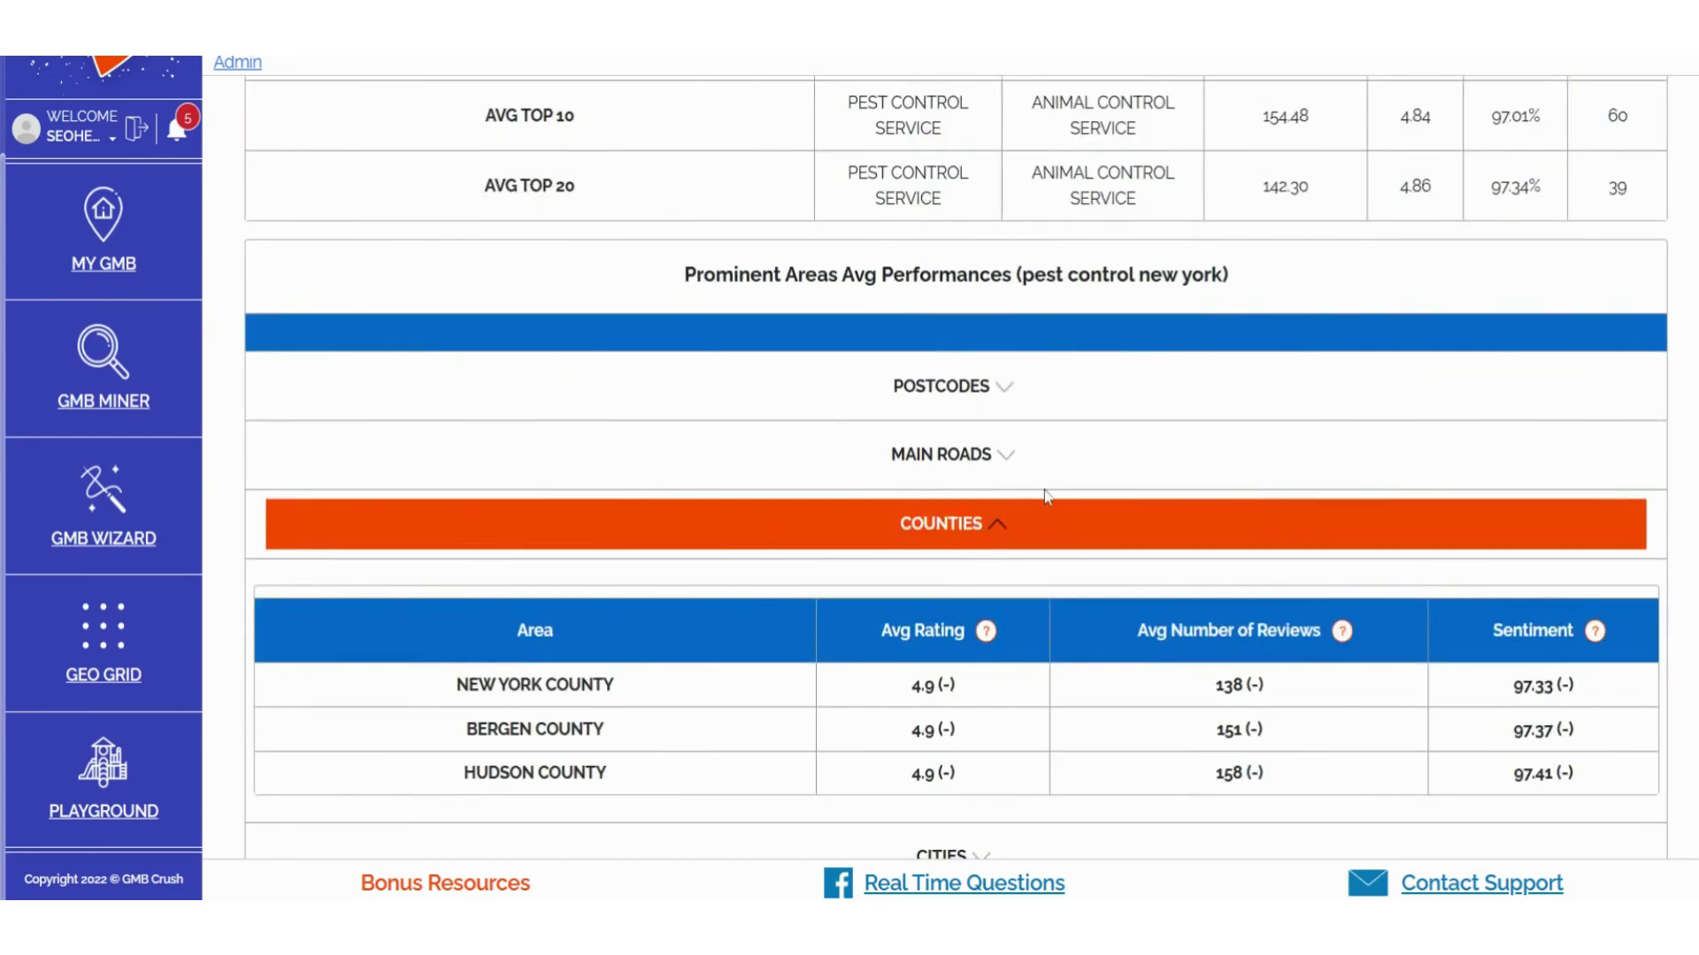
scroll(1044, 495, down, 2)
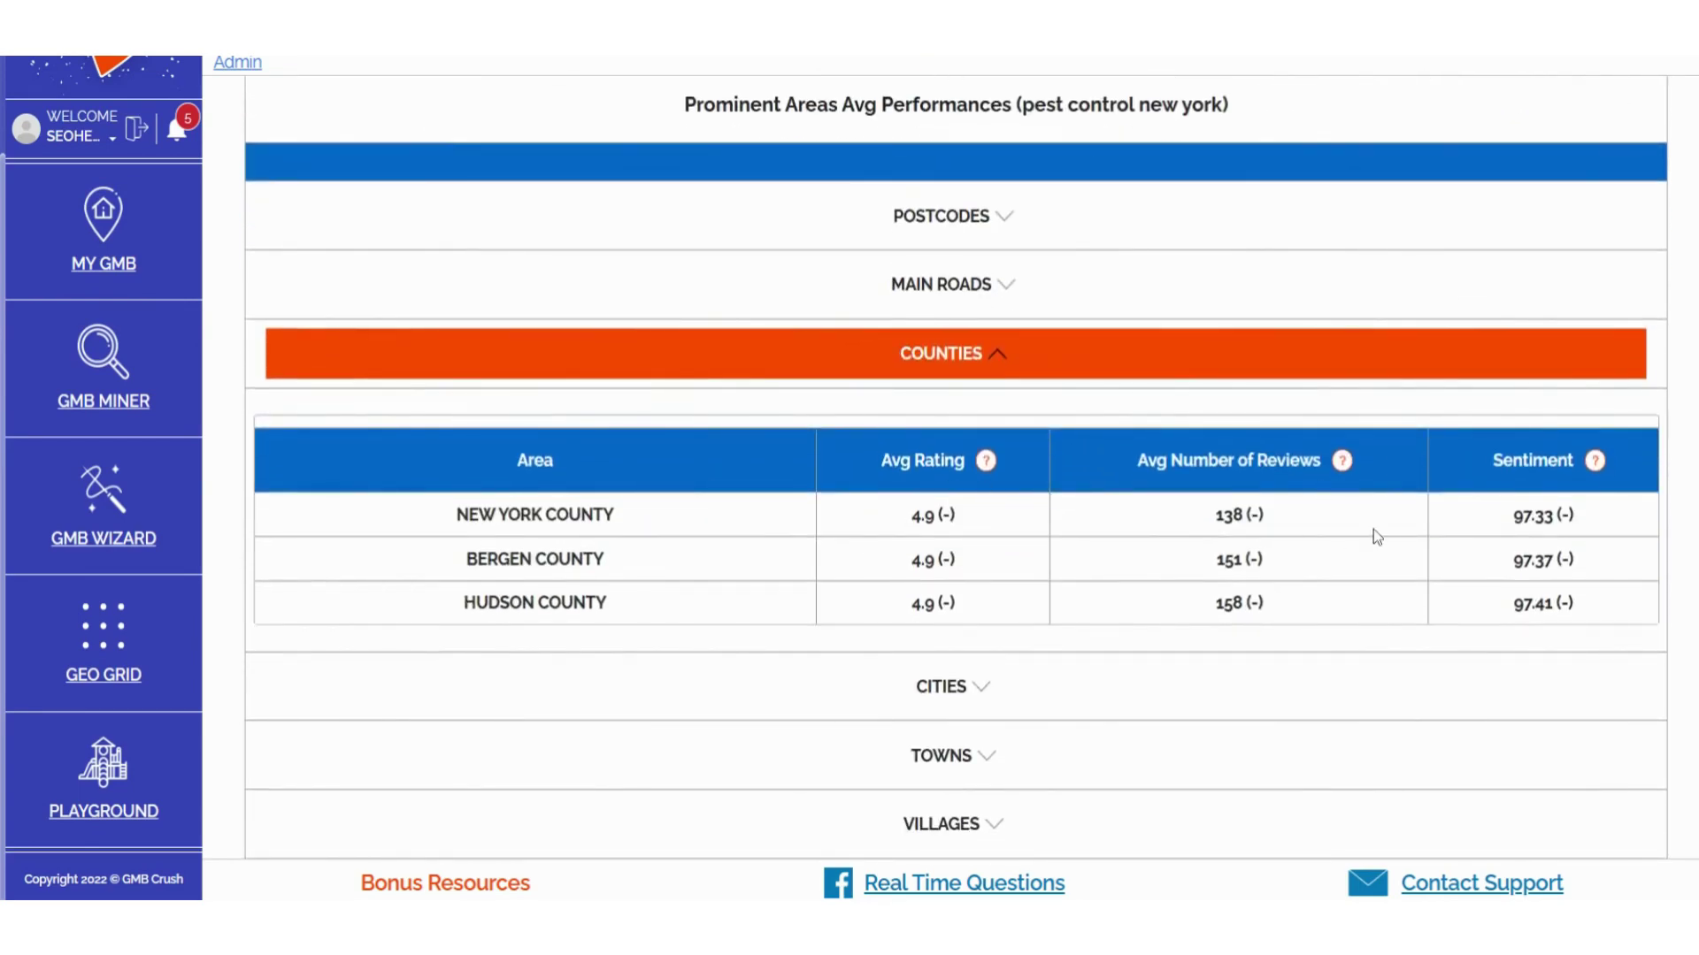
- Expand the Main Roads, Towns and Cities breakdowns, ending on the Cities averages
click(988, 303)
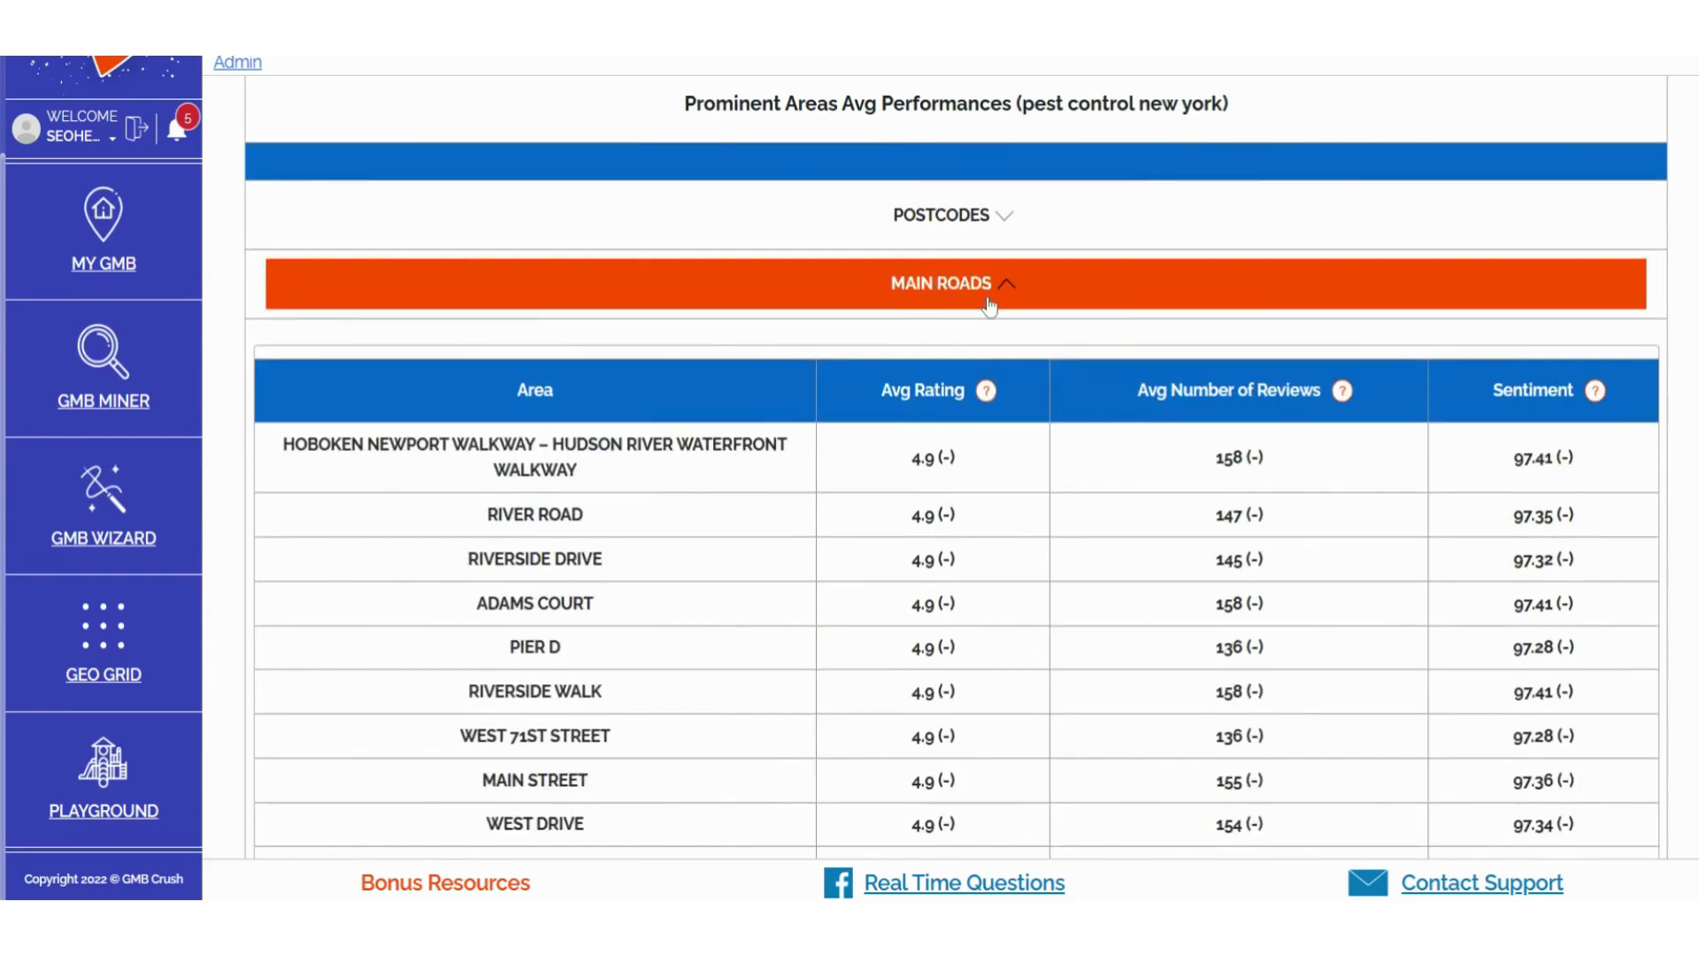
scroll(1026, 524, down, 10)
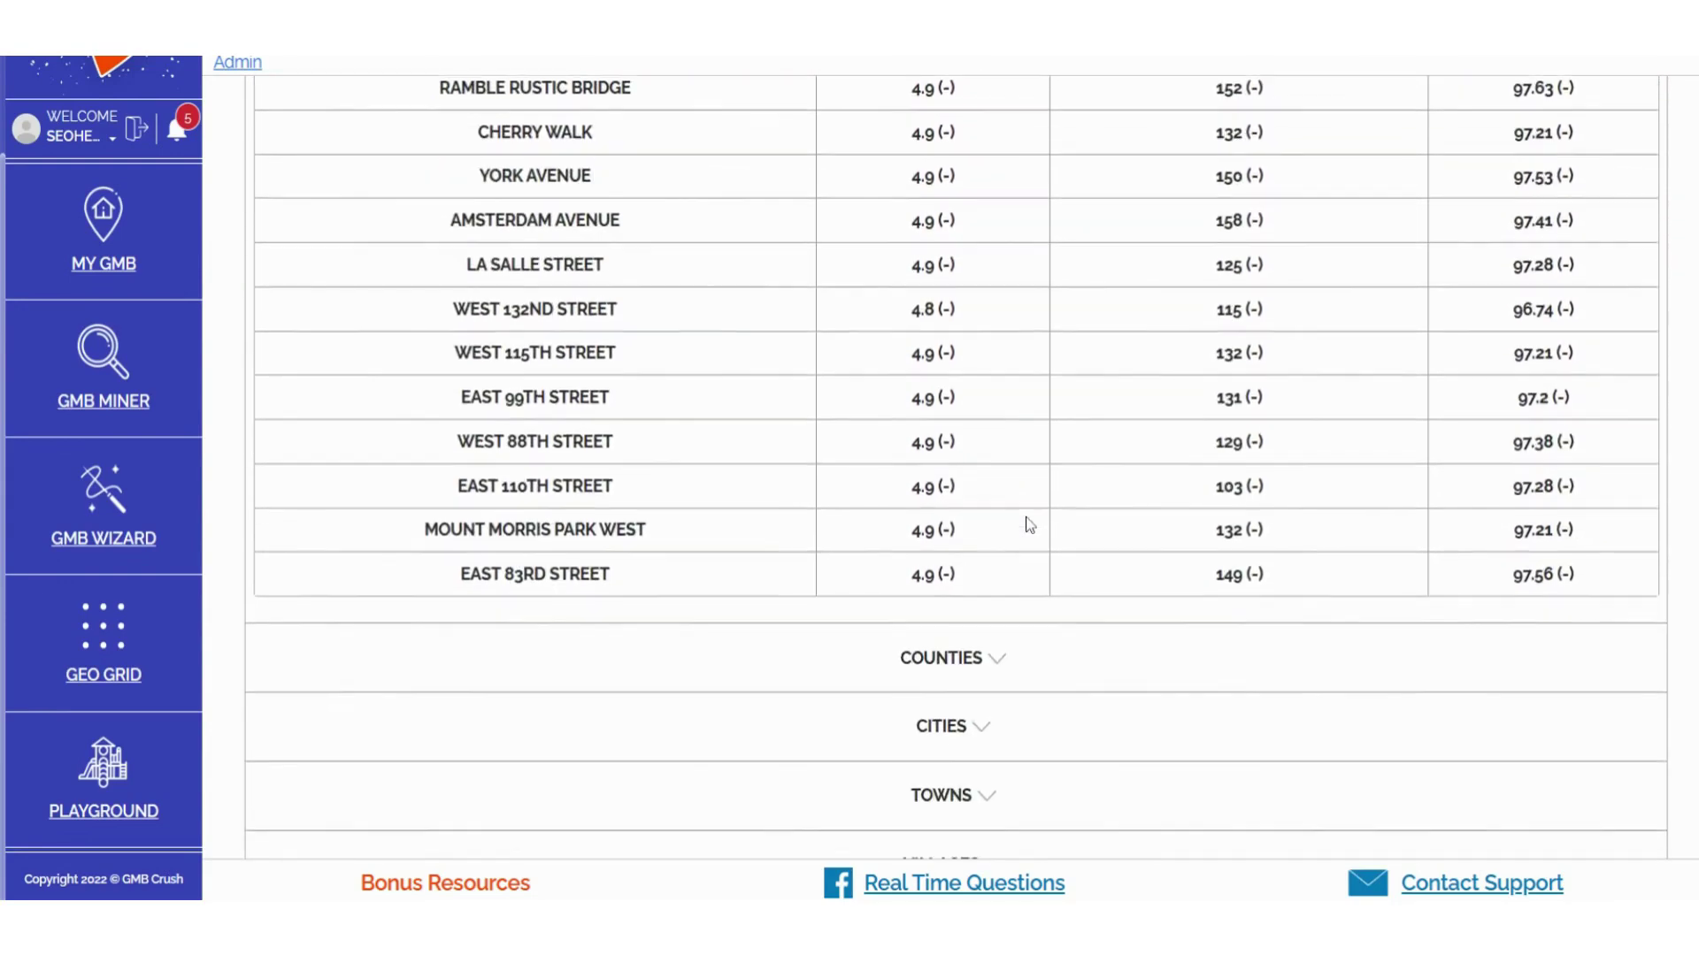
scroll(990, 495, down, 2)
click(993, 485)
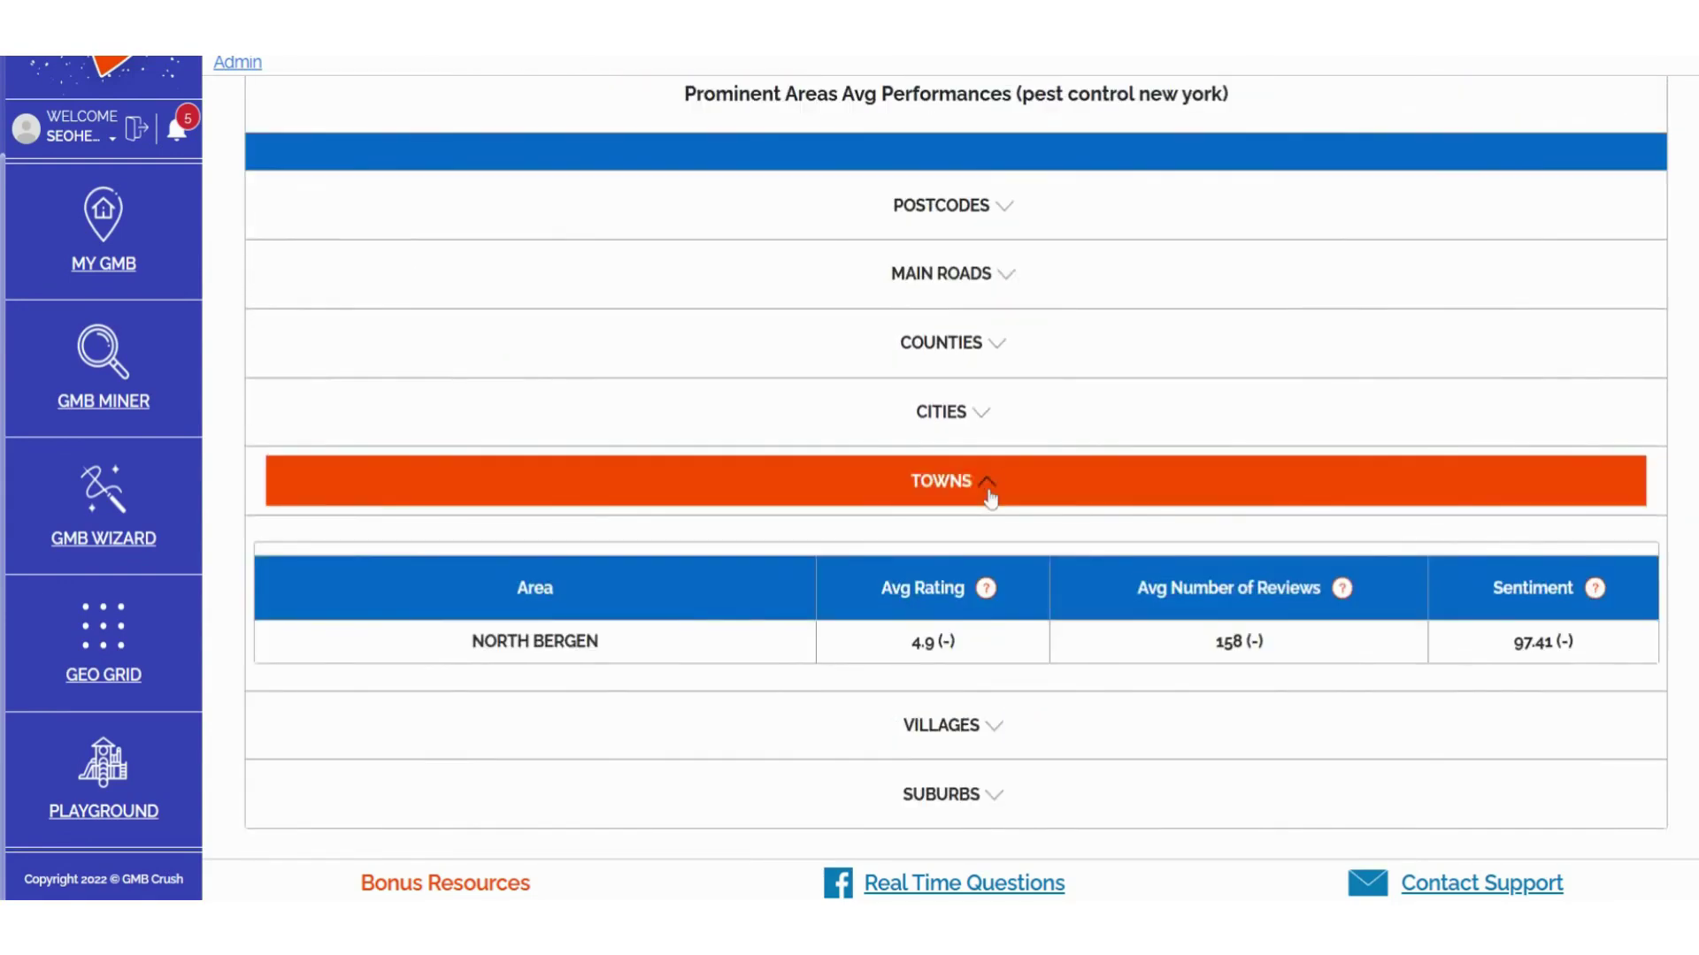
scroll(1035, 506, down, 1)
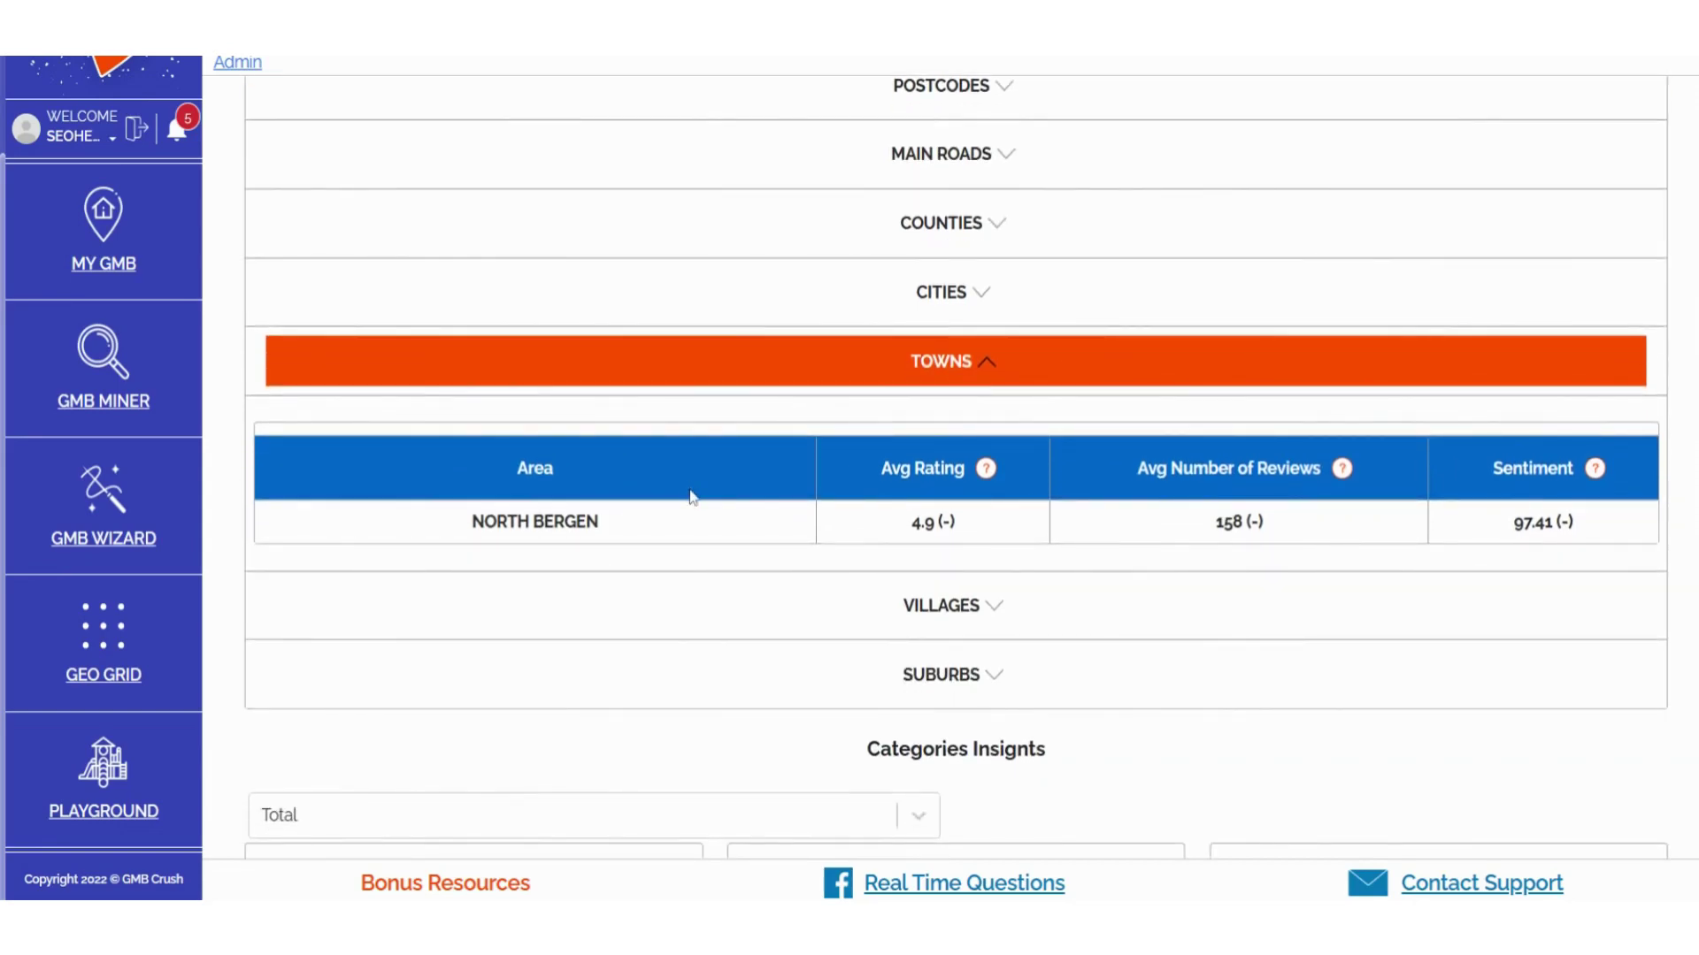
click(974, 296)
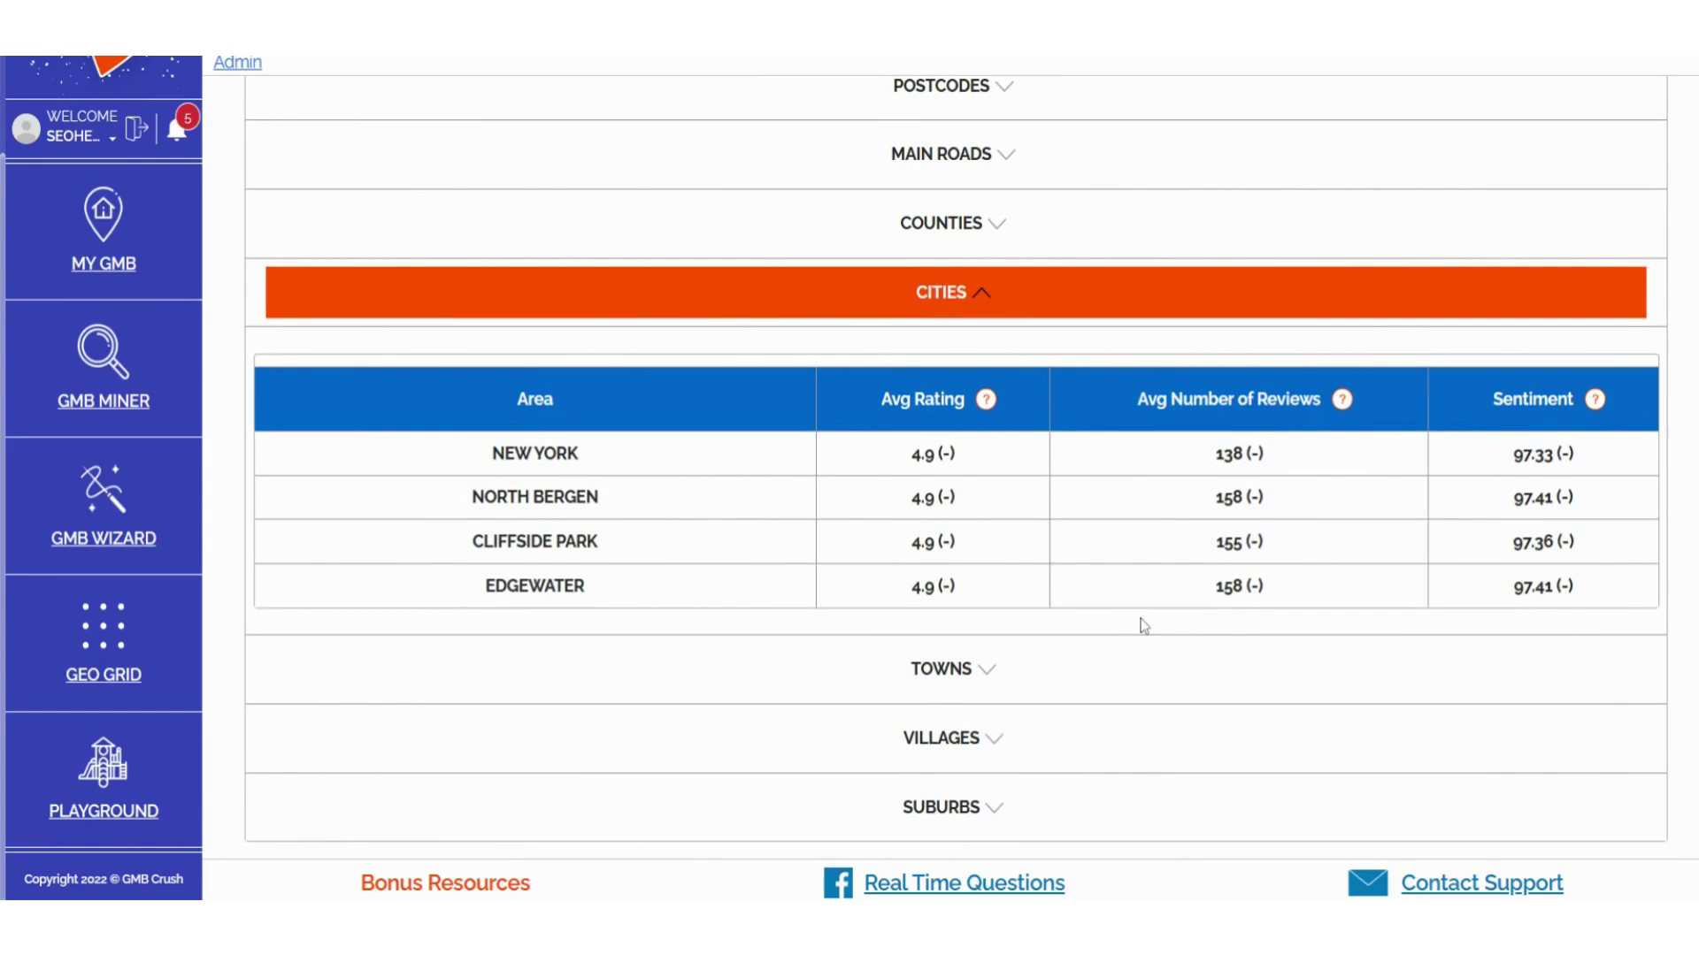
scroll(1143, 625, down, 5)
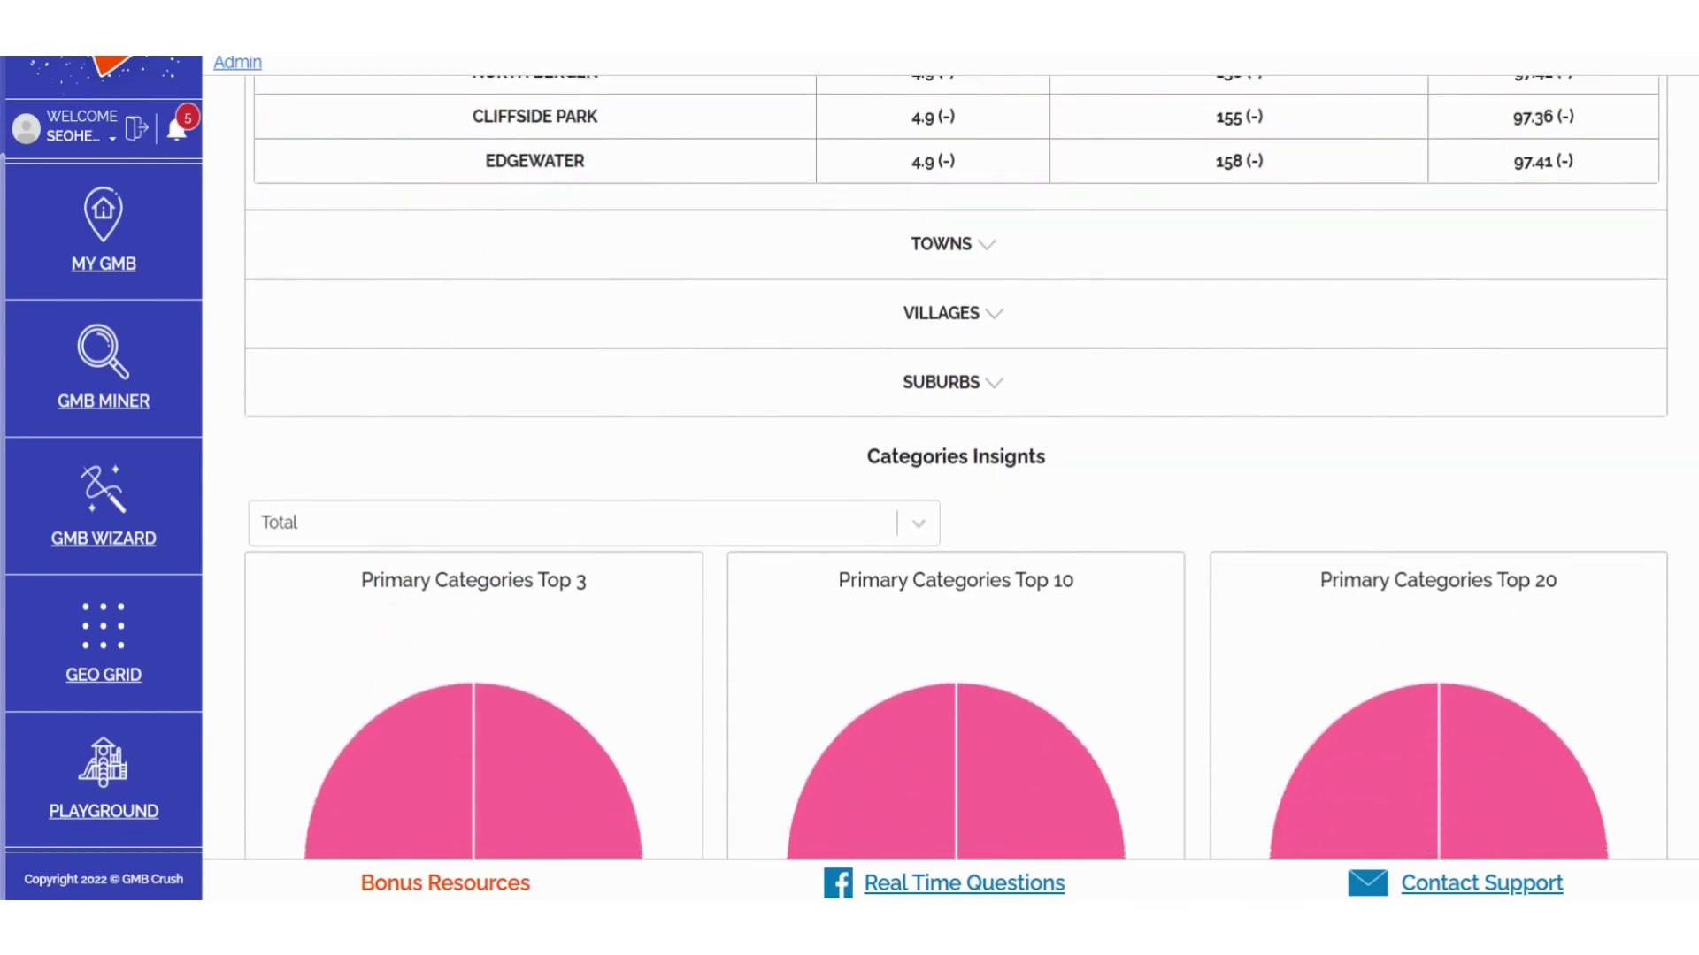
triple_click(955, 456)
click(654, 446)
scroll(654, 446, down, 3)
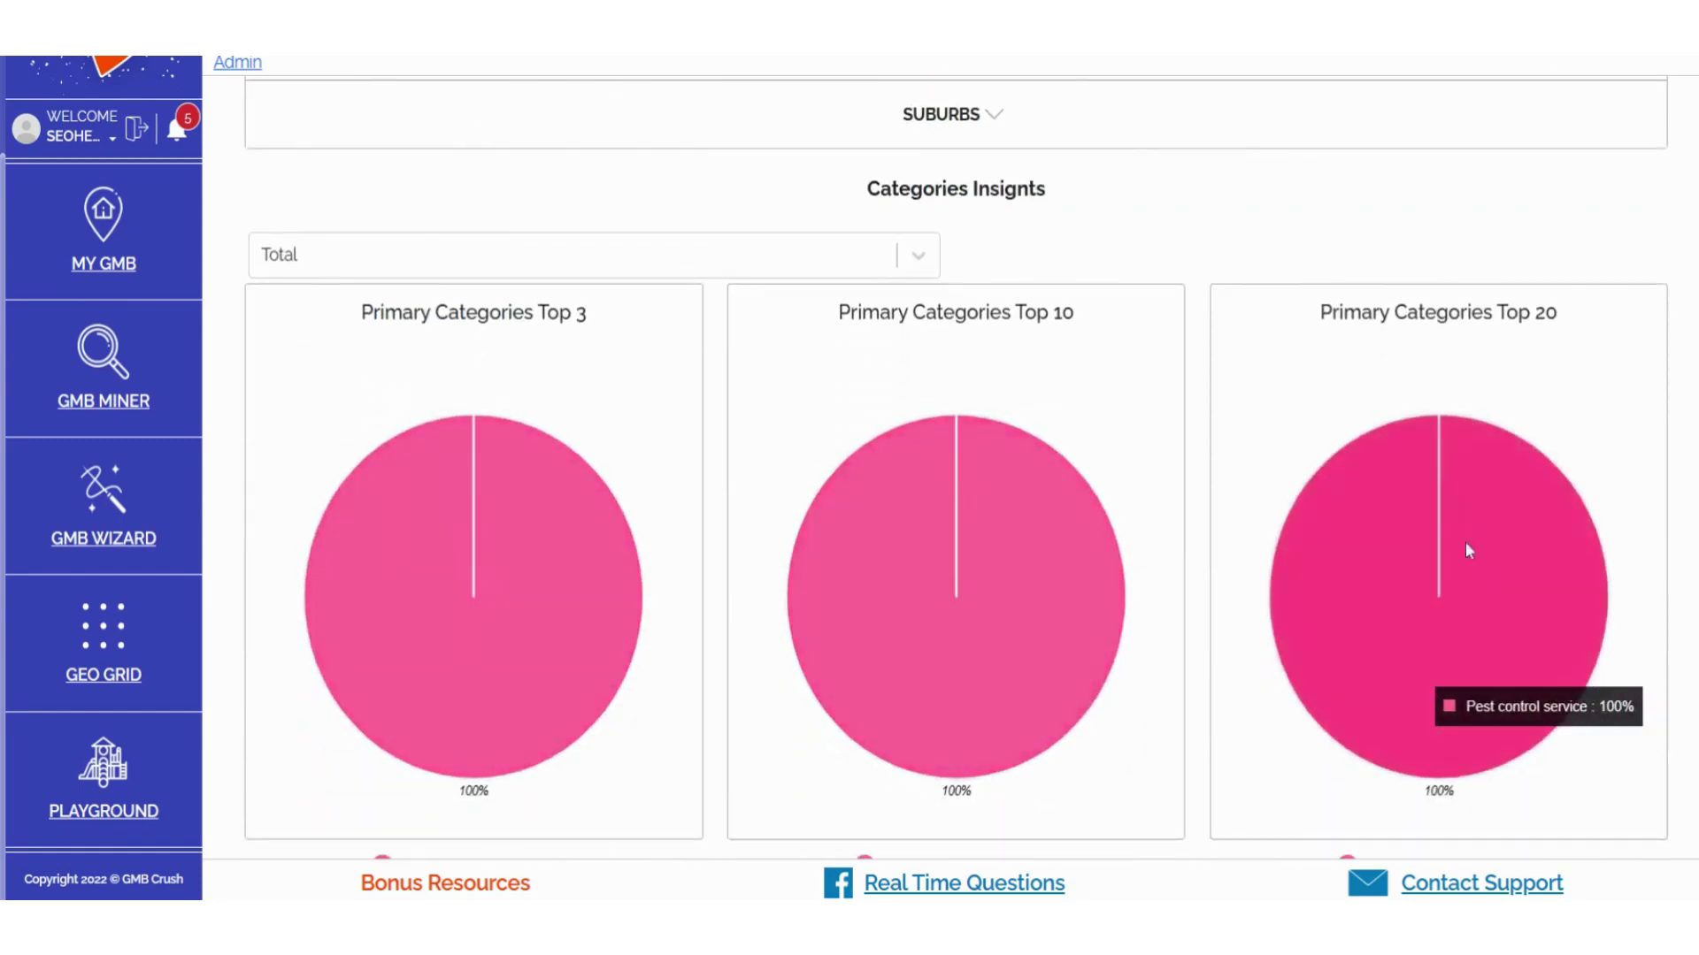
click(807, 260)
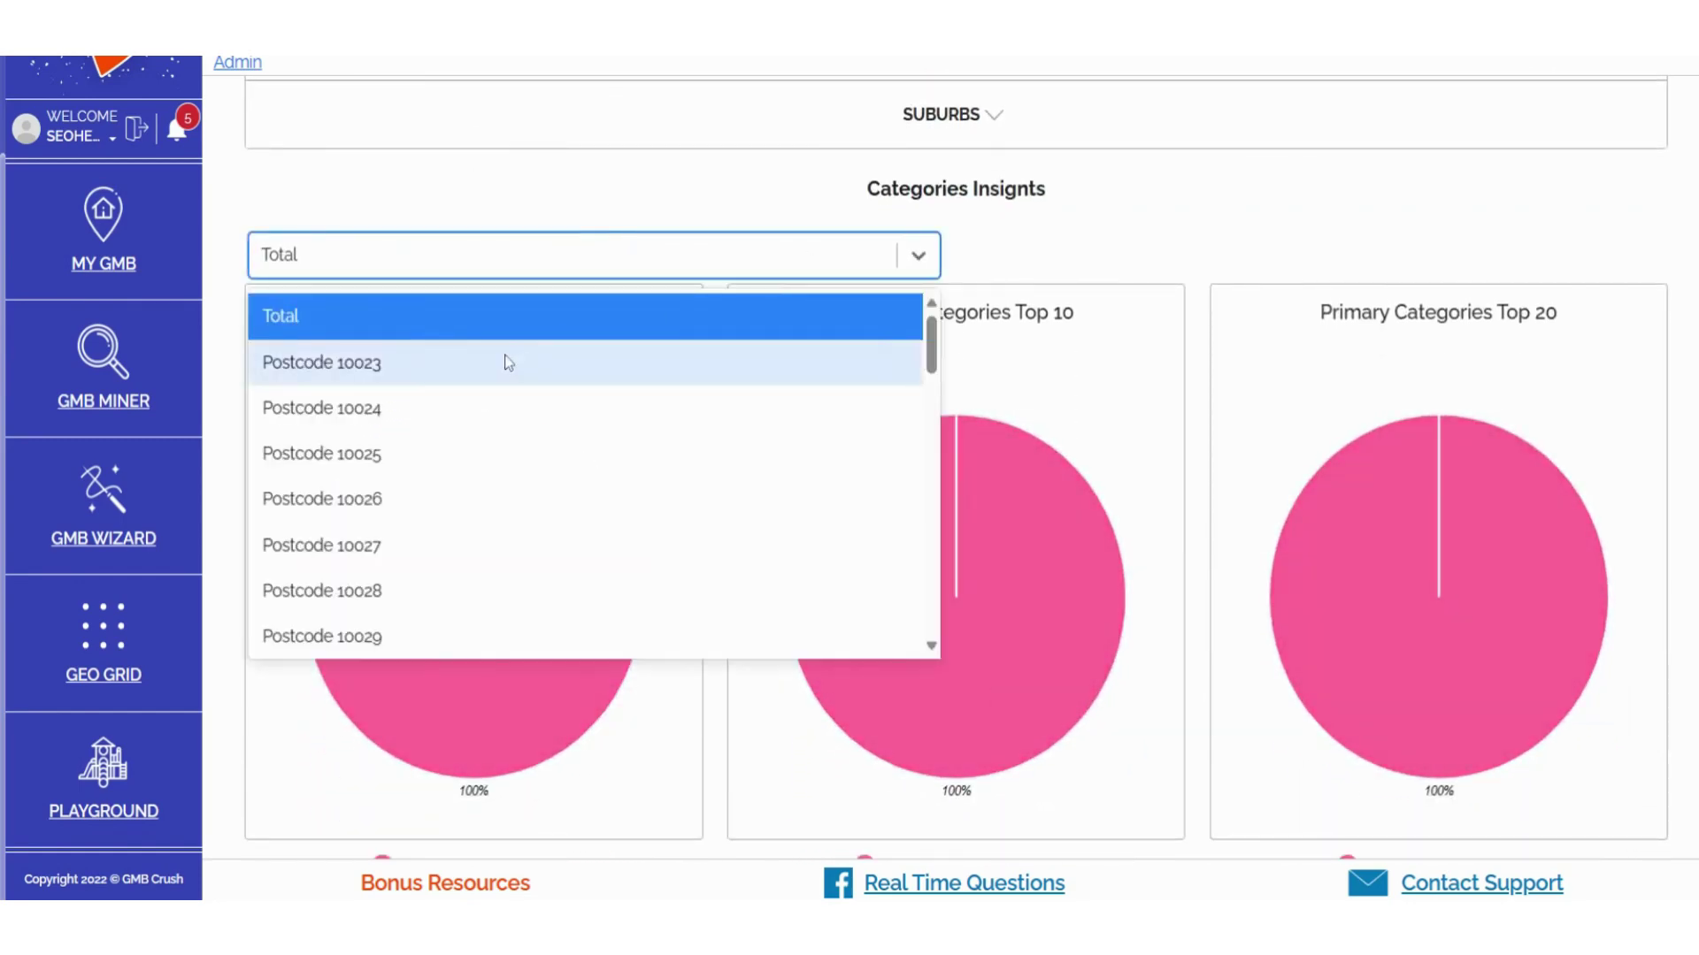
scroll(502, 515, down, 1)
scroll(504, 518, down, 8)
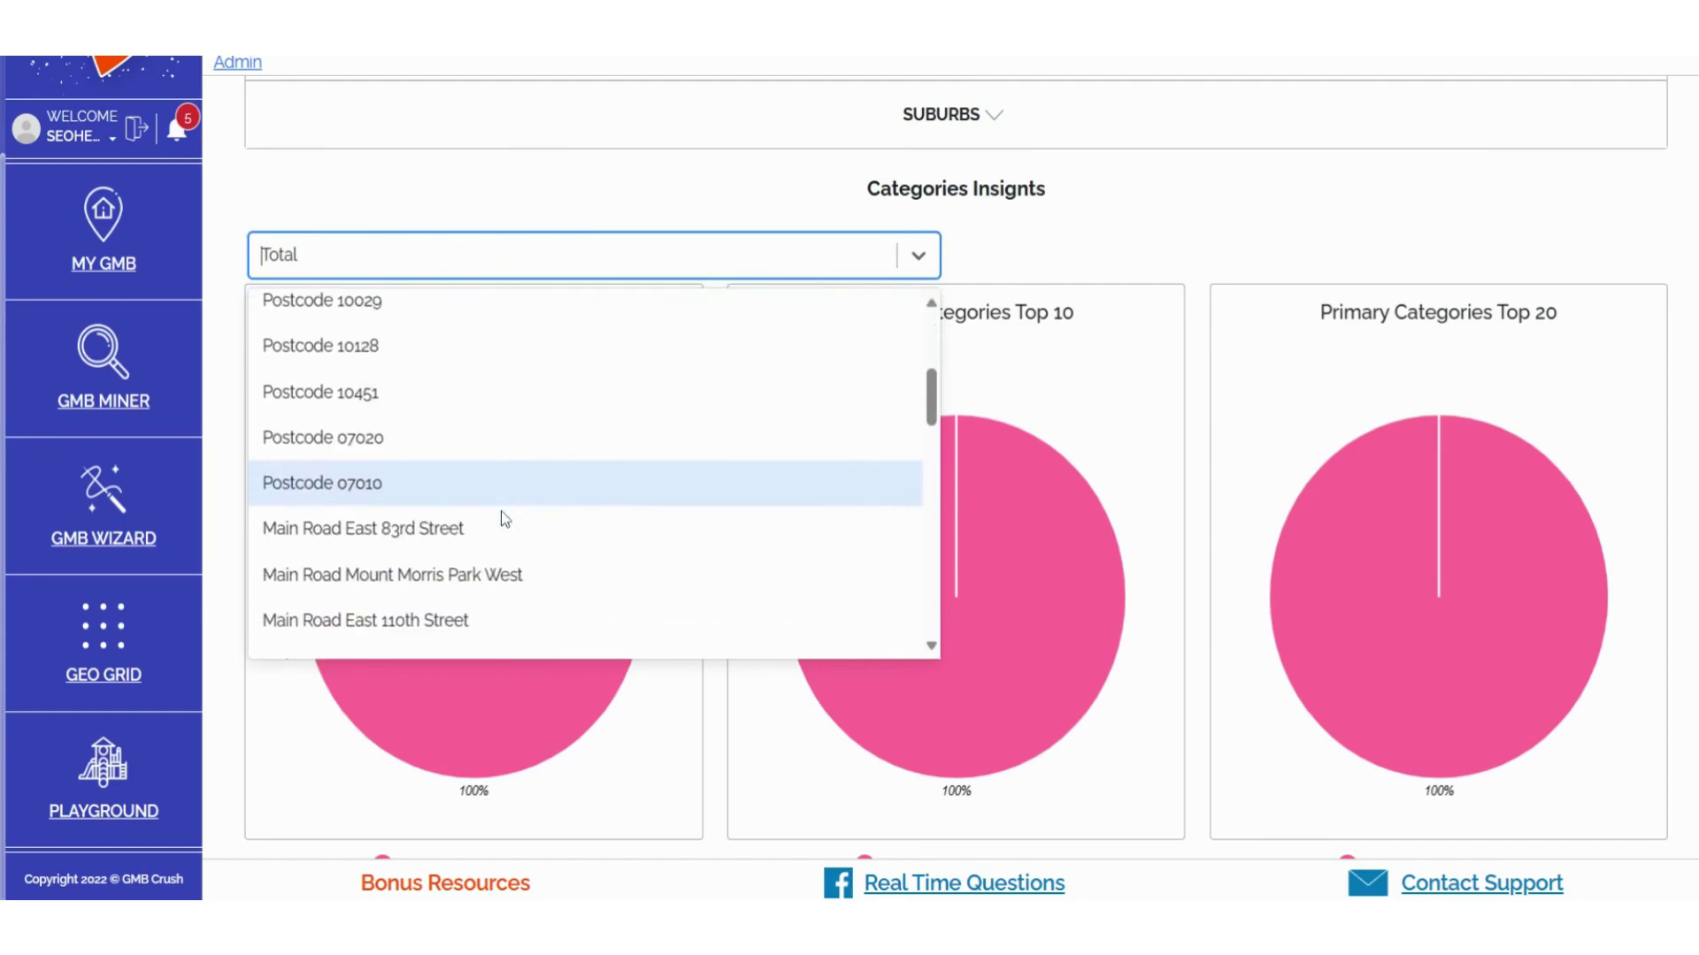
scroll(504, 446, down, 8)
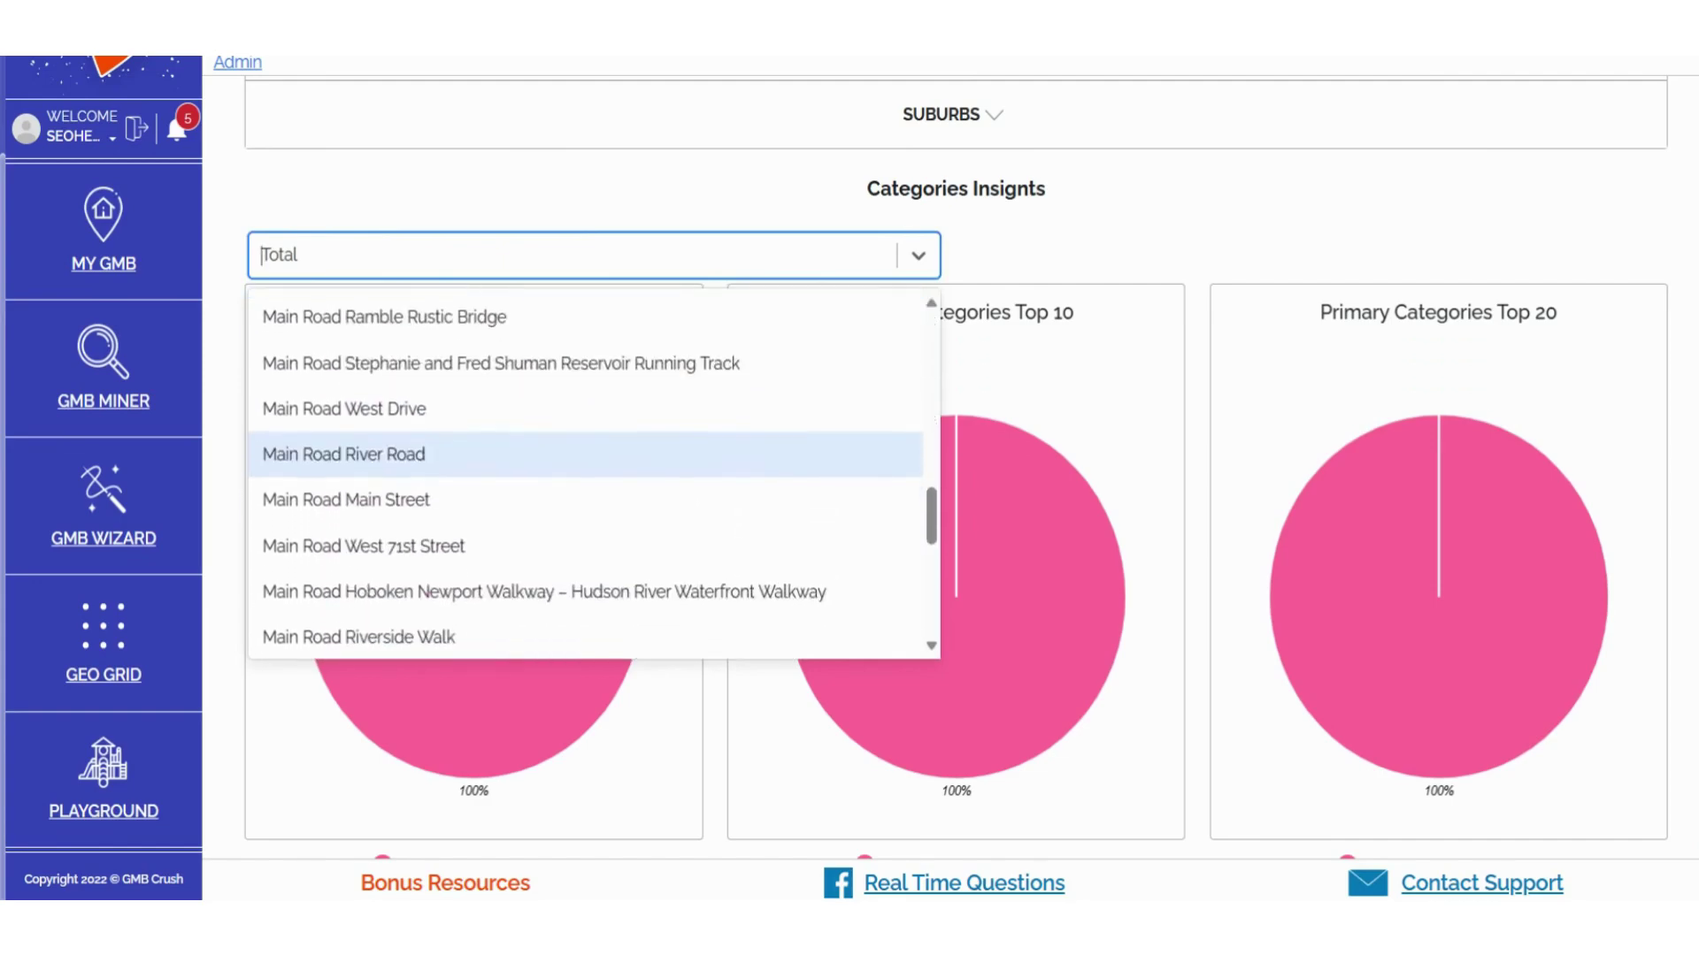
scroll(265, 495, down, 4)
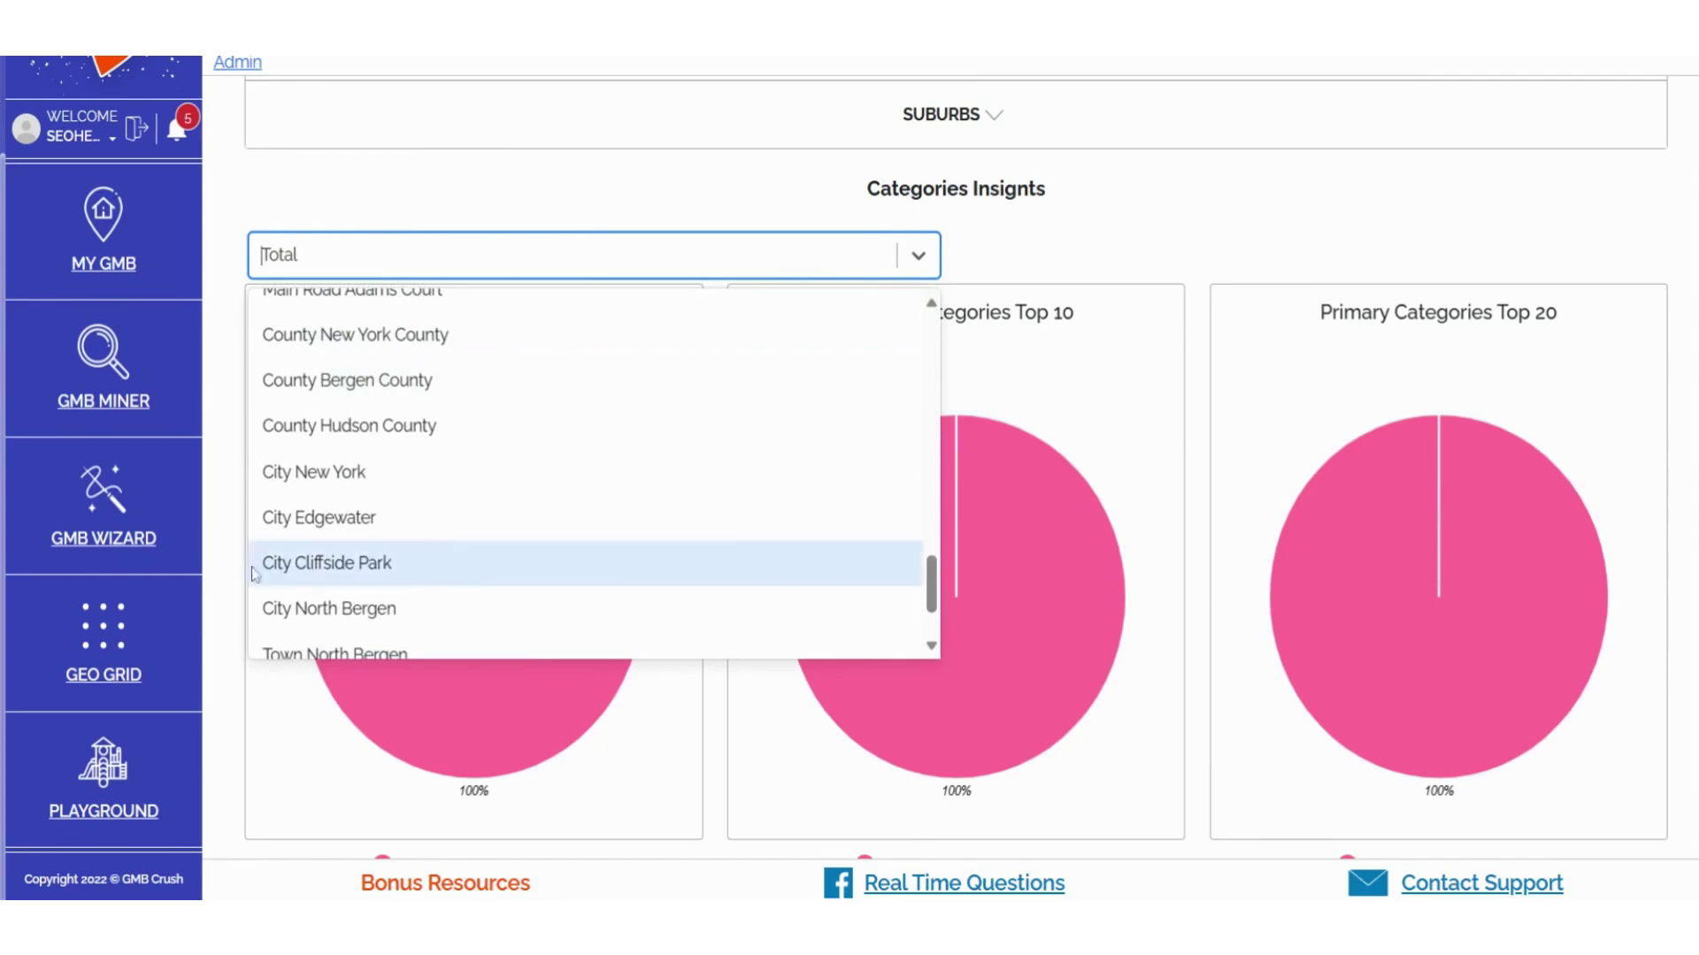
click(232, 611)
- Scroll to the Additional Categories charts and highlight the Top 10 and Top 20 titles
scroll(232, 610, down, 7)
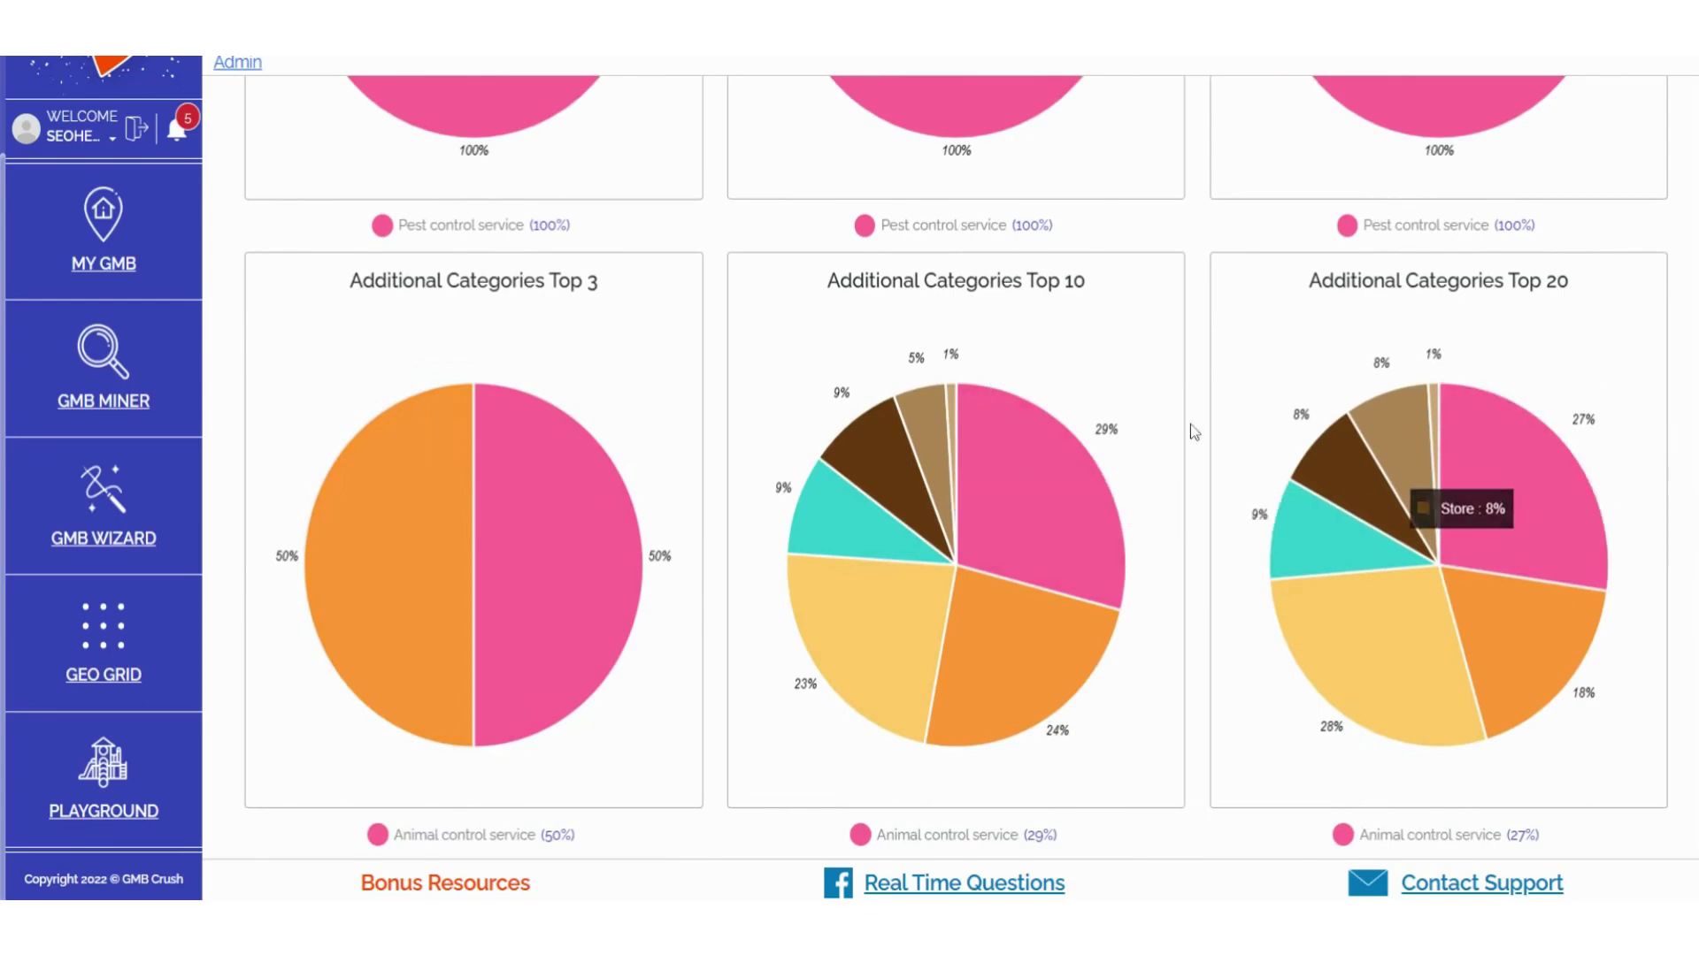
triple_click(956, 281)
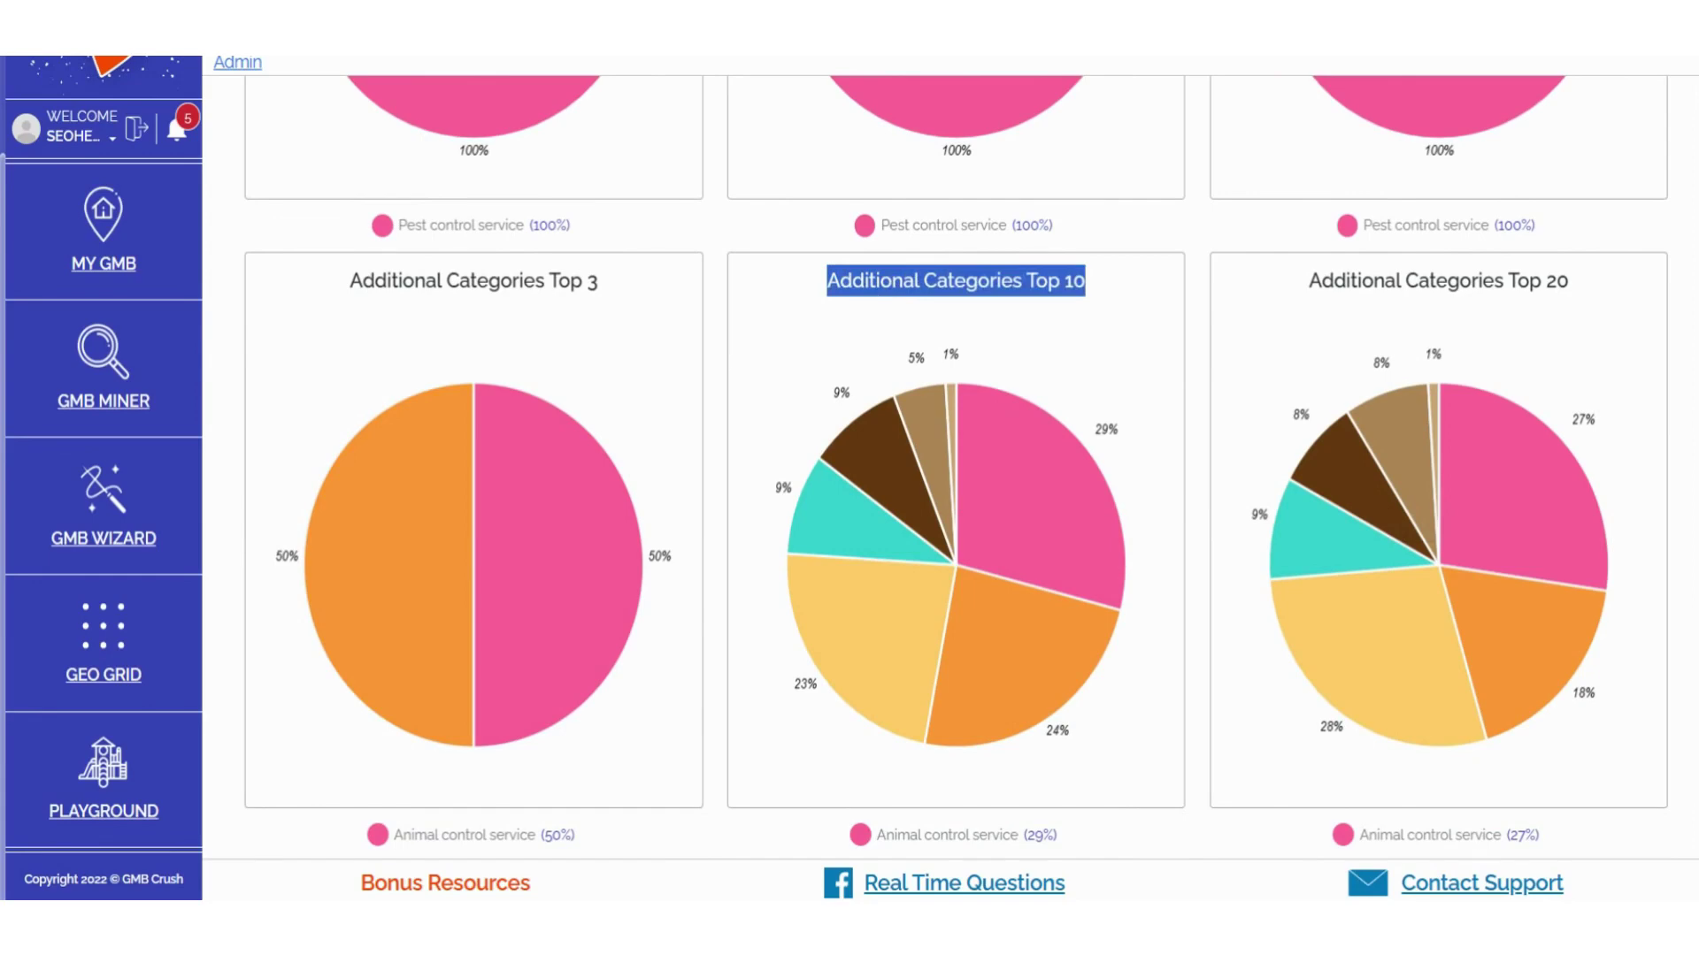
triple_click(1437, 281)
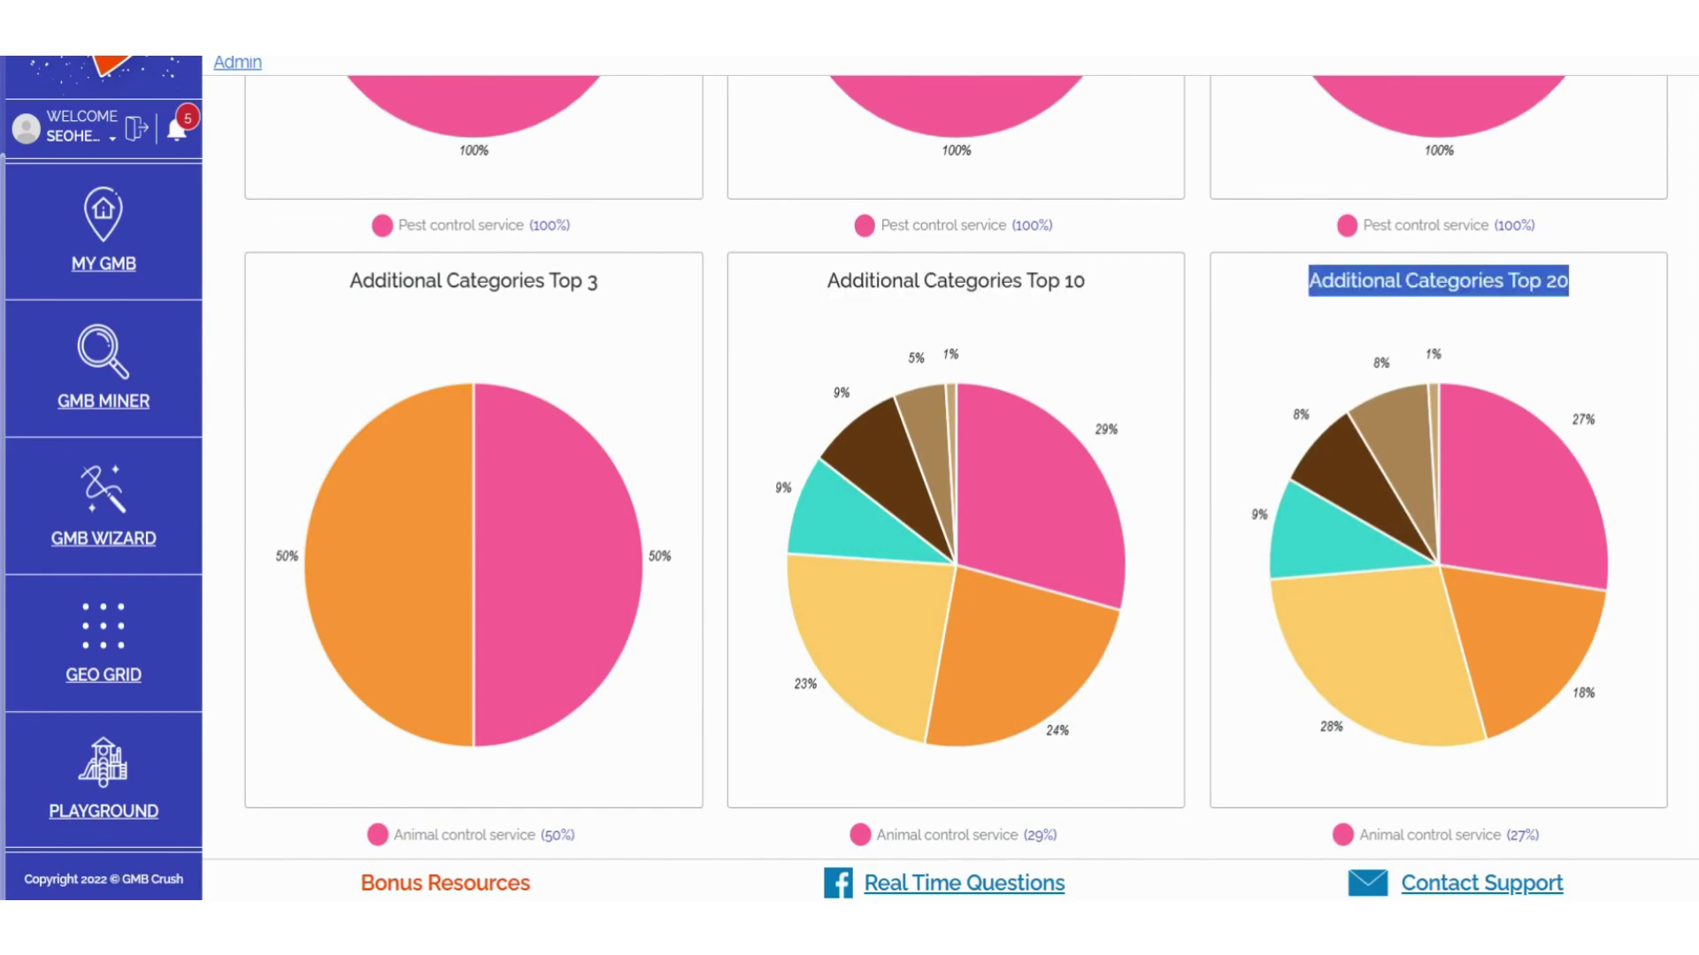
click(1207, 369)
- Inspect the Additional Categories pie slices, showing Animal control and Bird control service
scroll(1206, 369, down, 1)
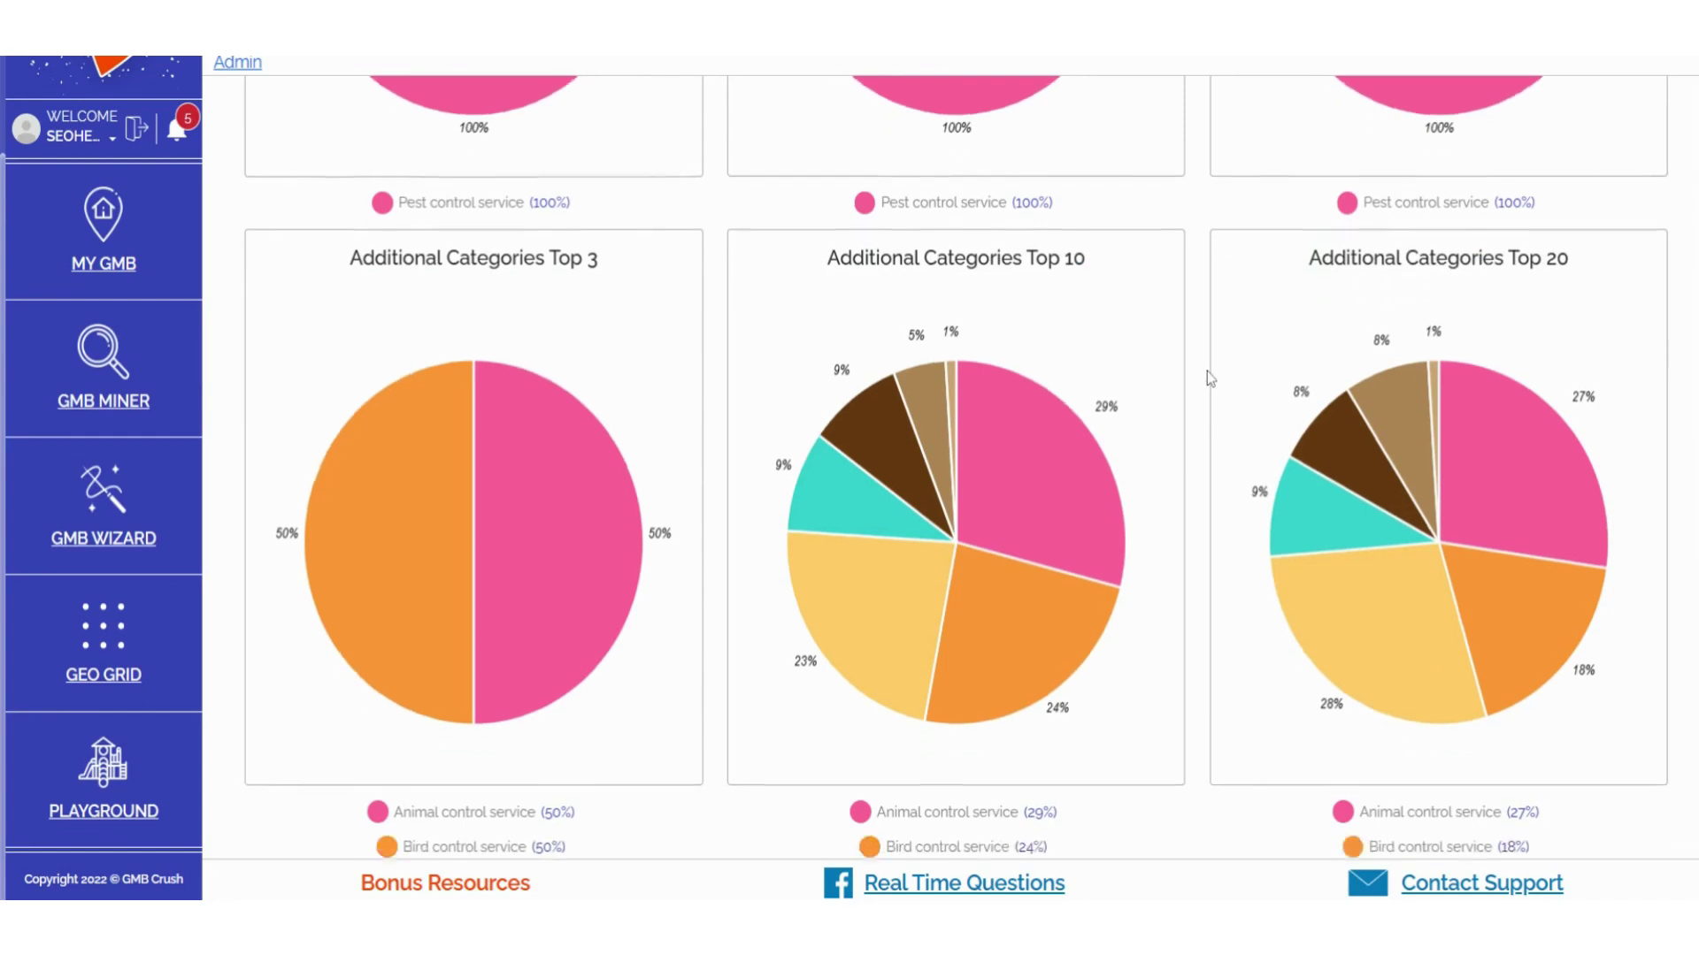
mouse_move(1005, 444)
mouse_move(890, 593)
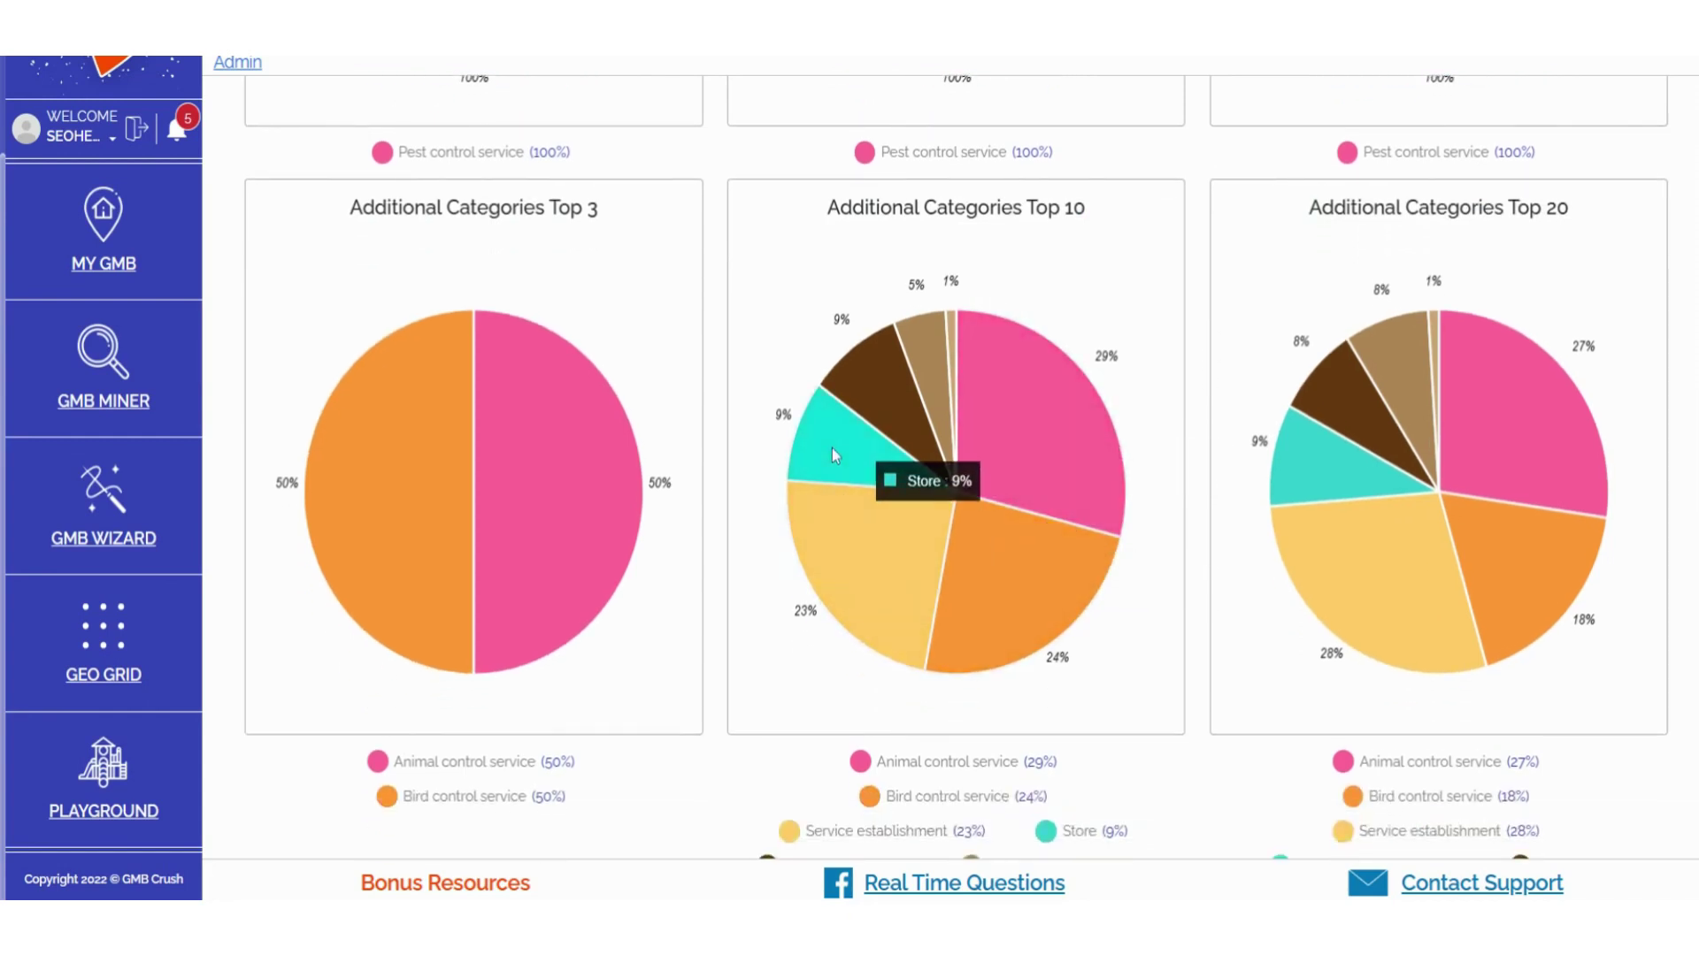
mouse_move(867, 408)
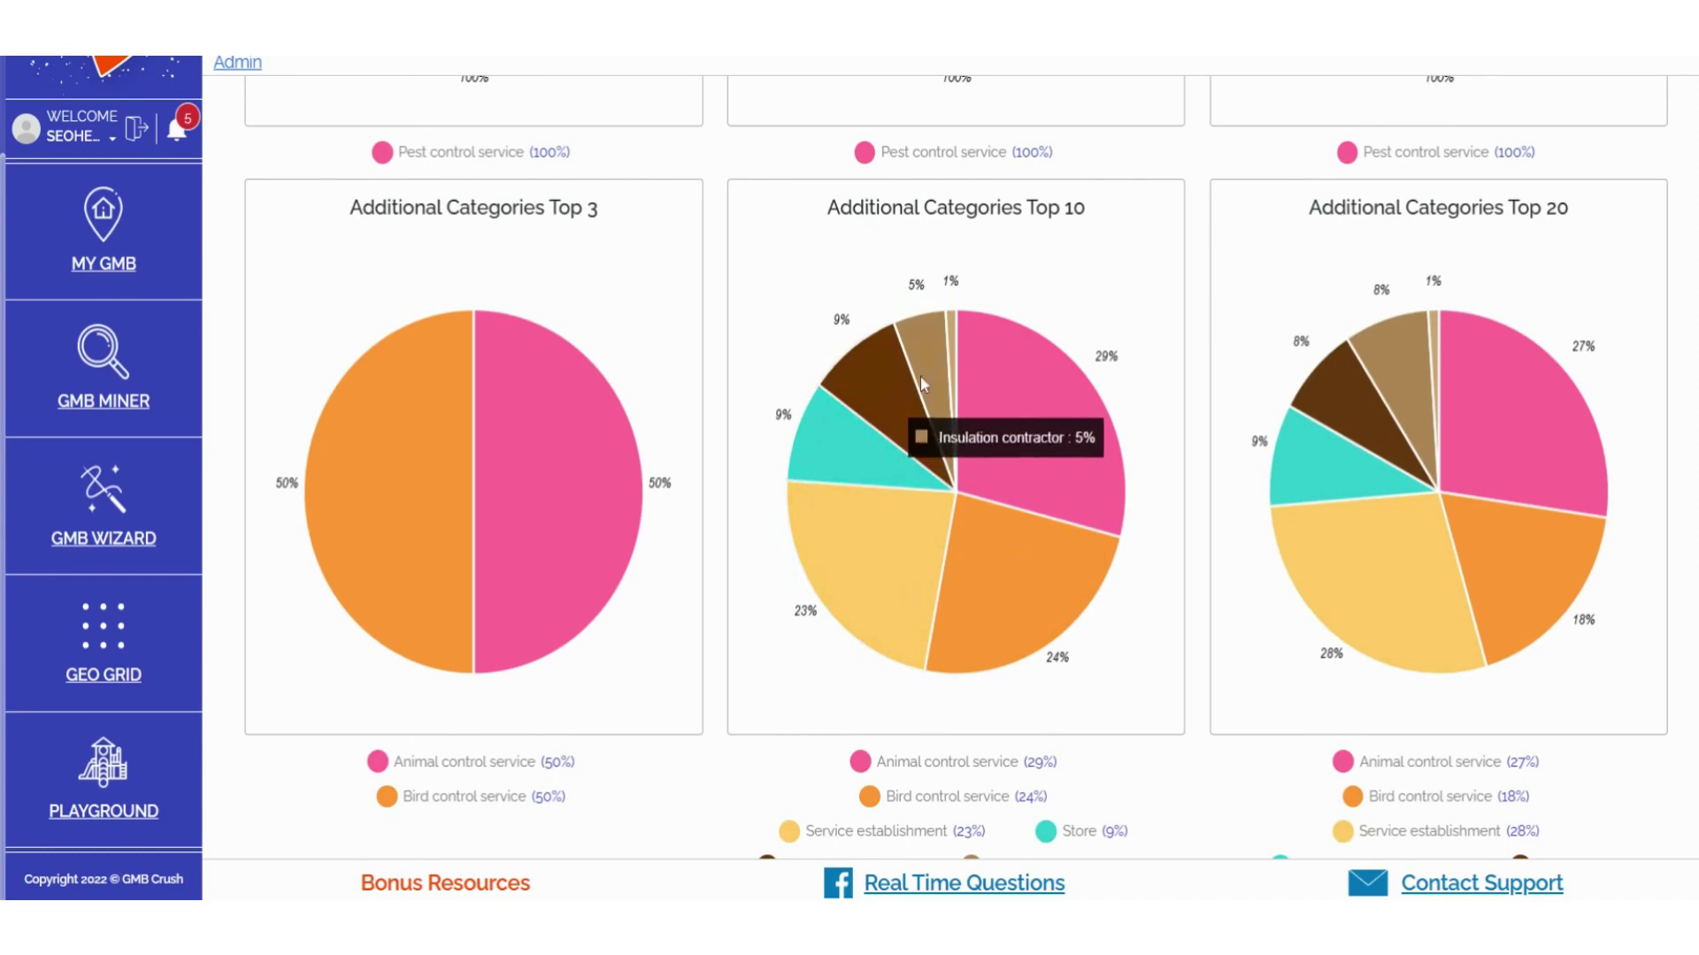
mouse_move(954, 363)
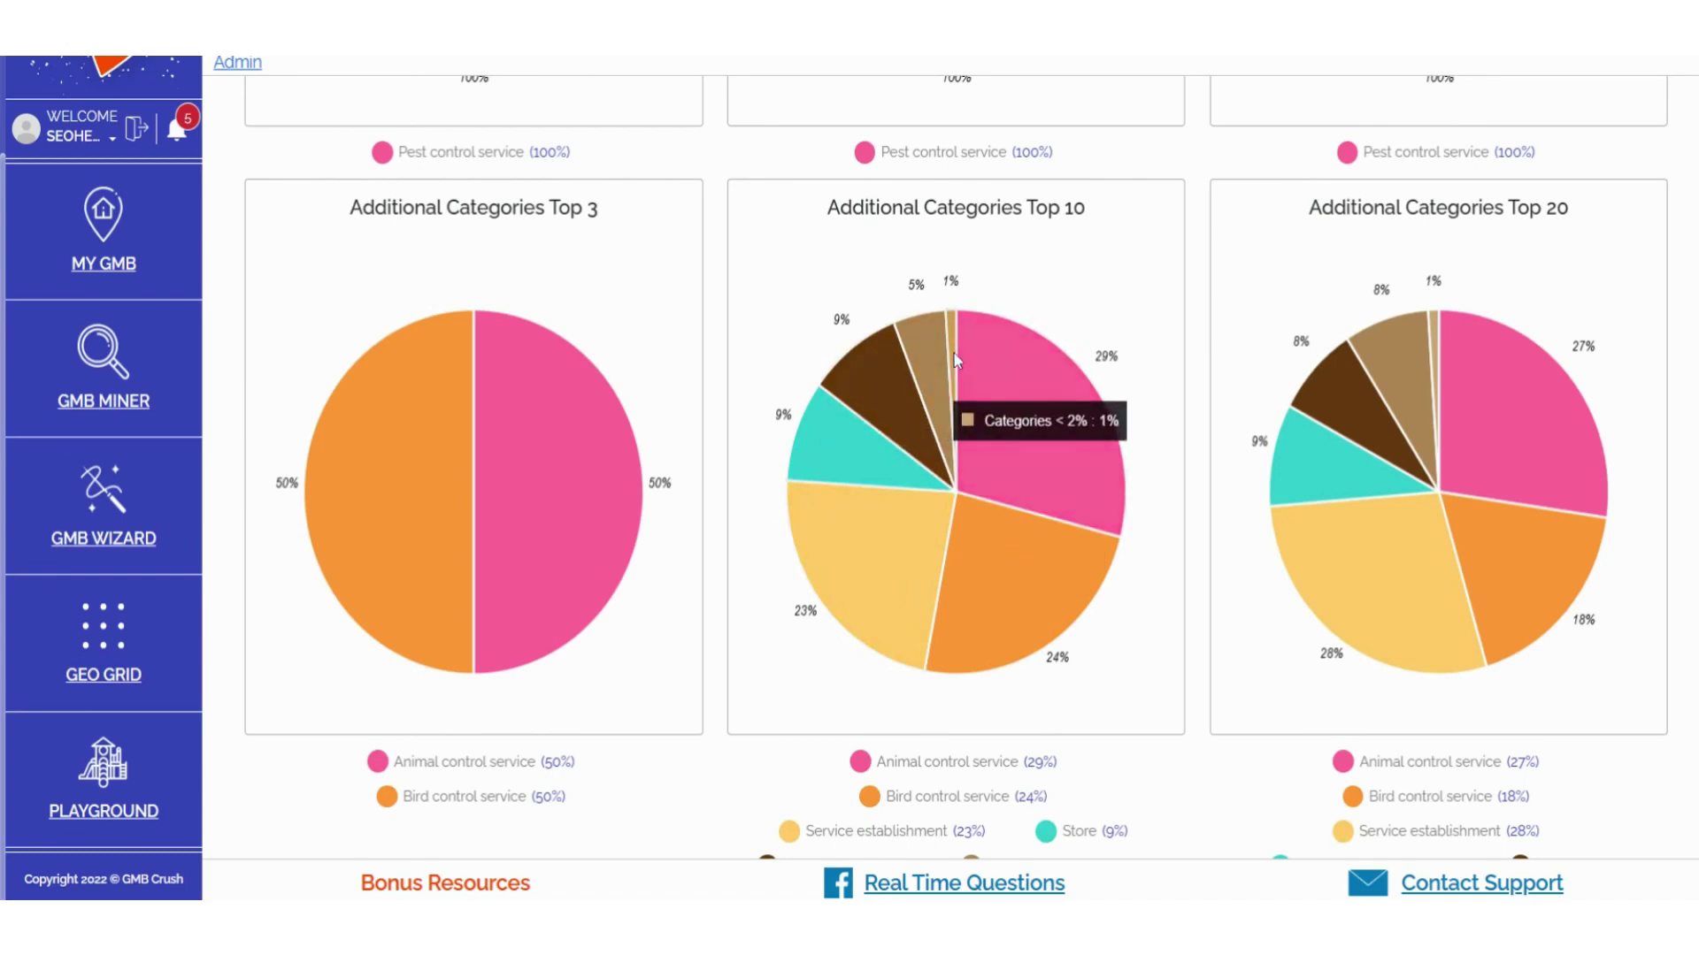
mouse_move(1358, 433)
mouse_move(1329, 494)
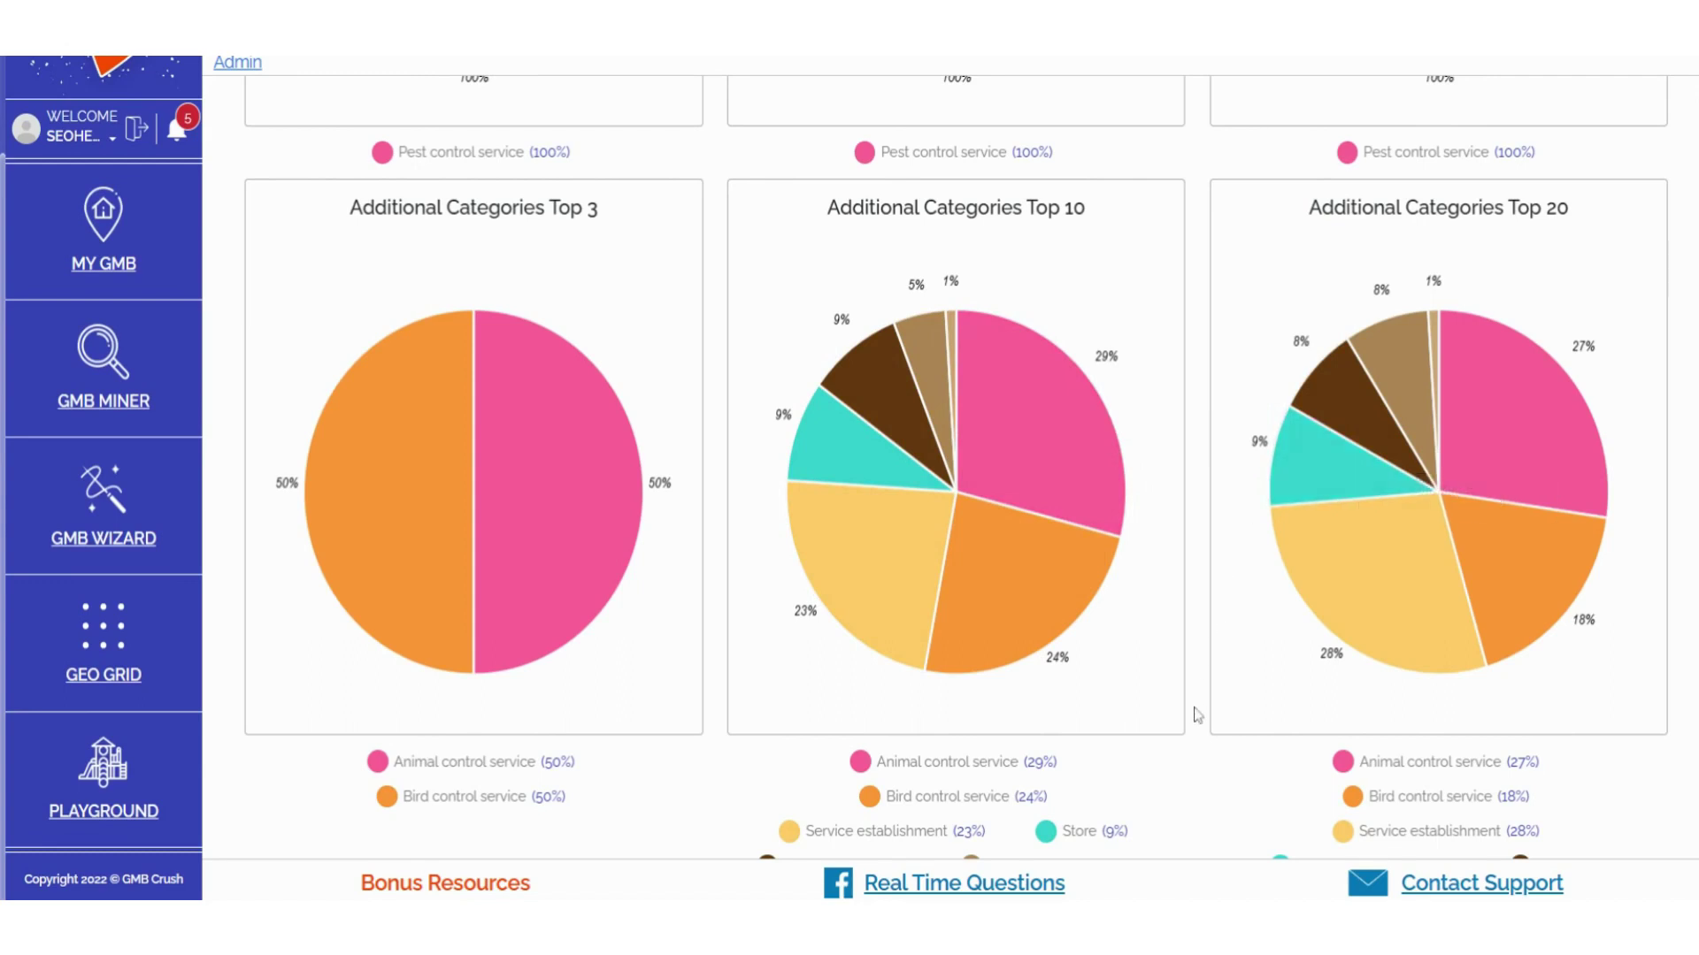
- Revisit the Primary Categories pies, then return to the Additional Categories Top 3/10/20 legends
scroll(1197, 714, down, 1)
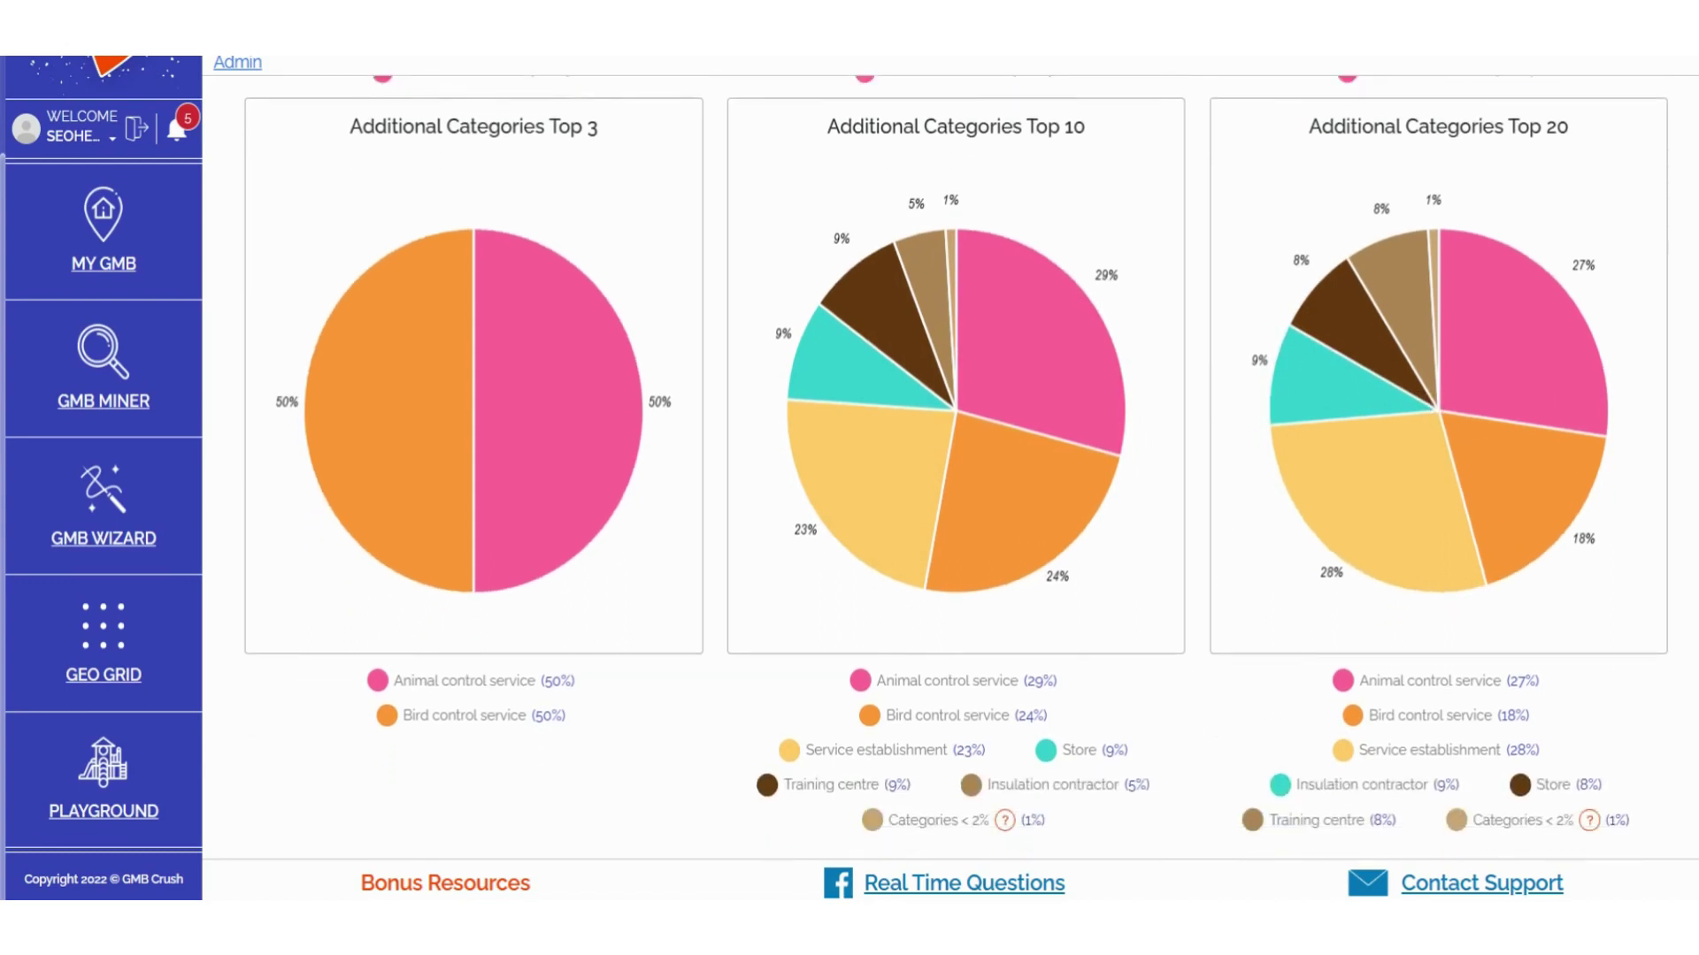
scroll(956, 462, up, 1)
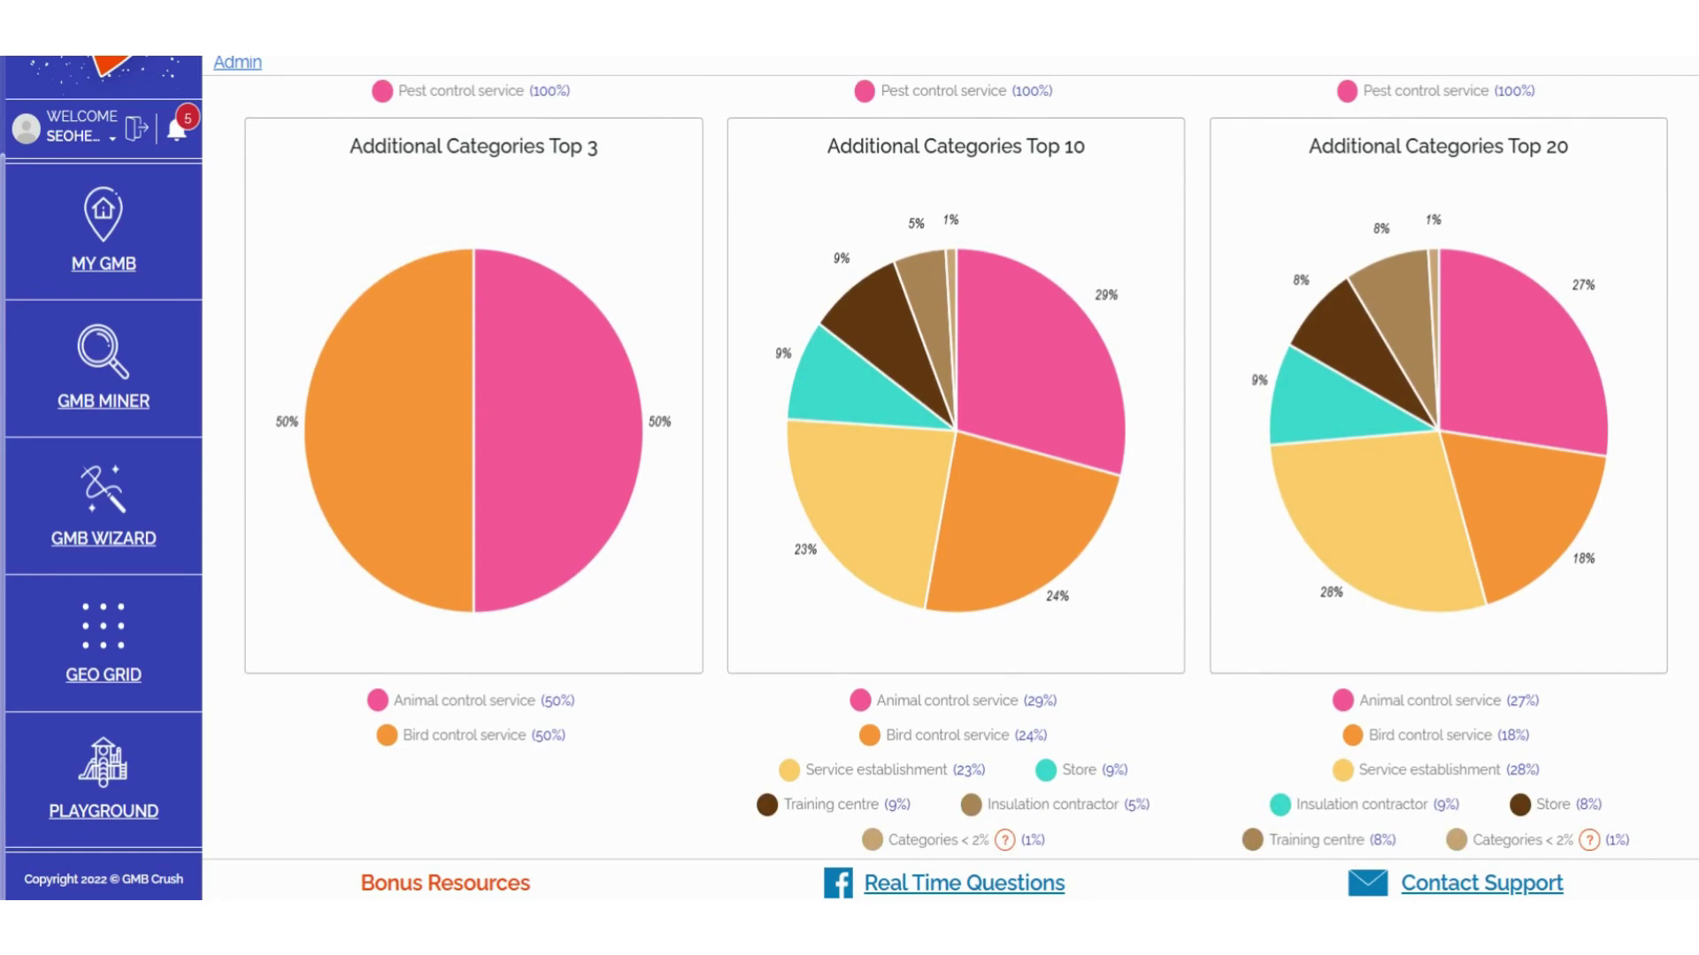
scroll(956, 462, up, 5)
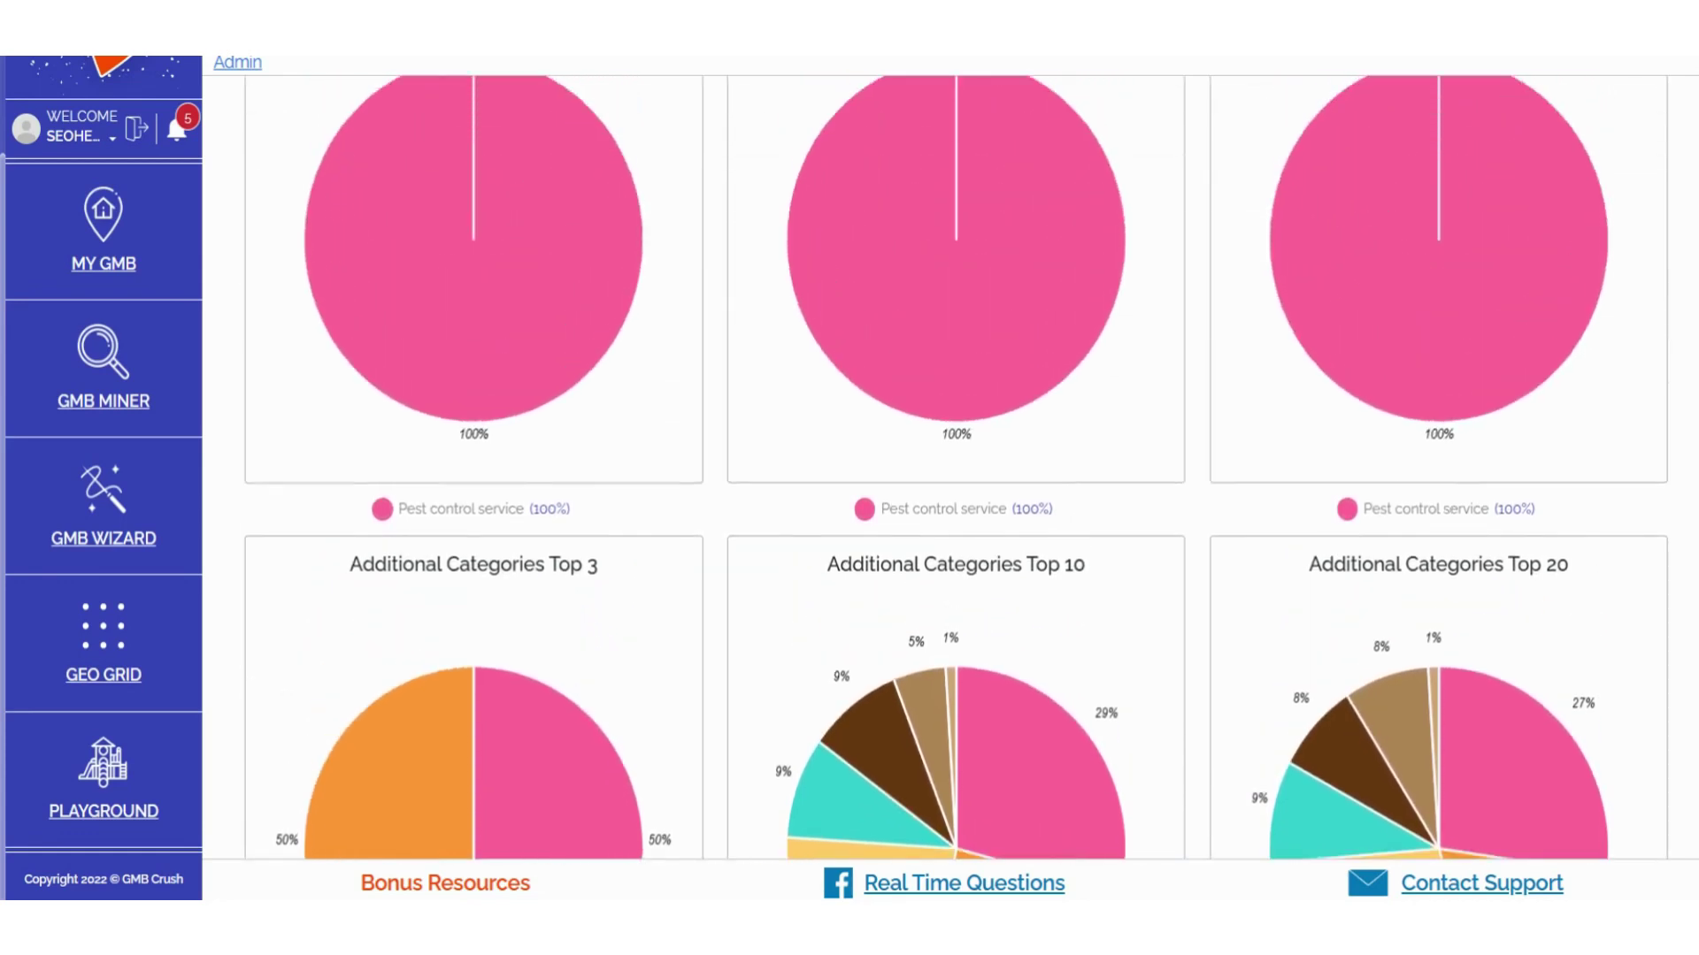
scroll(646, 527, up, 3)
mouse_move(646, 527)
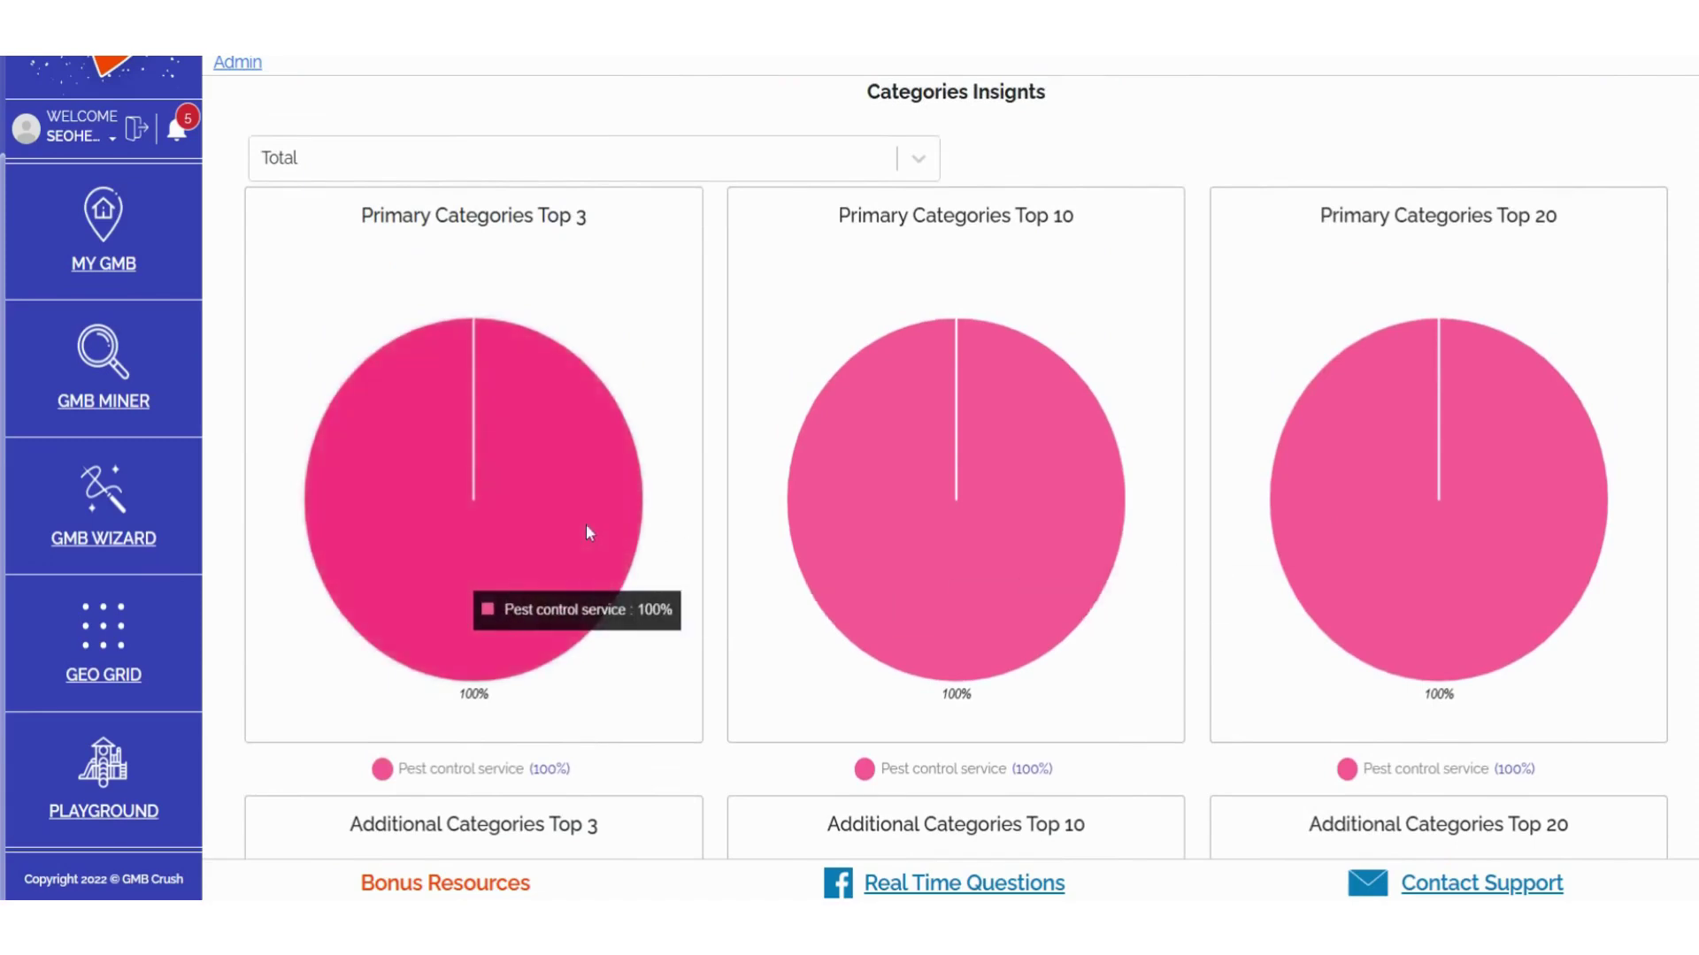
mouse_move(1410, 534)
scroll(1251, 636, down, 9)
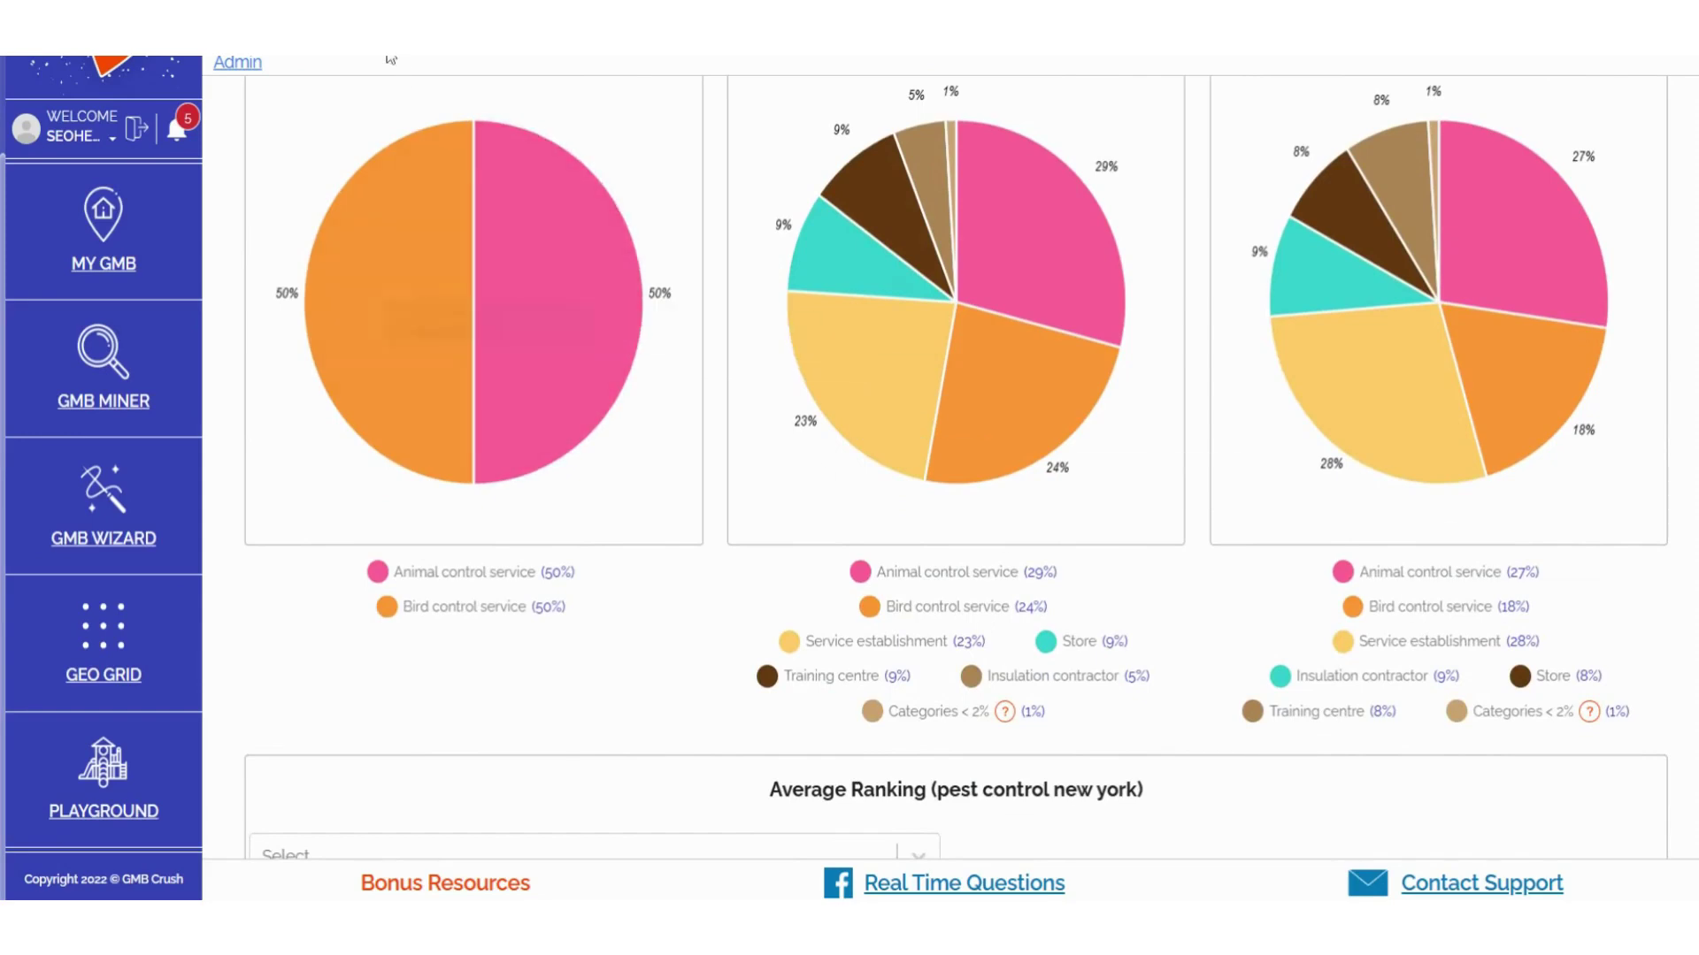
- Show the Average Ranking table for Postcode 10026, after briefly viewing Postcode 10451
scroll(489, 349, down, 6)
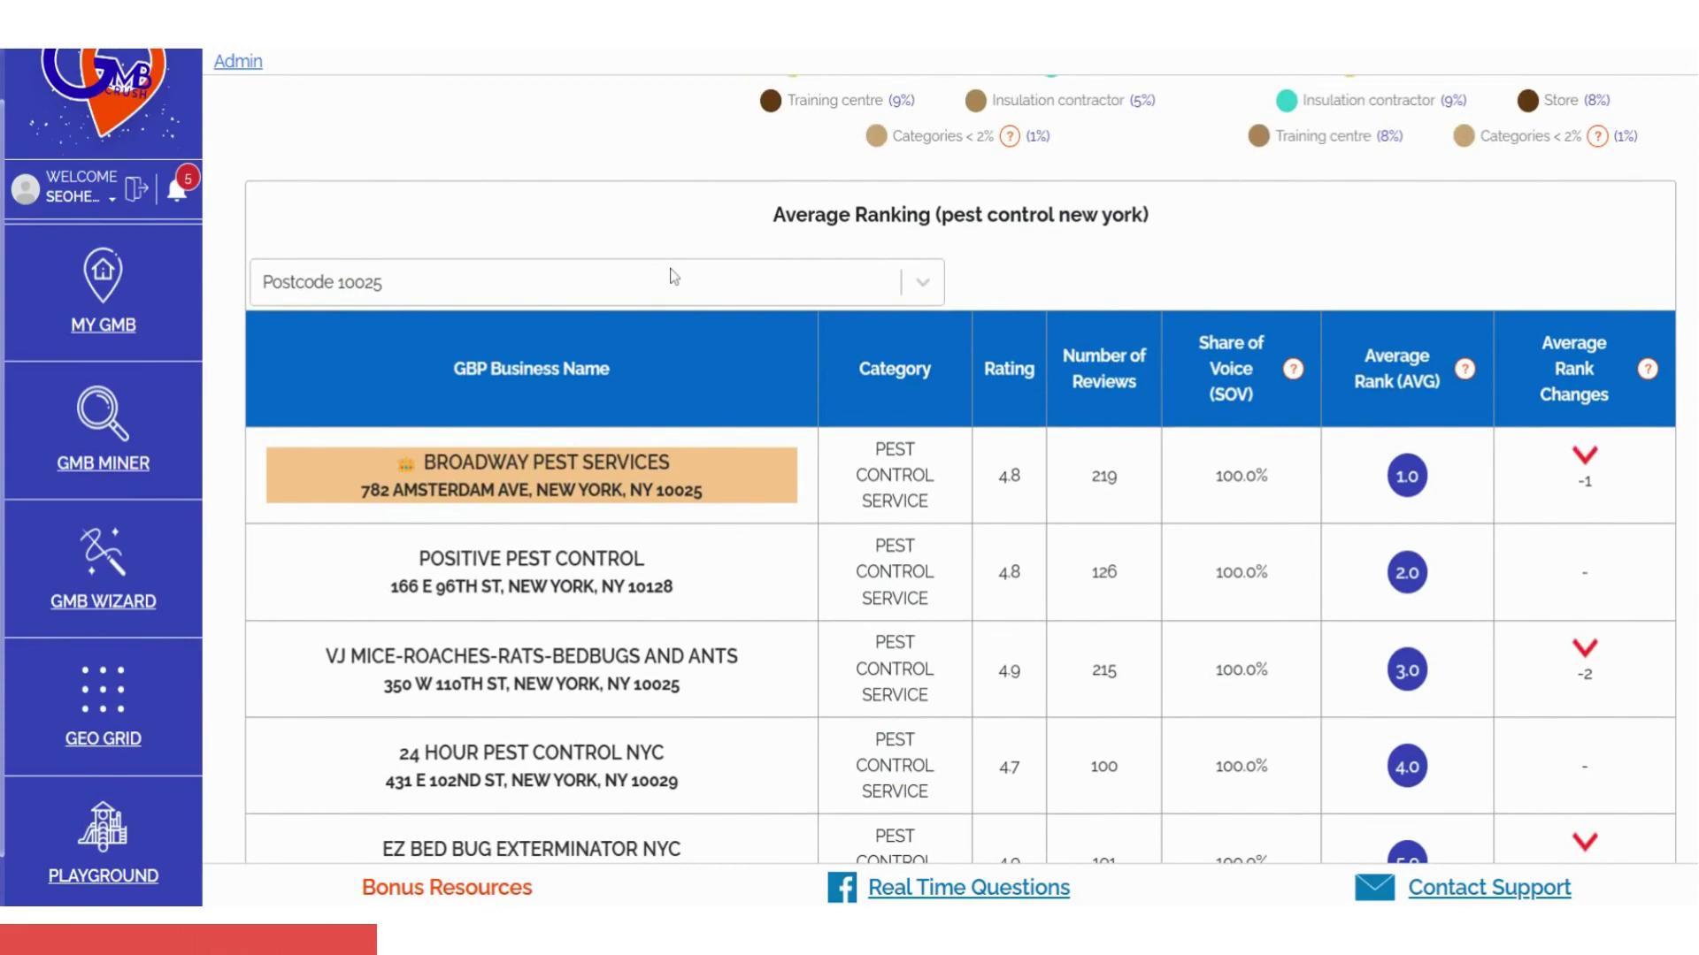
click(716, 283)
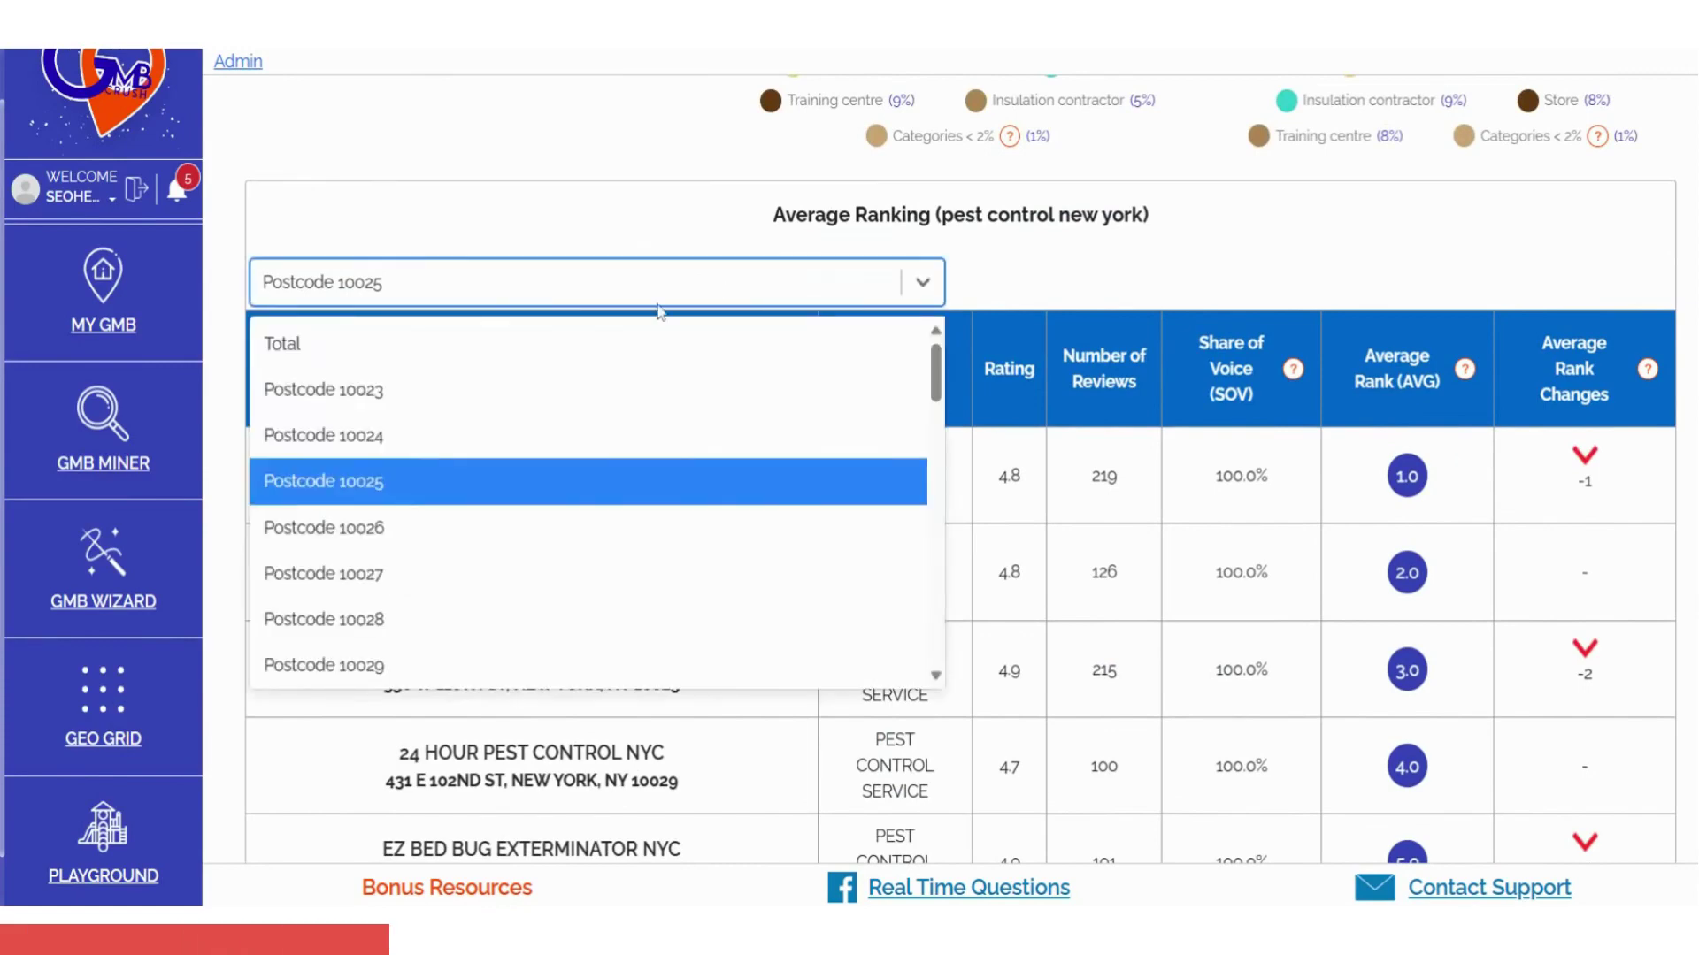
scroll(560, 375, down, 3)
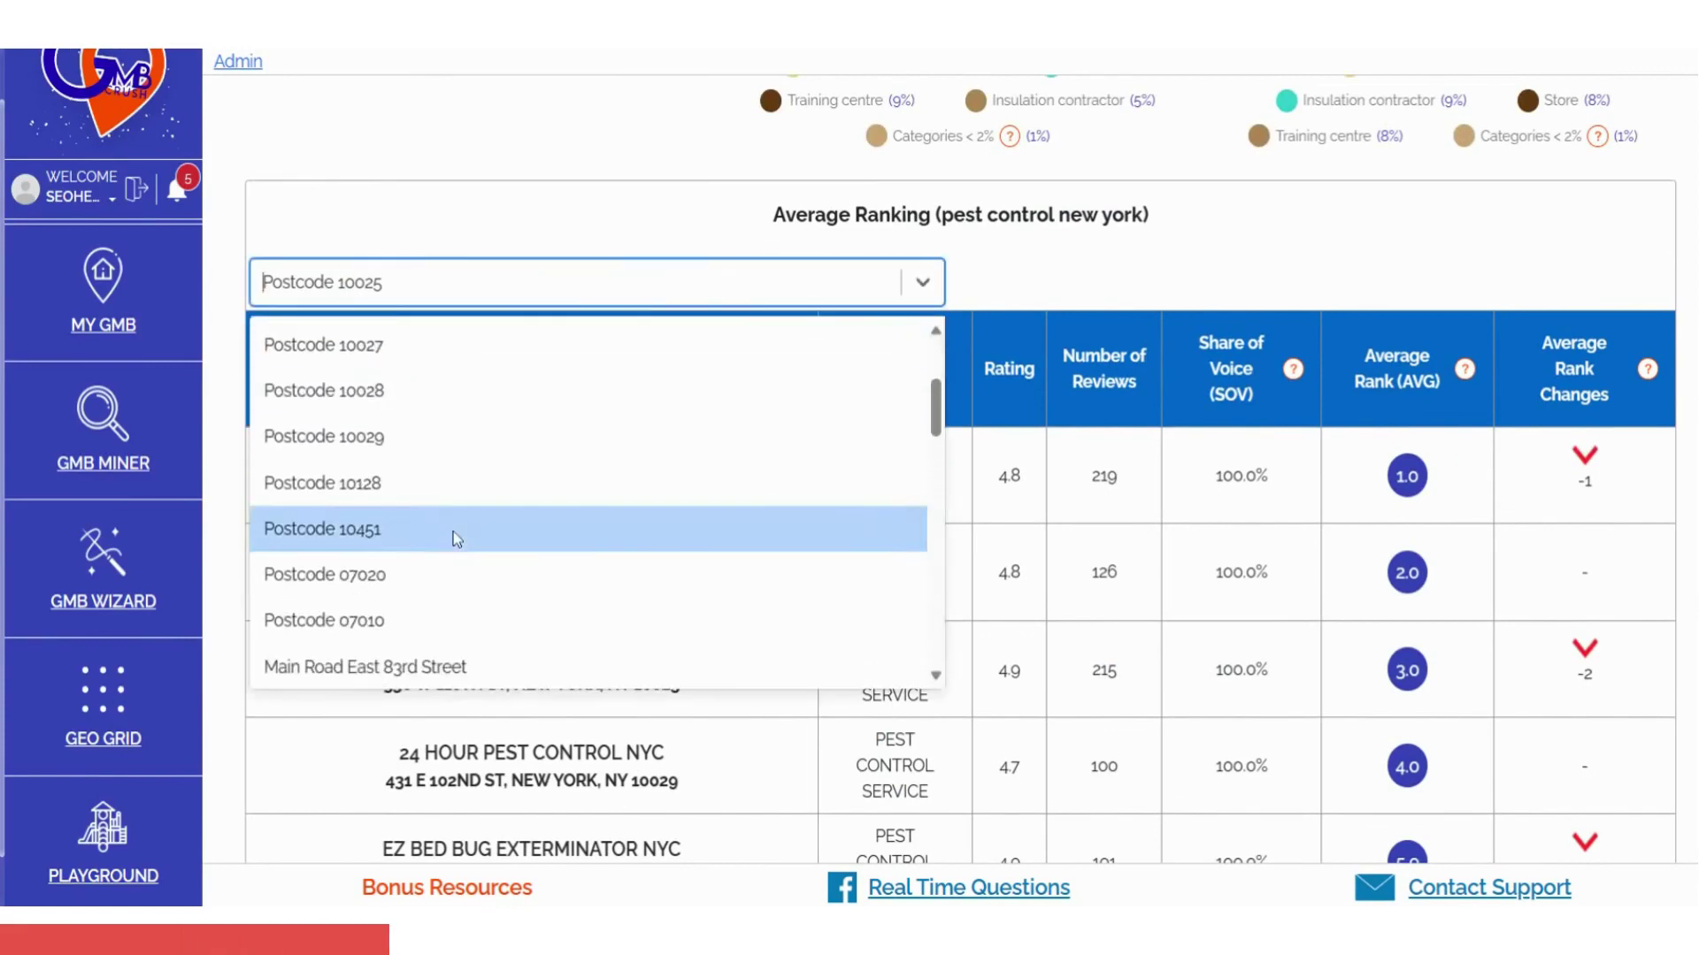
click(453, 531)
click(504, 282)
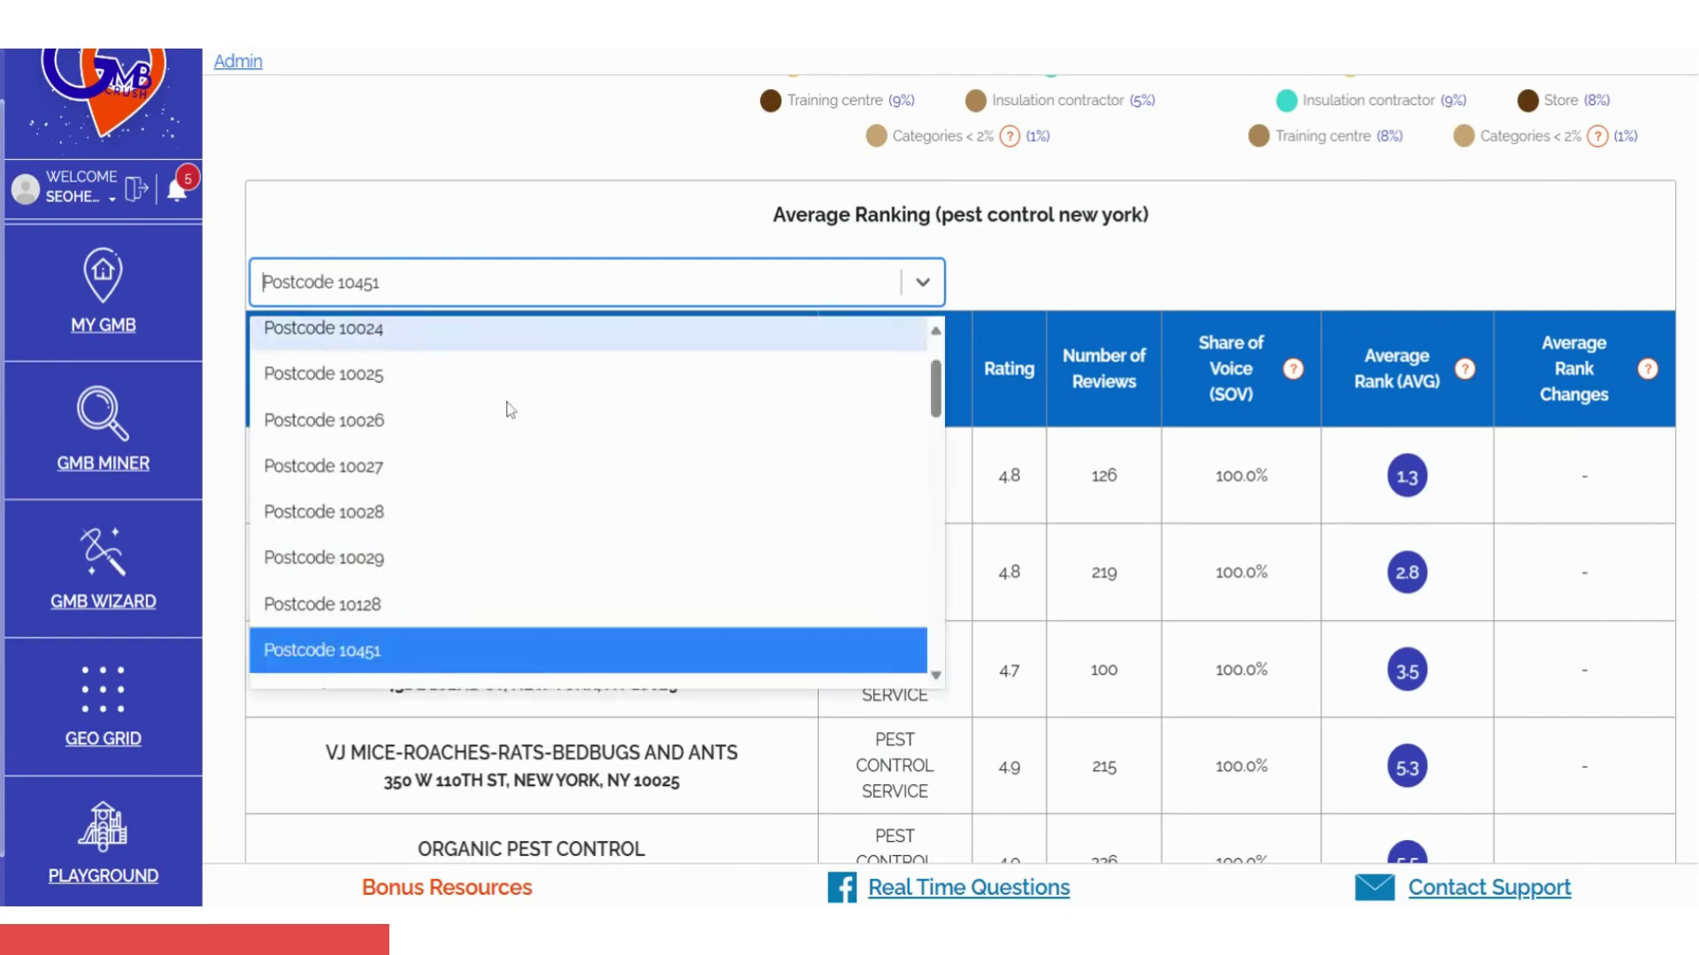
click(481, 434)
- Check the Rows per page options, keep 10, and scroll to the Geo-Grid SEO To-Do List
scroll(1320, 591, down, 2)
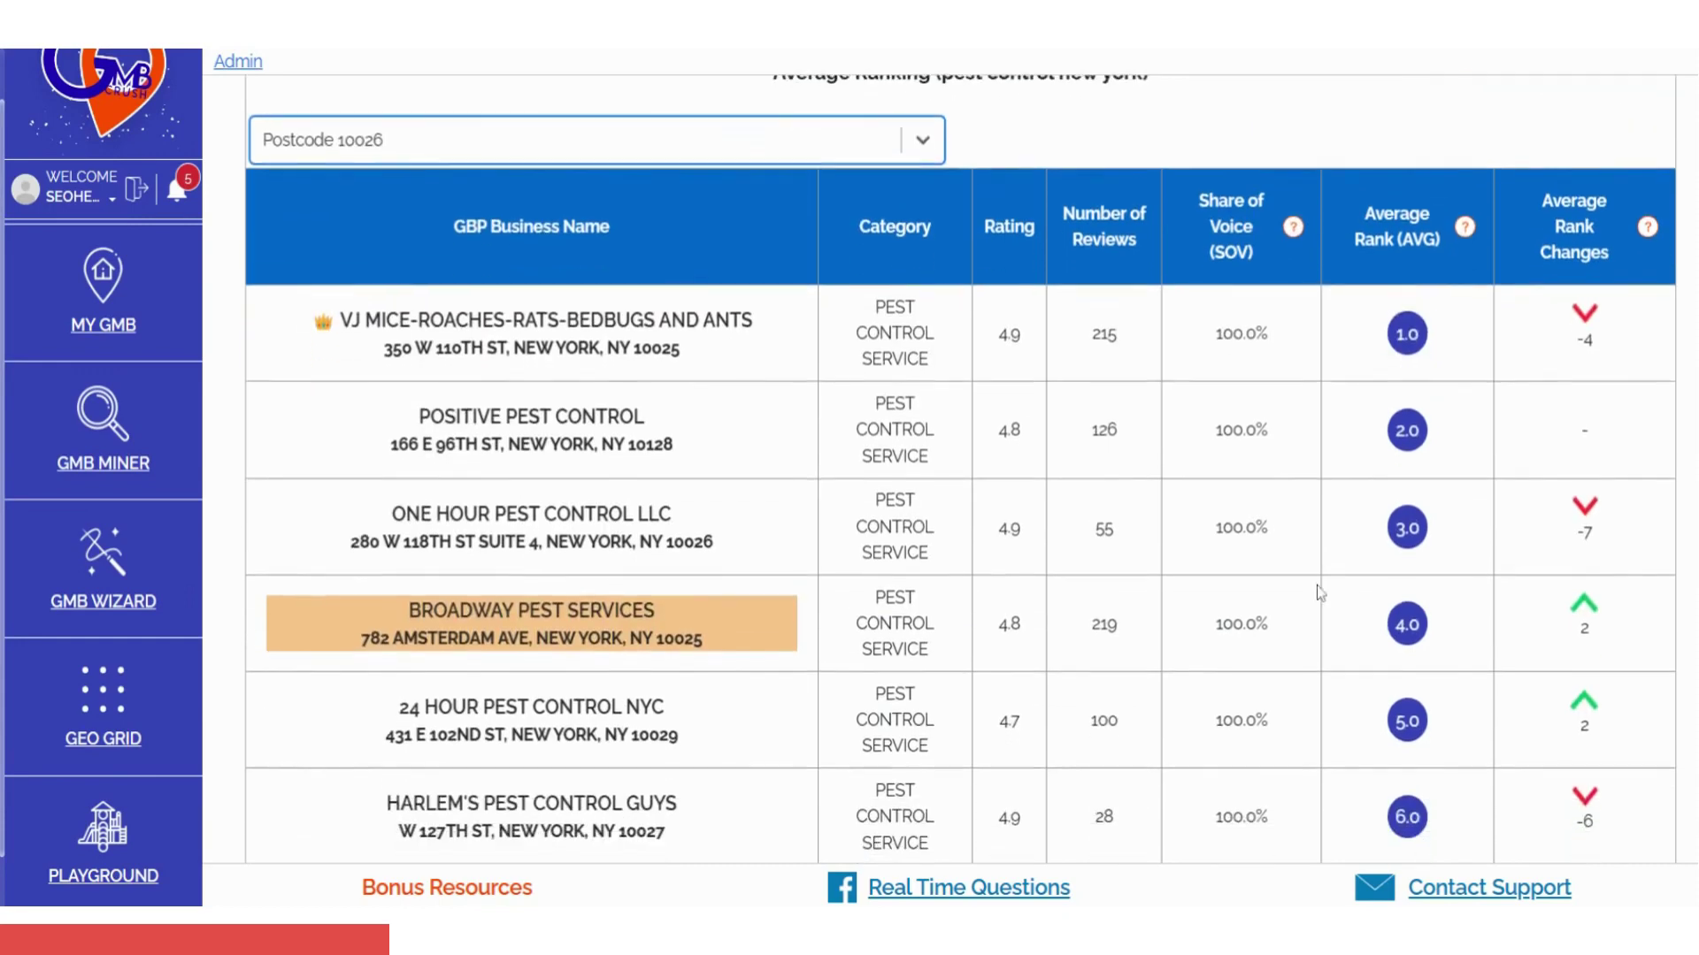
scroll(1320, 591, down, 1)
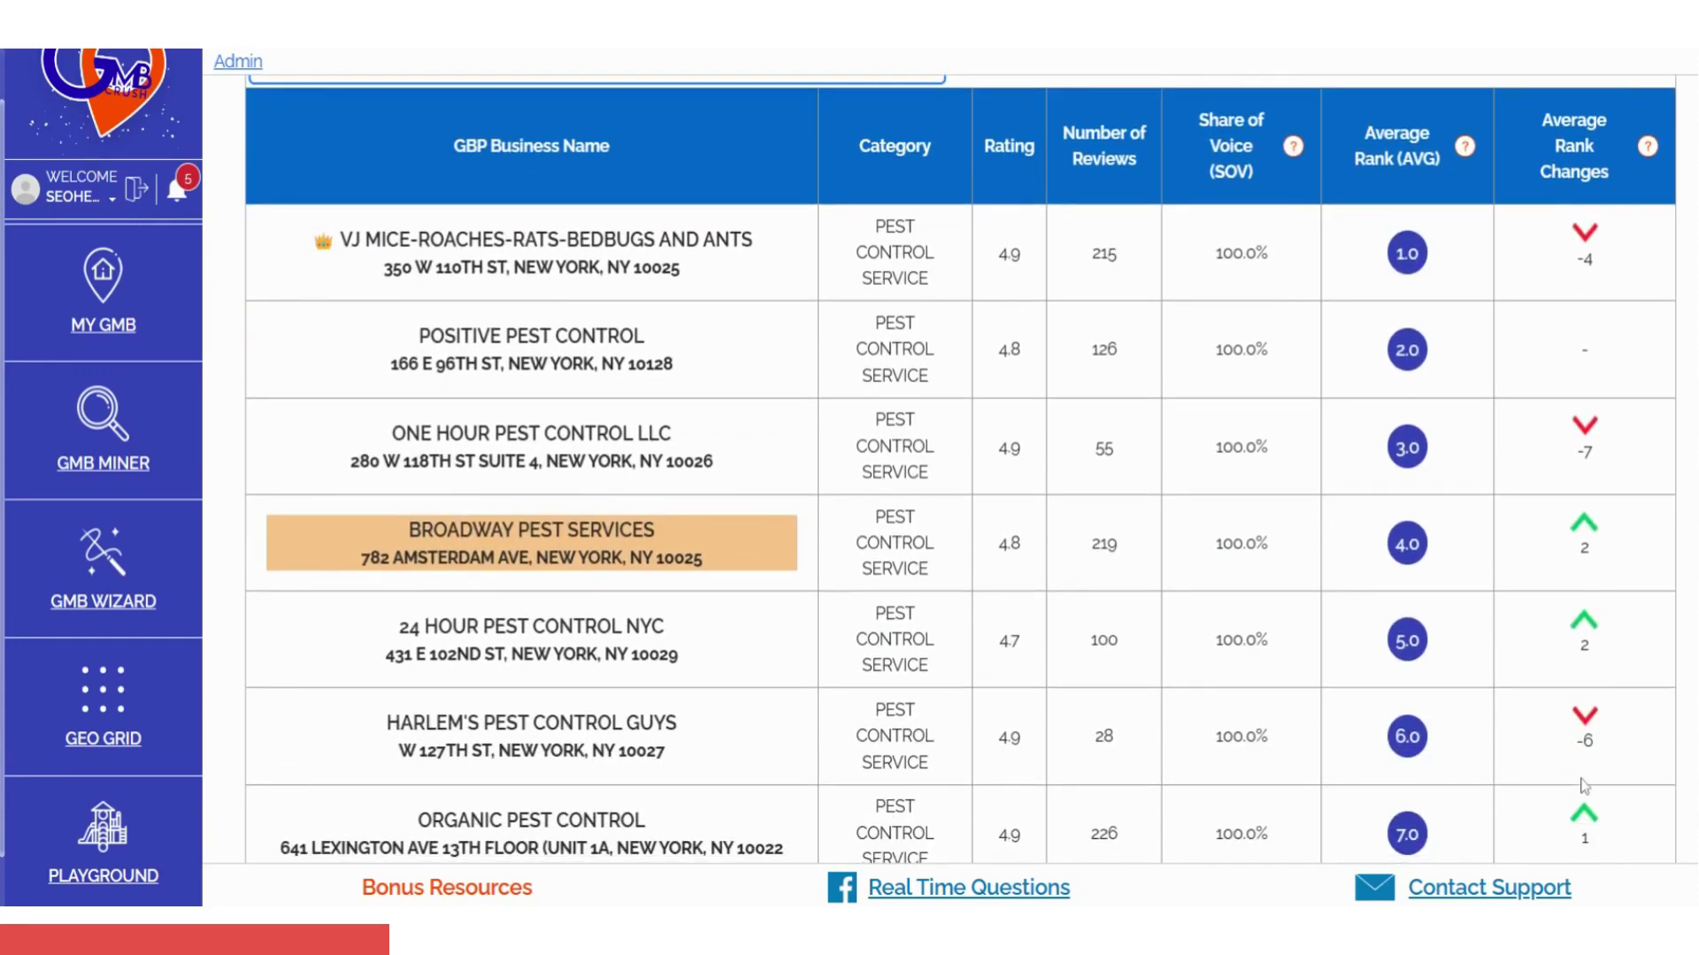
scroll(1498, 415, down, 6)
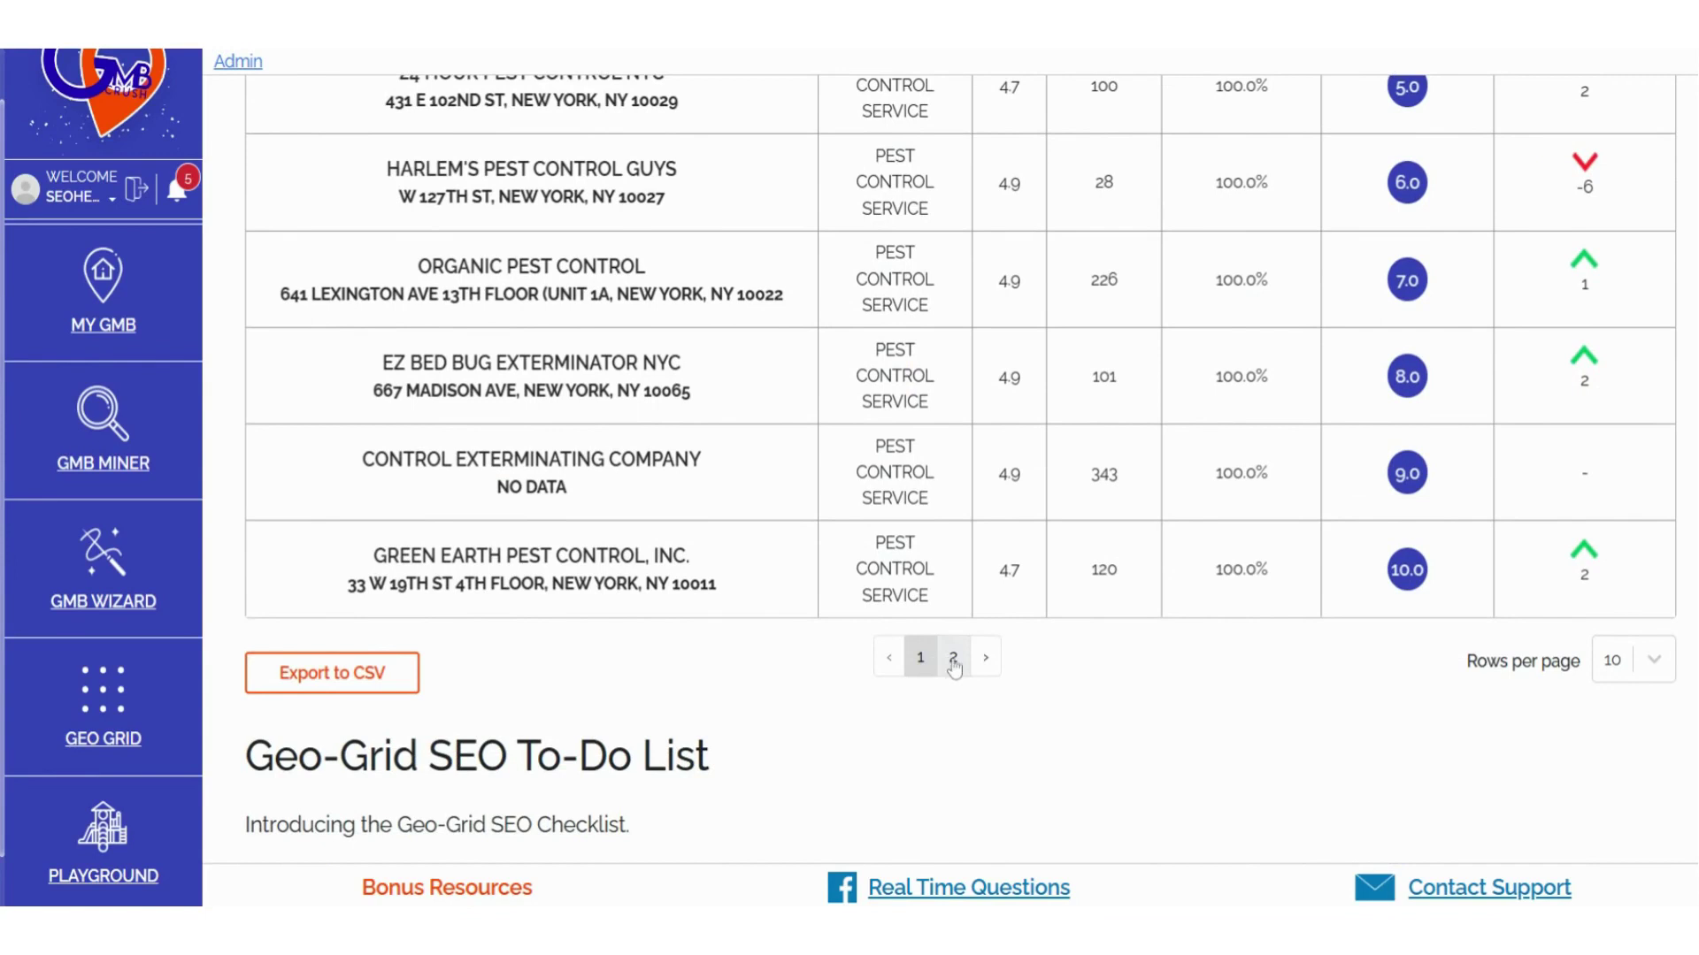
click(1653, 678)
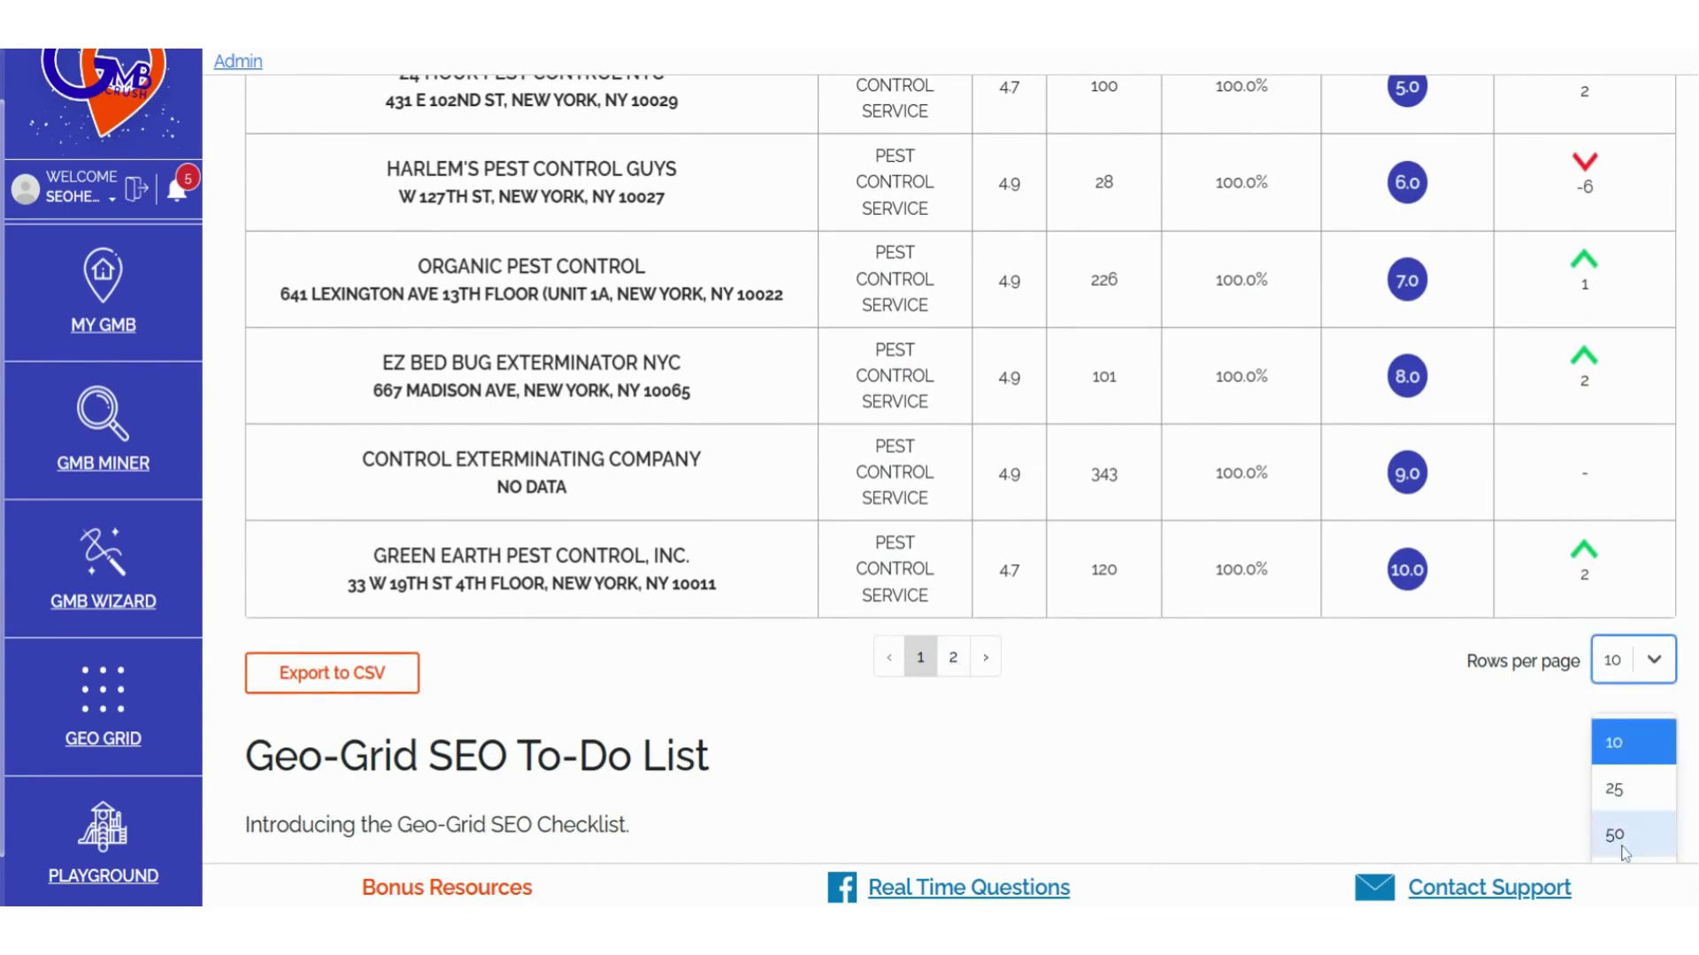
scroll(1473, 785, down, 1)
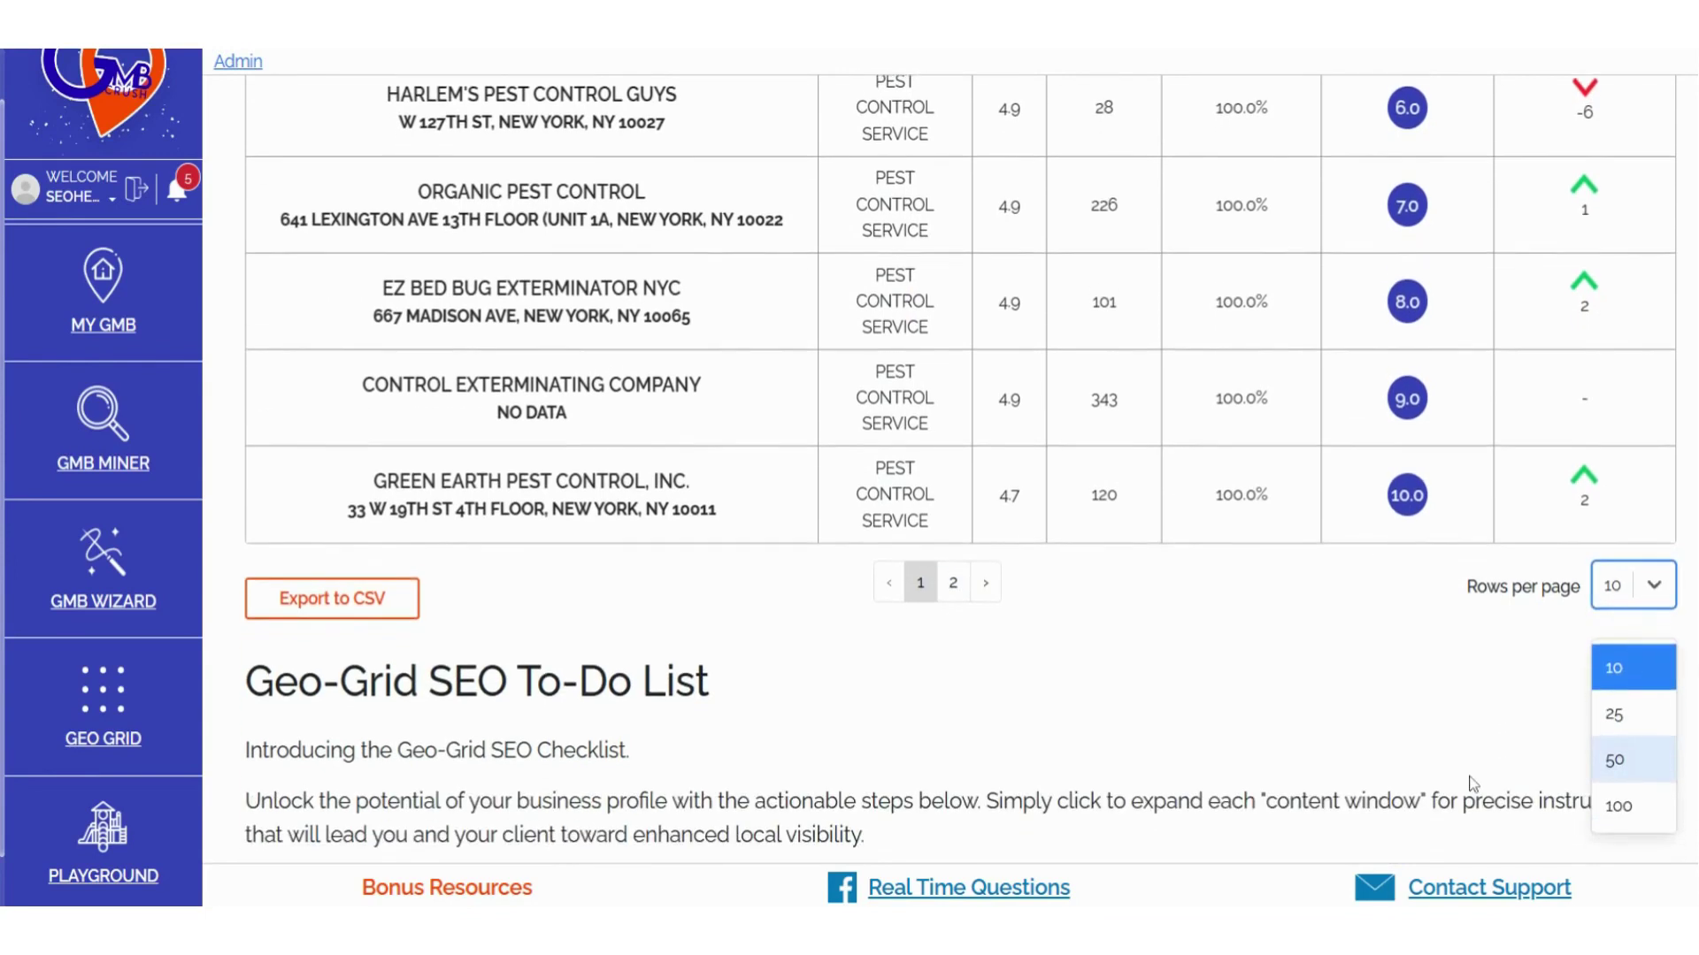
click(1129, 591)
scroll(1129, 591, down, 3)
scroll(1128, 591, down, 2)
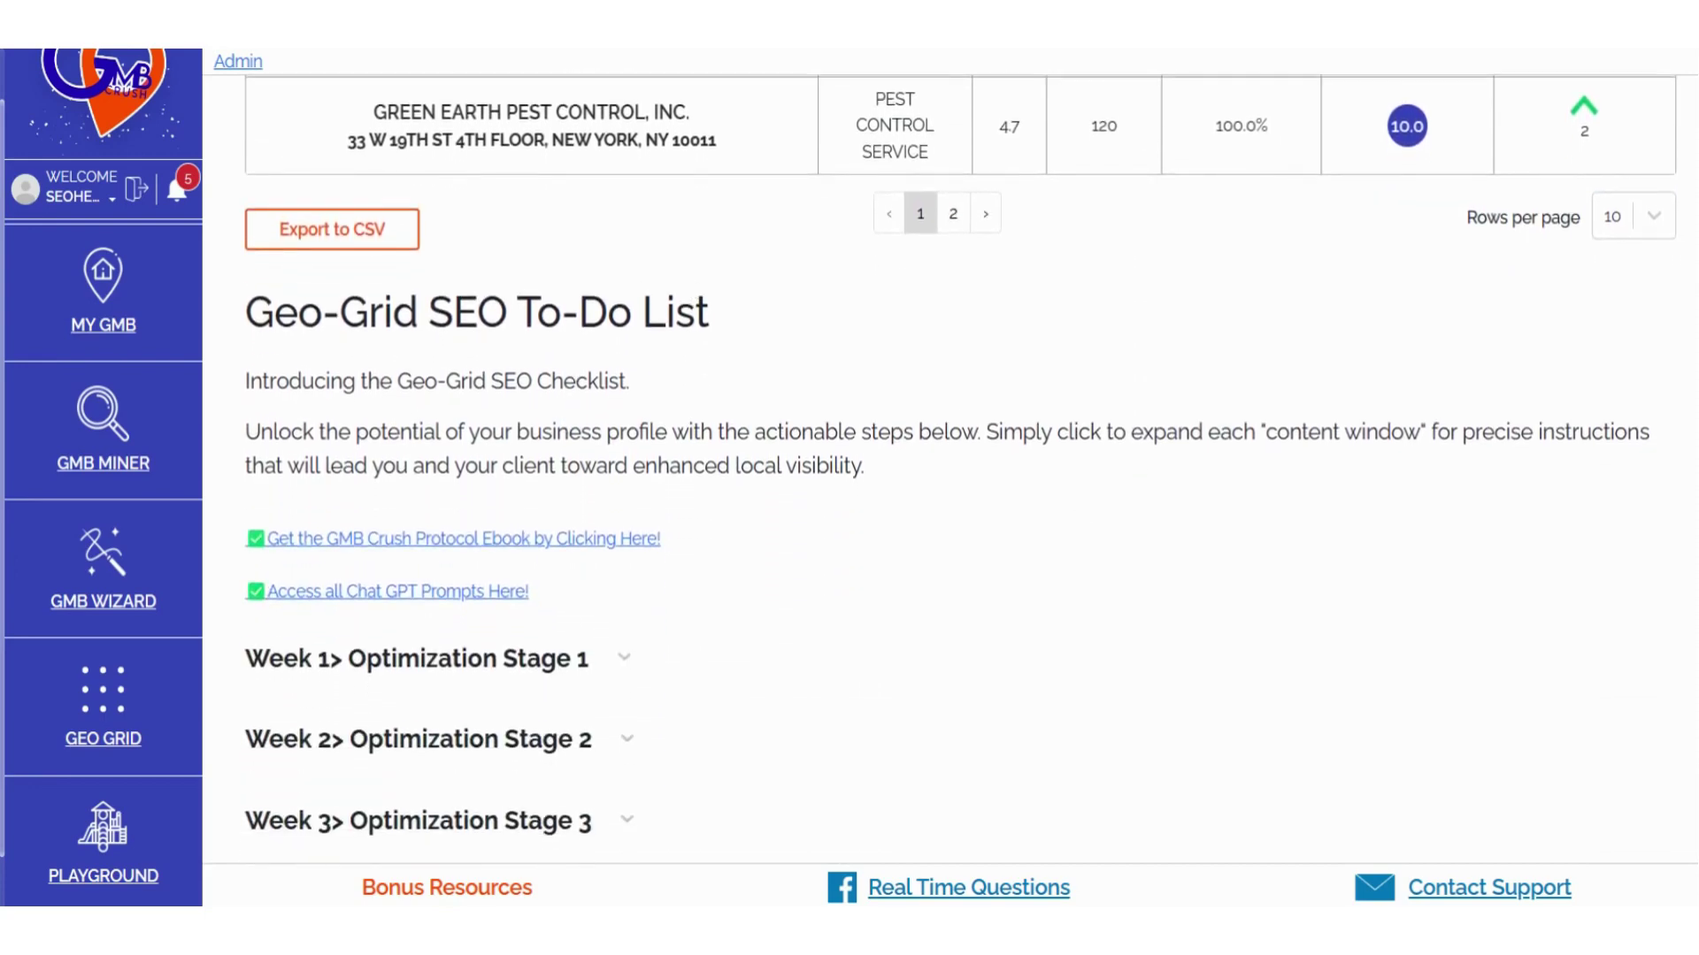
- Select and then deselect the Geo-Grid SEO To-Do List heading
triple_click(469, 312)
click(469, 312)
scroll(721, 585, down, 1)
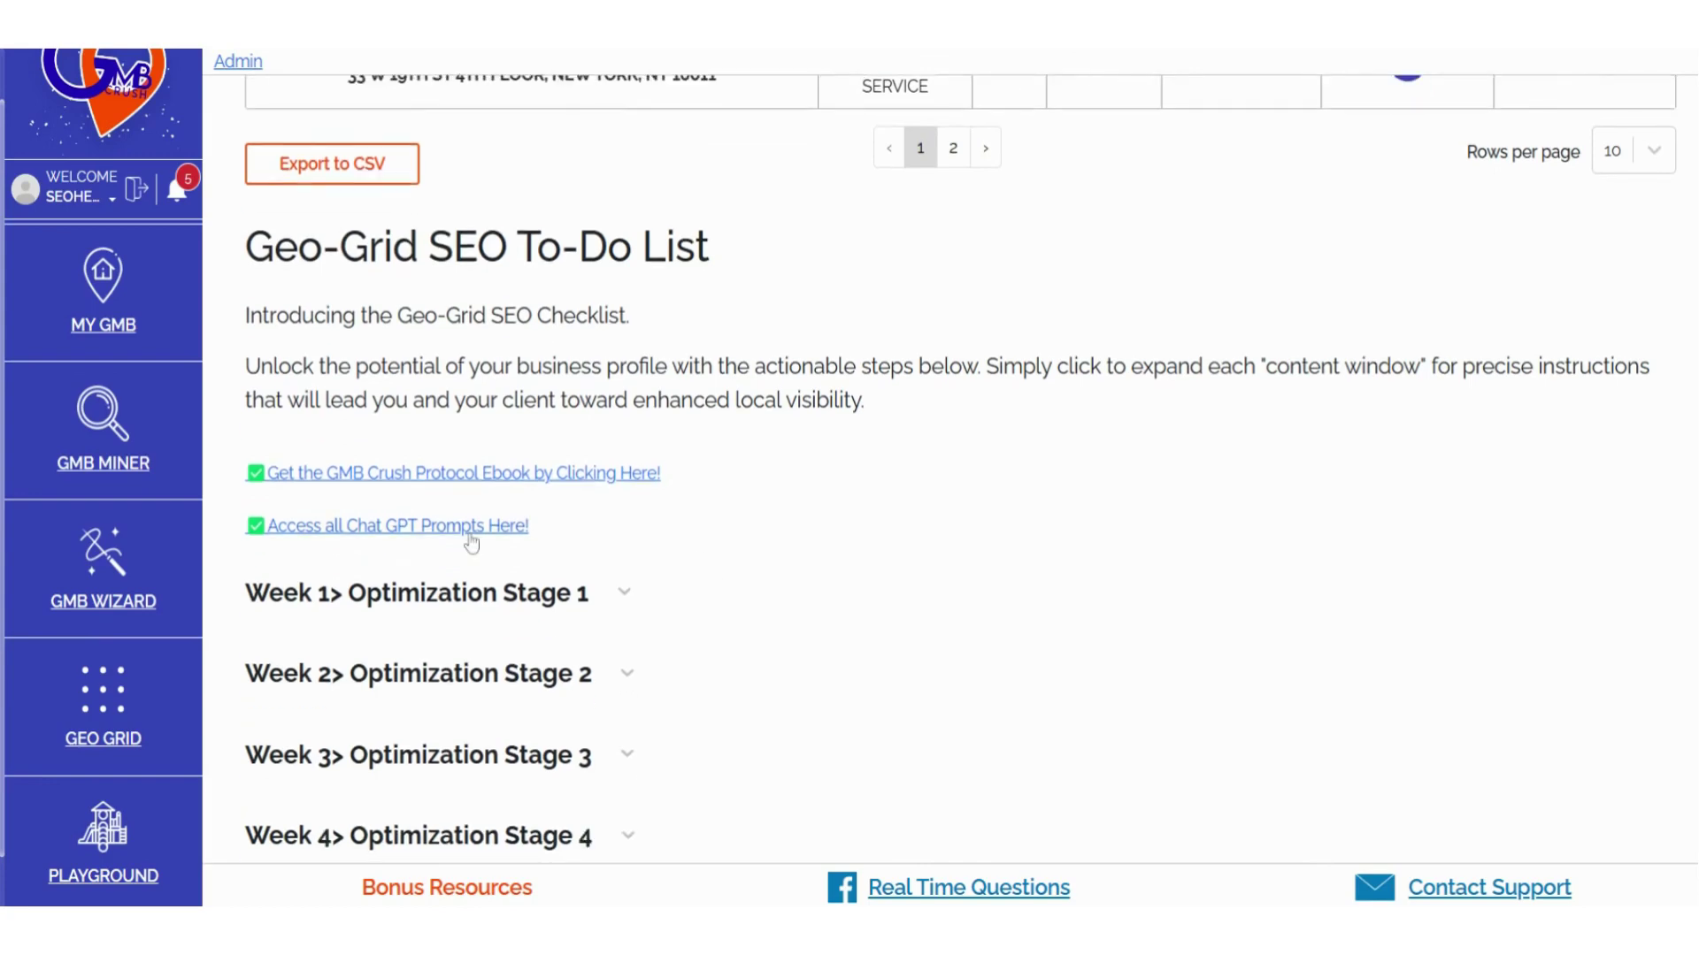
- Expand Week 1 Optimization Stage 1 and scroll through its Google Business Categories Audit videos
click(628, 597)
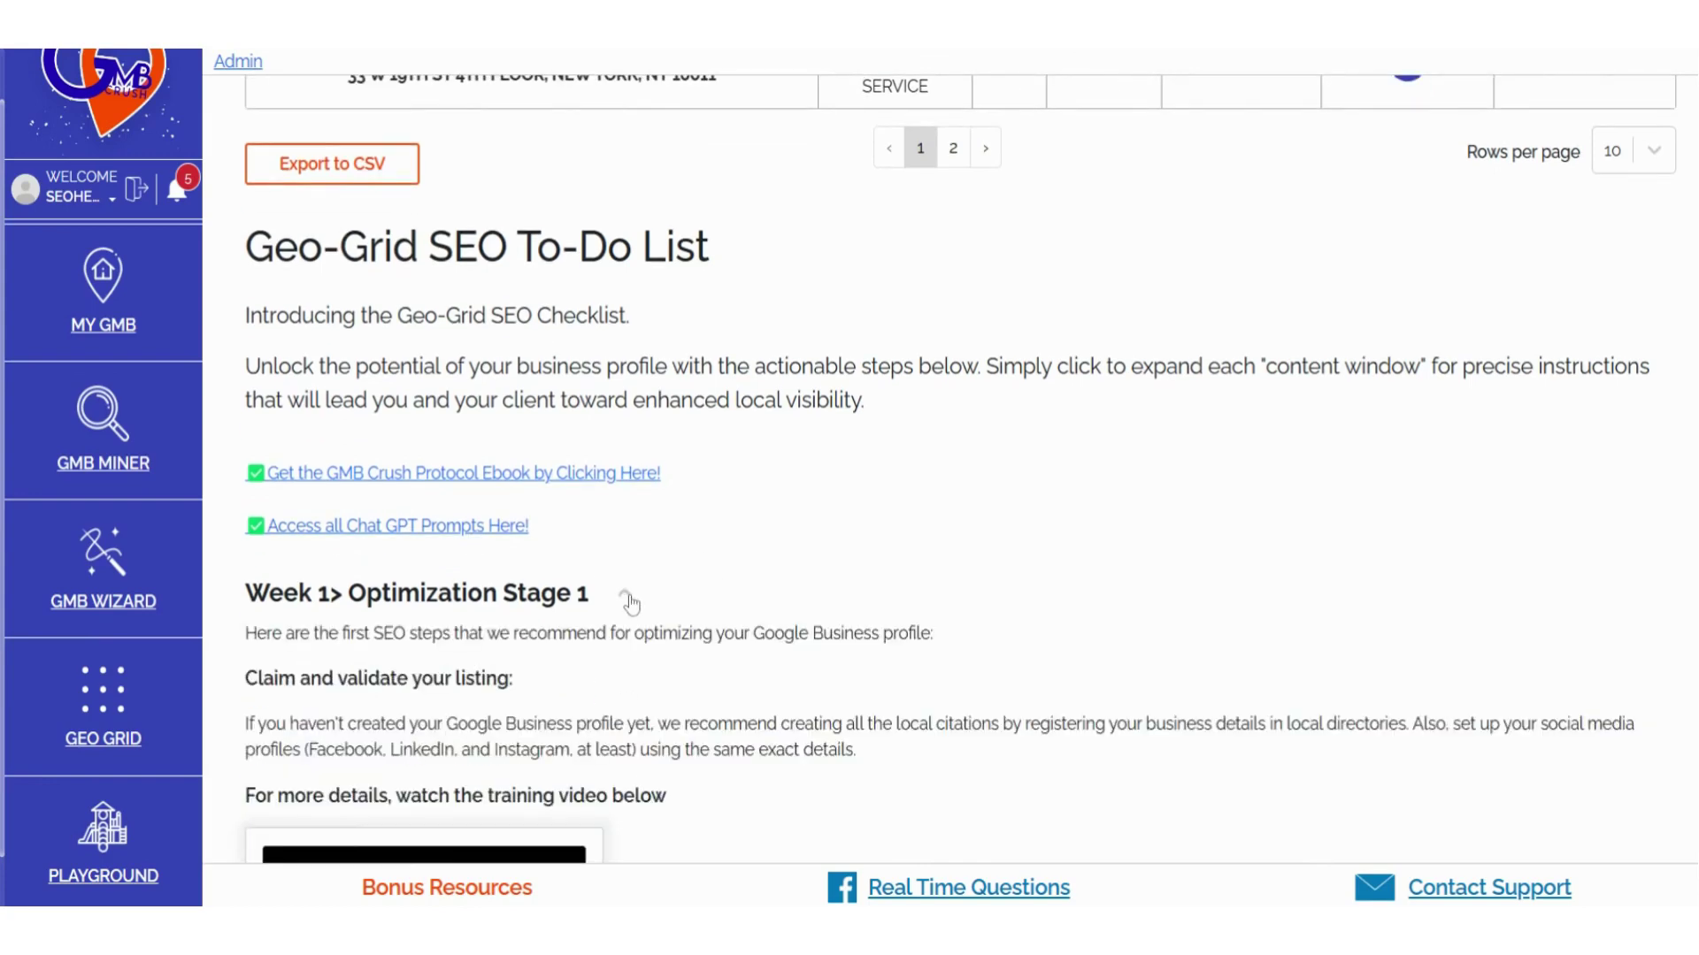
scroll(752, 561, down, 3)
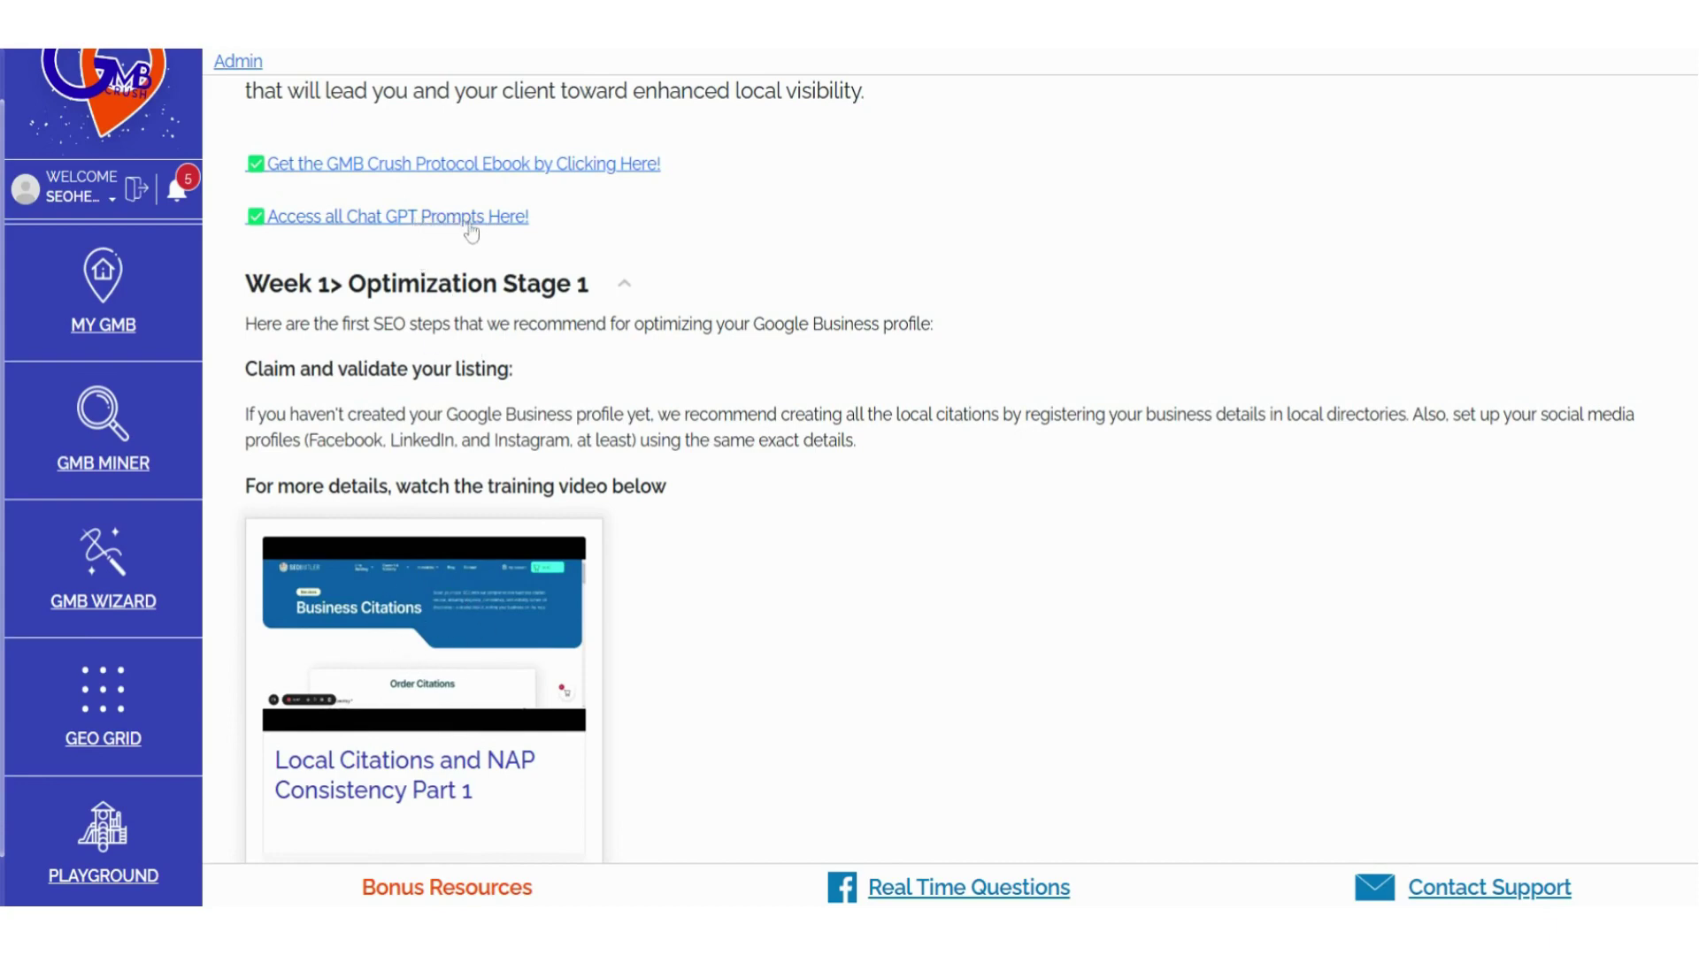
scroll(708, 377, down, 10)
scroll(708, 378, down, 12)
scroll(708, 378, down, 13)
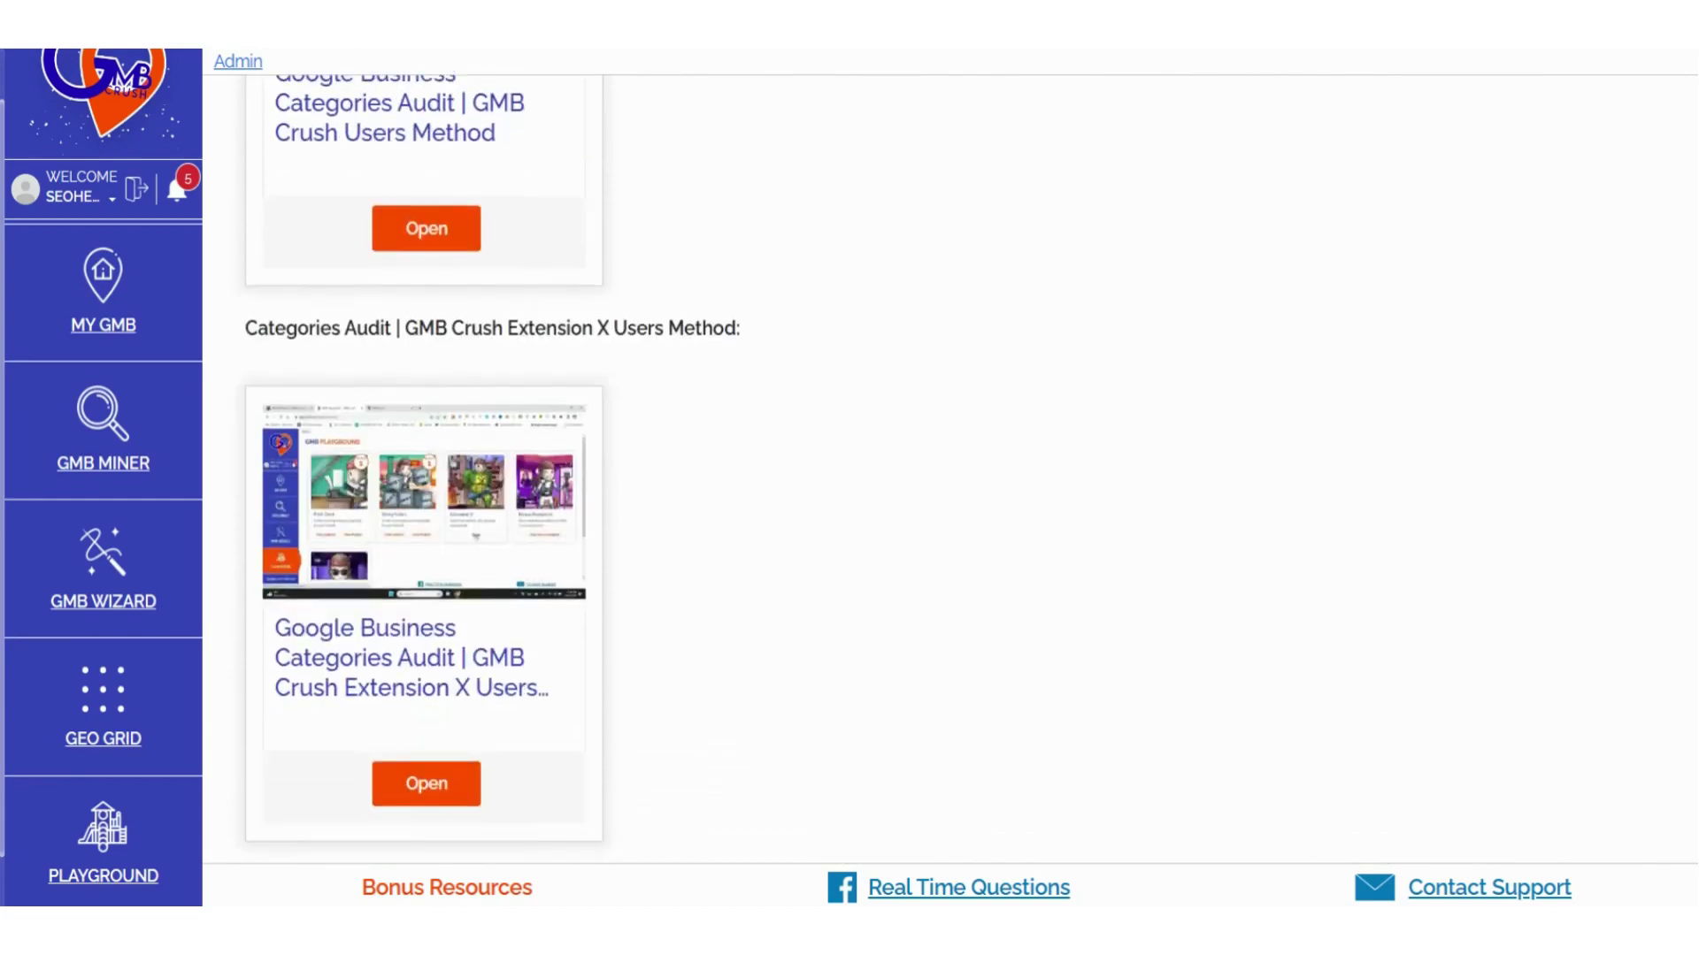
scroll(708, 378, down, 7)
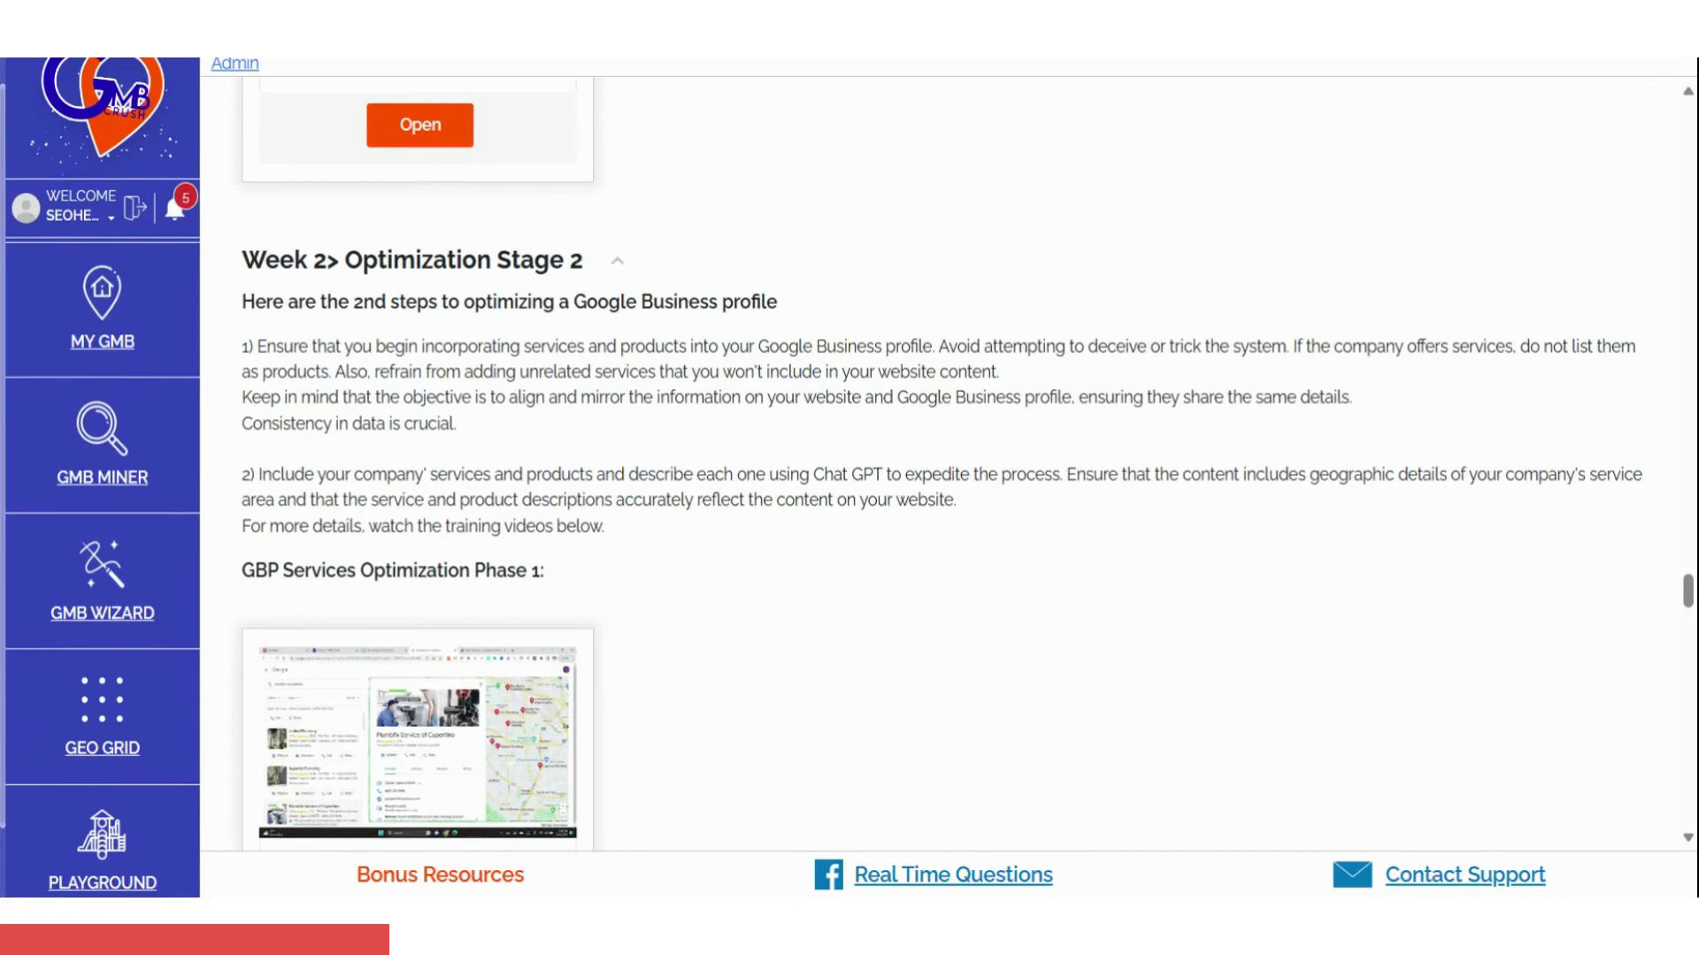
- Scroll down through the Week 2 to-do items to item 8, Location Pages Optimization
scroll(934, 340, down, 3)
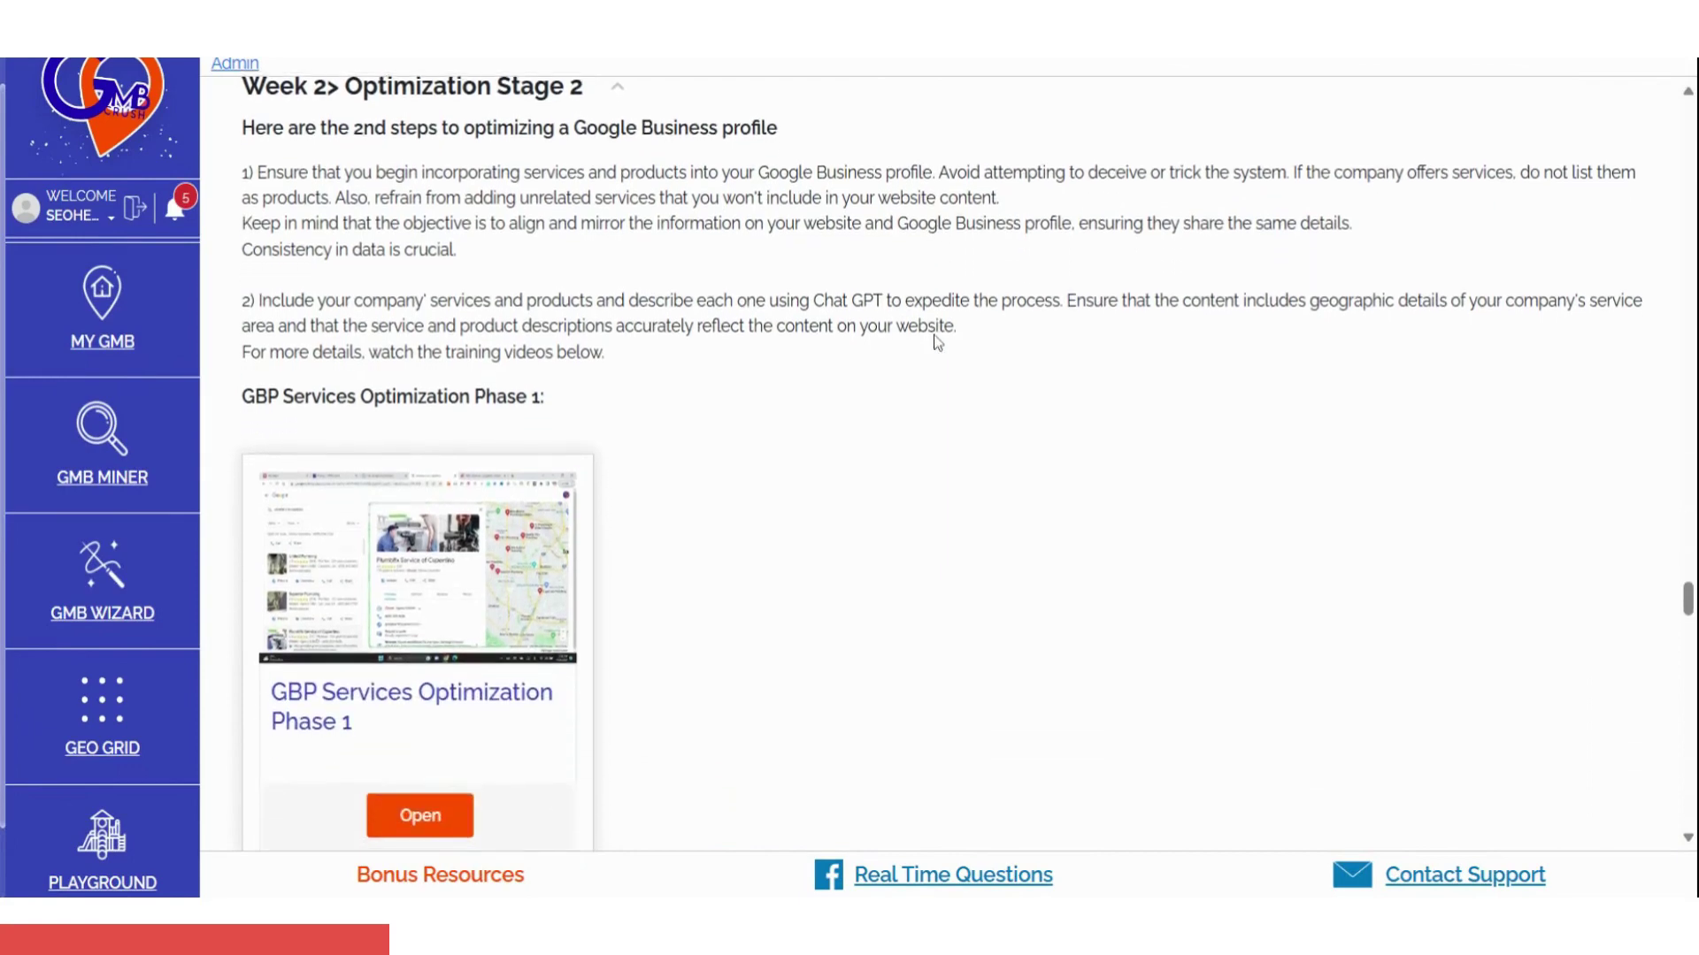
scroll(938, 342, down, 4)
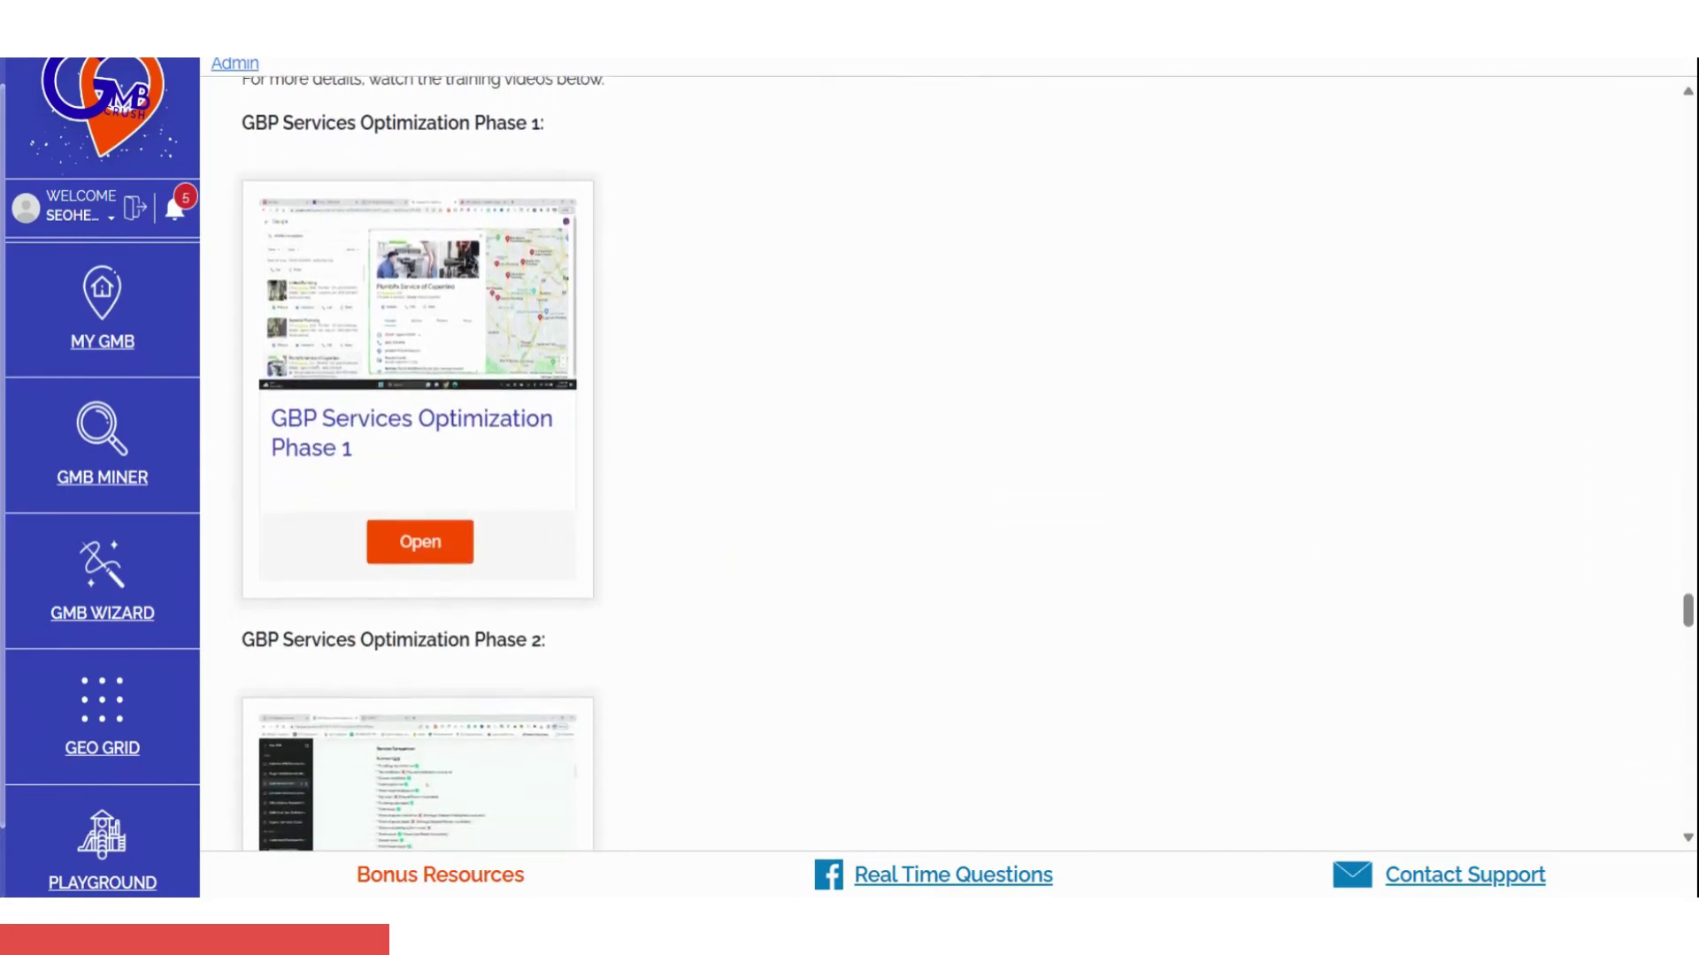
scroll(938, 342, down, 2)
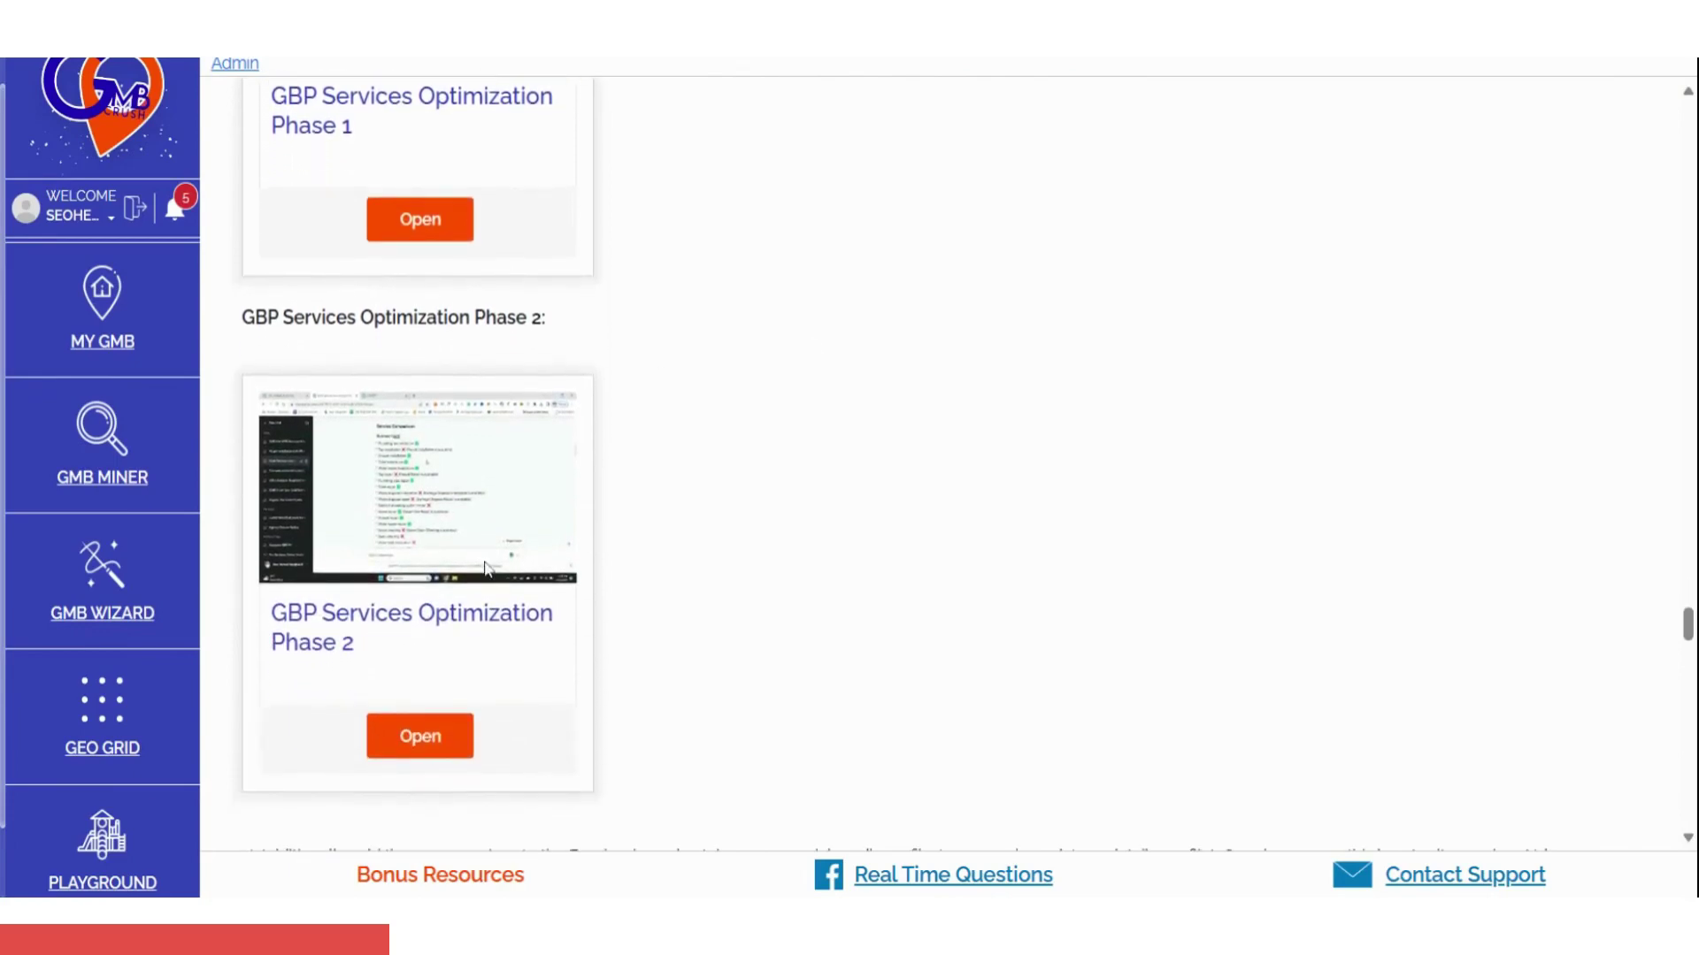
scroll(556, 204, down, 6)
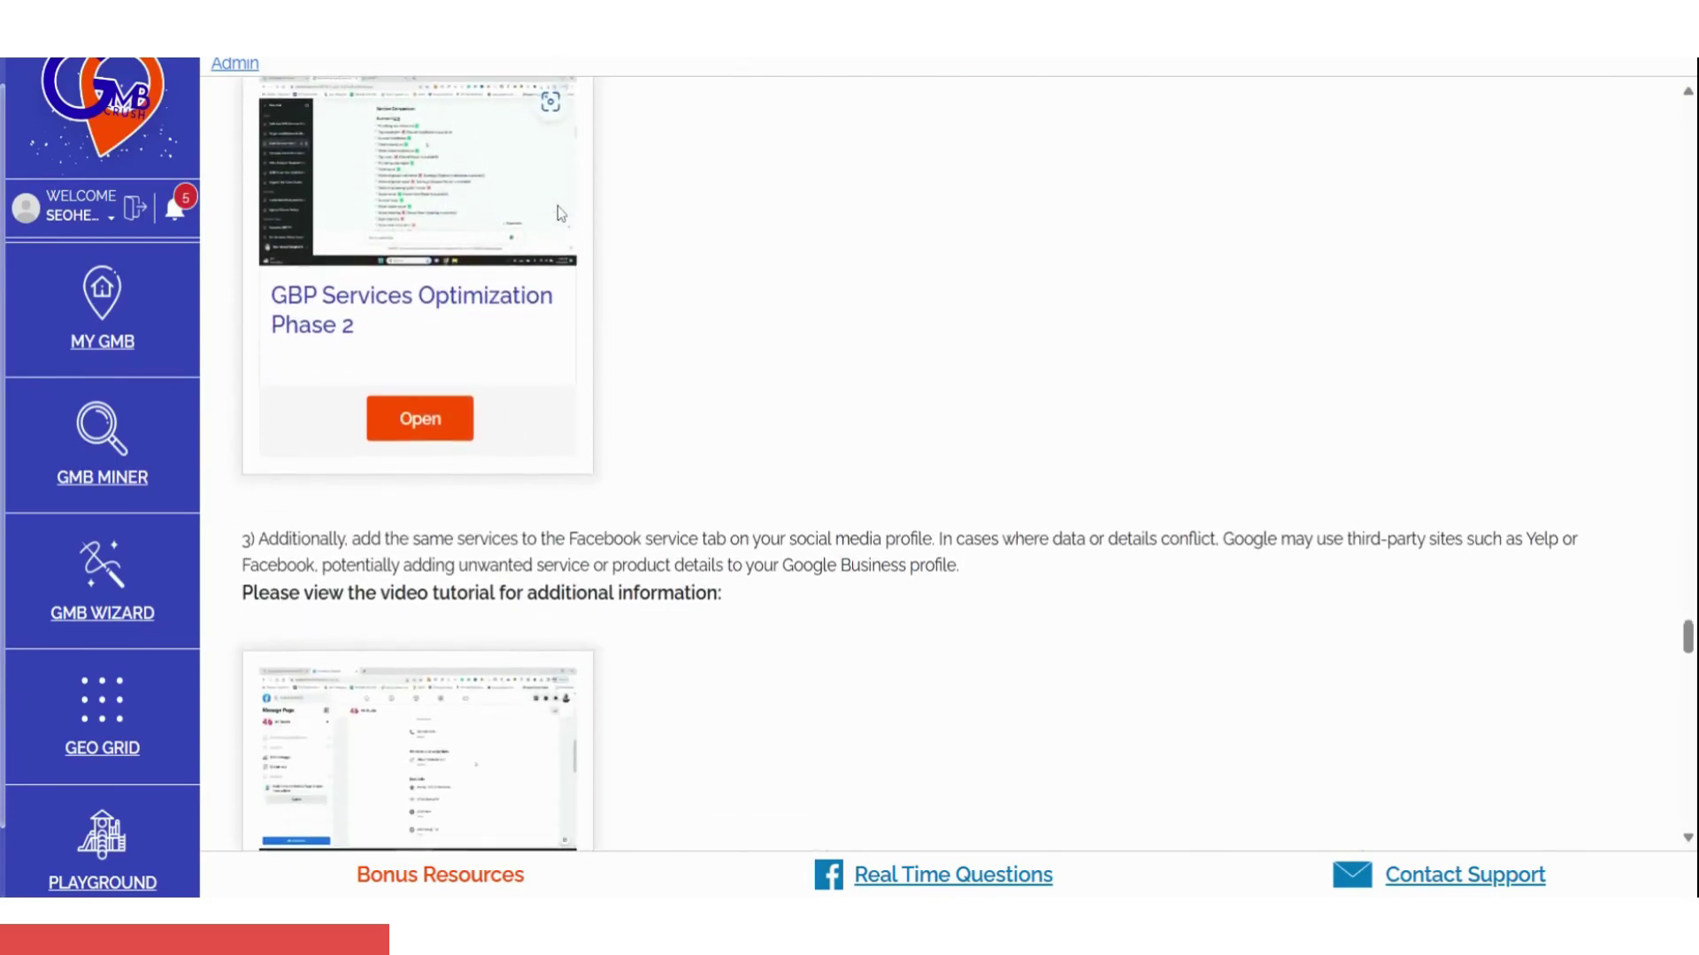
scroll(557, 205, down, 4)
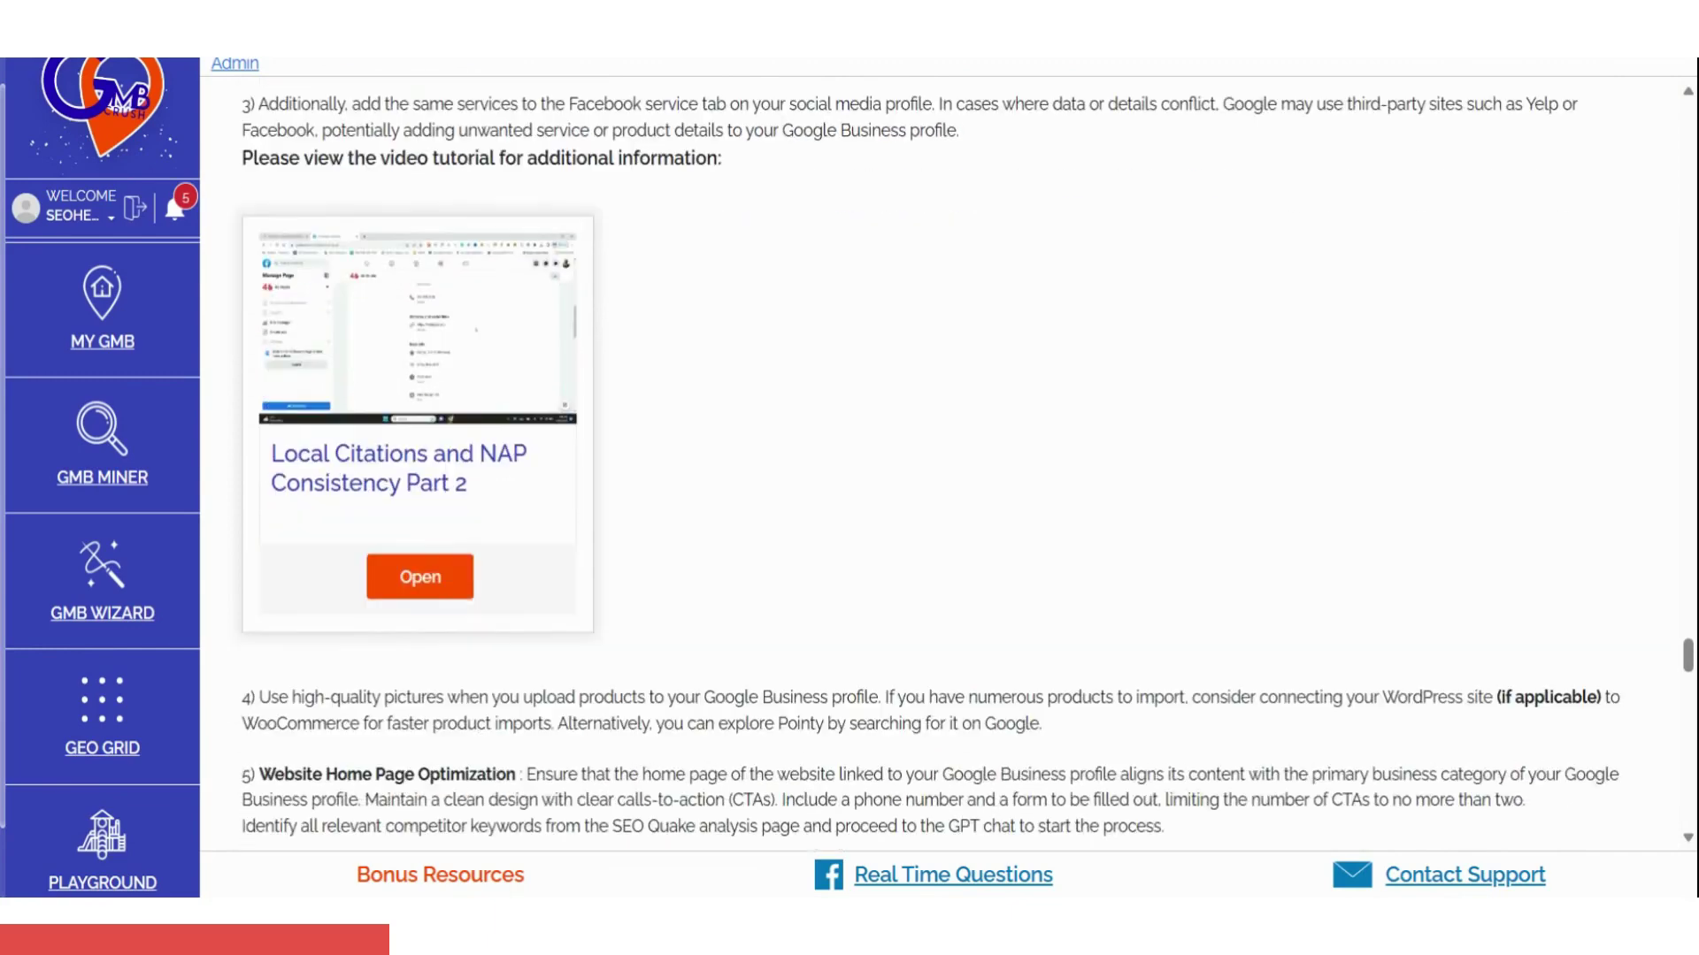
scroll(929, 462, down, 6)
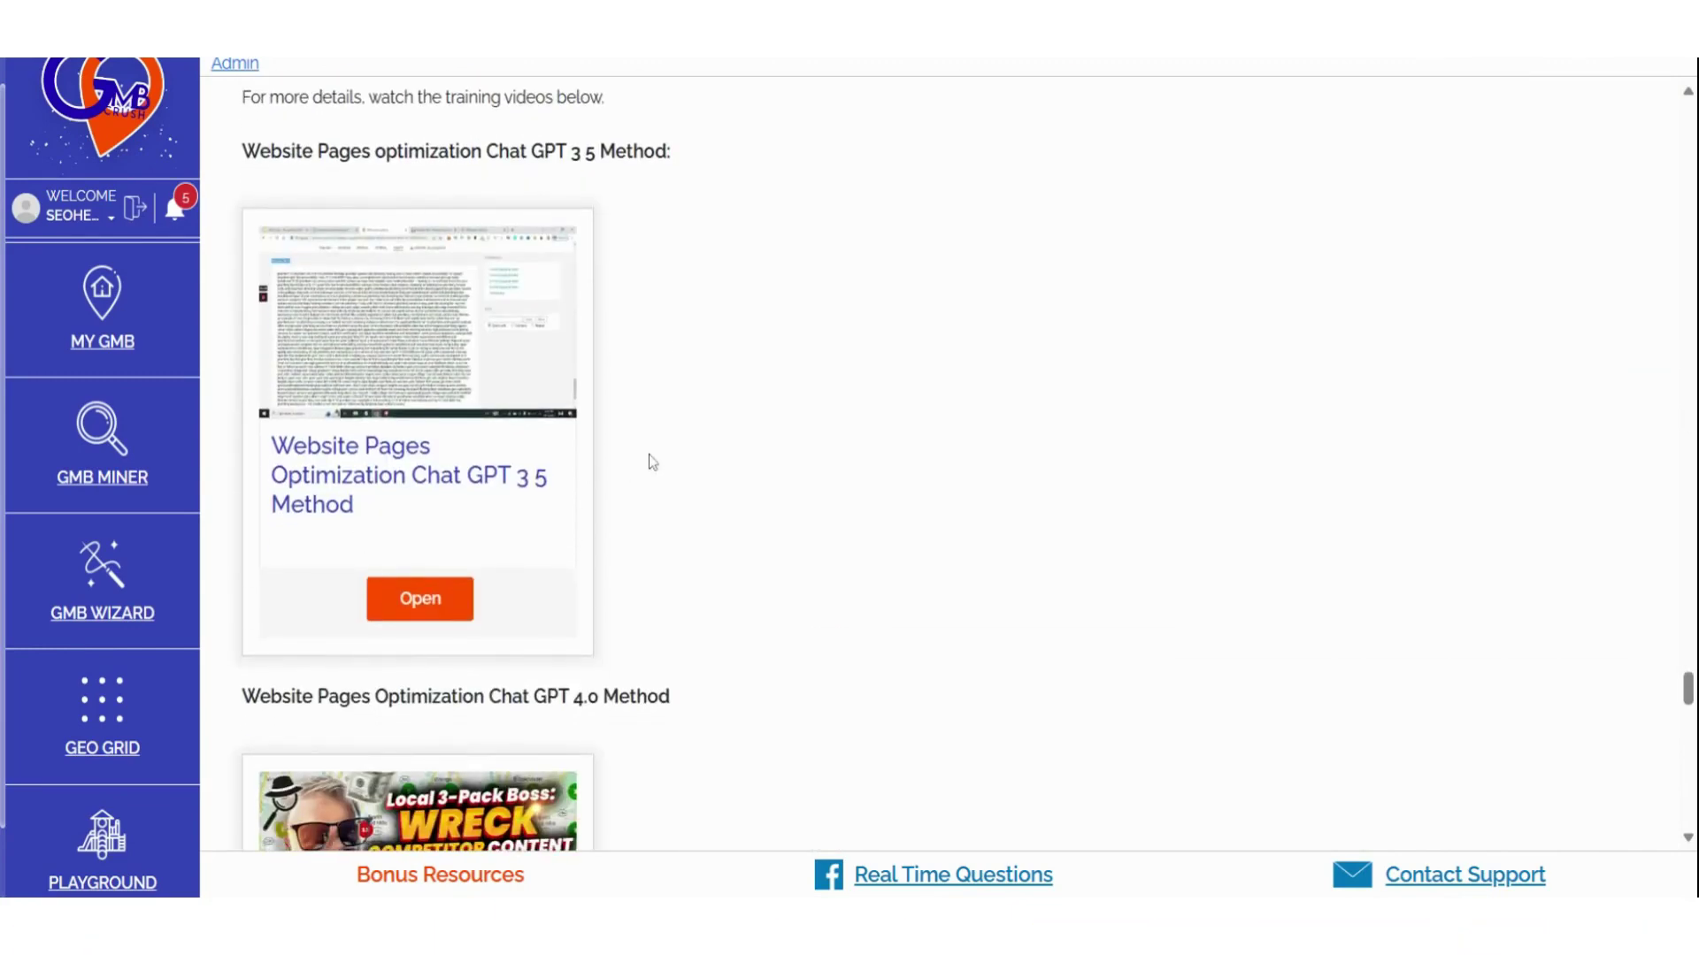
scroll(652, 462, down, 9)
scroll(423, 325, down, 3)
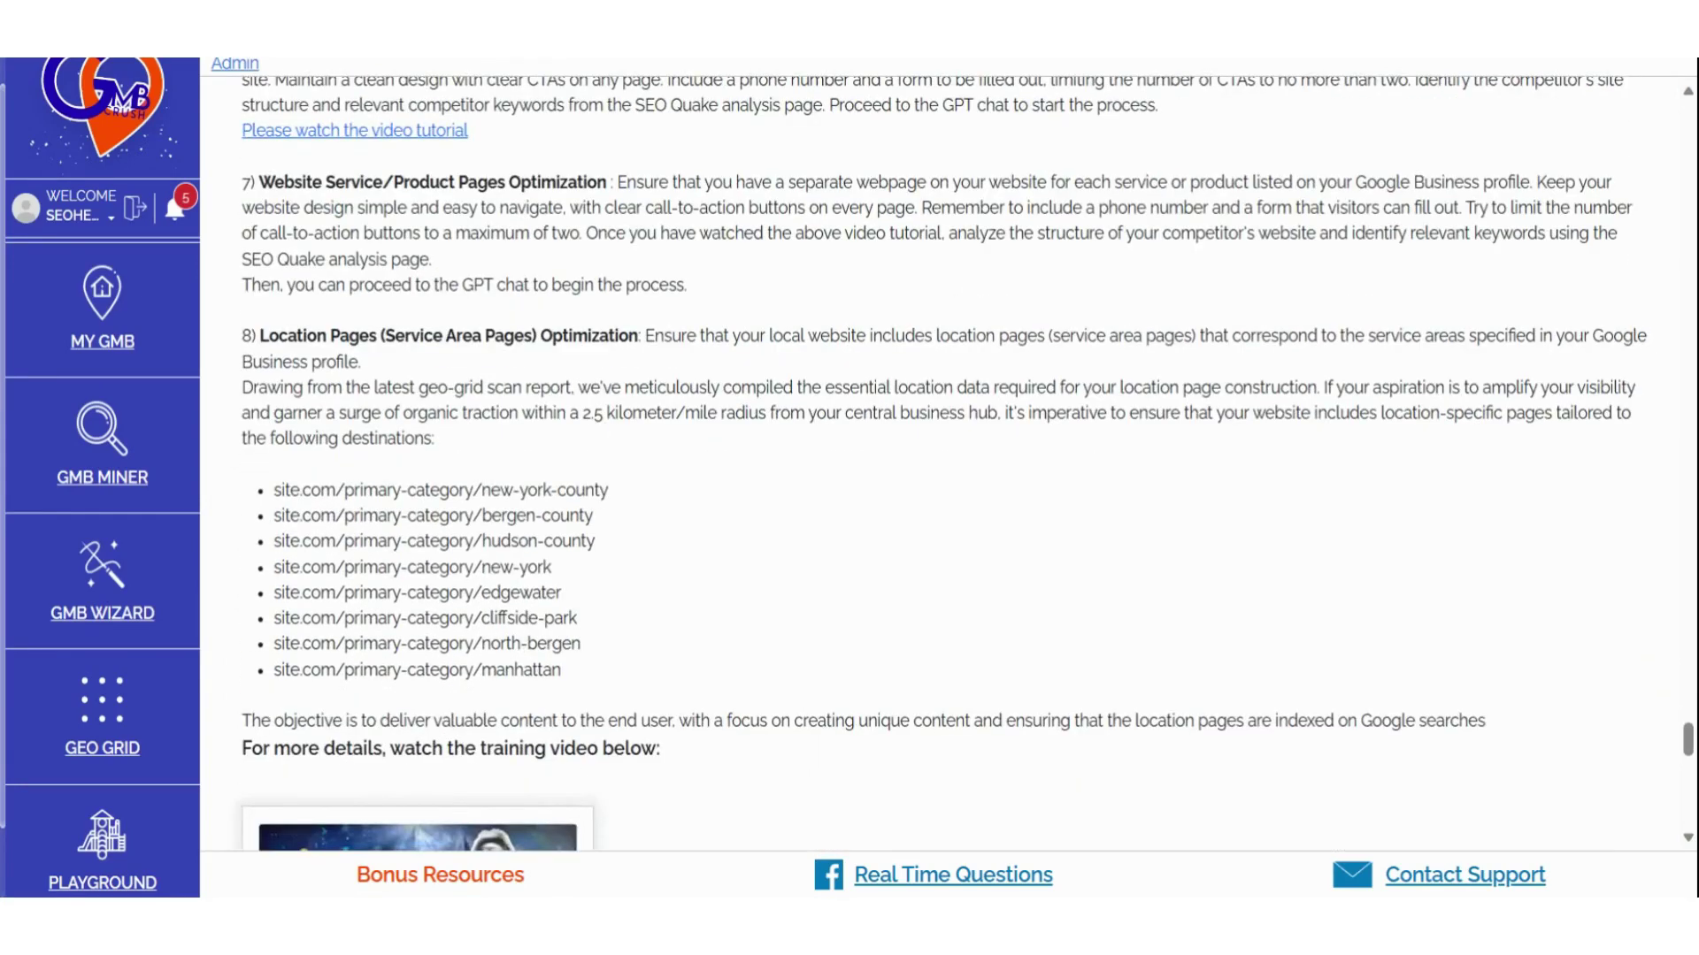
- Select and deselect the item 8 heading, then continue to the King Kong Power GMB/GBP Posts 39 video
drag(246, 335, 360, 361)
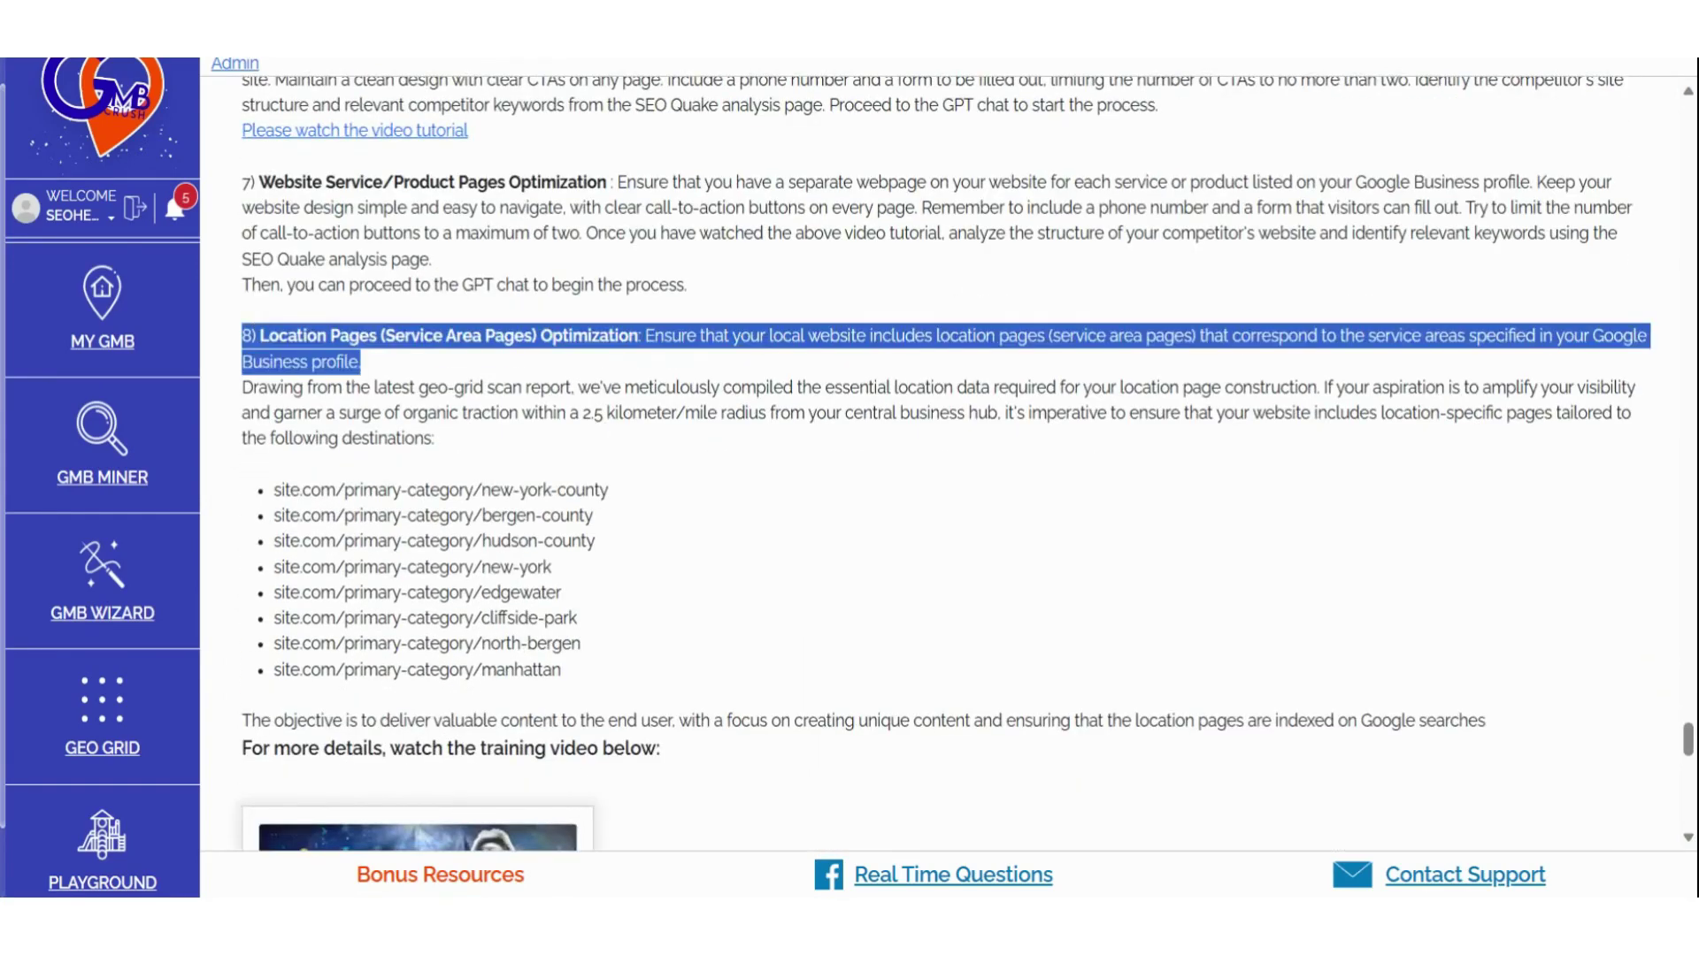
click(725, 469)
scroll(726, 469, down, 3)
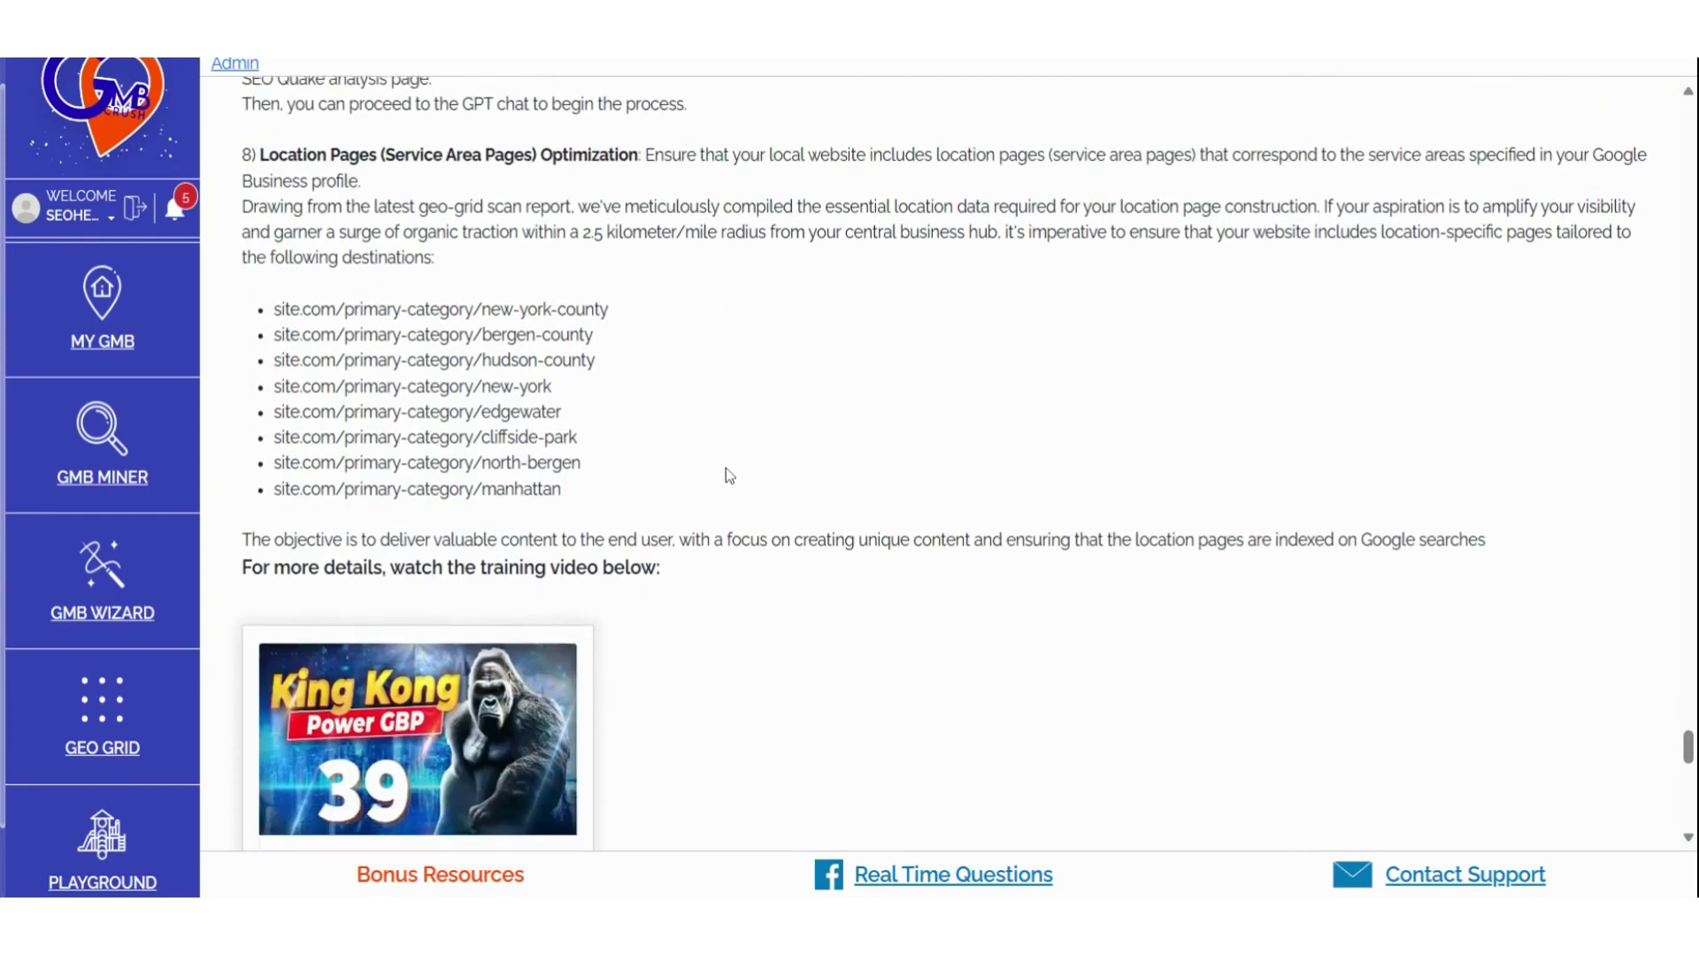
scroll(726, 469, down, 2)
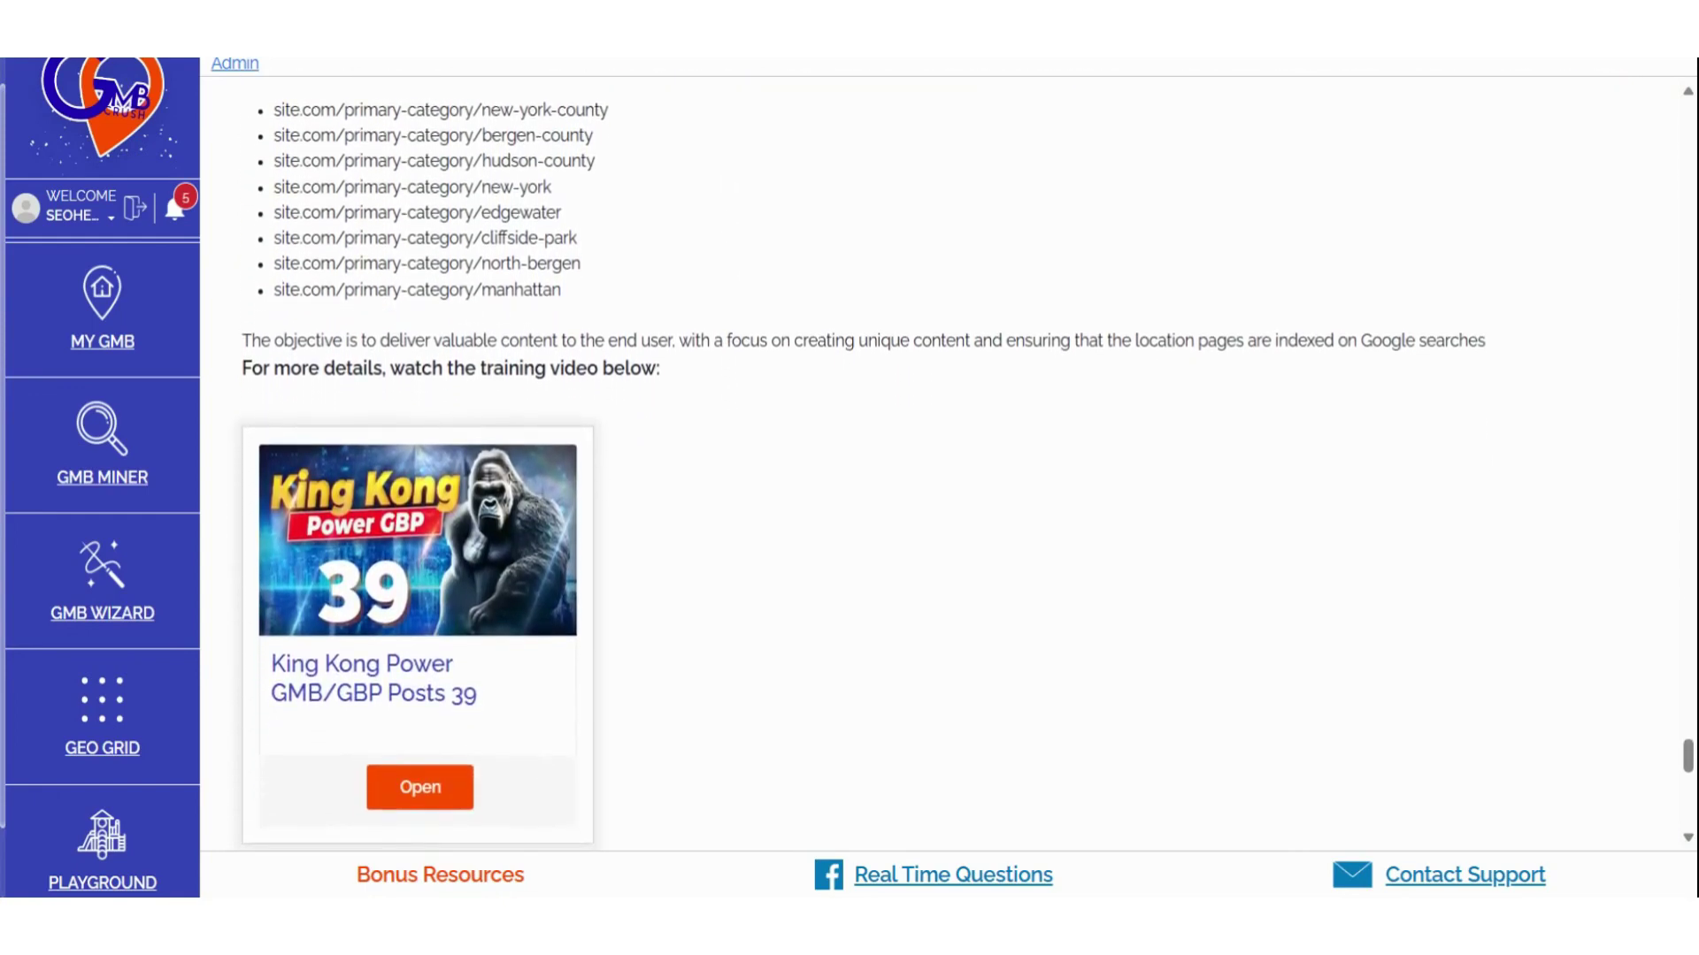